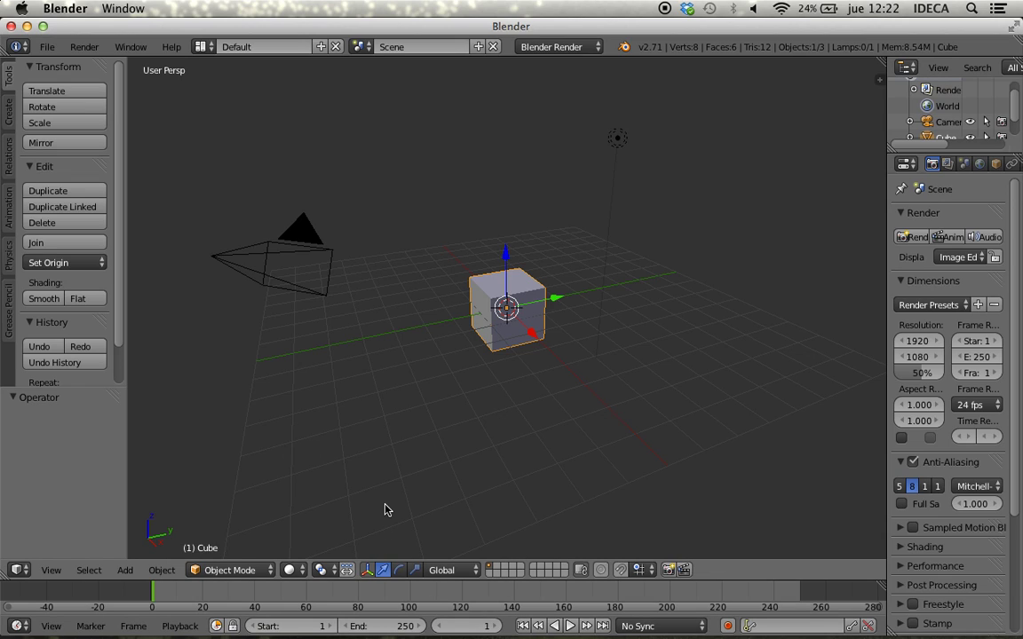
left_click(446, 571)
left_click(442, 568)
middle_click_drag(675, 258, 521, 287)
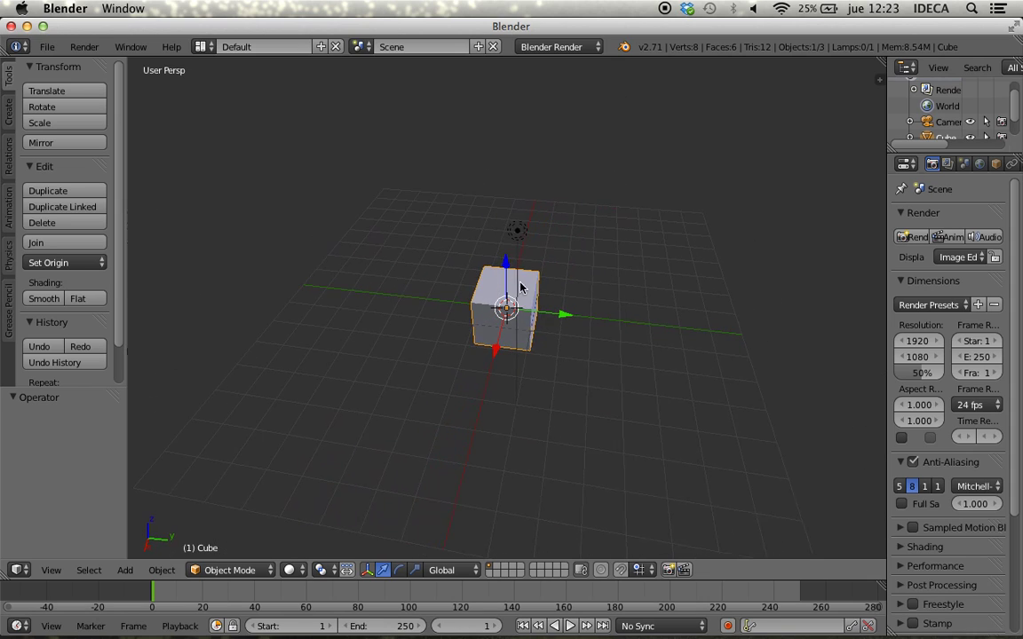
Turn on the Screencast Keys display for the 3D viewport.
key("n")
scroll(721, 246, "down", 5)
scroll(786, 382, "down", 4)
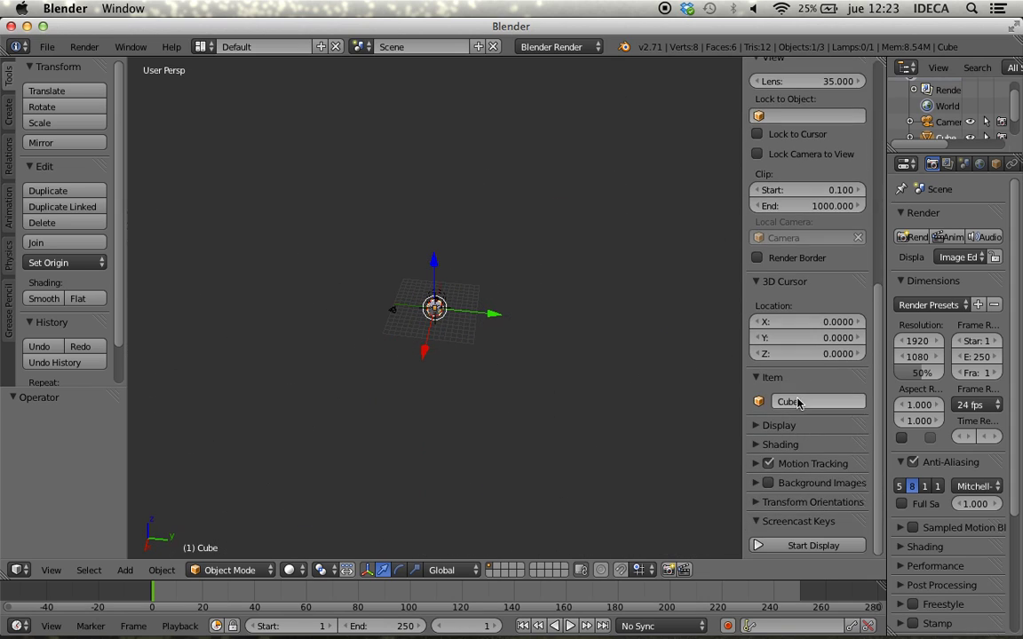
left_click(786, 545)
key("n")
scroll(519, 335, "up", 3)
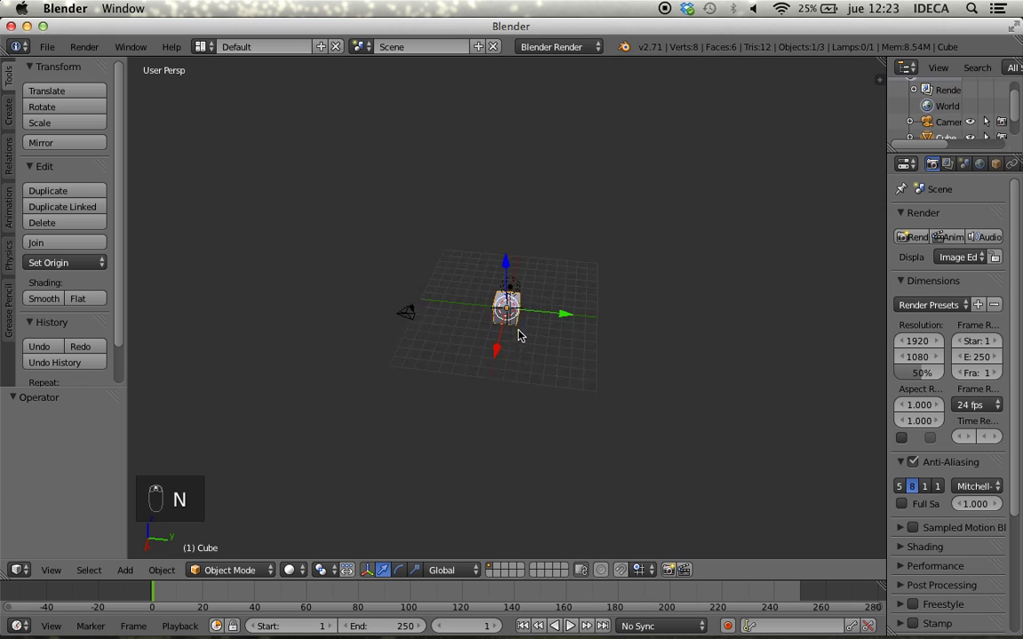
Examine the cube and its transform manipulator from several sides, deselecting and reselecting everything once.
scroll(519, 335, "up", 4)
scroll(543, 331, "up", 2)
middle_click_drag(497, 312, 292, 388)
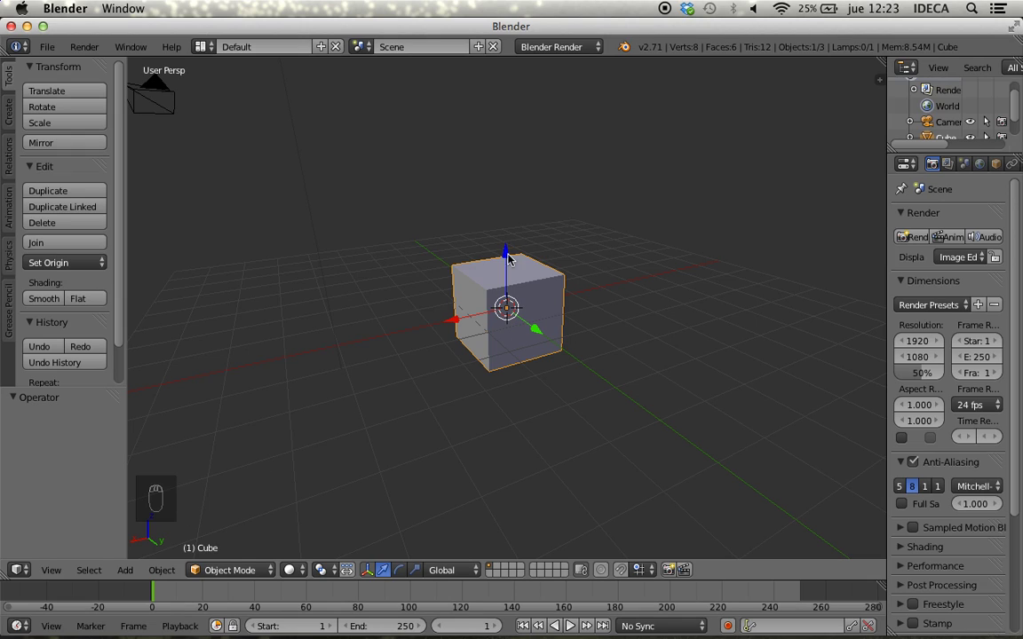
key("a")
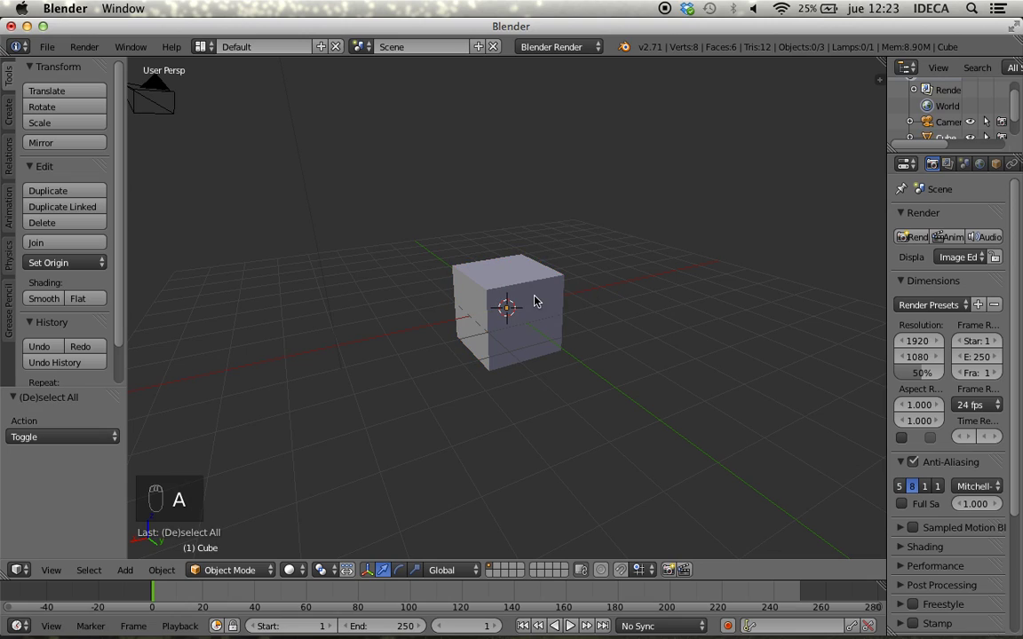
key("a")
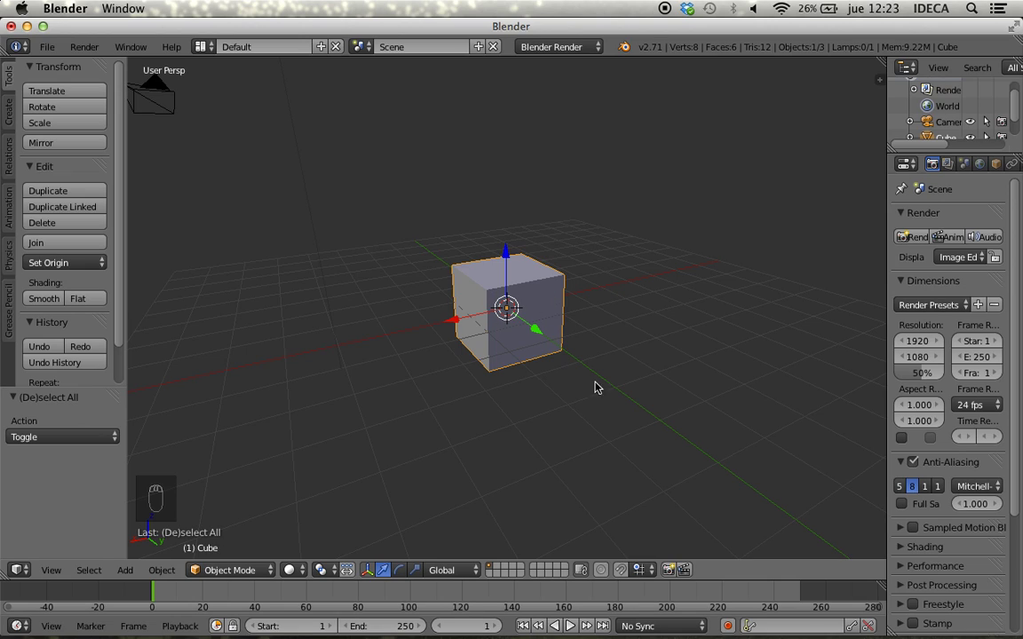
middle_click_drag(431, 458, 604, 407)
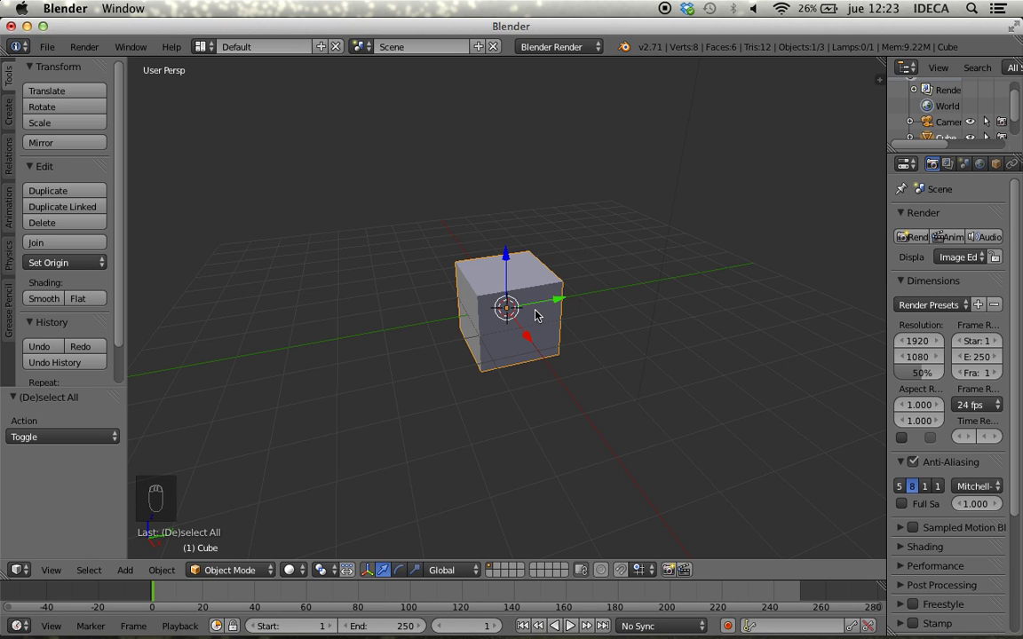
middle_click_drag(480, 329, 356, 456)
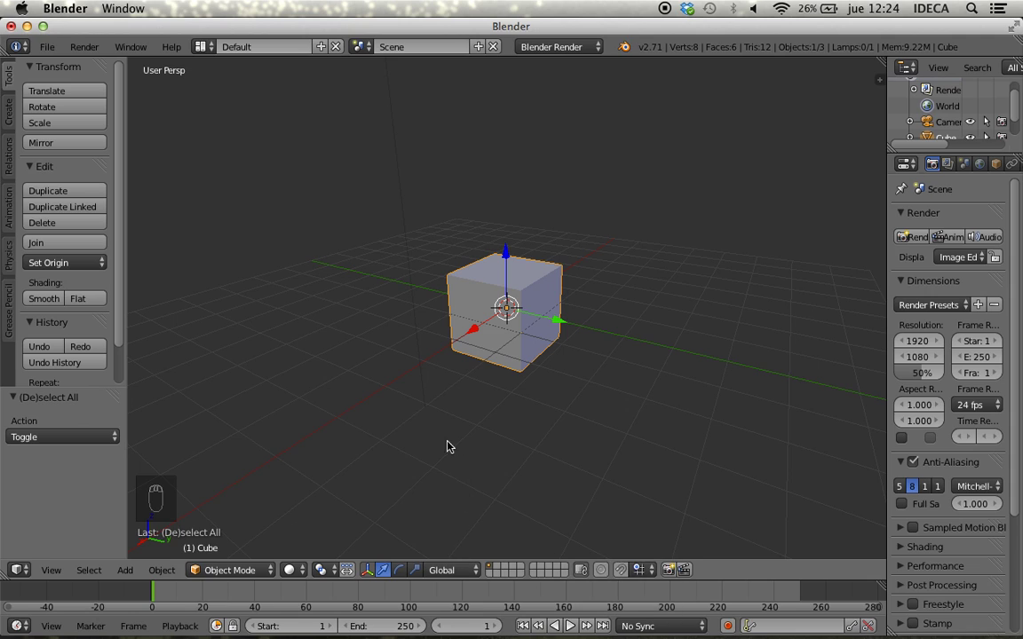
middle_click_drag(523, 306, 462, 339)
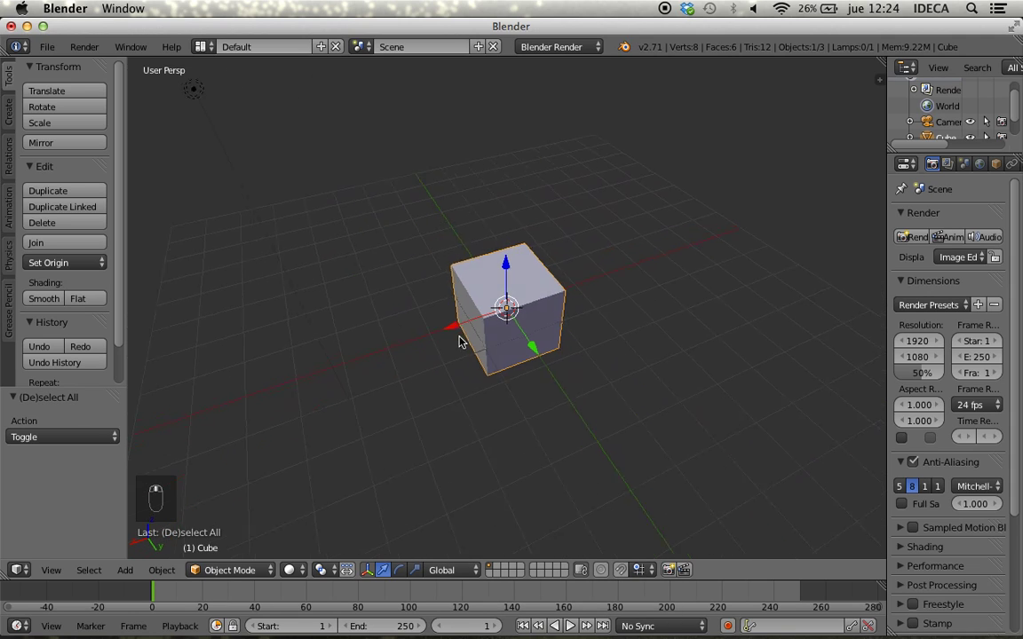
scroll(452, 324, "up", 5)
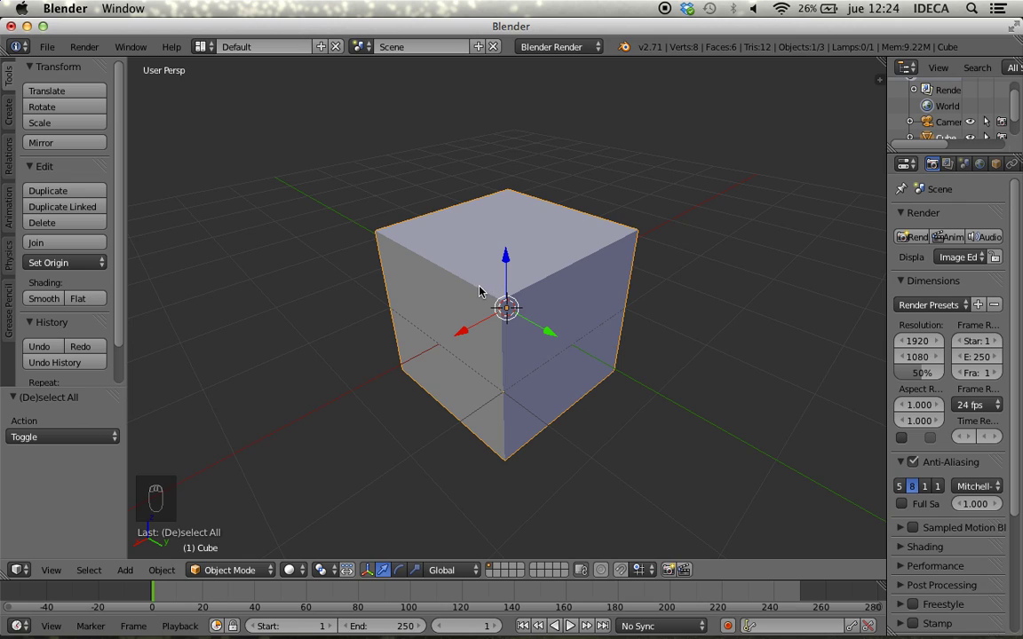
Try the Local and Normal transform orientations on the cube and restore the Global orientation.
left_click(444, 570)
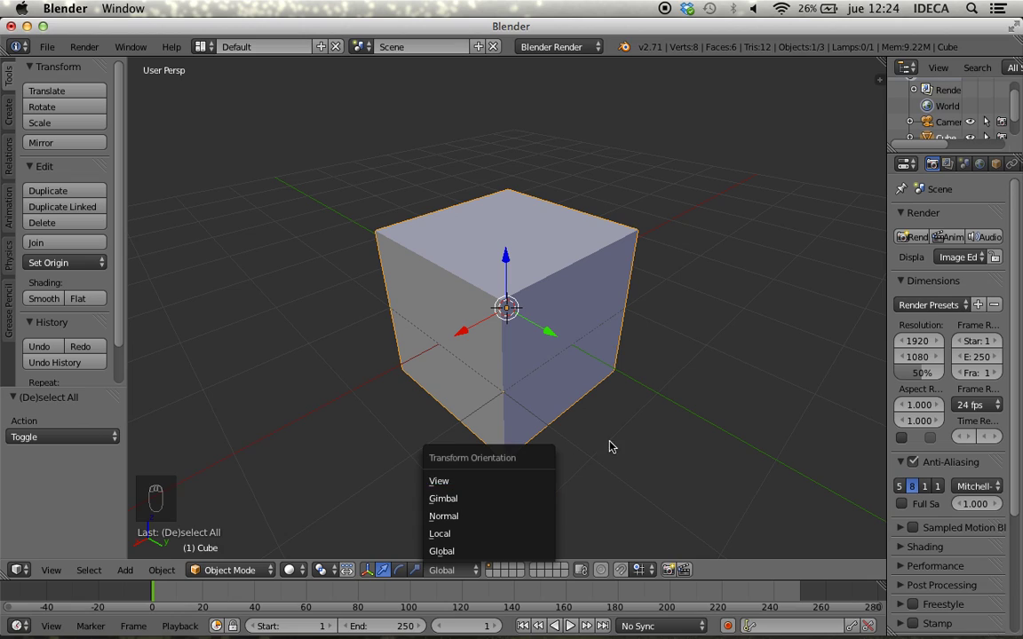
left_click(444, 570)
left_click(446, 532)
left_click(444, 571)
left_click(446, 516)
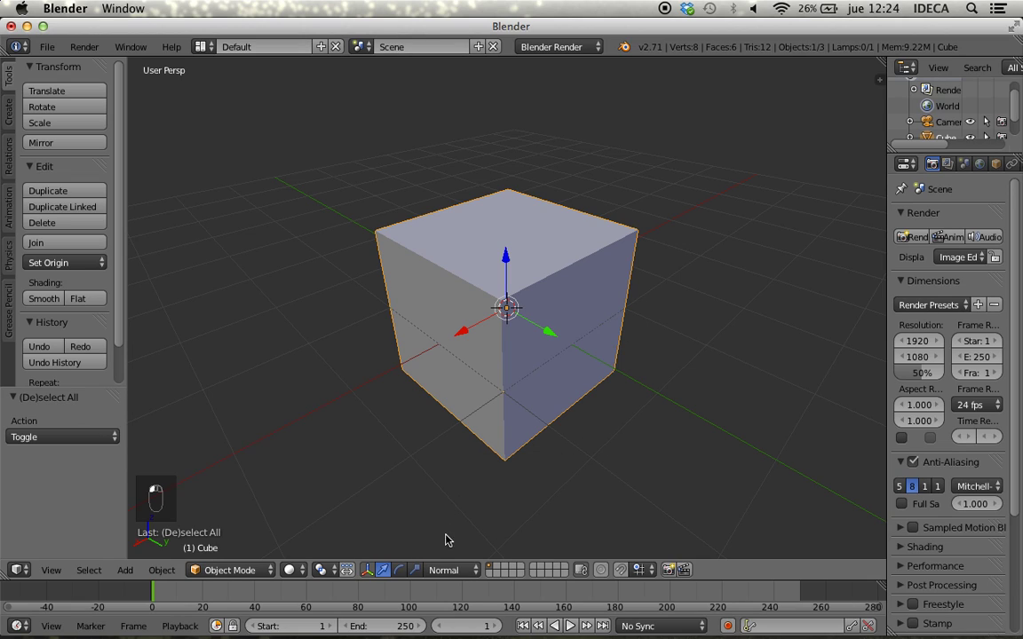
left_click(448, 571)
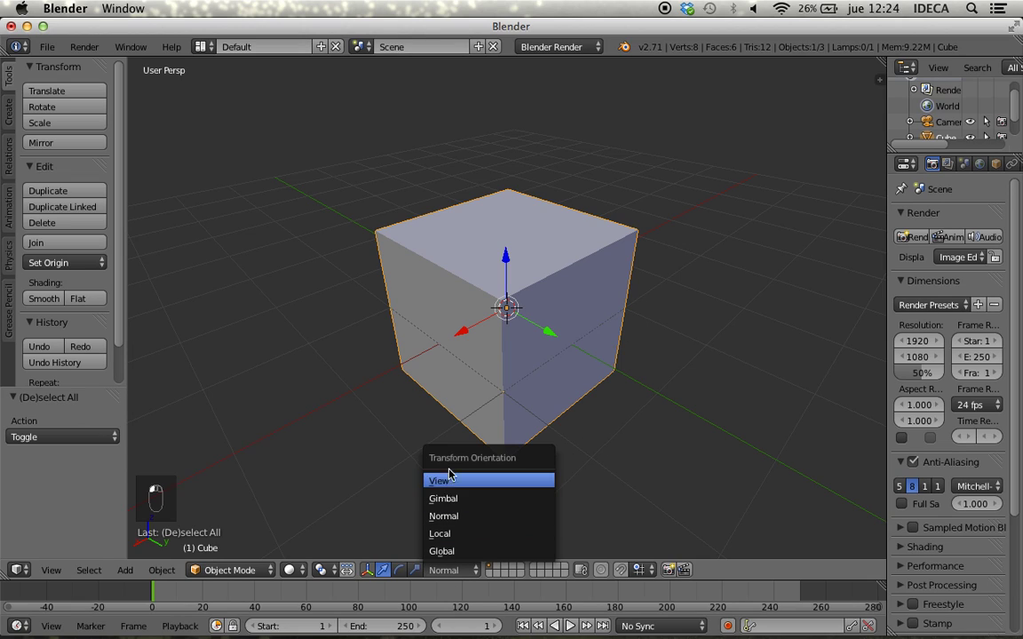
left_click(451, 551)
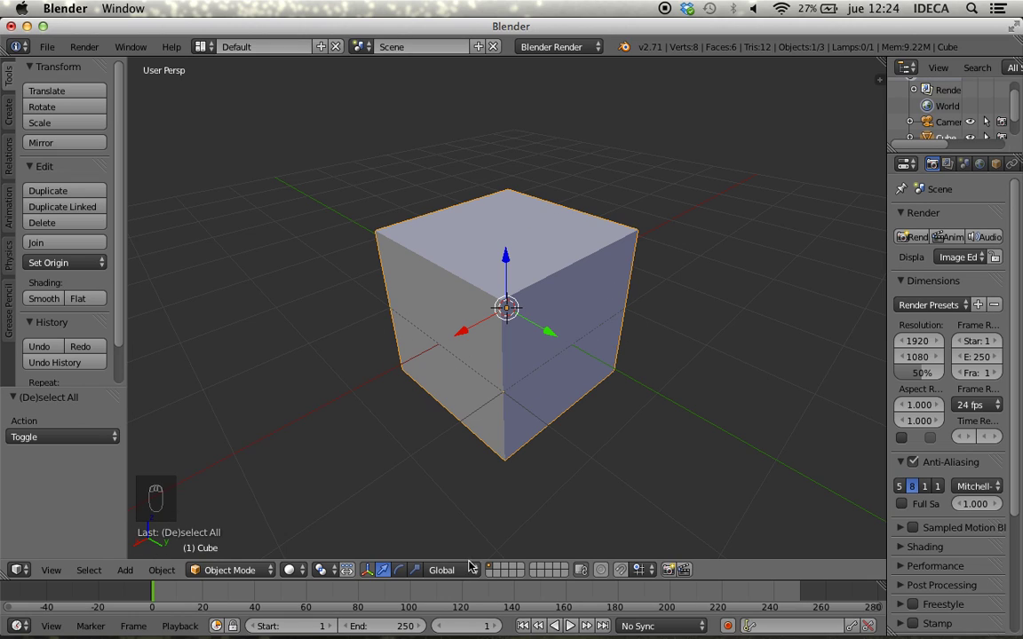
left_click(436, 573)
Try a free move, rotation and scaling of the cube, cancelling each transform.
scroll(473, 406, "down", 2)
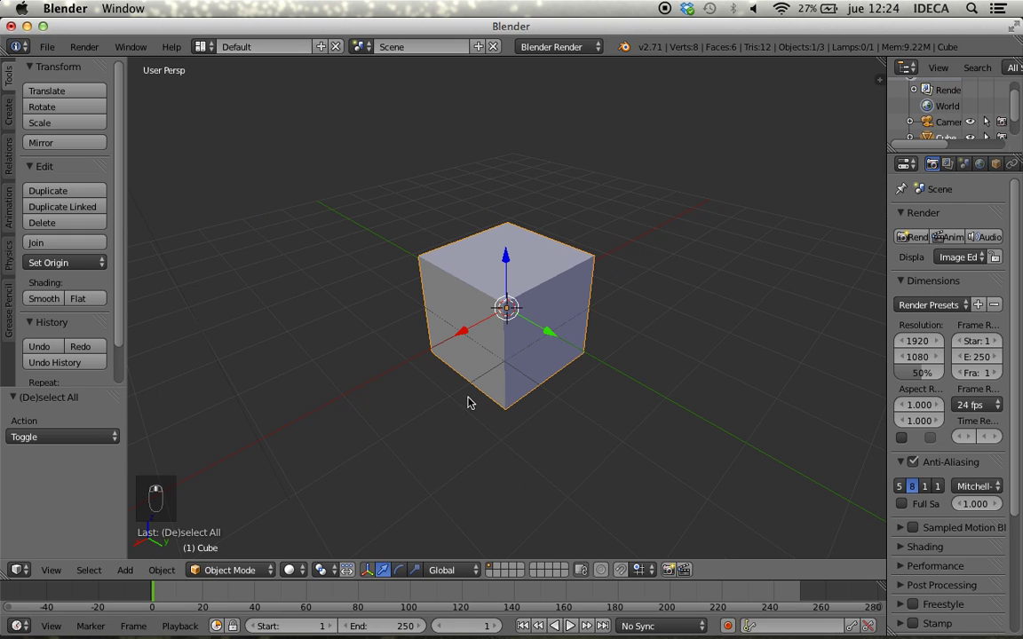
scroll(497, 373, "down", 1)
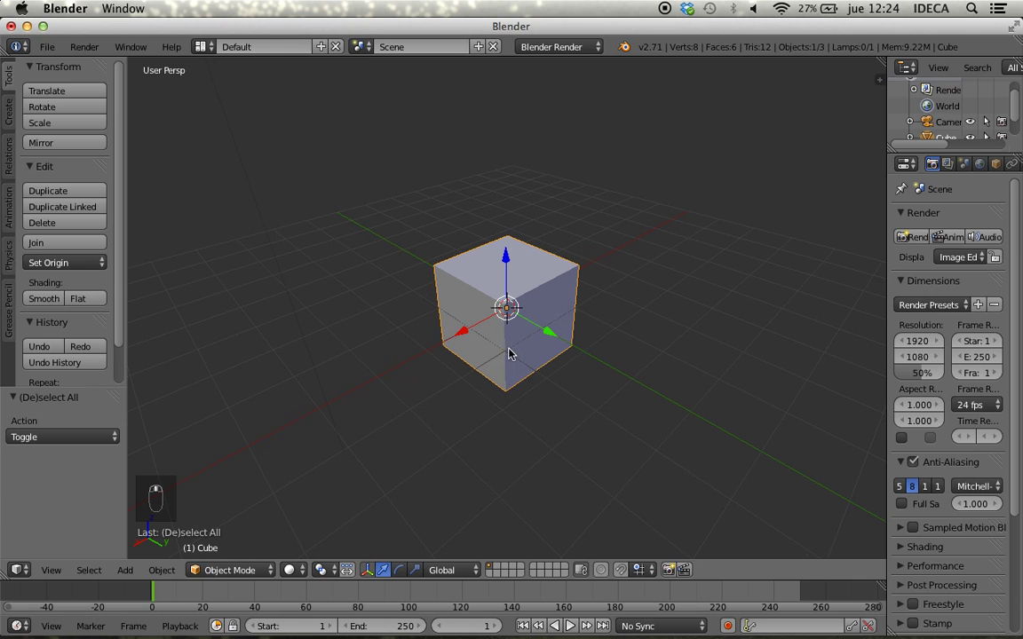
key("g")
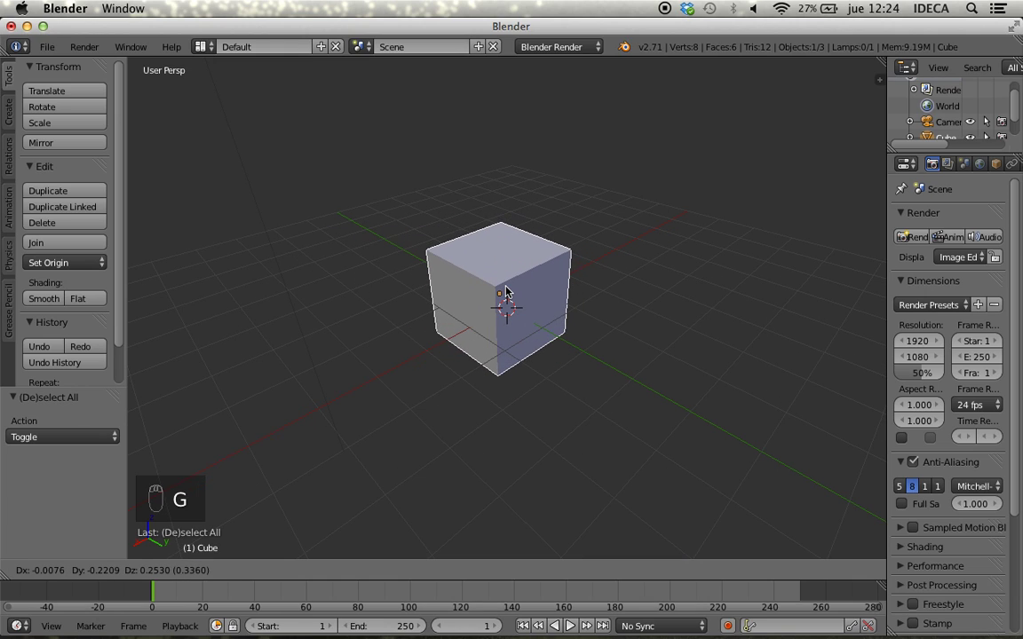
right_click(505, 290)
key("r")
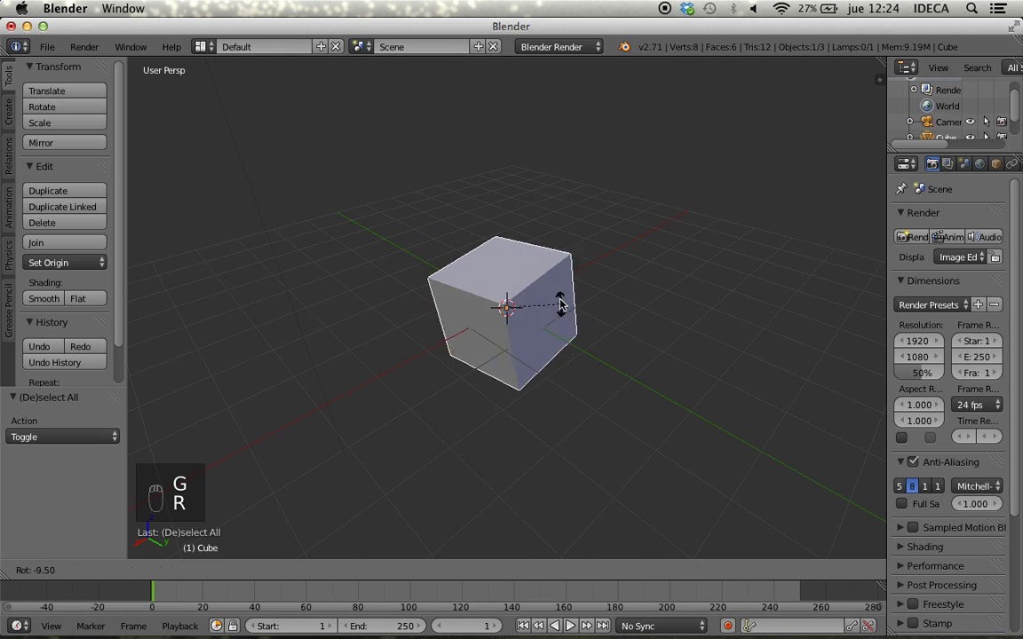
right_click(577, 339)
key("s")
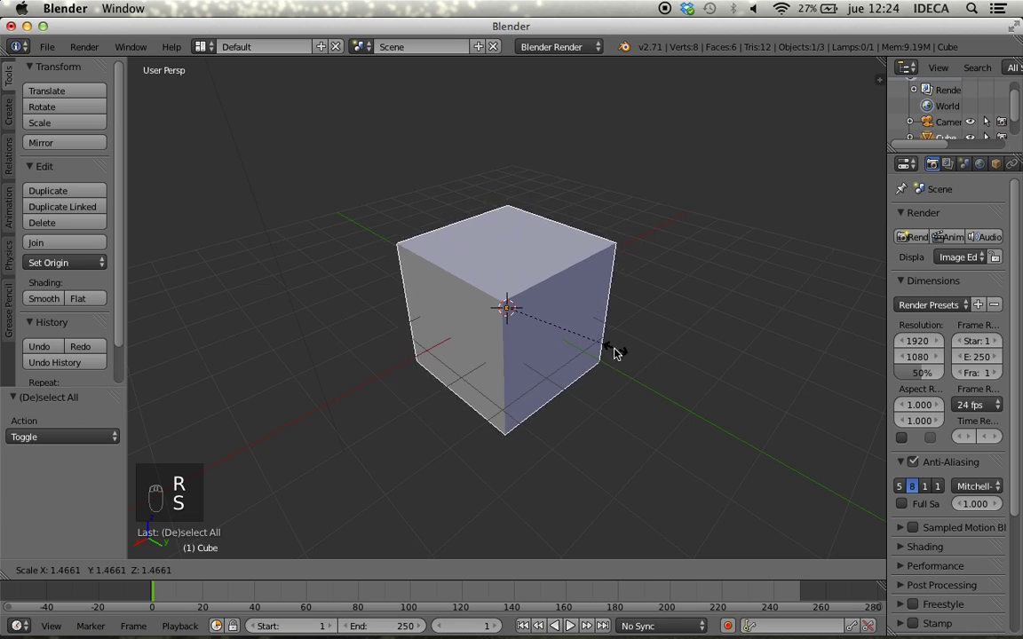
right_click(604, 348)
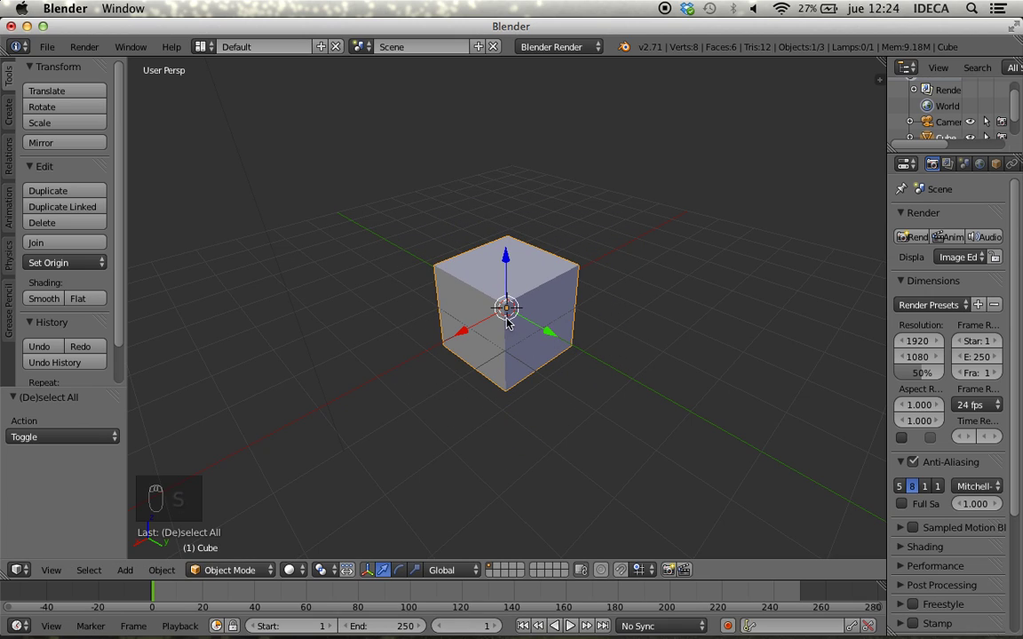
scroll(526, 338, "up", 2)
scroll(524, 340, "down", 2)
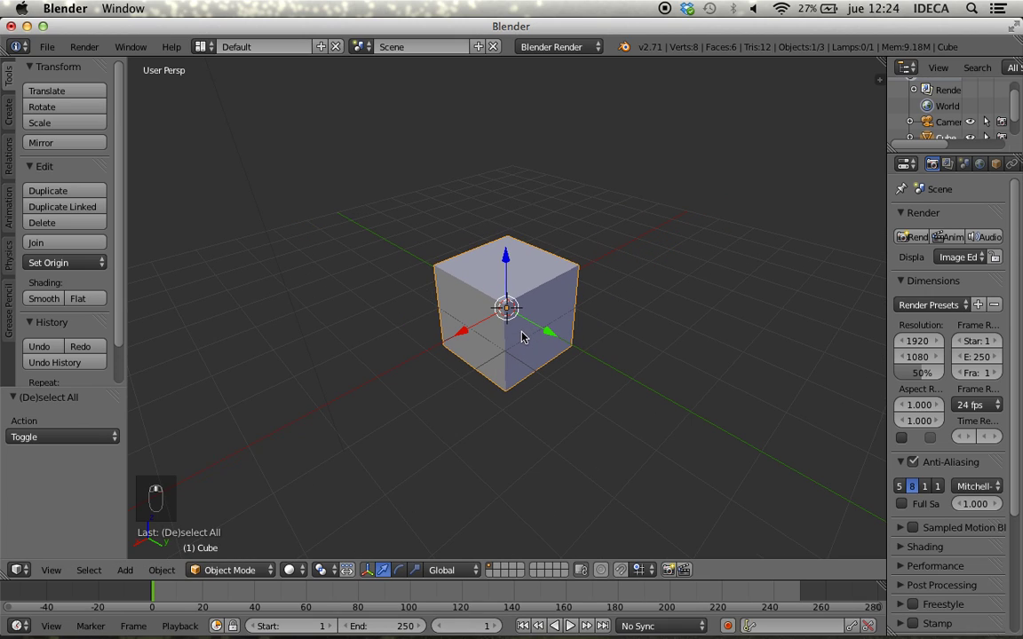
Try moving the cube constrained to the Z, X and Y axes and with each axis locked out, and cancel the move.
key("g")
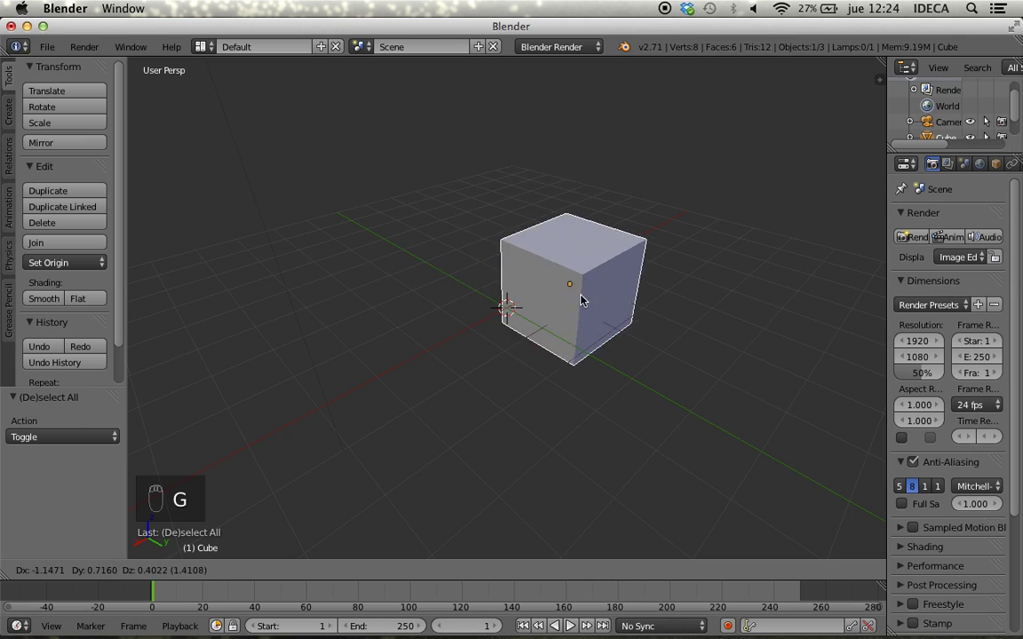
key("z")
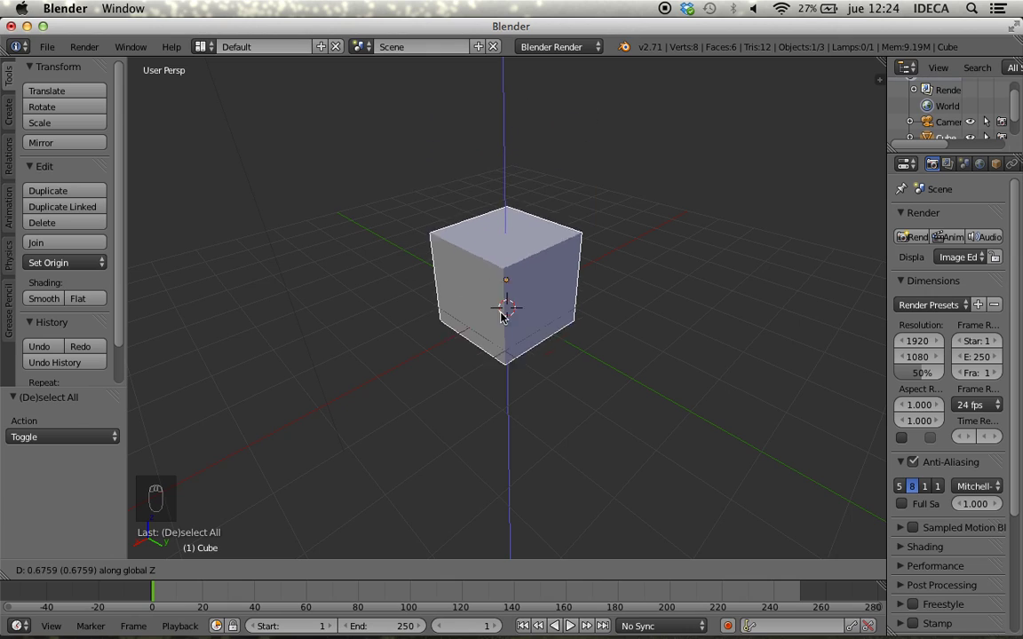
key("x")
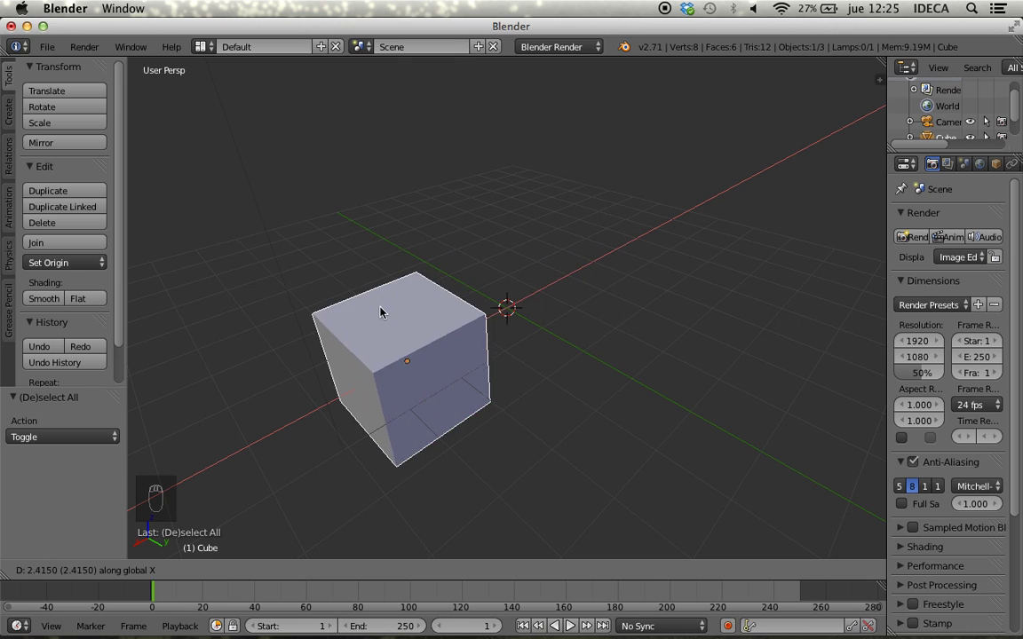
key("y")
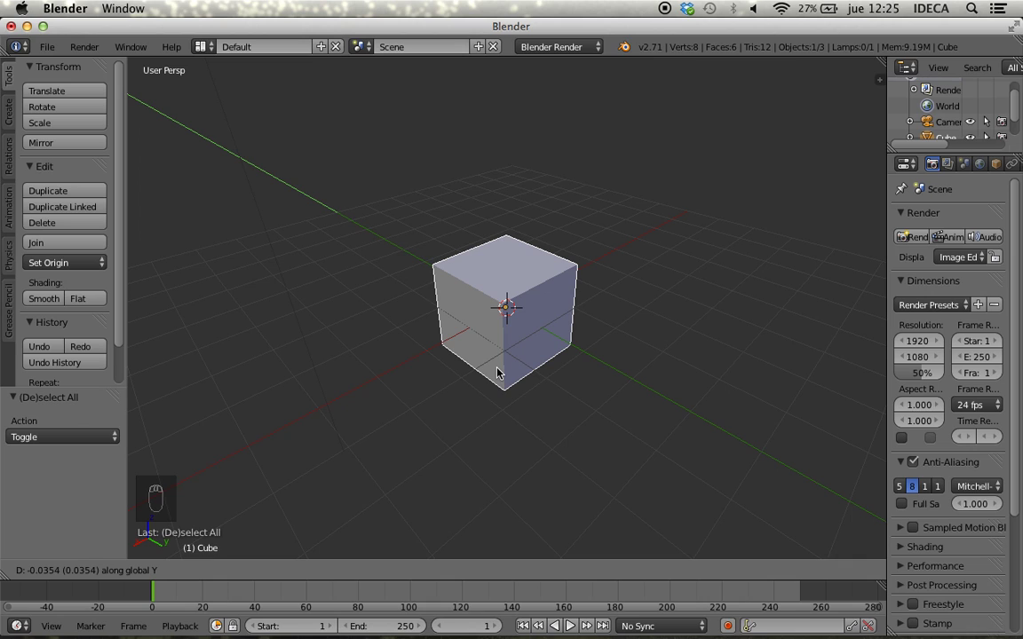
key("shift+z")
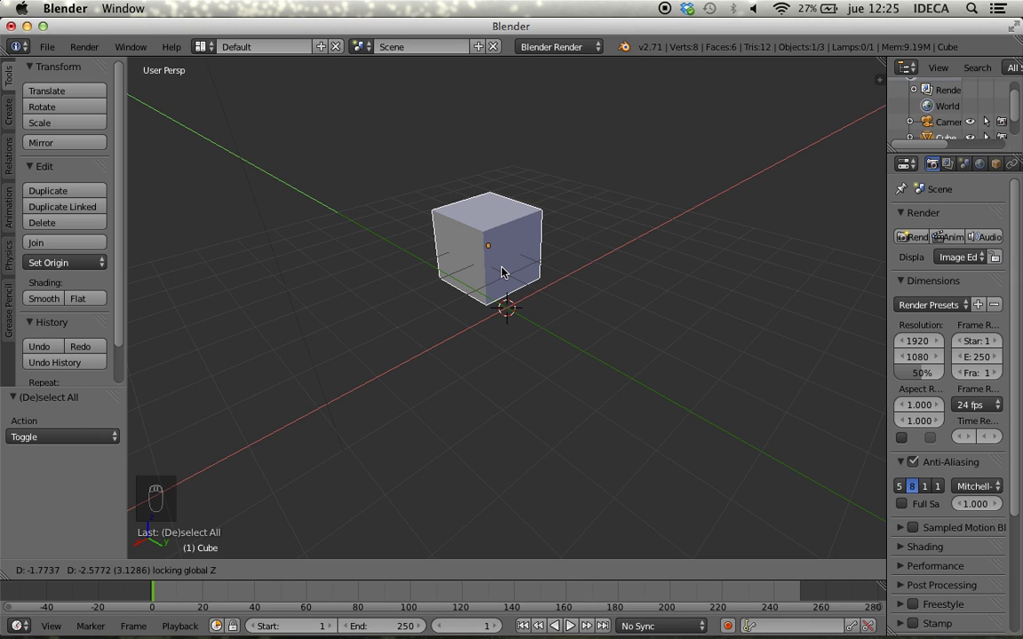
key("shift+y")
key("shift+x")
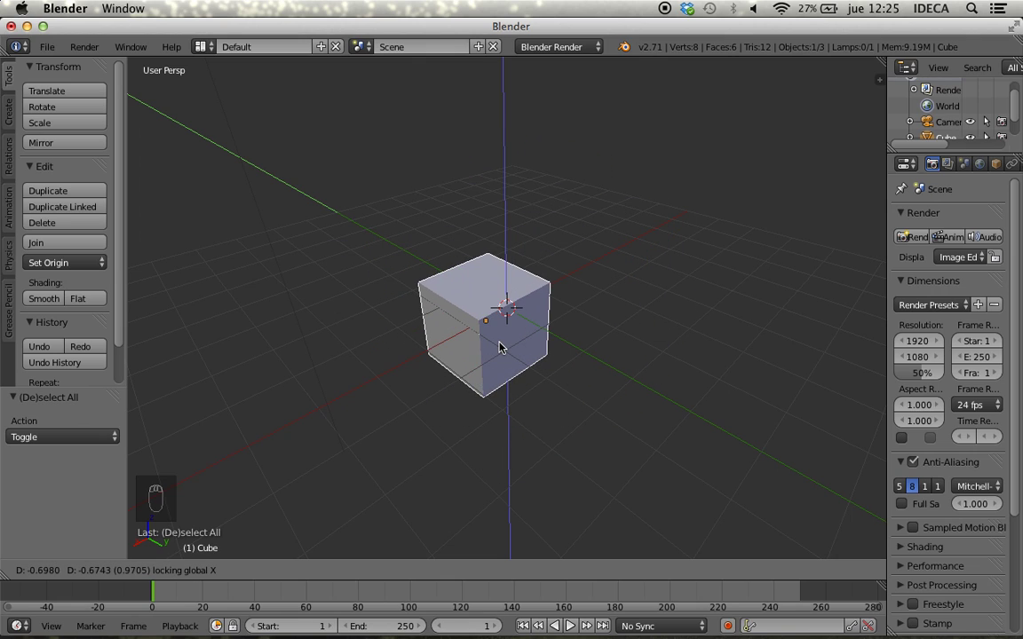
key("Escape")
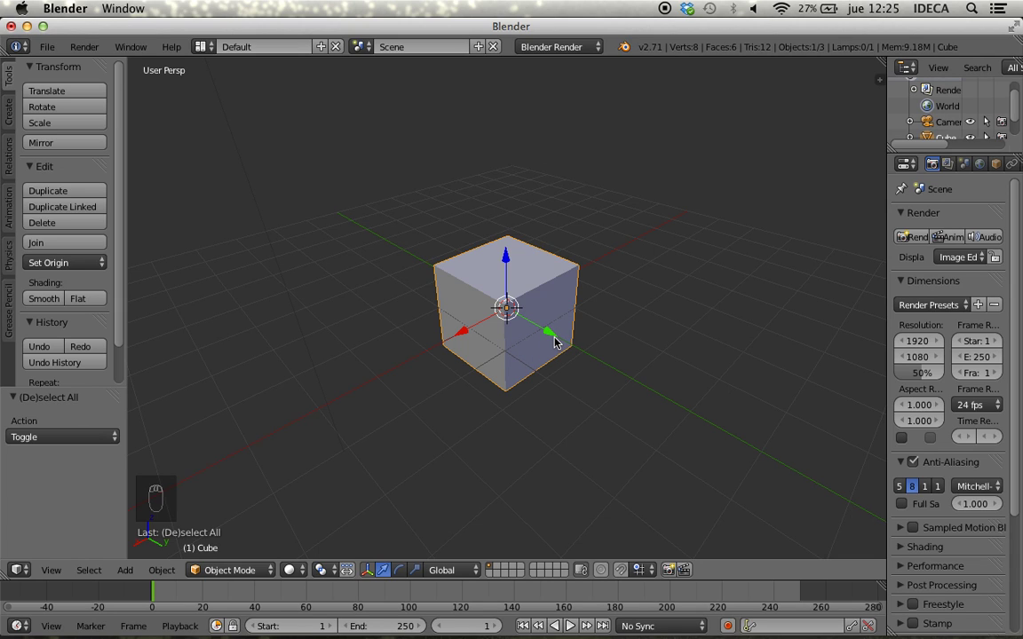
Move the cube about -0.61 along the global Y axis and about 0.755 along the global Z axis.
key("g")
key("y")
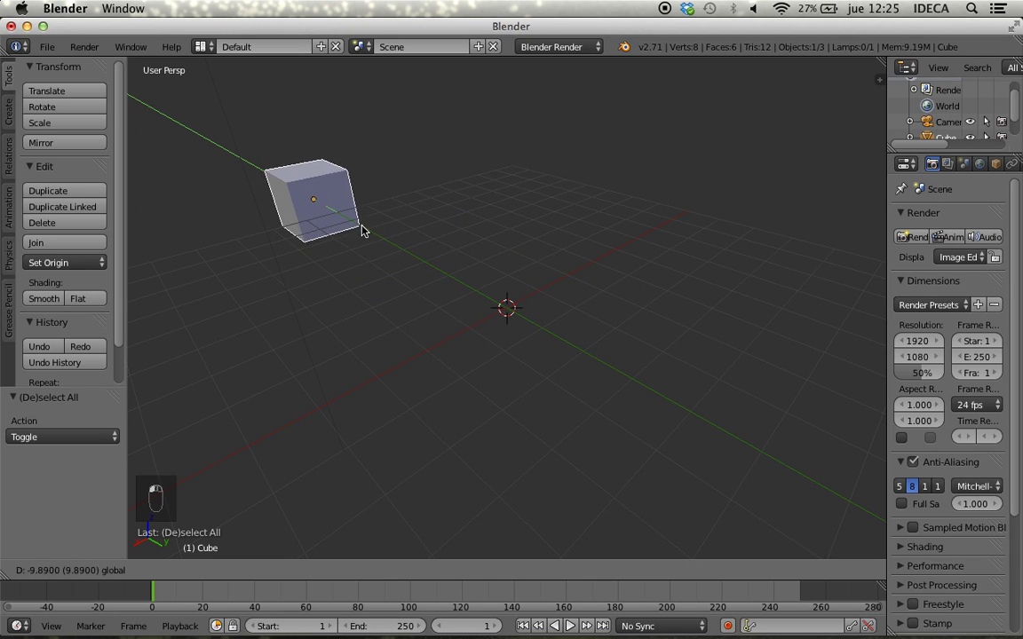
left_click(529, 330)
key("g")
key("z")
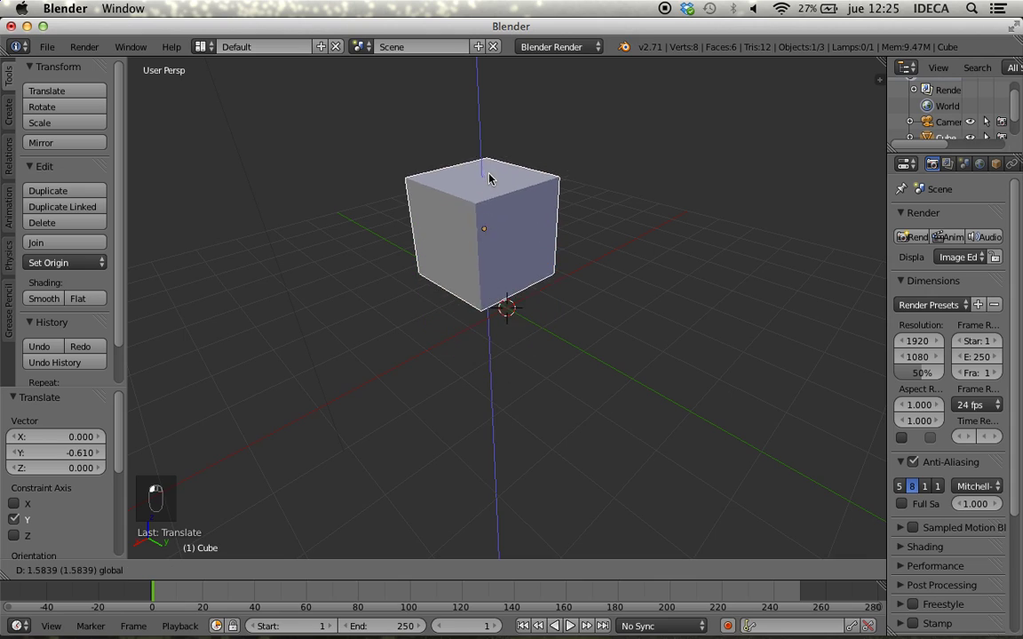
left_click(508, 219)
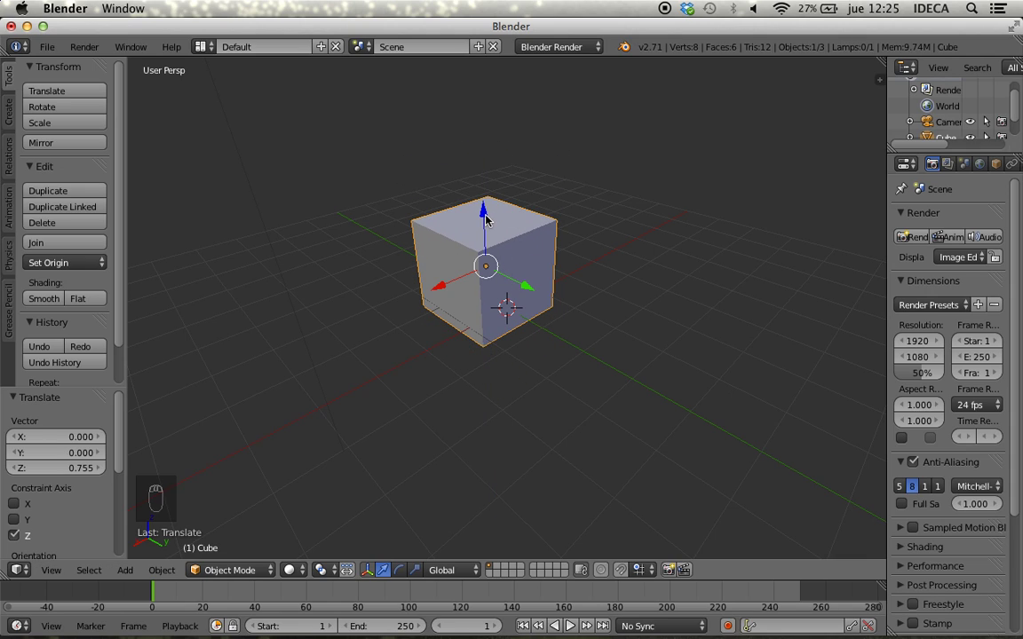
Move the cube in the global XY plane by about -0.326 in X and -0.036 in Y, keeping Z locked.
key("g")
key("shift+z")
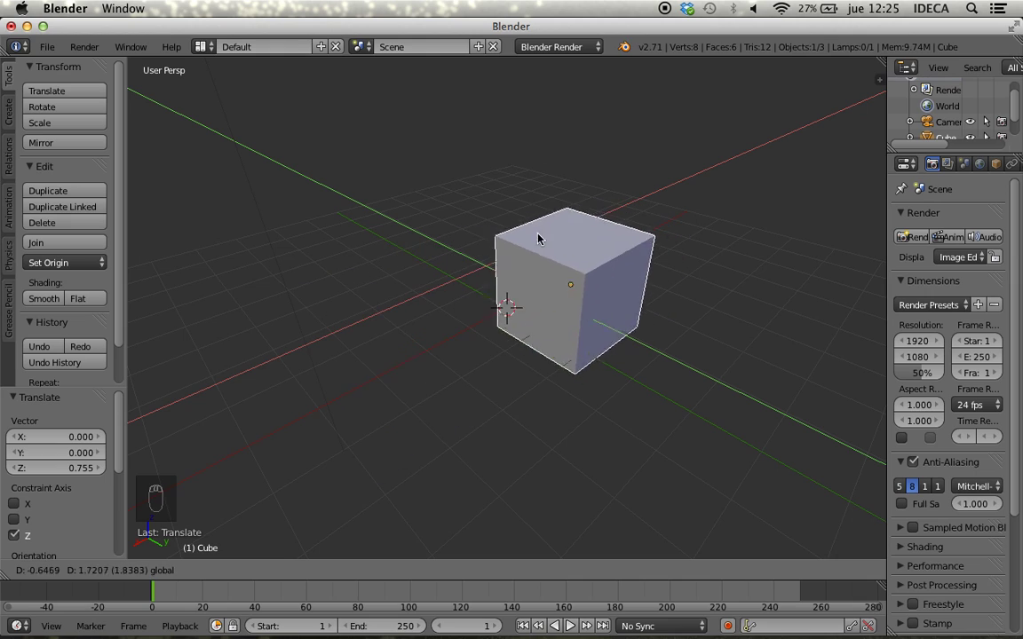
left_click(494, 216)
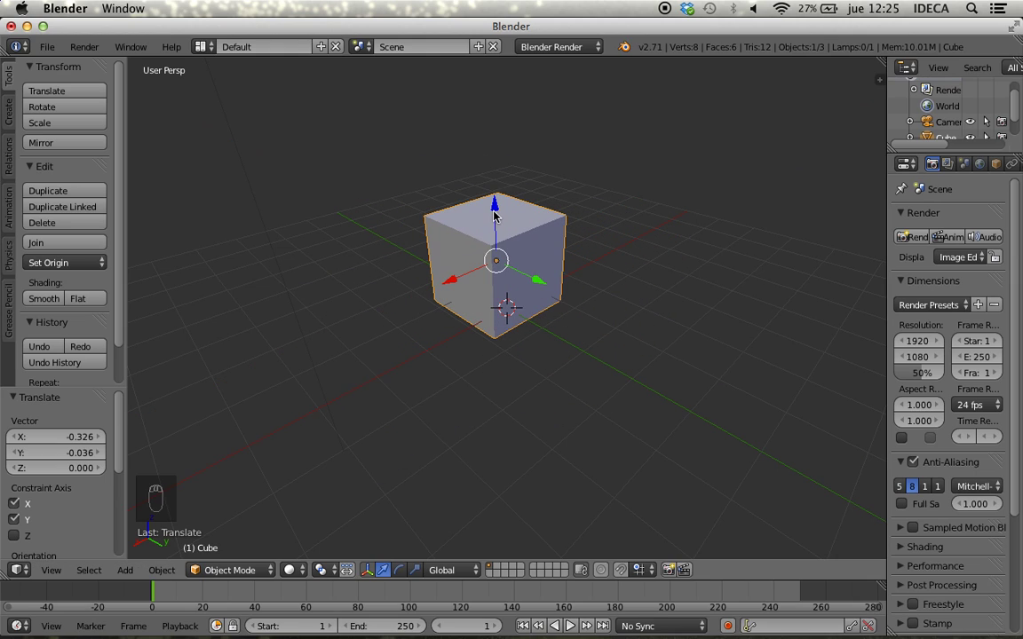
Try the rotate manipulator on the cube and return to the translate manipulator with Global orientation.
left_click(400, 571)
left_click(383, 571)
middle_click_drag(532, 282, 543, 301)
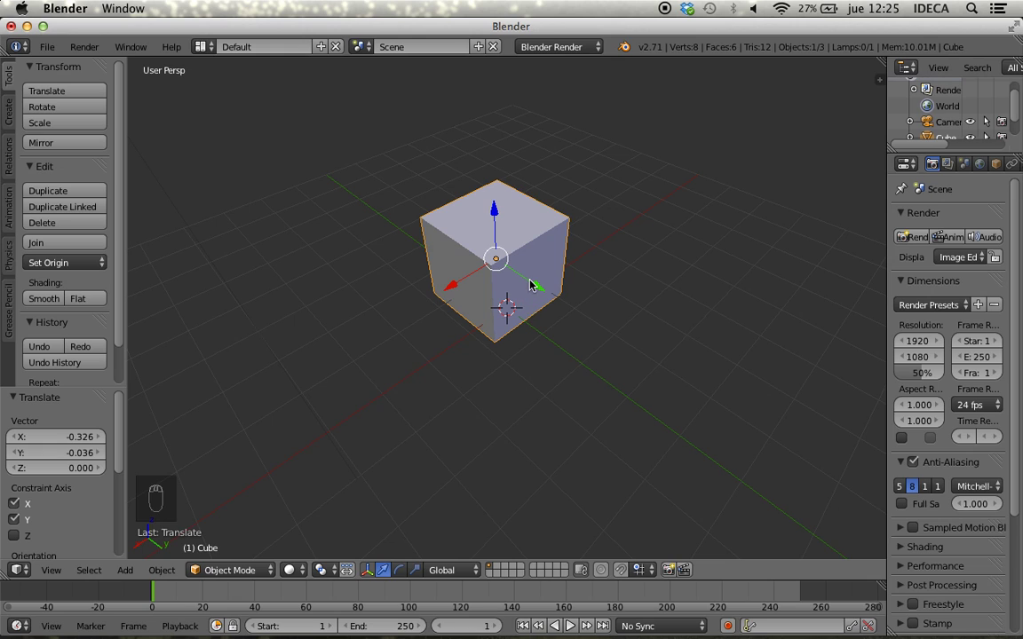
scroll(529, 284, "up", 2)
middle_click_drag(542, 232, 501, 355, "shift")
left_click(442, 571)
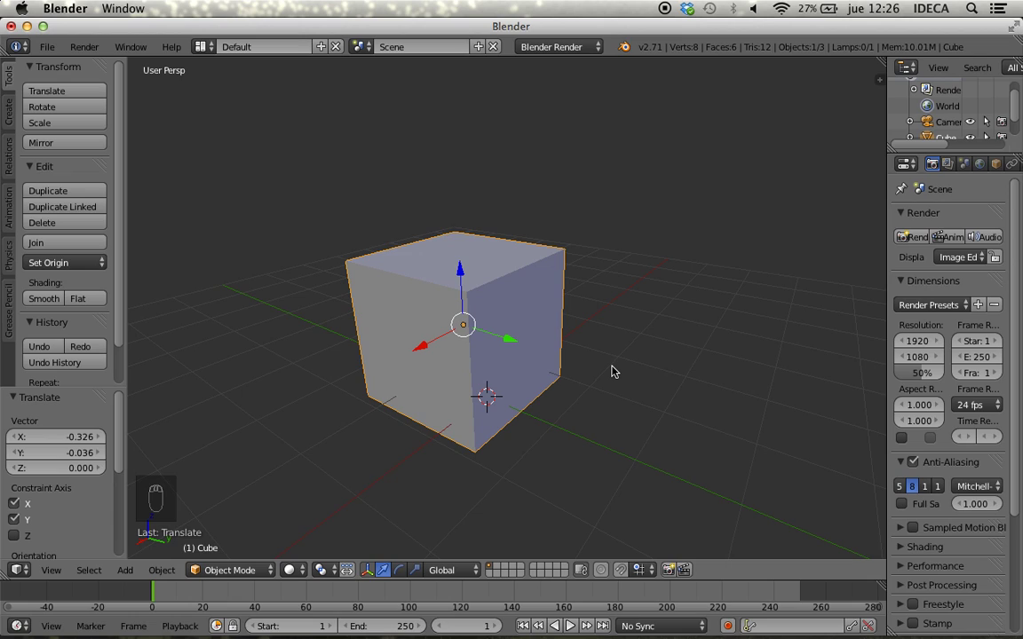
Switch the transform orientation to Local and return it to Global.
key("alt+space")
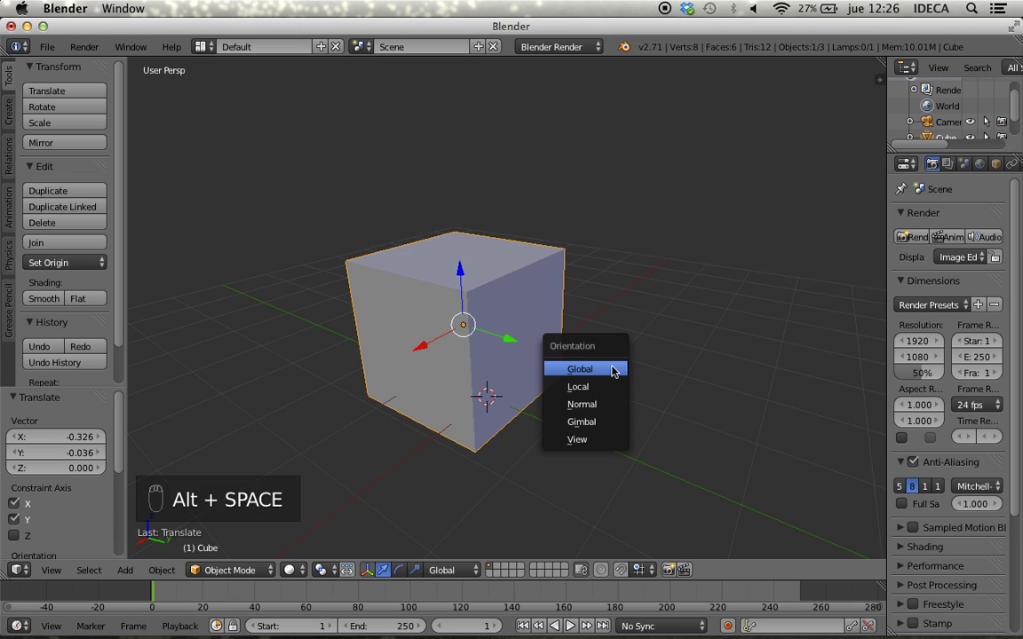
left_click(573, 388)
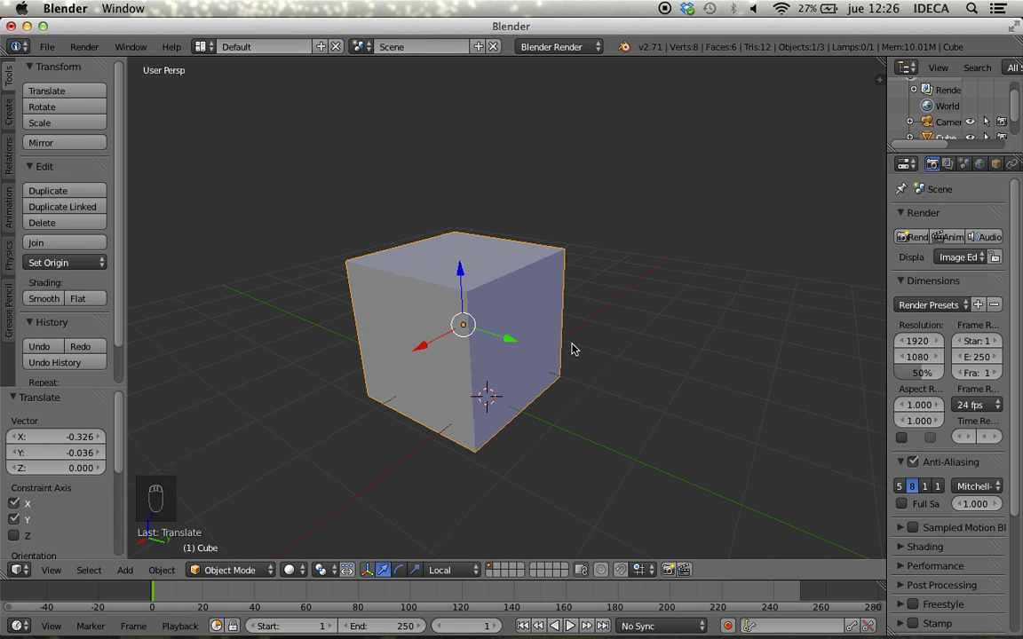
key("alt+space")
left_click(541, 330)
left_click(445, 574)
Rotate the cube freely by about -79.4° without an axis constraint.
middle_click_drag(635, 400, 619, 380)
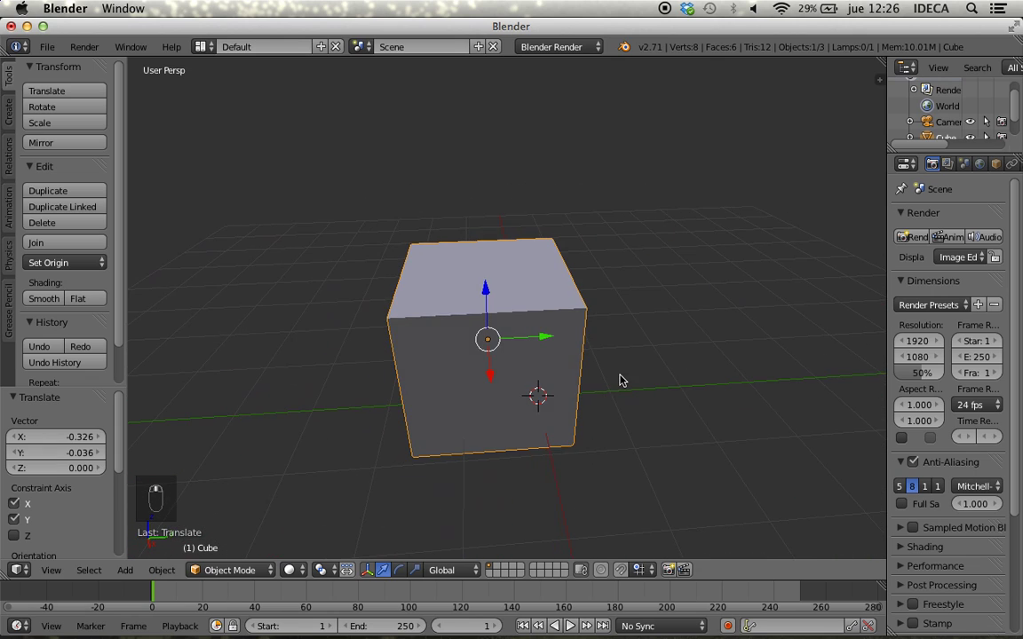
middle_click_drag(527, 390, 429, 369)
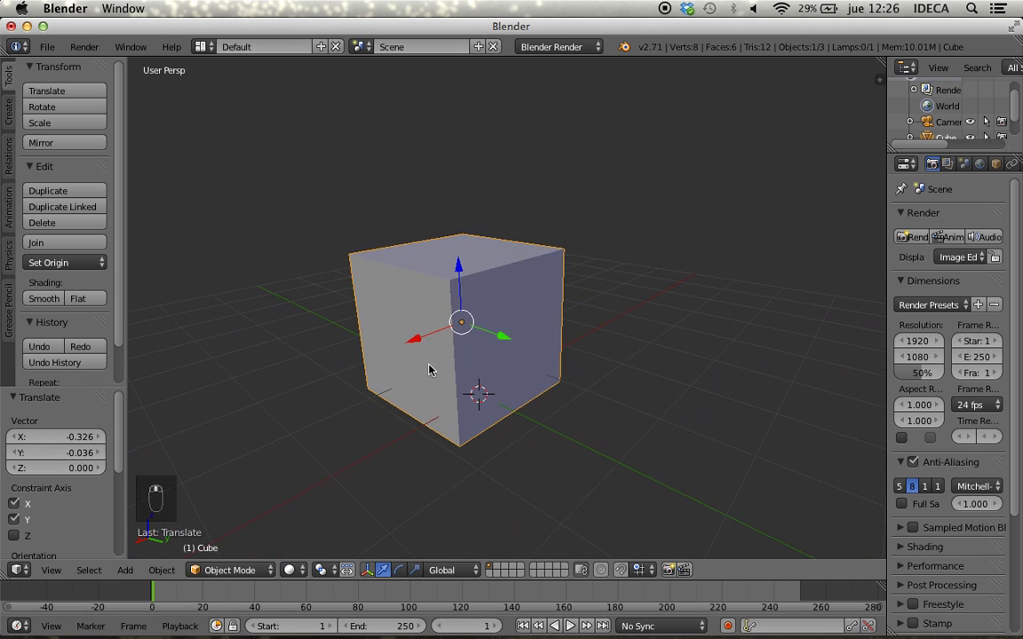
key("r")
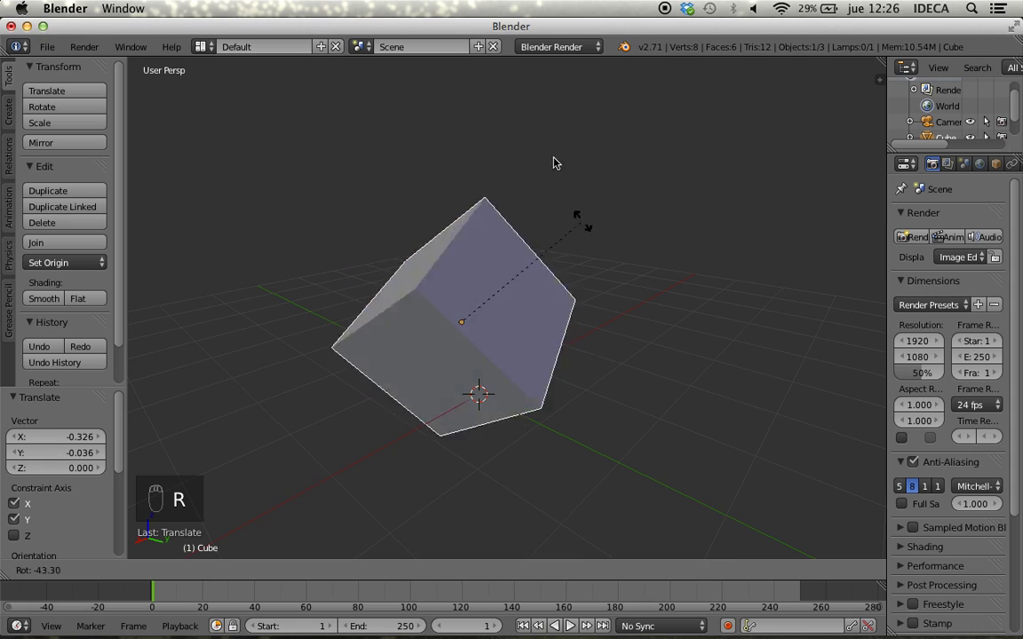
left_click(503, 162)
middle_click_drag(409, 271, 470, 425)
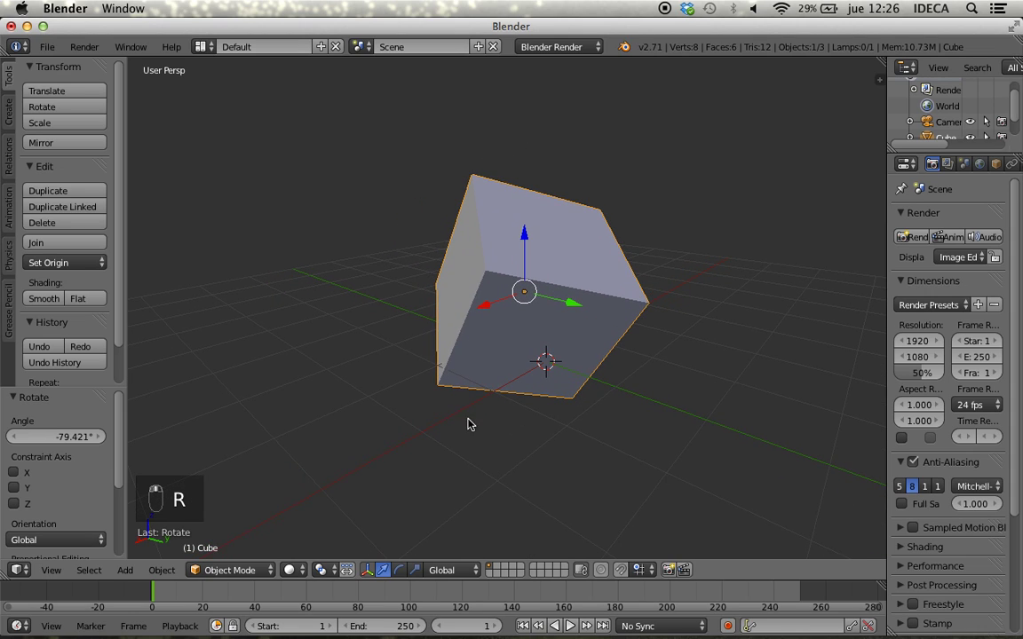
Set the transform orientation to Local so the manipulator follows the rotated cube's own axes.
key("alt+space")
left_click(537, 271)
middle_click_drag(568, 267, 560, 296)
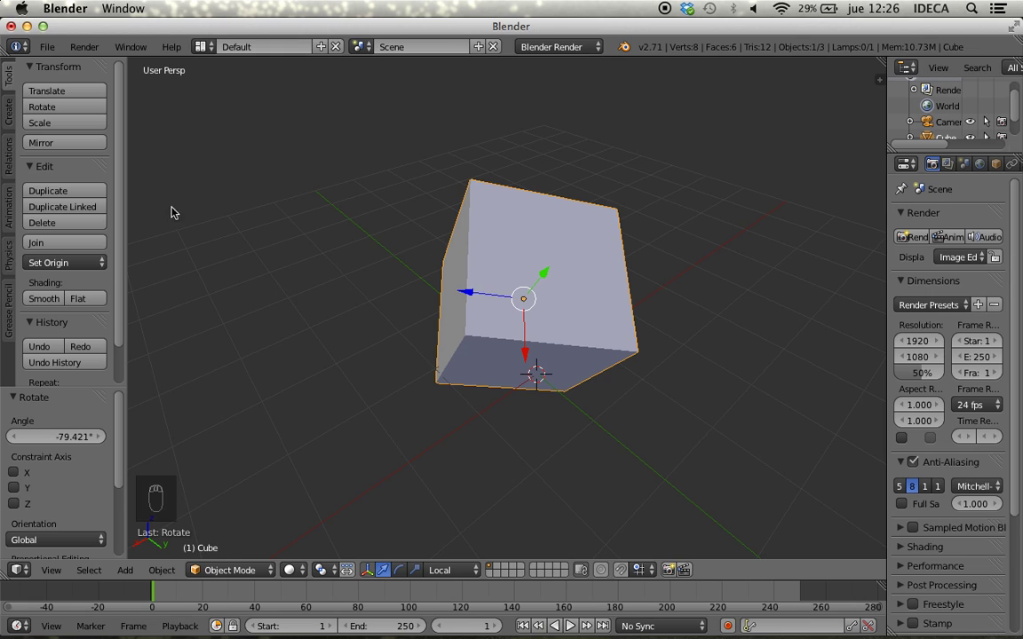
middle_click_drag(395, 276, 524, 275)
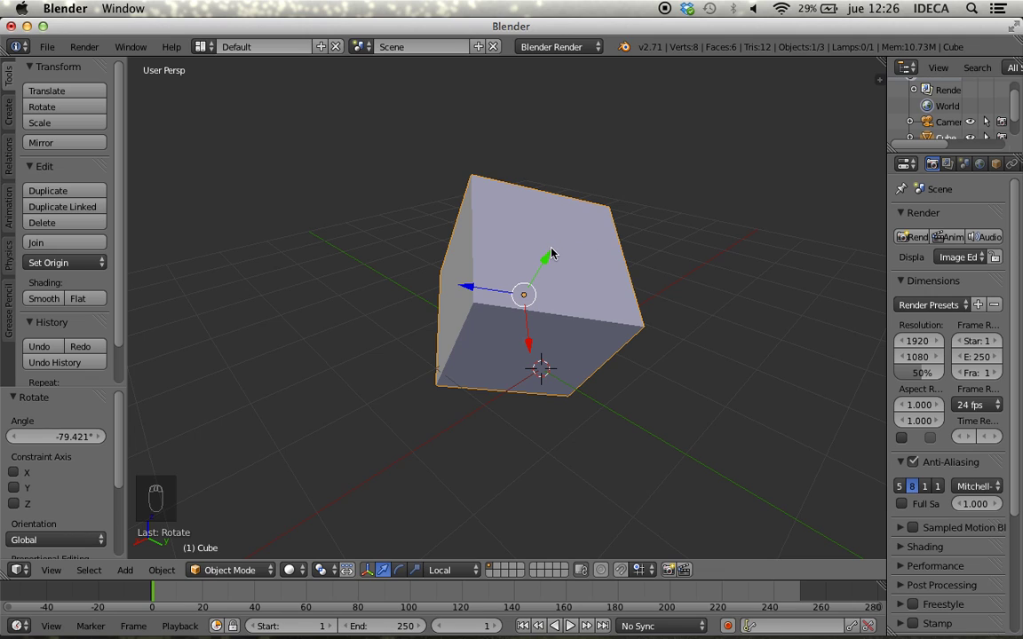
Try moving the cube along the global Z axis and along its local Z axis, and cancel the move.
middle_click_drag(532, 231, 501, 208)
scroll(559, 284, "down", 3)
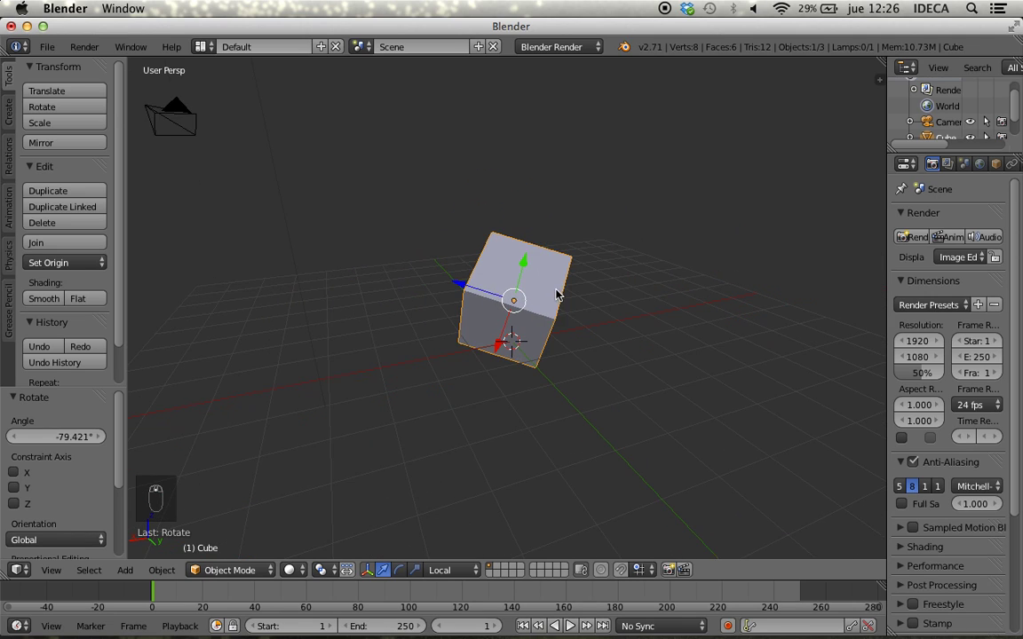
scroll(568, 269, "up", 1)
key("g")
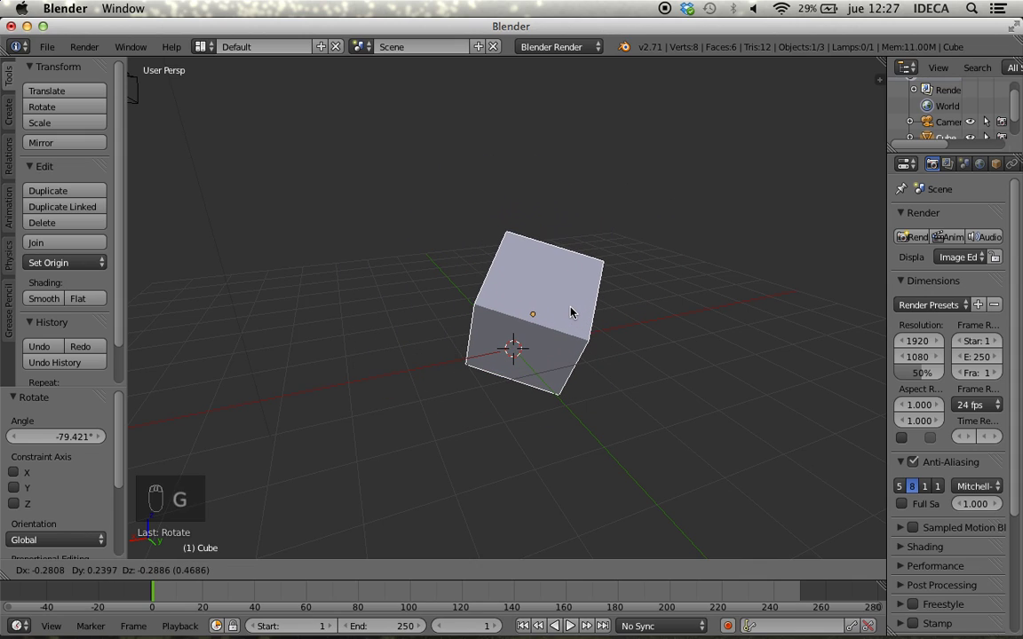
key("z")
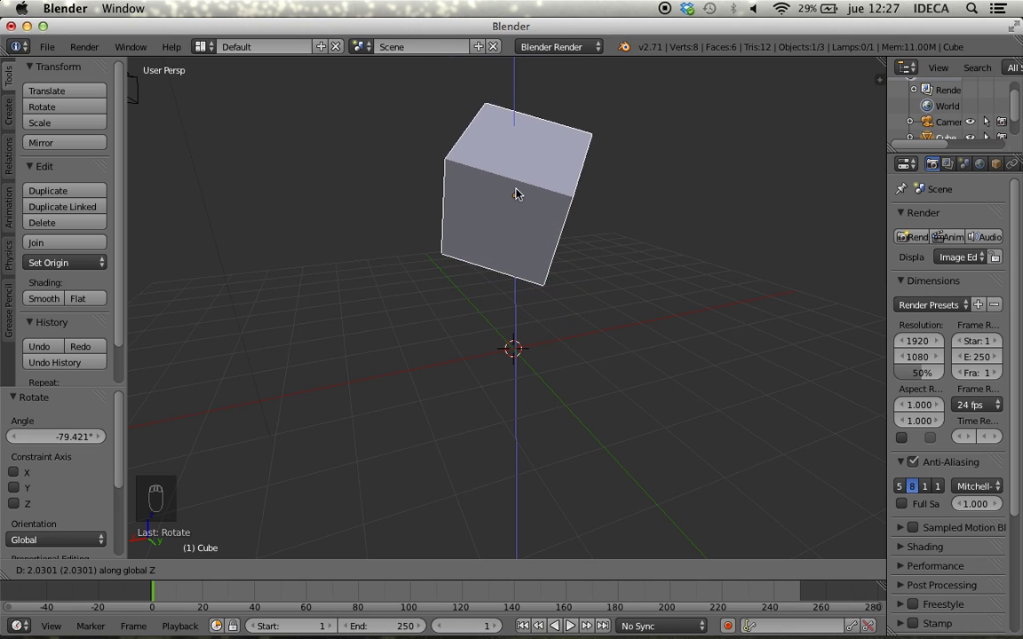
key("z")
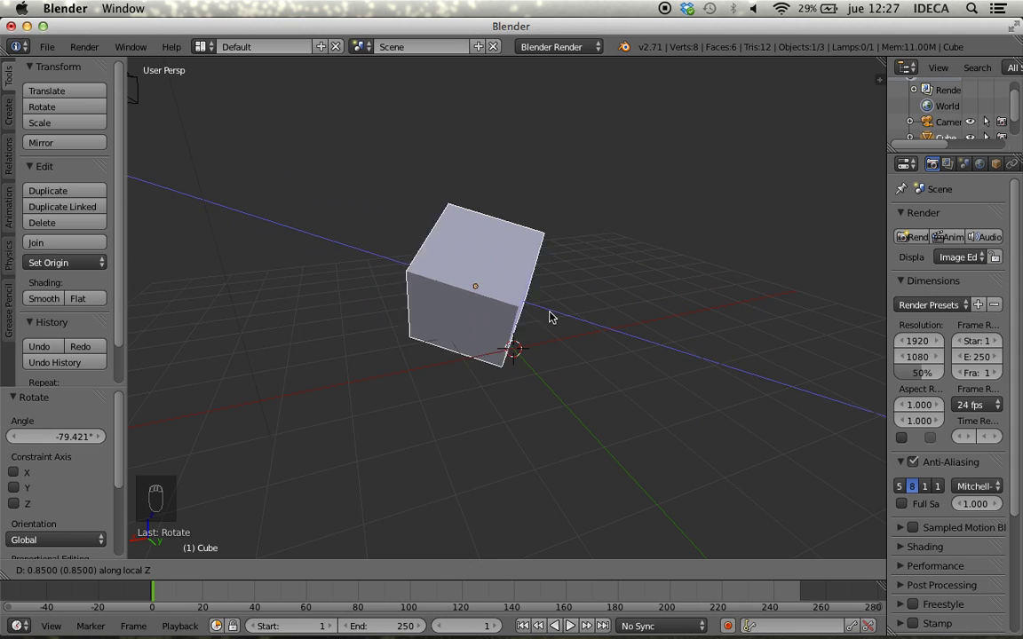
key("Escape")
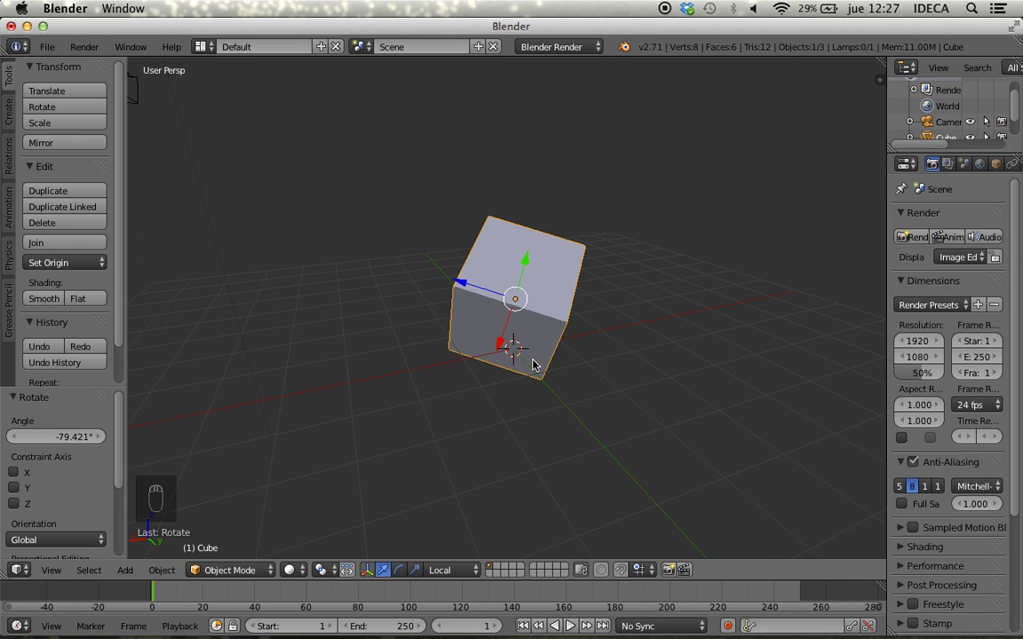
Try cycling the cube's move between global Z, local Z and no constraint, ending on local Z, and cancel it.
key("g")
key("z")
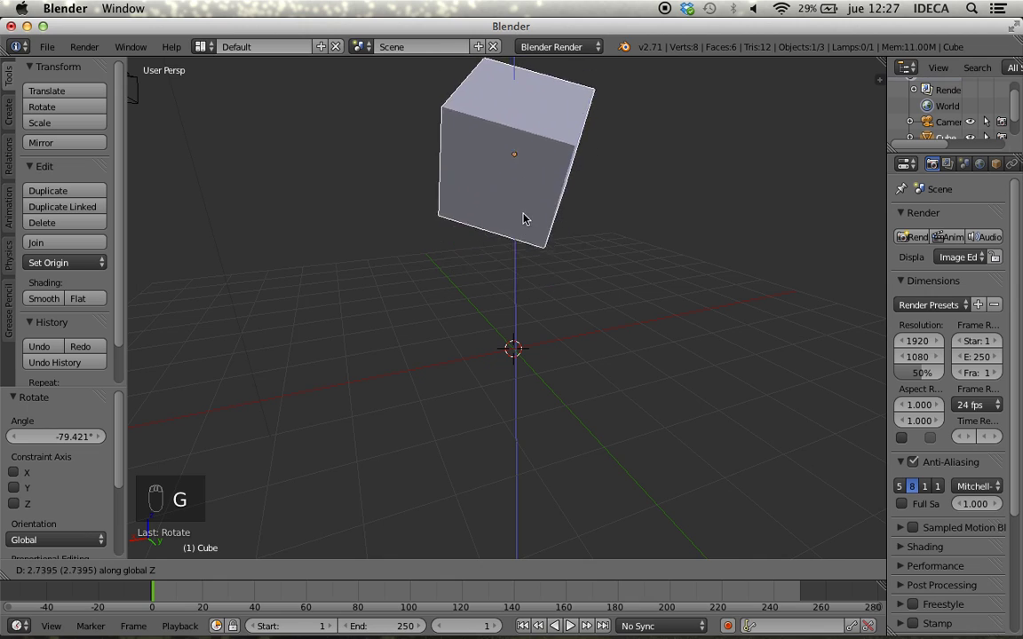
key("z")
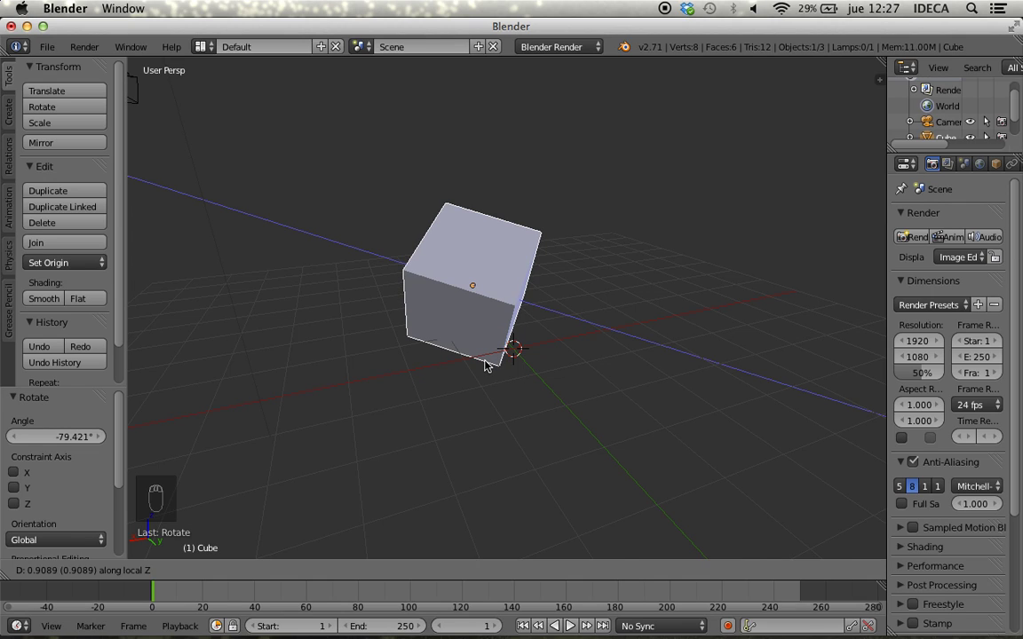
key("z")
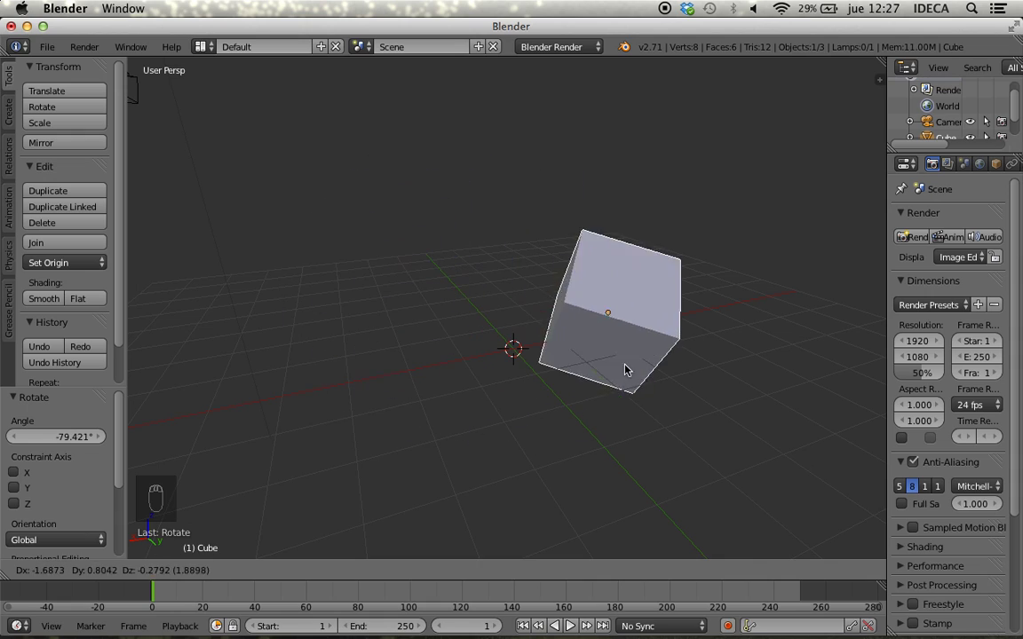
key("z")
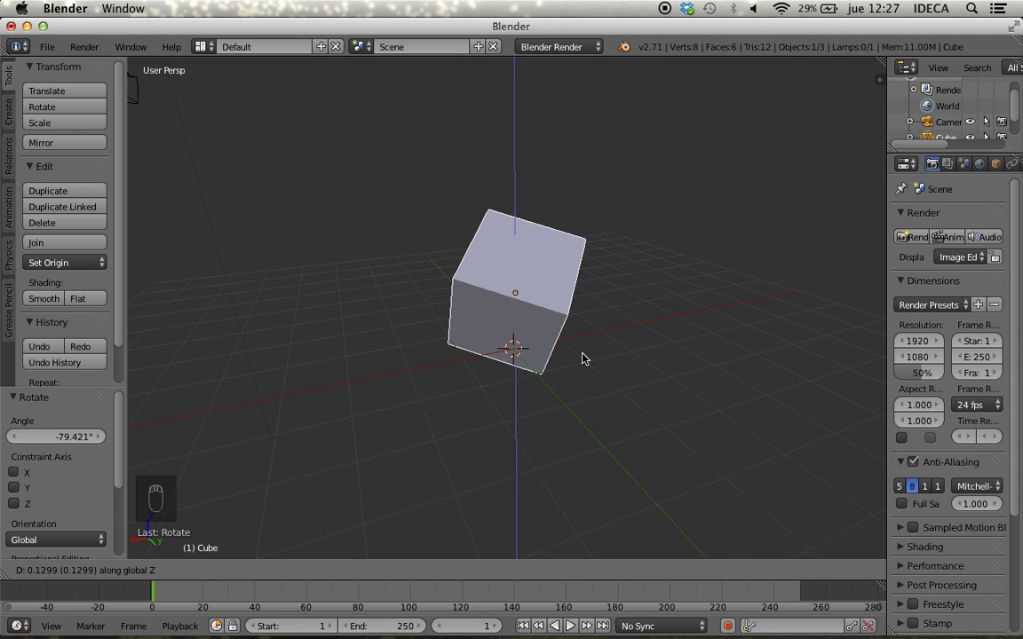
key("z")
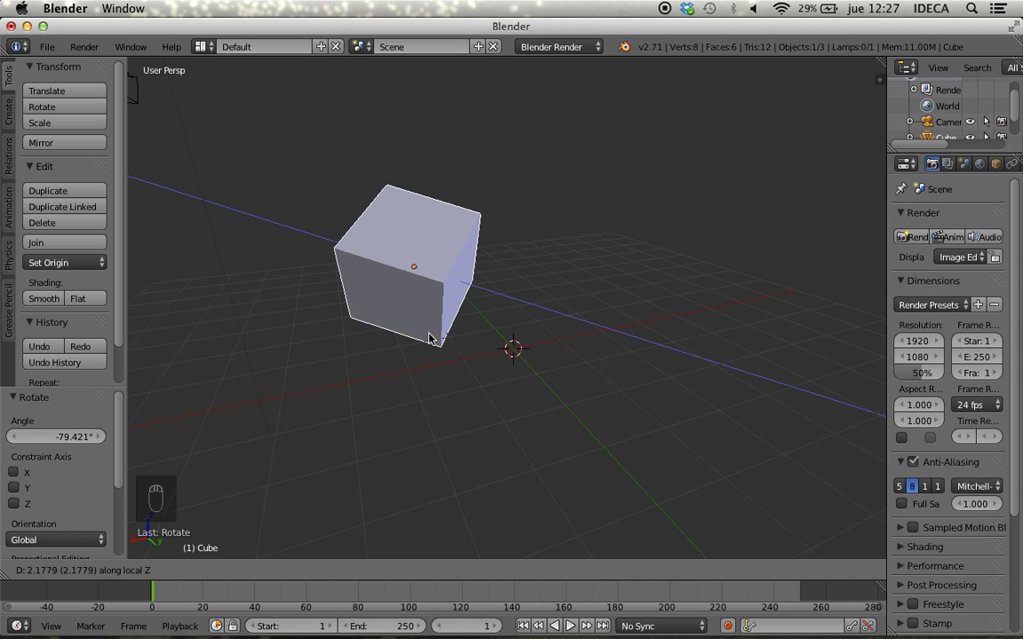
key("Escape")
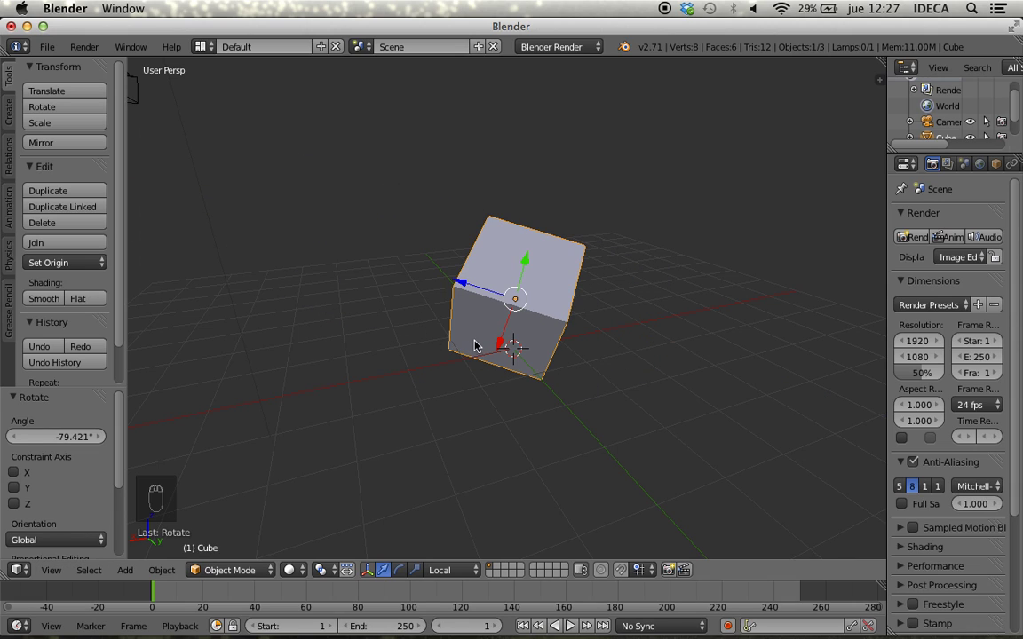
Switch to the scale manipulator, try scaling the cube along global Z and local Z, and cancel the scaling.
left_click(400, 573)
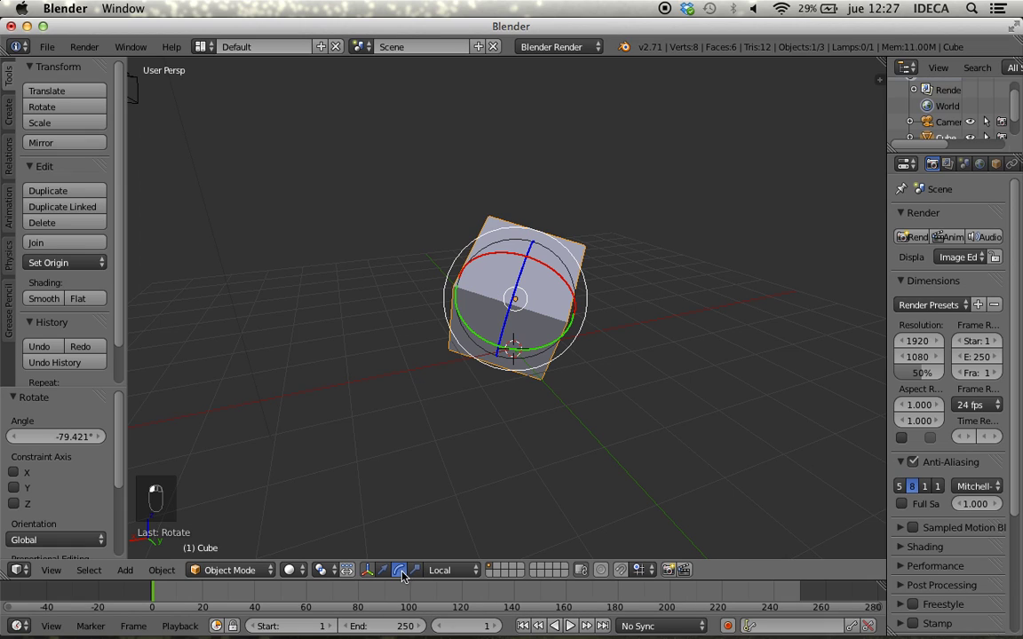
left_click(415, 570)
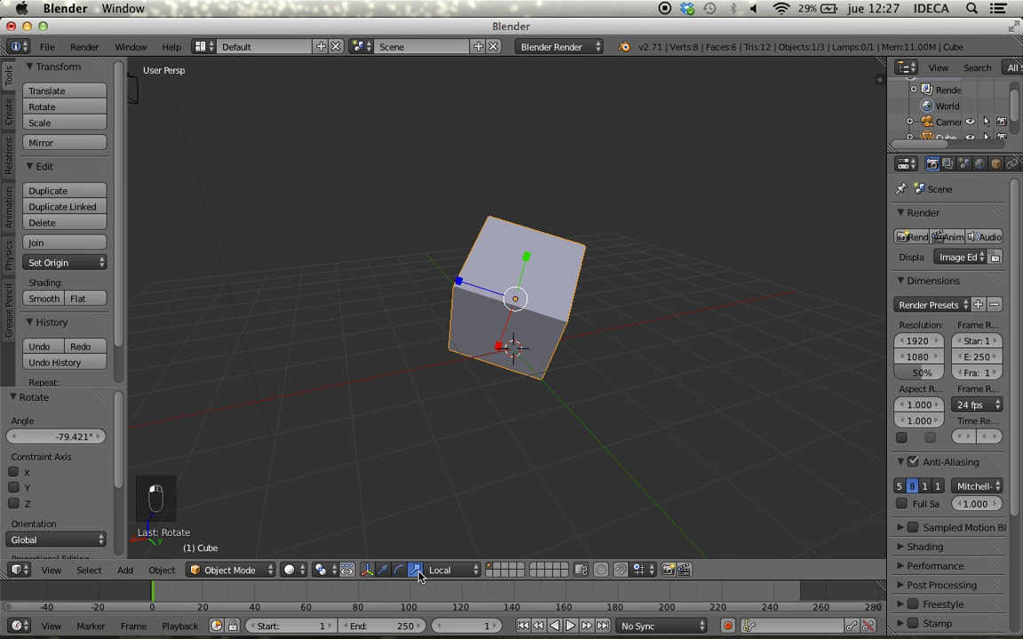
key("s")
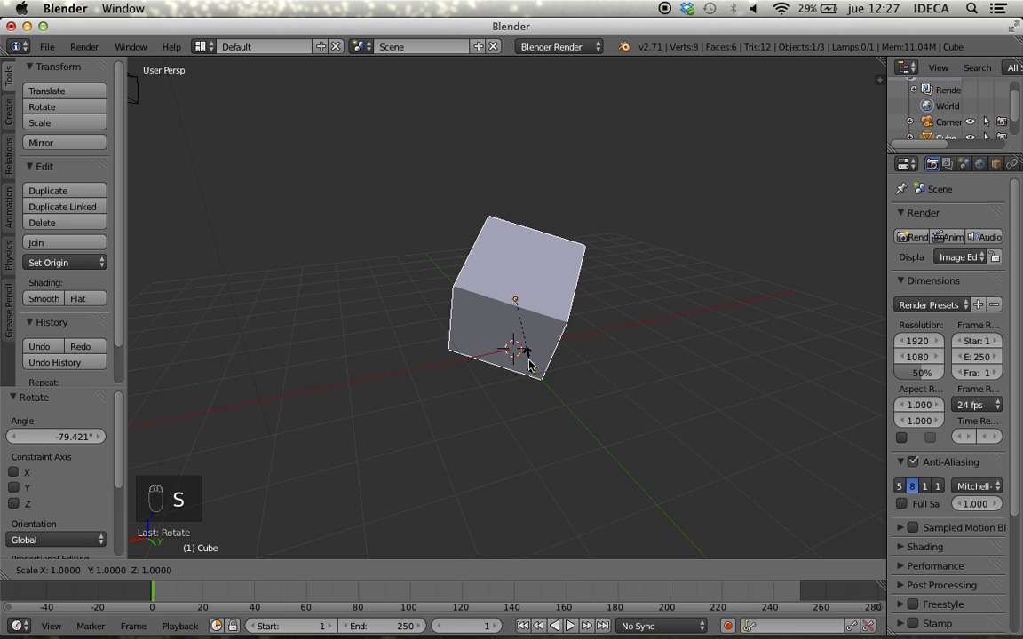
key("z")
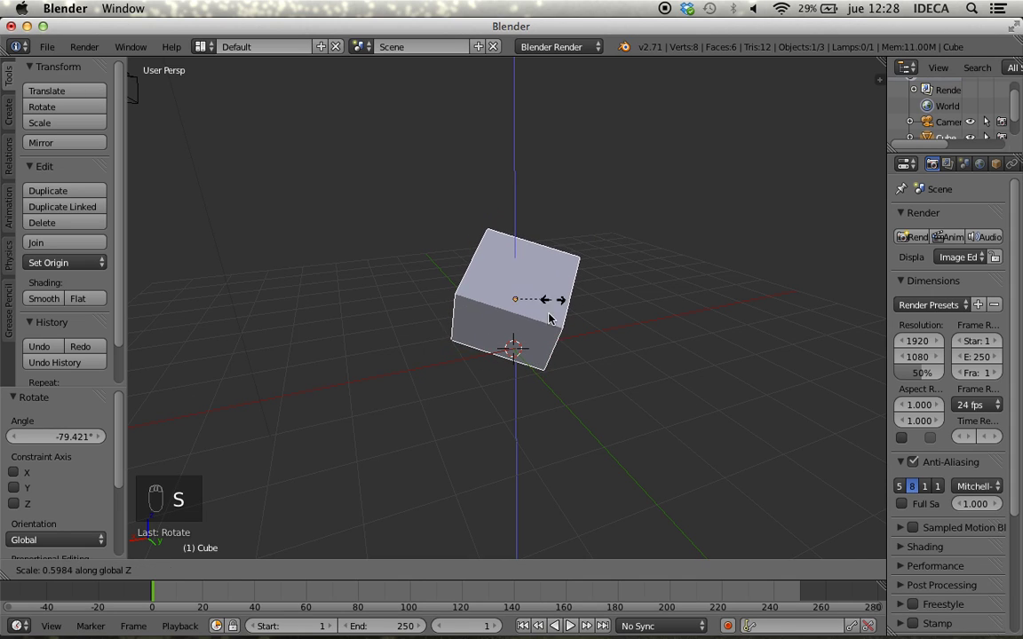
key("z")
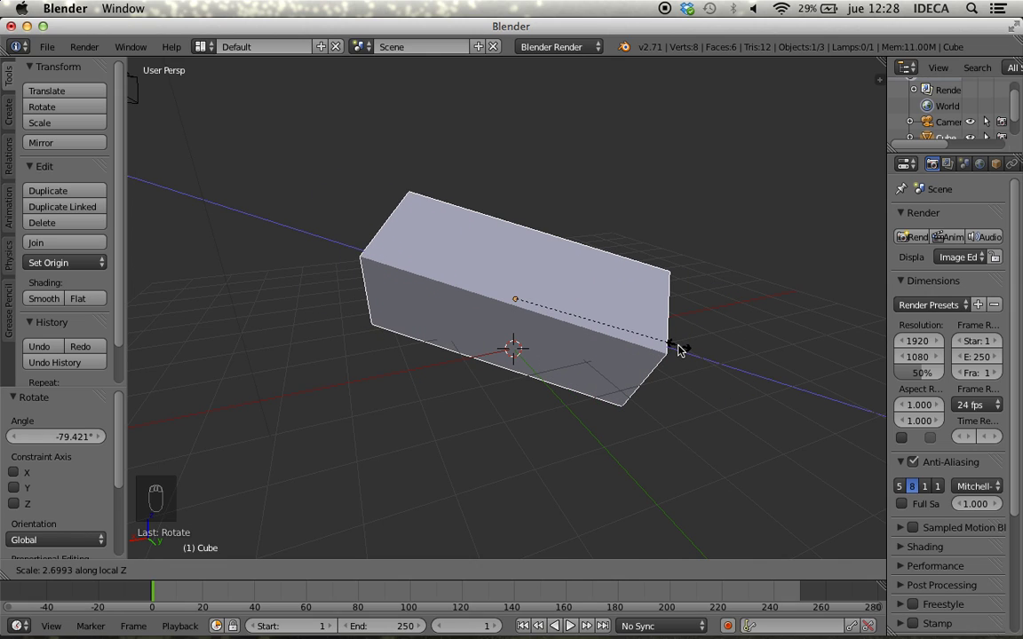
key("Escape")
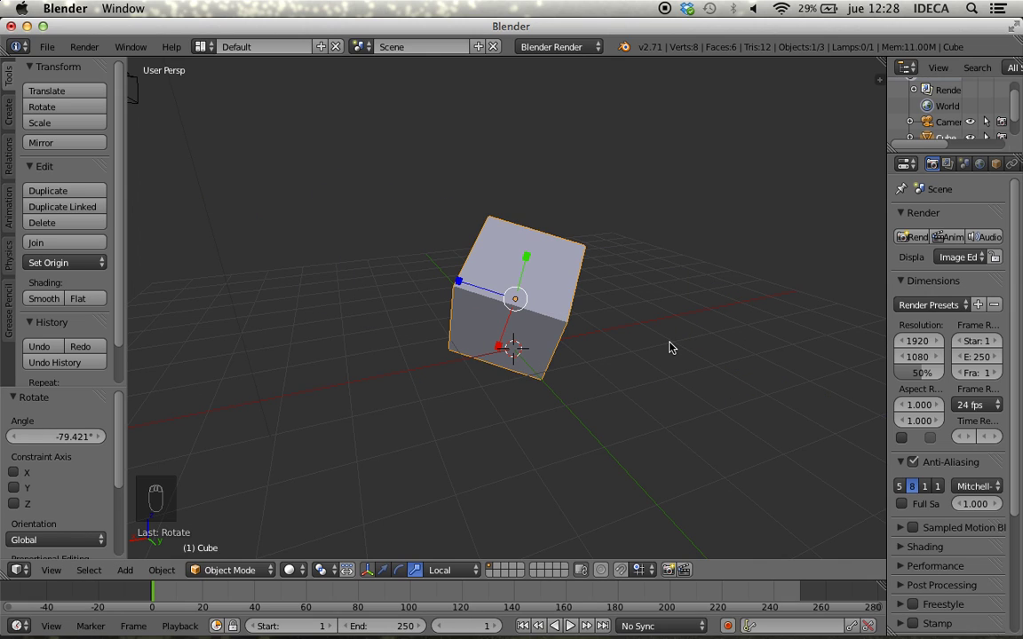
Set the transform orientation back to Global and return to the translate manipulator.
left_click(449, 572)
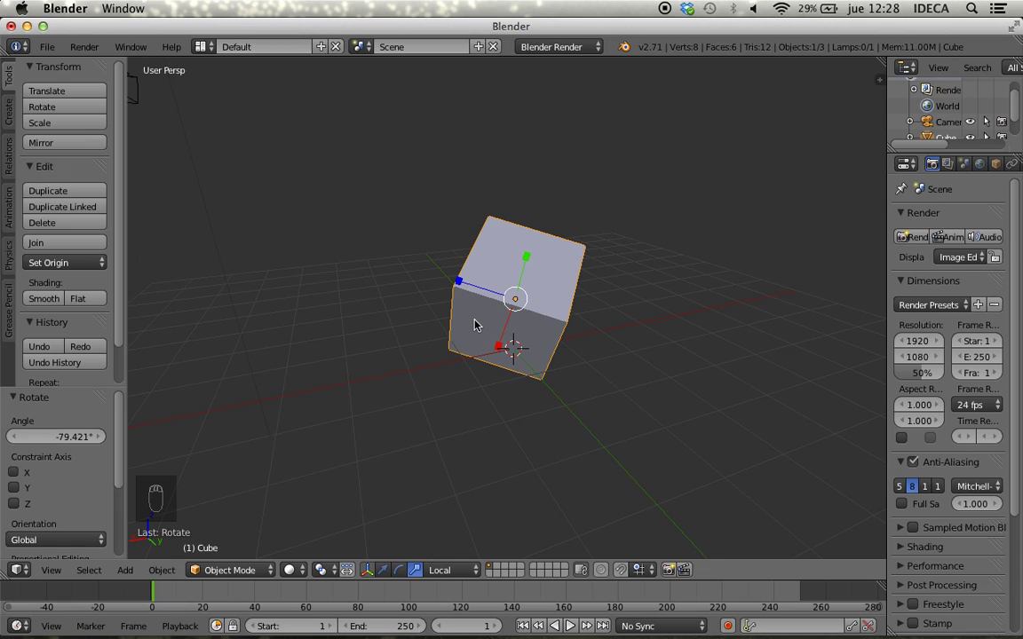
left_click(443, 569)
left_click(440, 499)
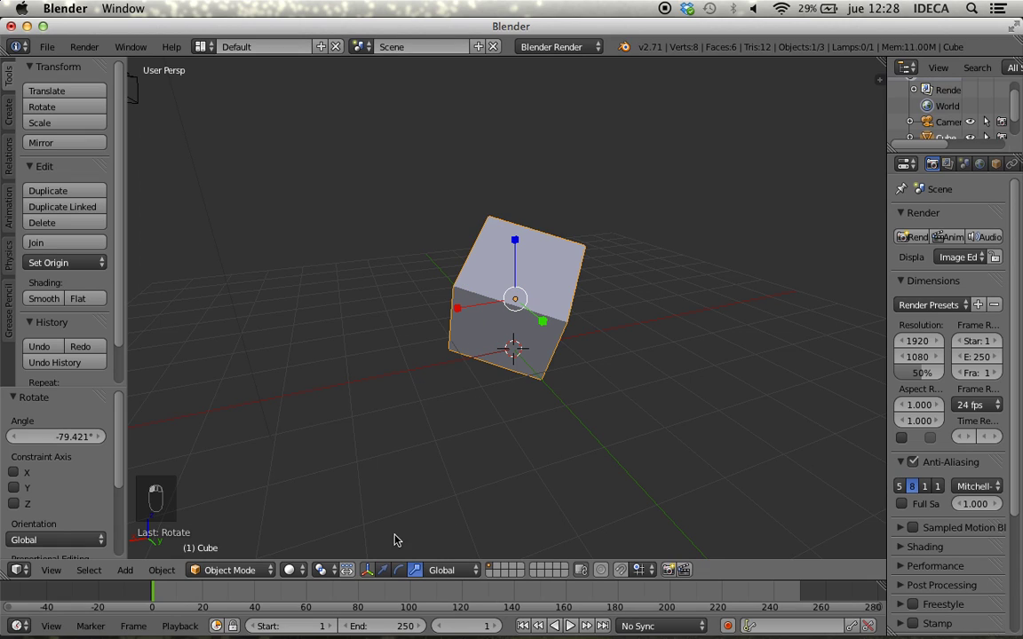
left_click(383, 571)
Show the cube's transform values, clear its rotation on all axes, and hide the values again.
middle_click_drag(540, 409, 499, 416)
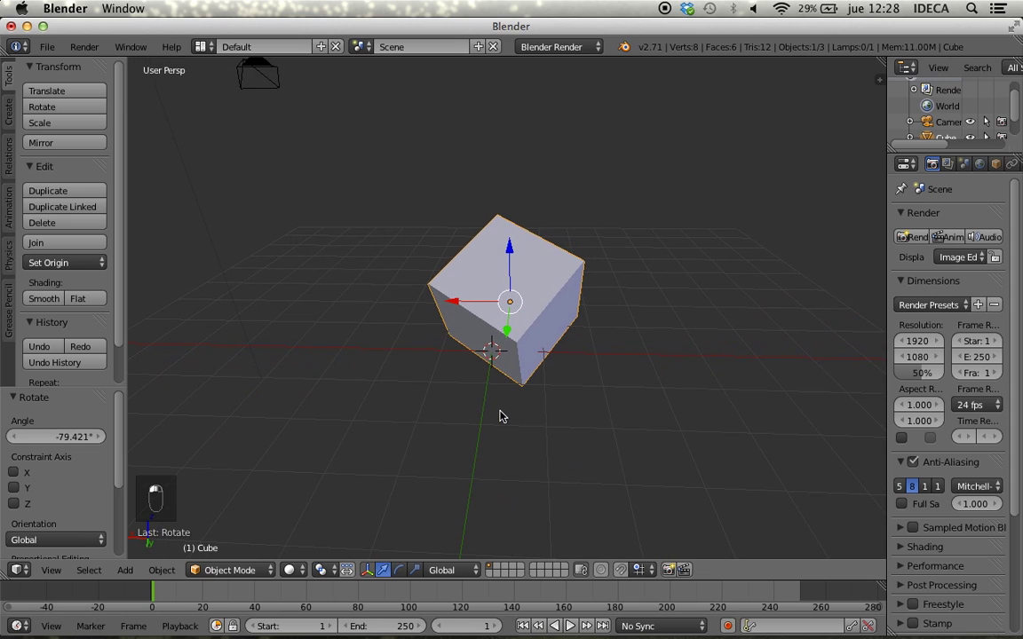
key("n")
scroll(781, 305, "up", 10)
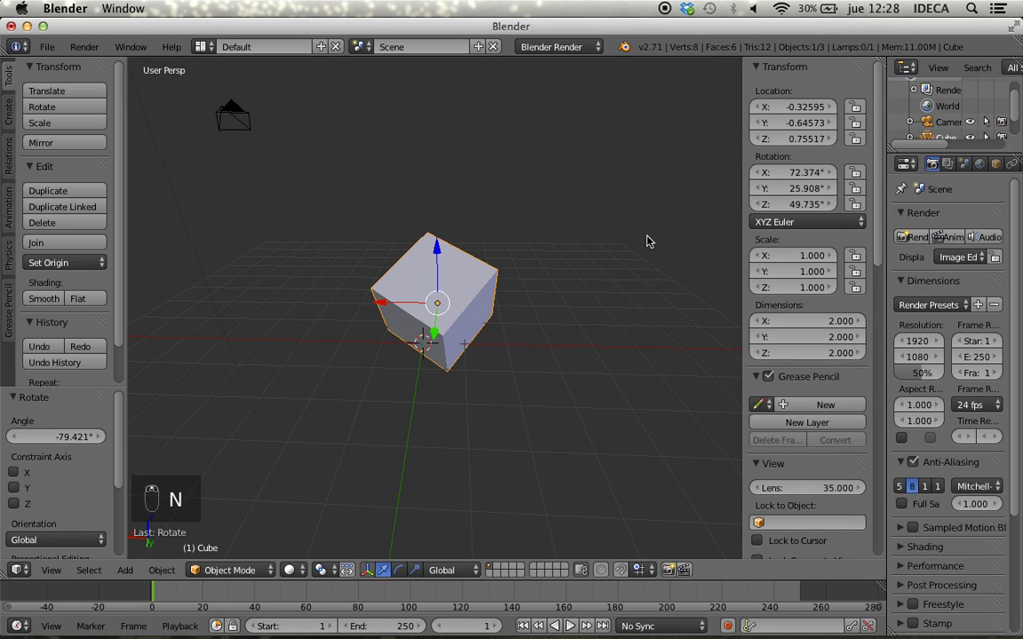
left_click(785, 171)
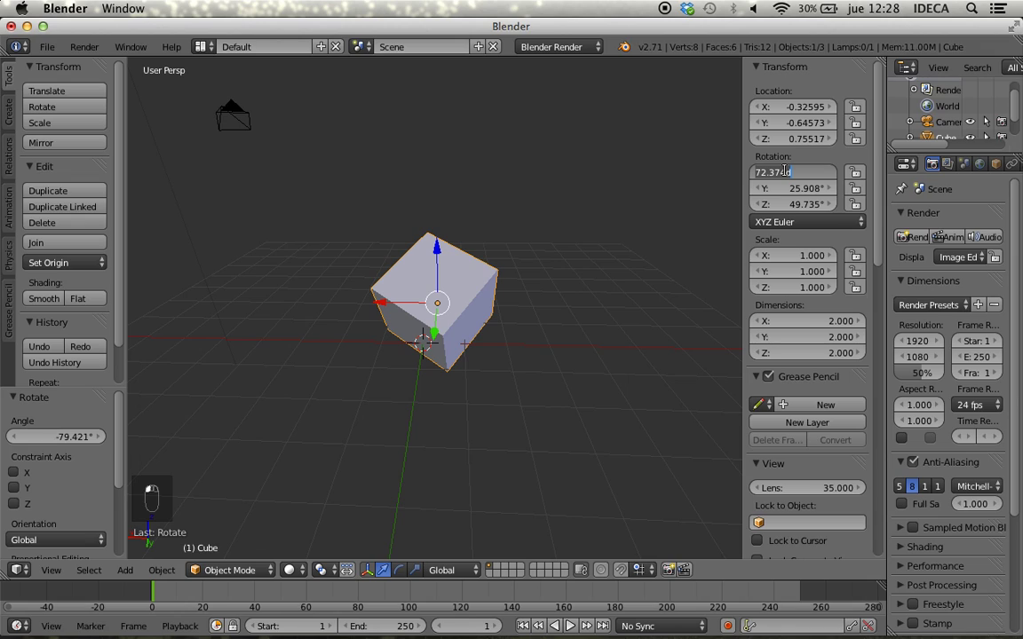
type("0")
key("Escape")
key("alt+r")
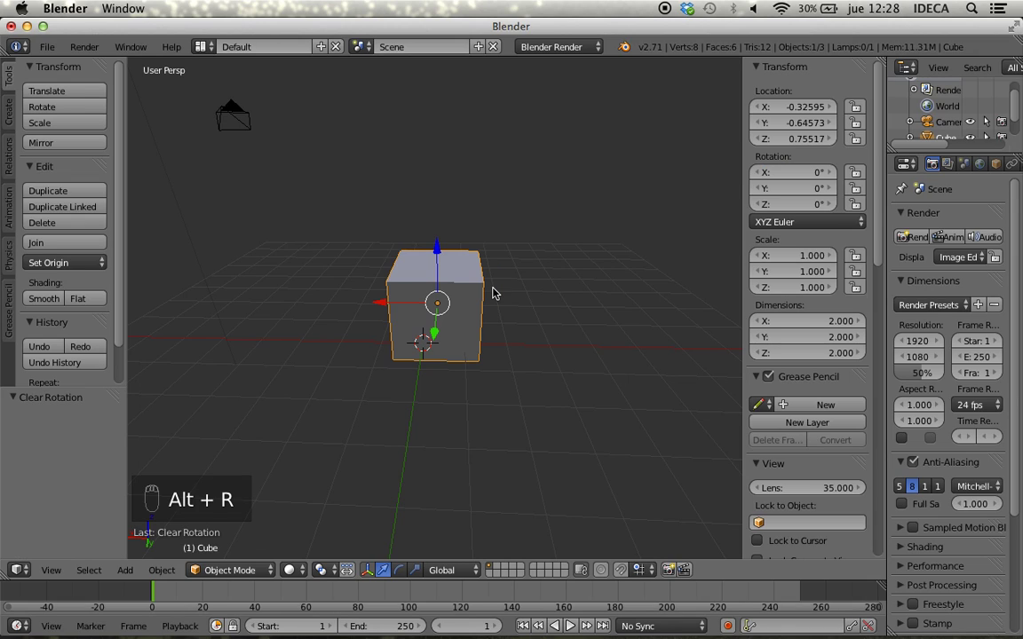
key("n")
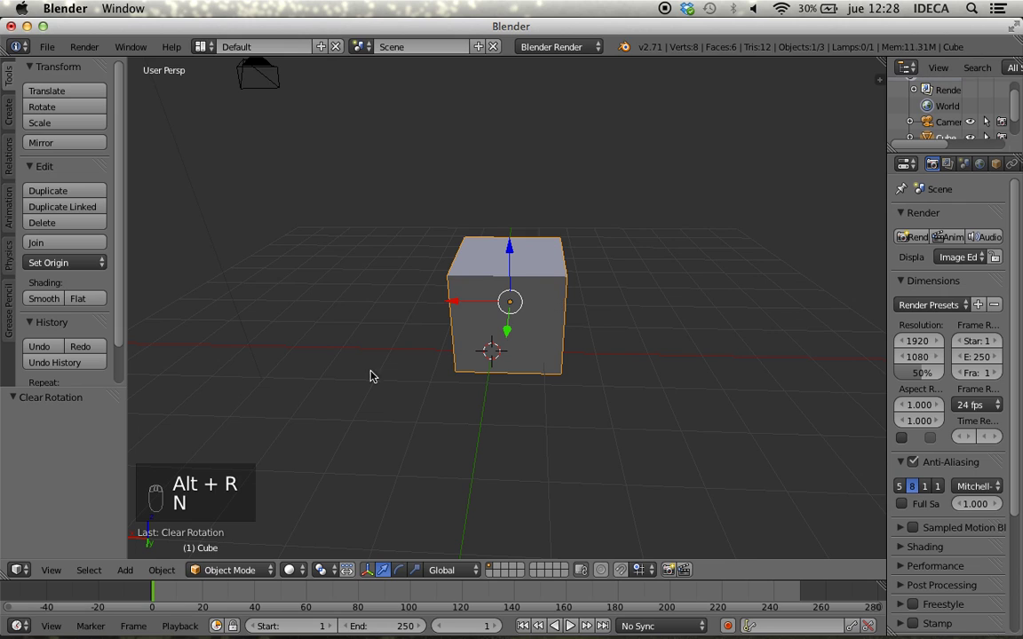
Clear the cube's location to return it to the world origin.
middle_click_drag(355, 404, 520, 382)
key("alt+g")
scroll(519, 382, "up", 3)
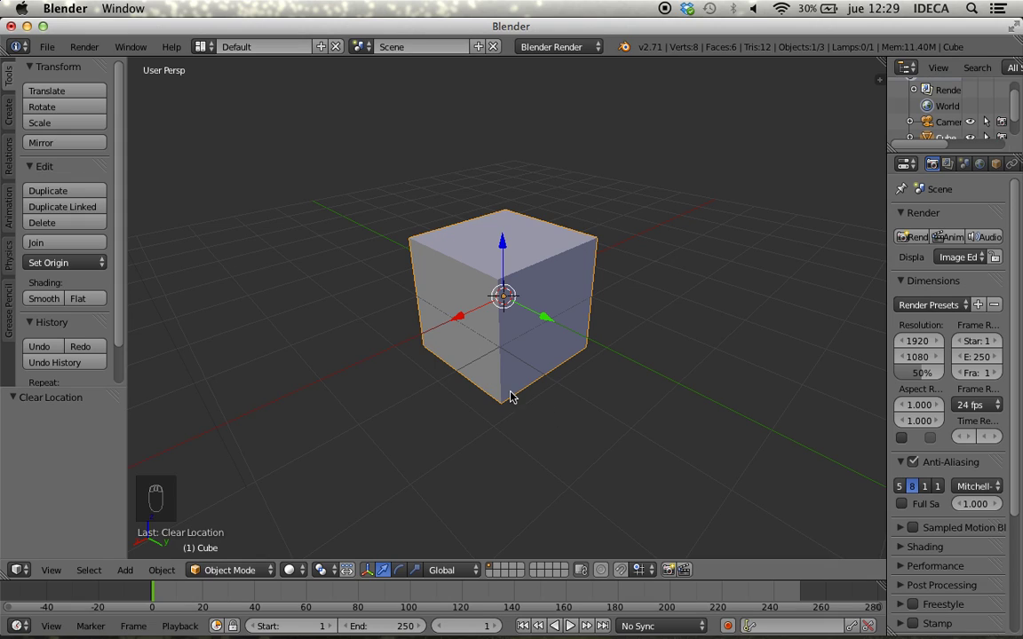
Review the transform orientation options and keep Global.
left_click(444, 570)
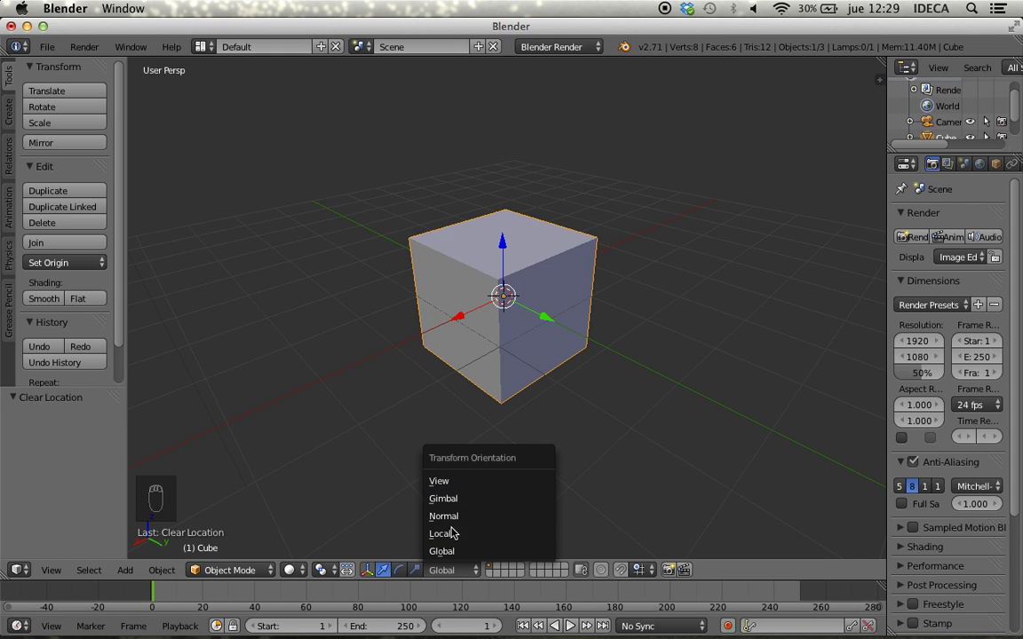
left_click(452, 552)
middle_click_drag(456, 346, 576, 393)
scroll(584, 401, "down", 2)
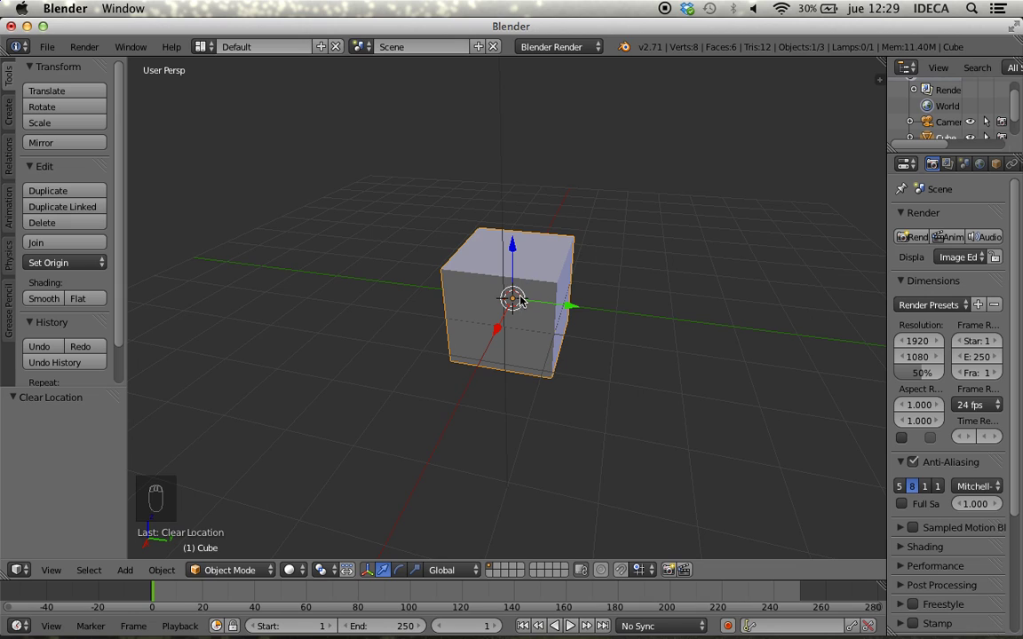
Examine the cube and its global axes from the front view and from several angles.
key("KP_1")
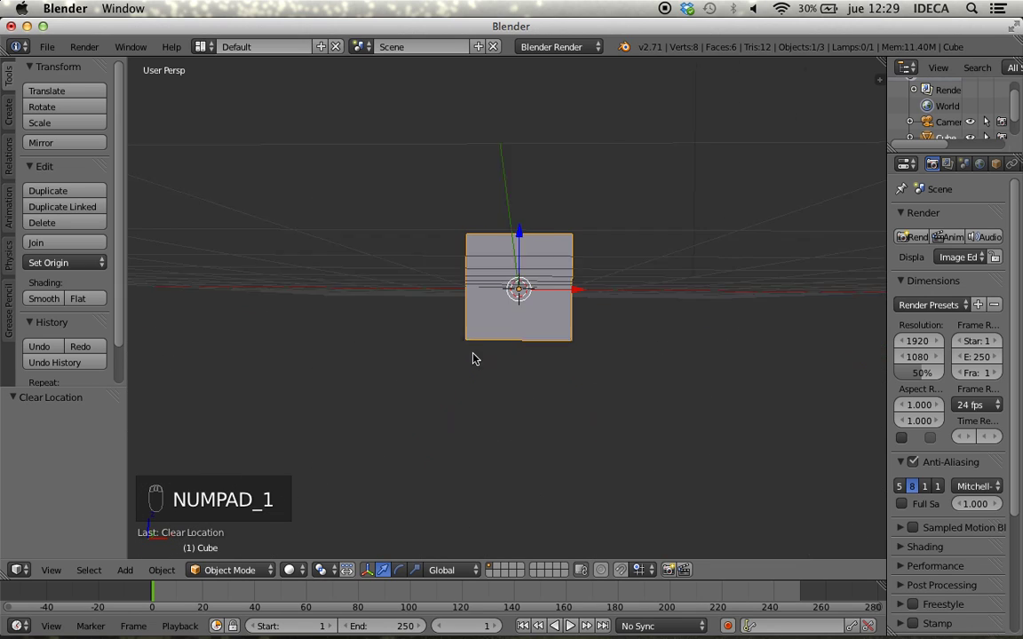
middle_click_drag(516, 301, 508, 362)
key("KP_1")
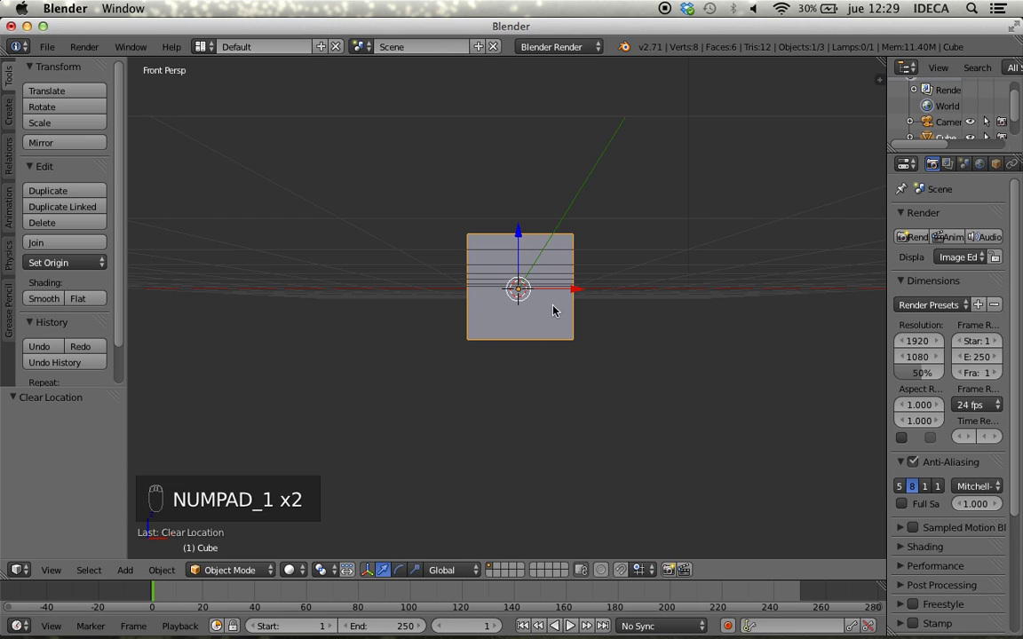
middle_click_drag(490, 236, 522, 304)
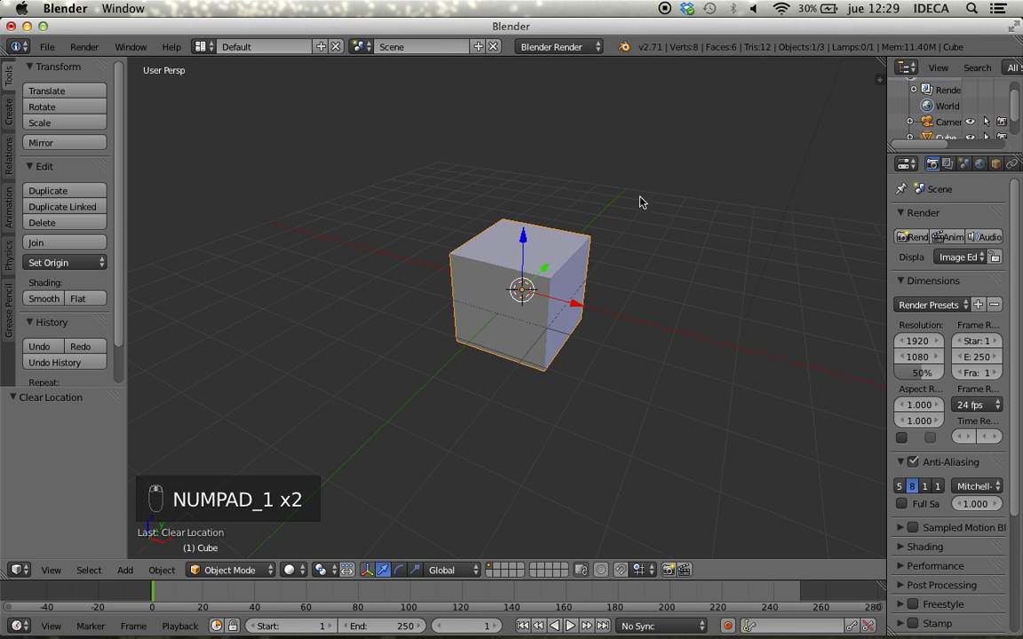
middle_click_drag(498, 356, 527, 327)
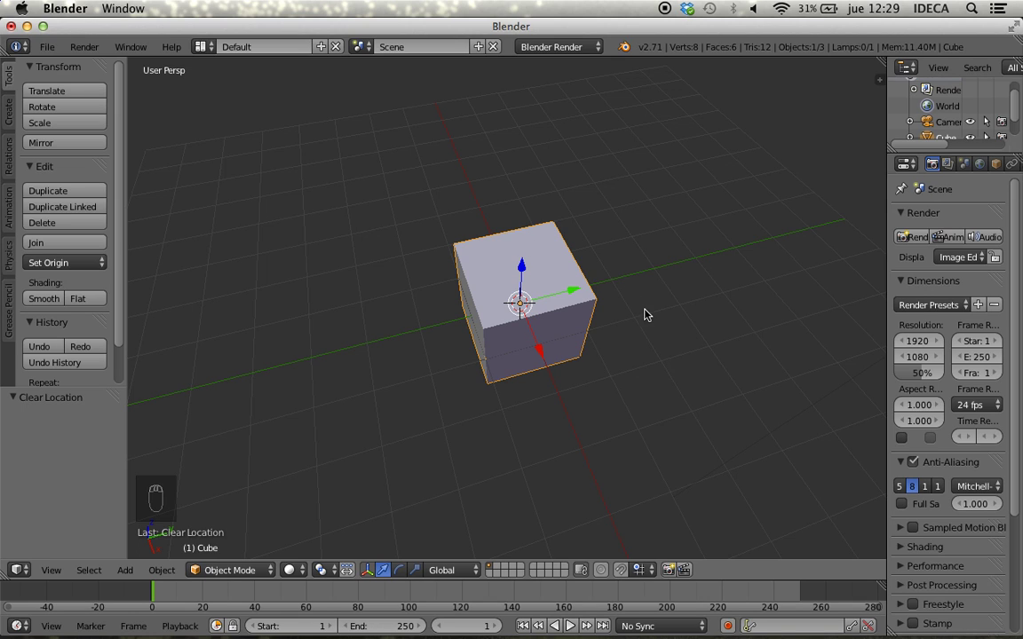
middle_click_drag(646, 315, 495, 293)
Rotate the cube freely by about -68° and clear its rotation again.
key("r")
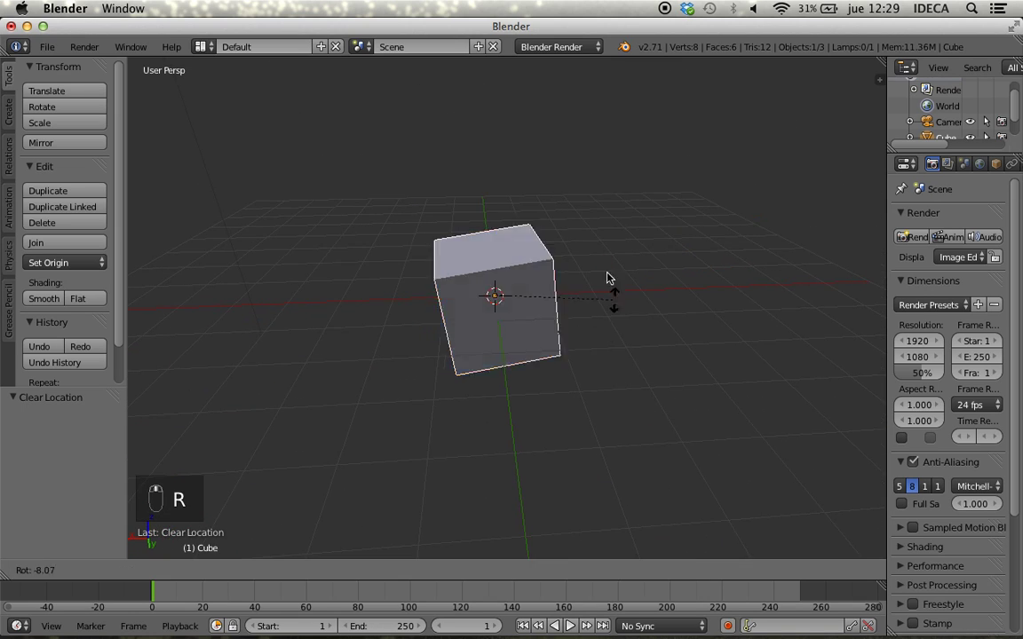
left_click(548, 219)
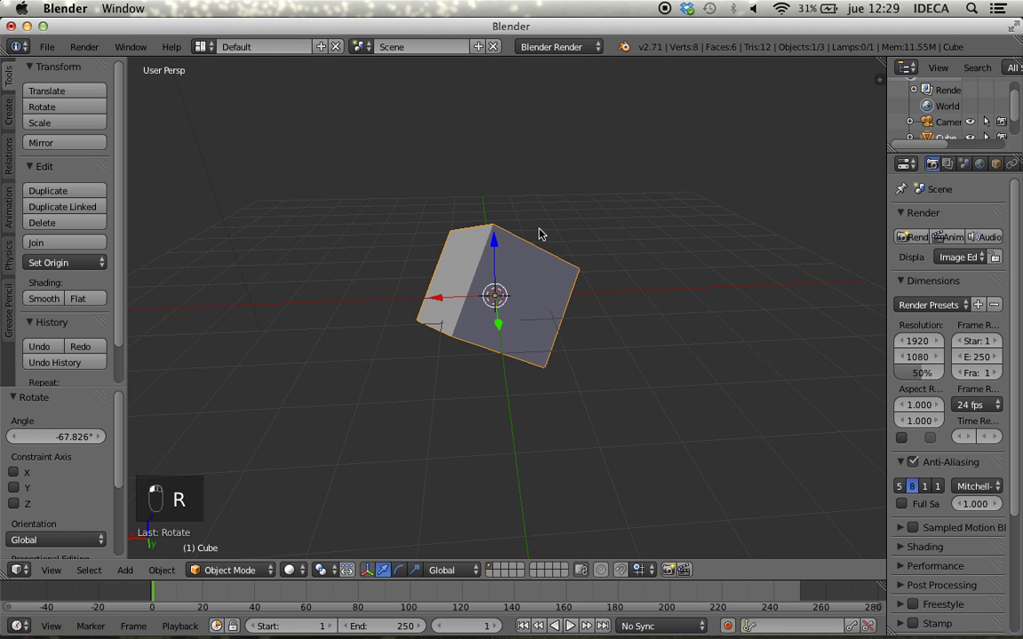
key("Escape")
key("super")
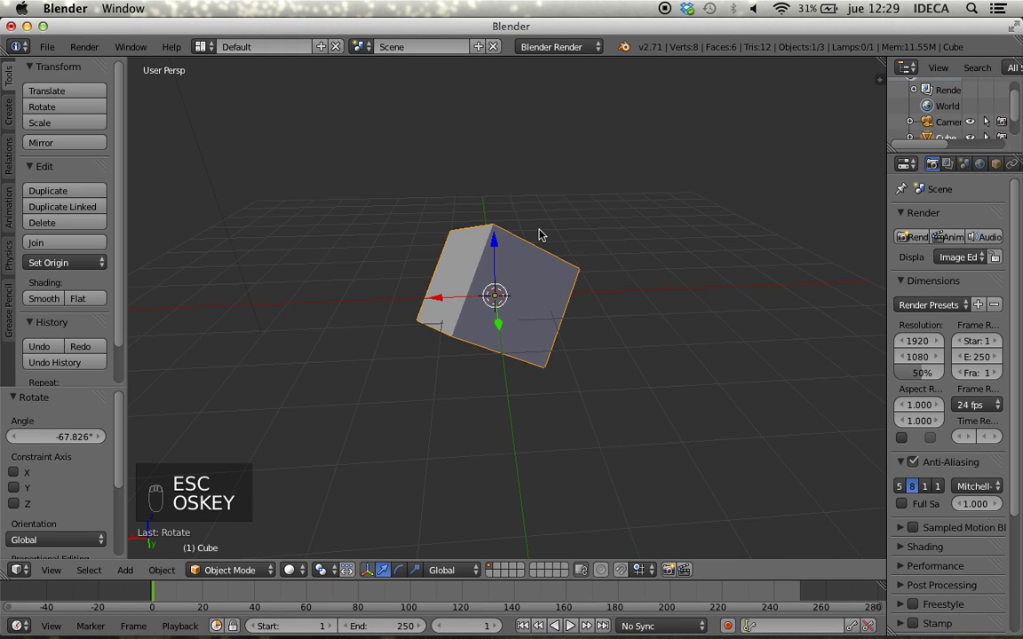
key("alt+r")
Set the transform orientation to Local.
middle_click_drag(464, 287, 603, 306)
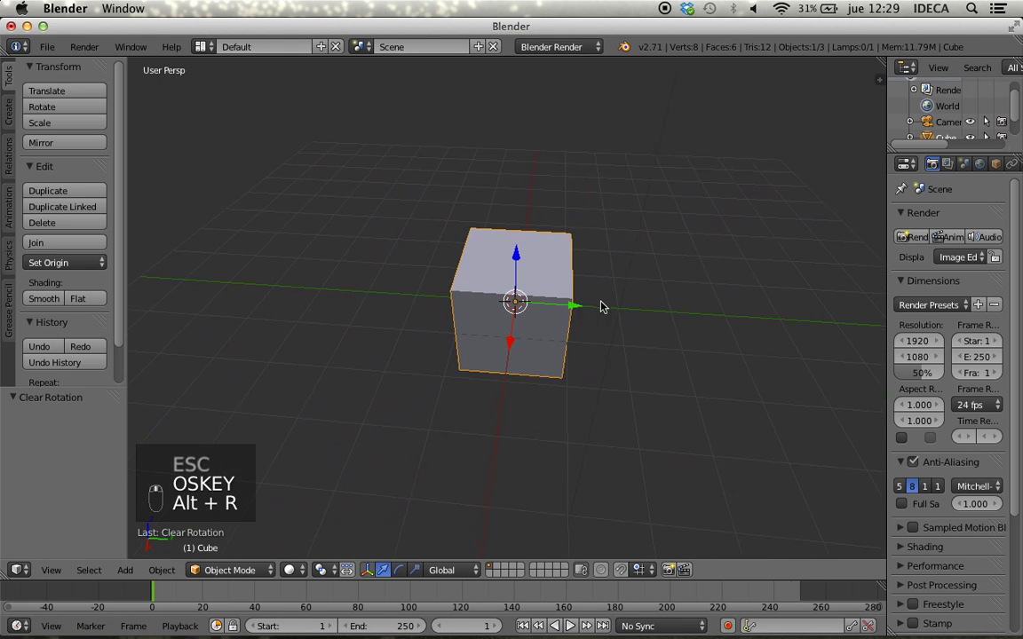
left_click(453, 575)
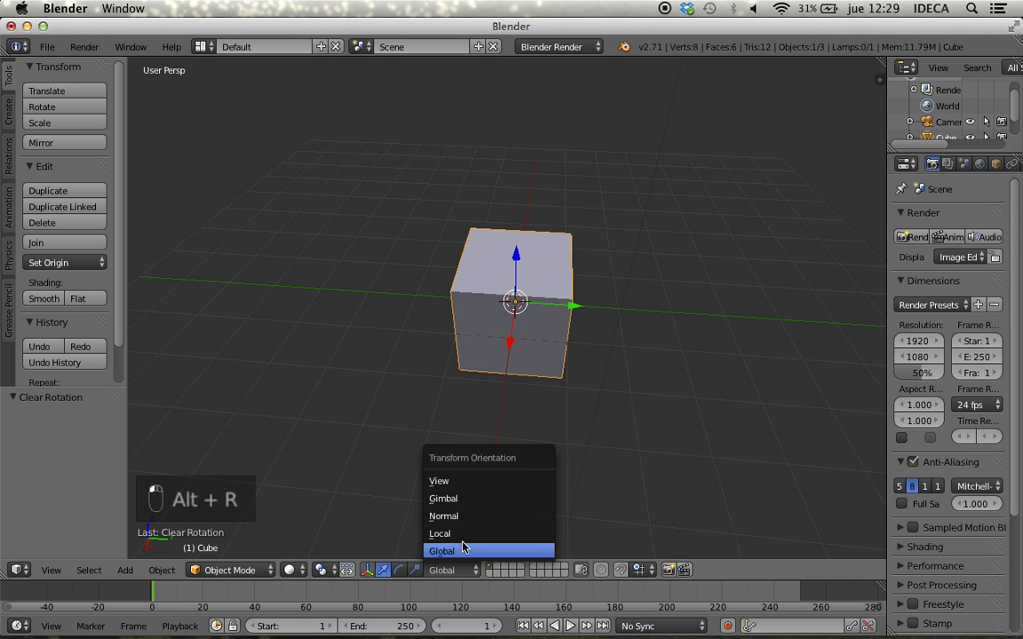
left_click(456, 530)
Examine the unrotated cube's local axes up close, from several angles and from the front view.
middle_click_drag(449, 438, 420, 376)
scroll(423, 379, "up", 4)
middle_click_drag(498, 382, 570, 377)
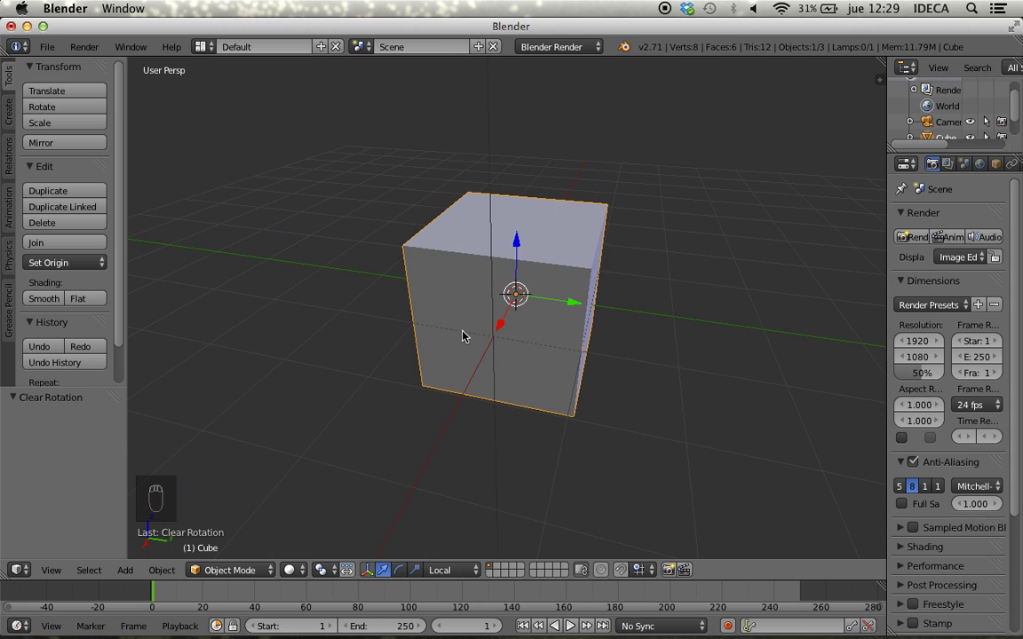
middle_click_drag(461, 336, 520, 336)
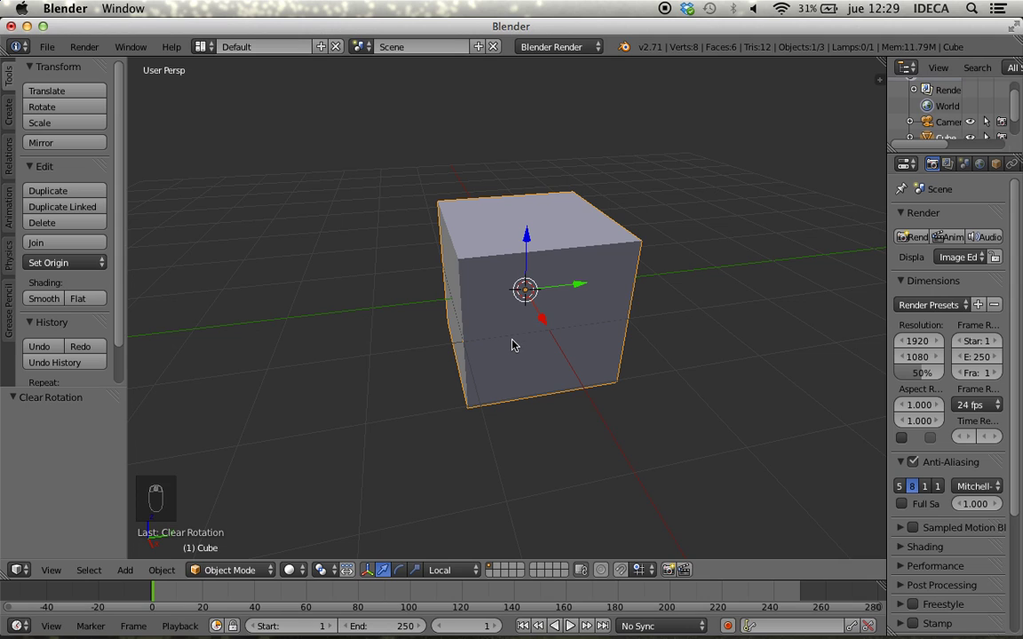
middle_click_drag(559, 344, 542, 393)
key("KP_1")
scroll(546, 327, "down", 2)
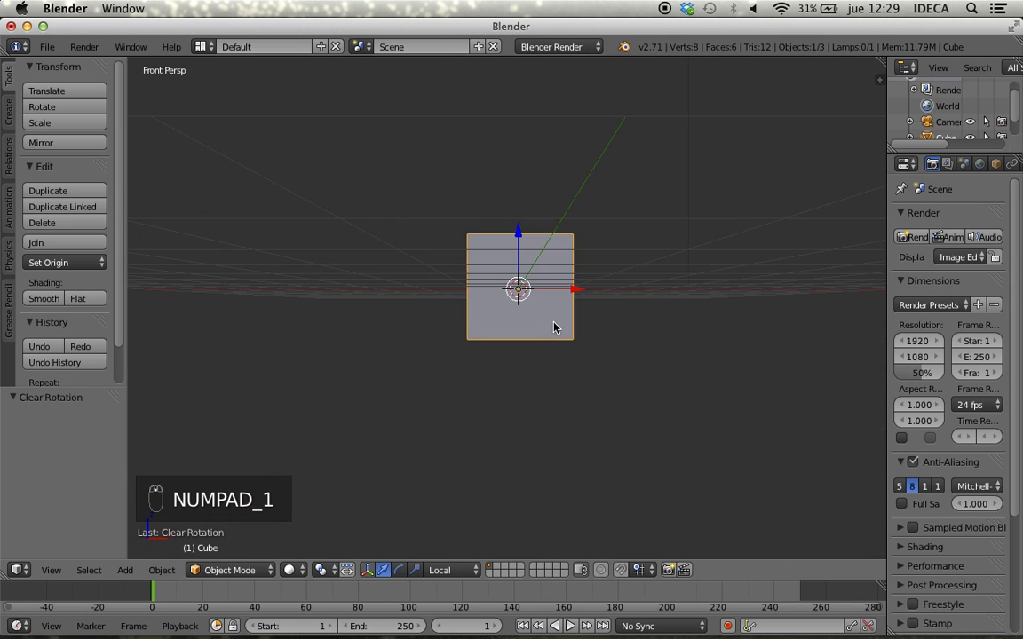
Rotate the cube 90° about the global Y axis.
middle_click_drag(553, 327, 499, 382)
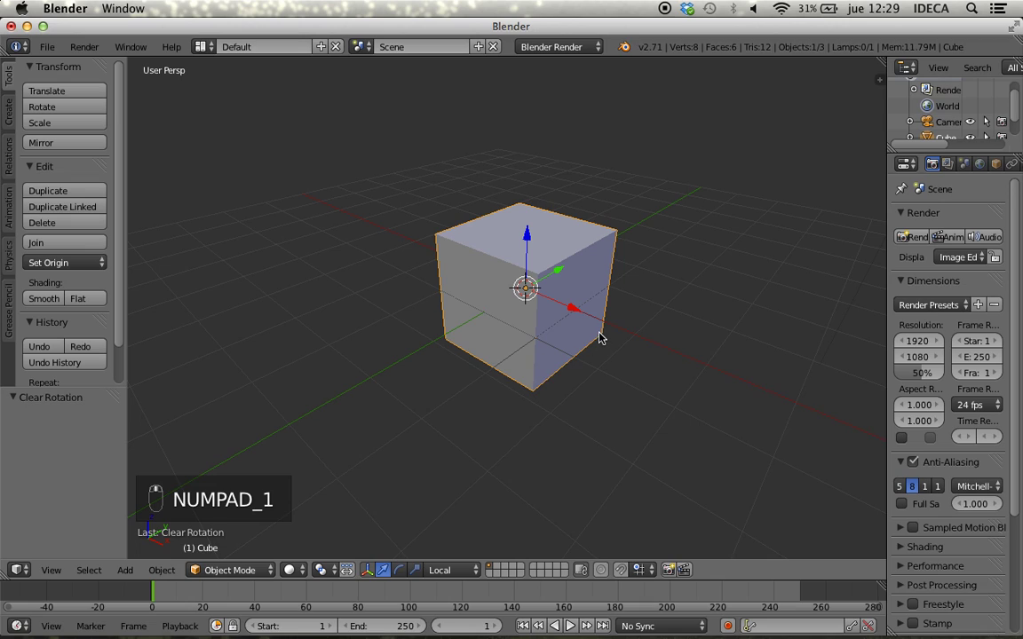
key("r")
key("y")
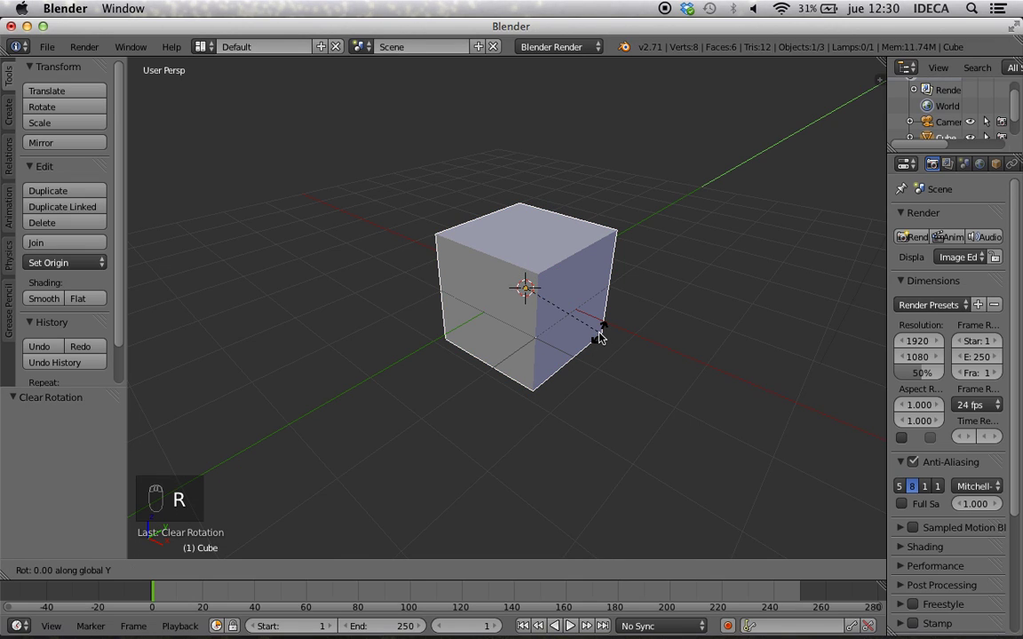
type("90")
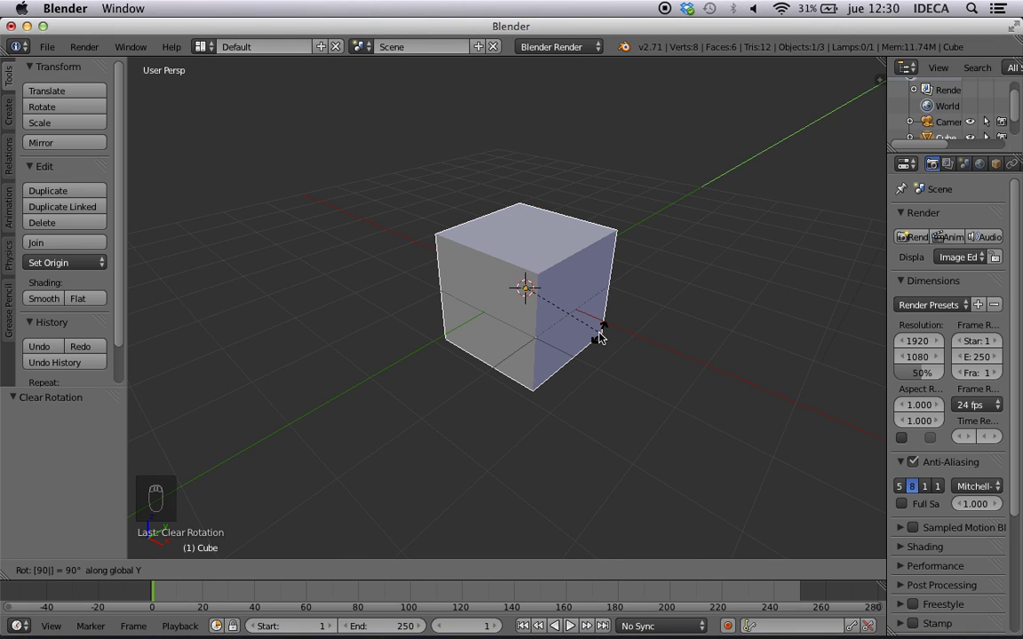
left_click(598, 338)
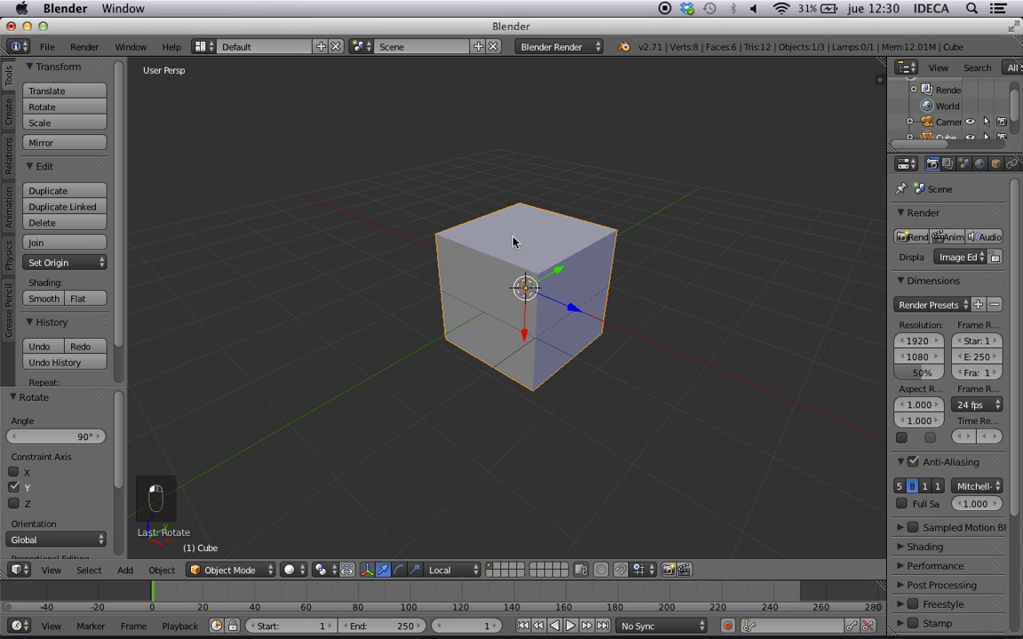
Sketch a Grease Pencil line rising from the cube's top face and an arc curving down to its side to illustrate the rotation.
key("d")
key("d")
key("d")
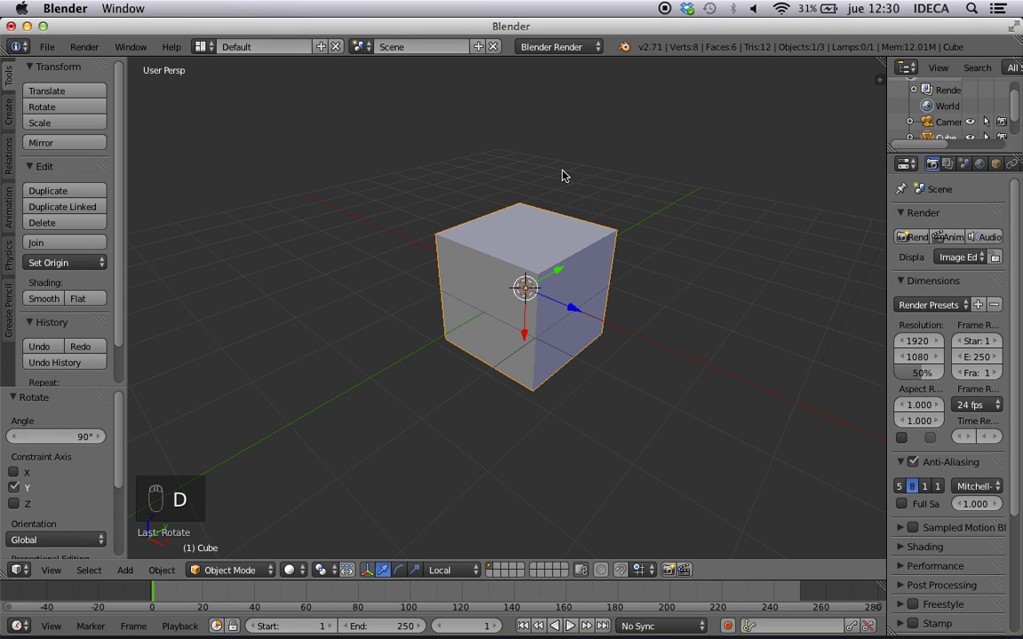
left_click_drag(555, 127, 535, 222)
mouse_move(553, 134)
left_mouse_down()
mouse_move(650, 228)
mouse_move(640, 318)
left_mouse_up()
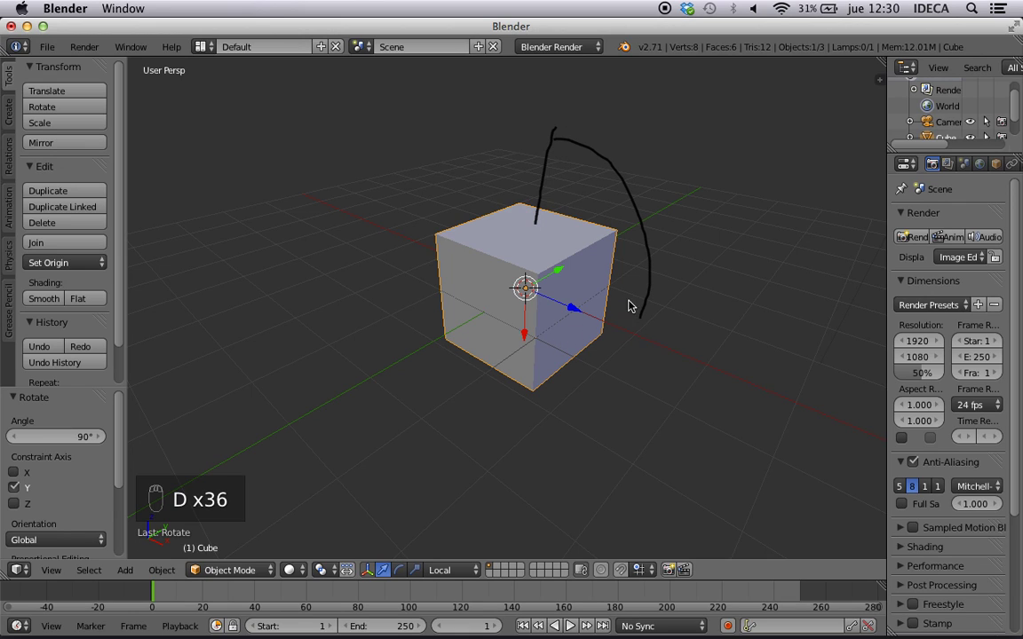
Examine the rotated cube's local axes against the global axes and the sketched arc from several angles.
key("r")
right_click(523, 300)
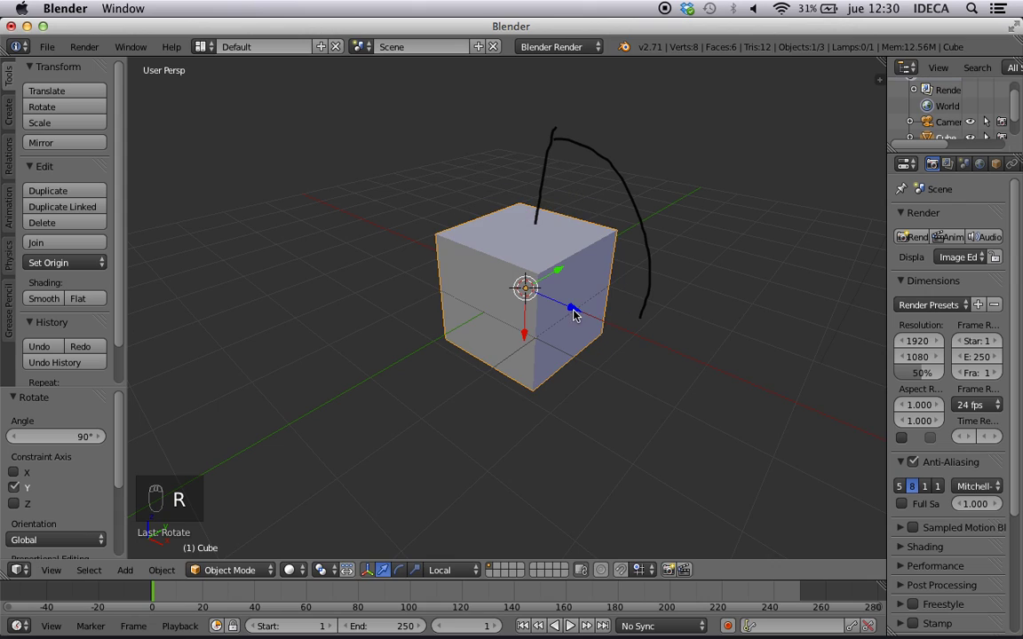
mouse_move(633, 322)
middle_mouse_down()
mouse_move(520, 331)
mouse_move(577, 331)
middle_mouse_up()
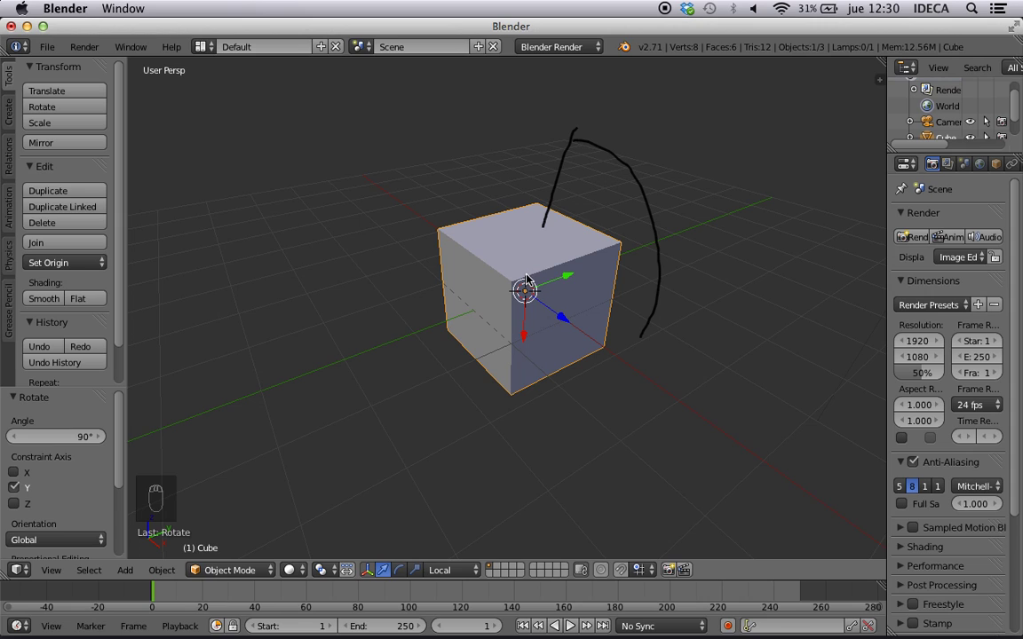
middle_click_drag(526, 278, 561, 286)
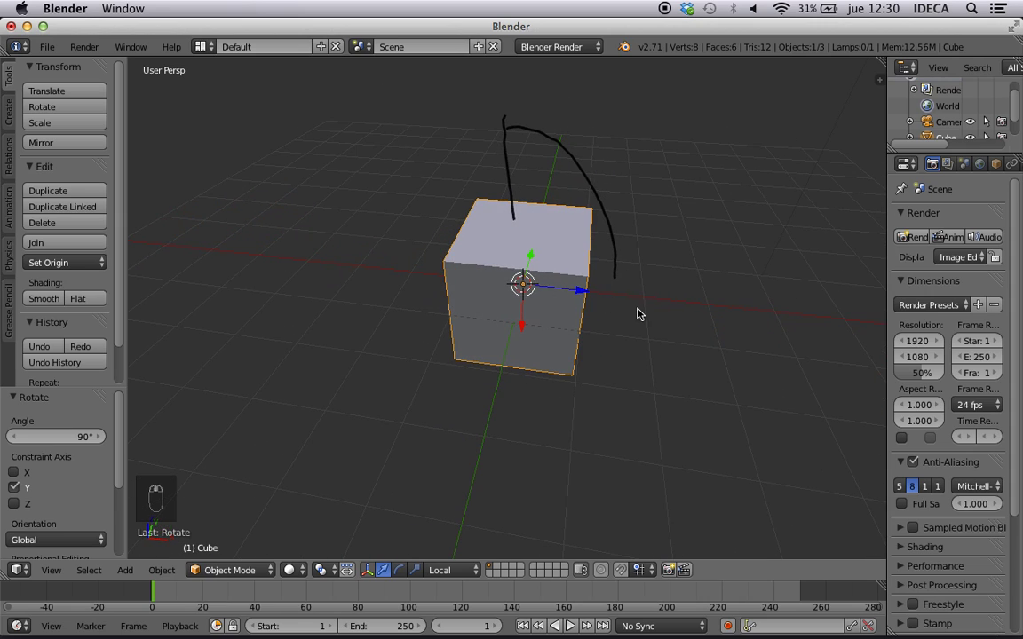
scroll(637, 314, "down", 4)
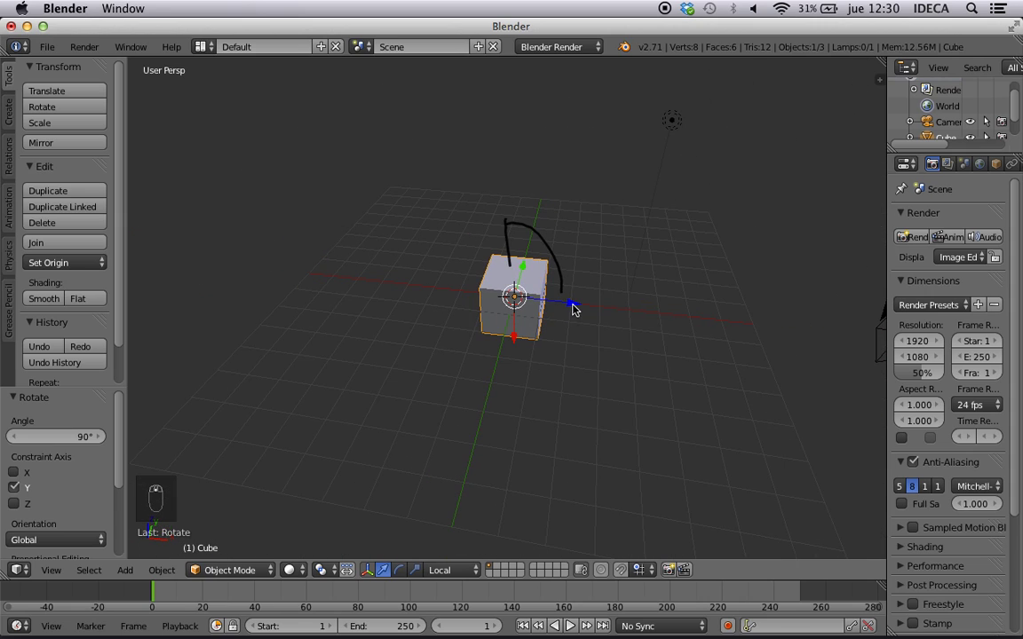
scroll(568, 309, "up", 3)
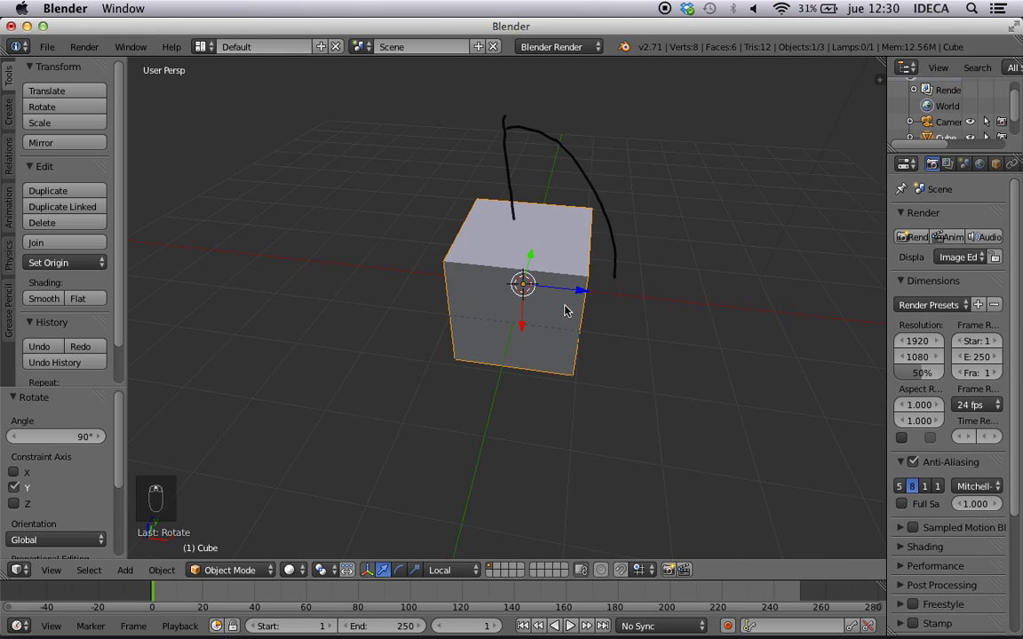
Show the object's properties, unlink the Grease Pencil data to remove the sketch, and hide the properties again.
key("n")
scroll(790, 222, "down", 2)
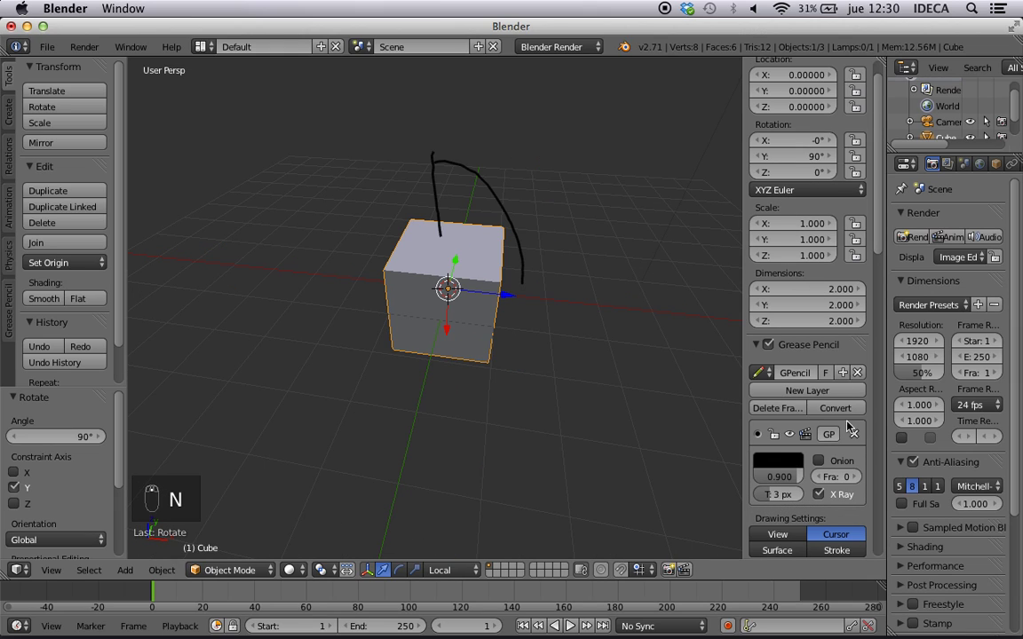
left_click(857, 371)
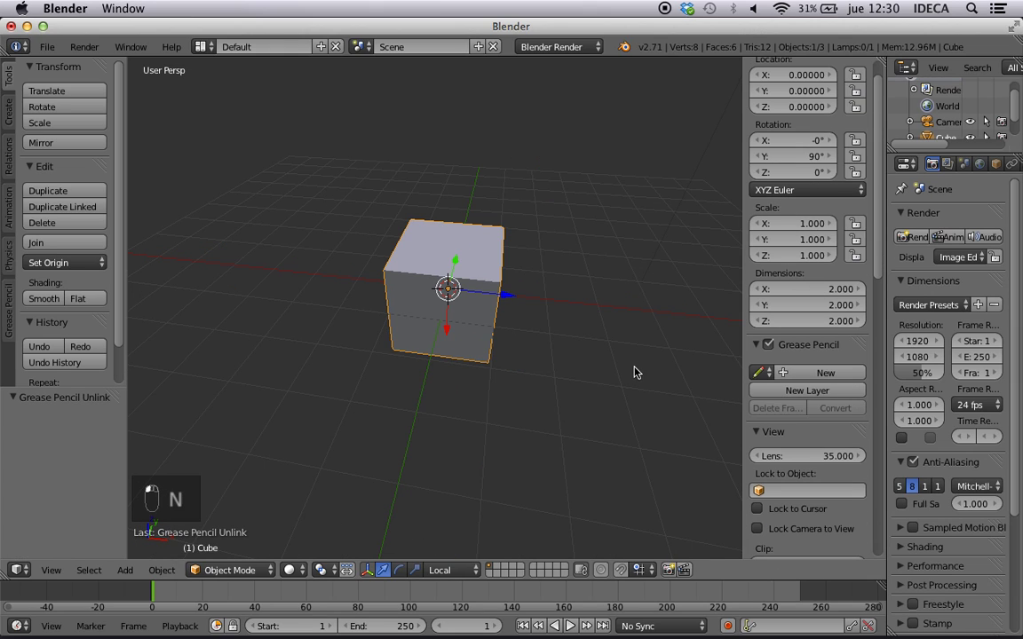
key("n")
Try moving the cube along global Z and along local Z, and cancel the move.
scroll(605, 349, "down", 1)
scroll(599, 358, "up", 3)
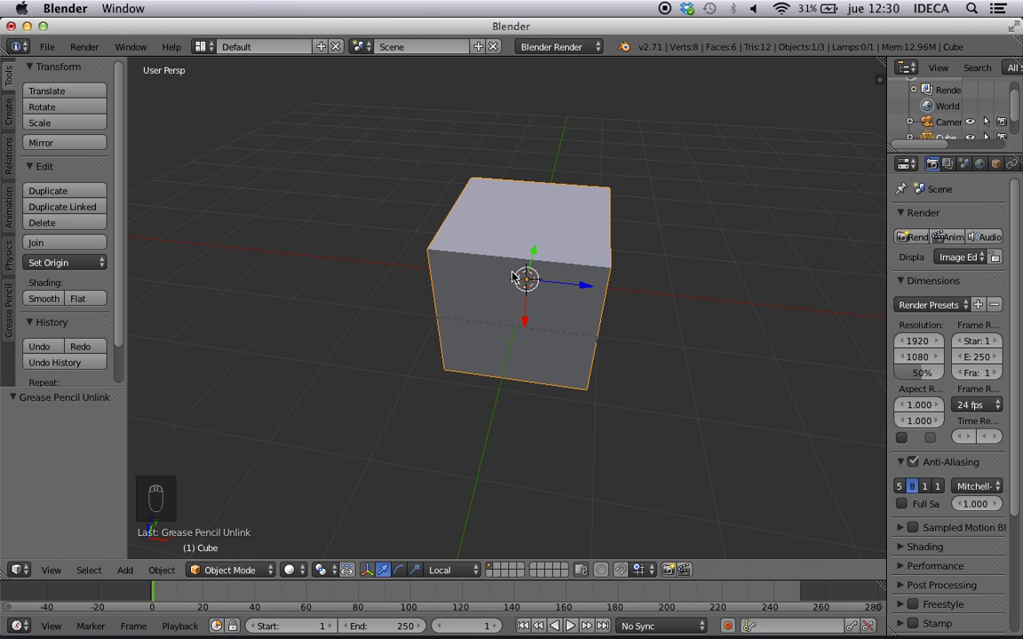
key("g")
key("z")
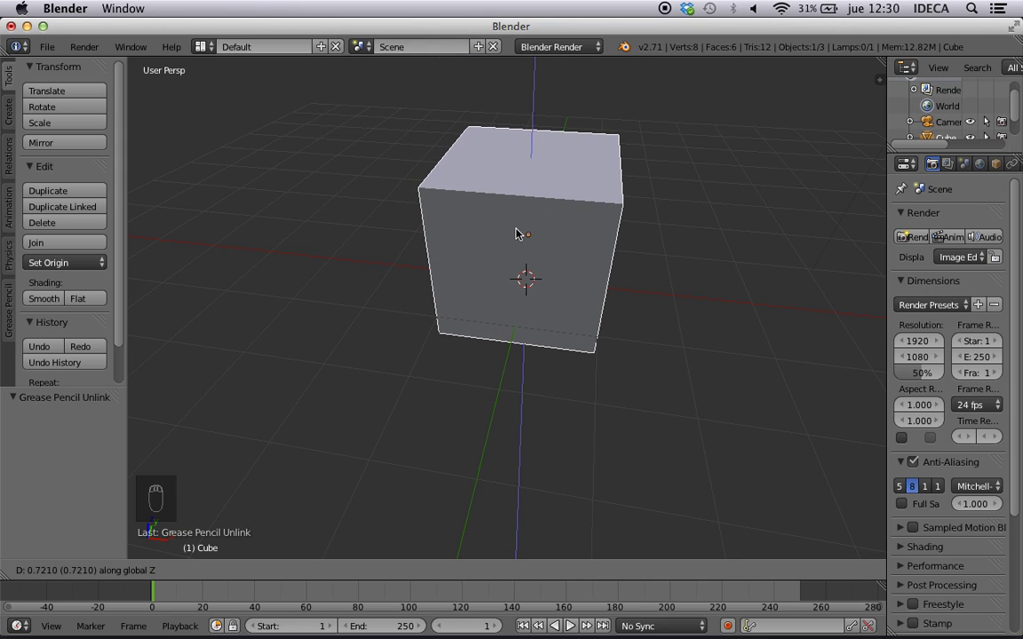
key("z")
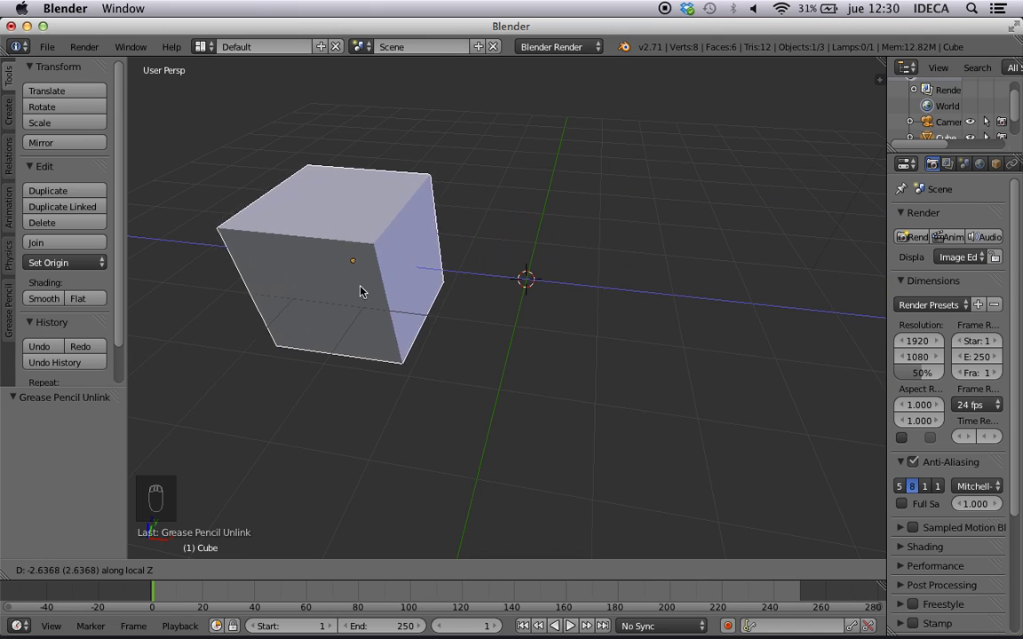
right_click(577, 324)
middle_click_drag(638, 362, 616, 359)
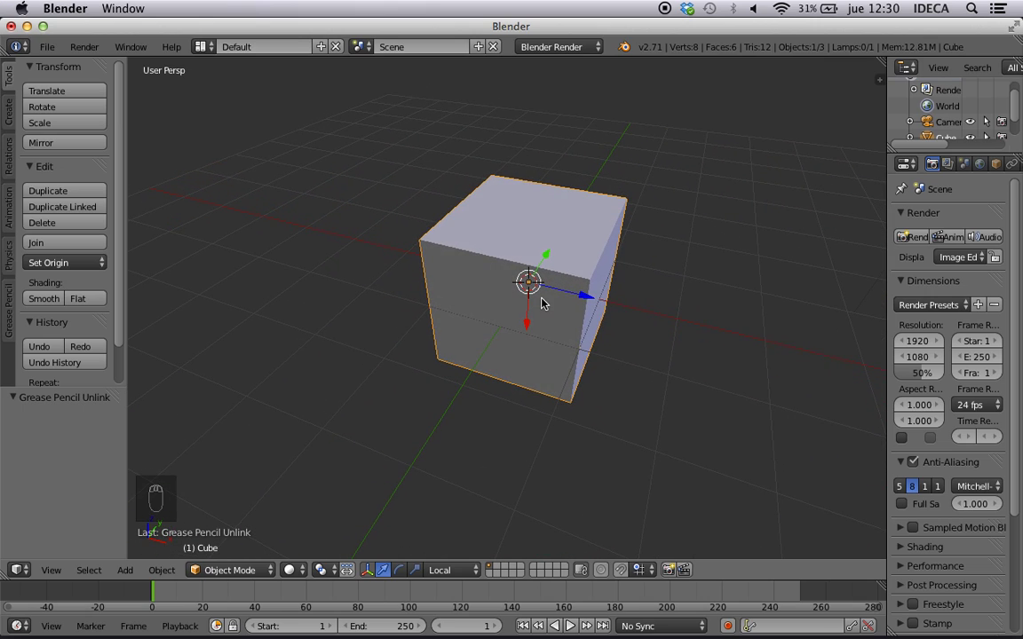
middle_click_drag(646, 310, 463, 317)
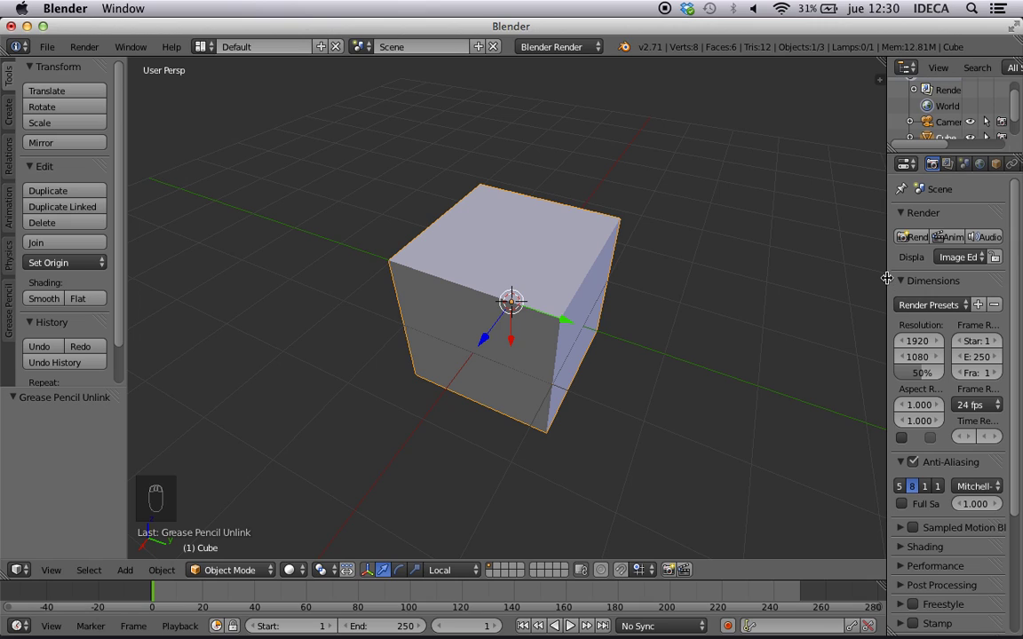
Widen the properties area and add a Limit Distance object constraint to the cube.
left_click_drag(888, 280, 832, 284)
left_click(972, 164)
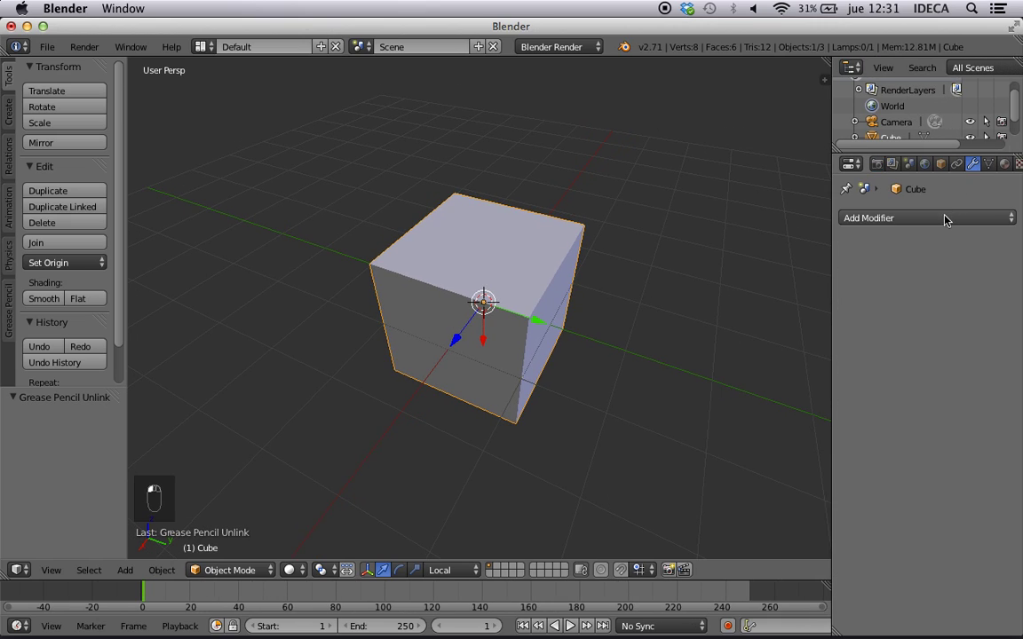
left_click(943, 218)
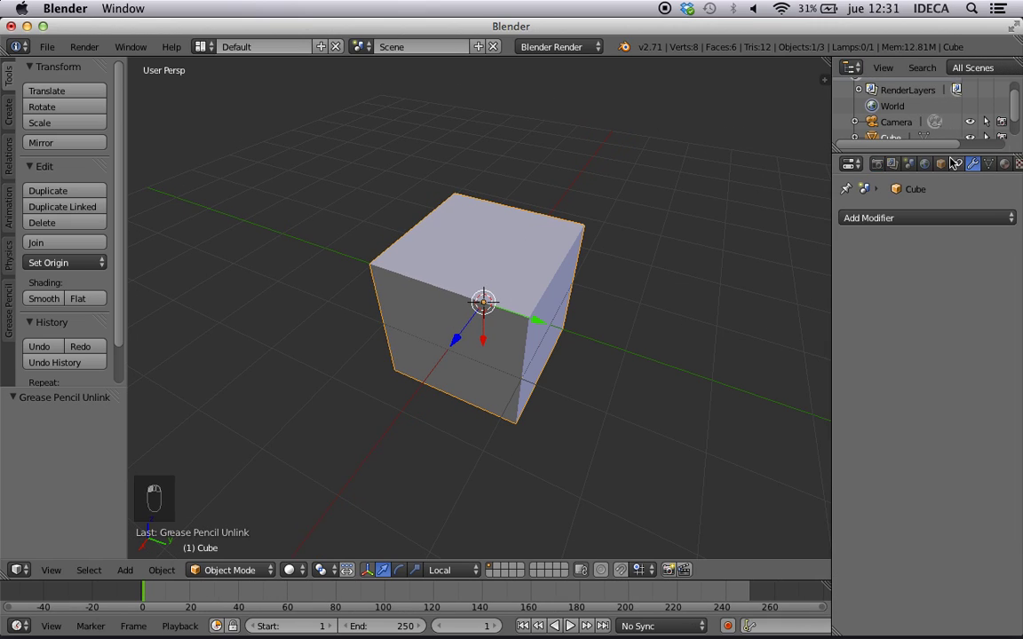
left_click(956, 163)
left_click(930, 218)
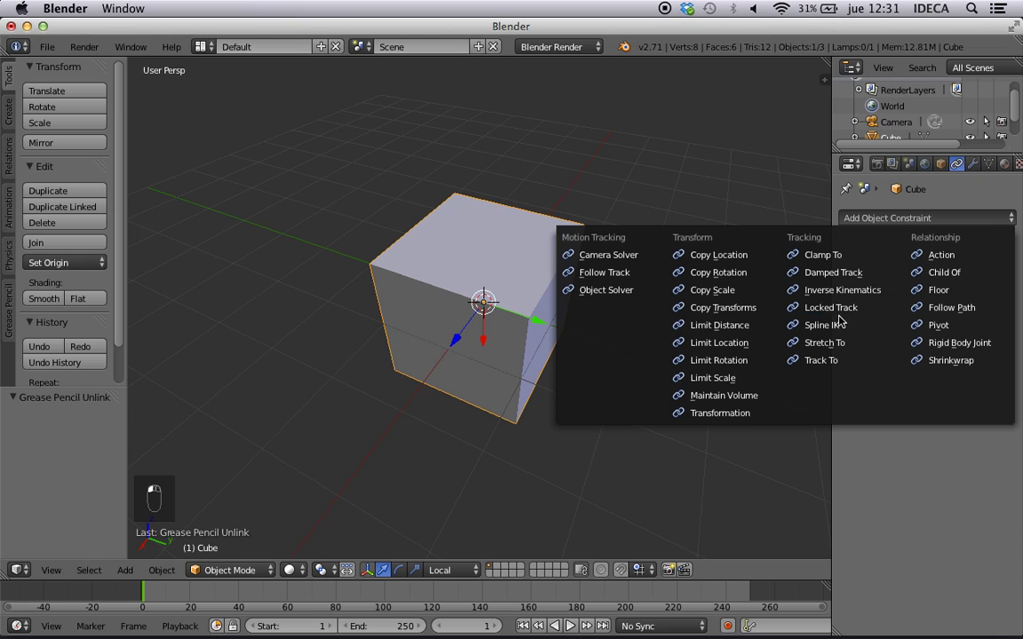
left_click(716, 325)
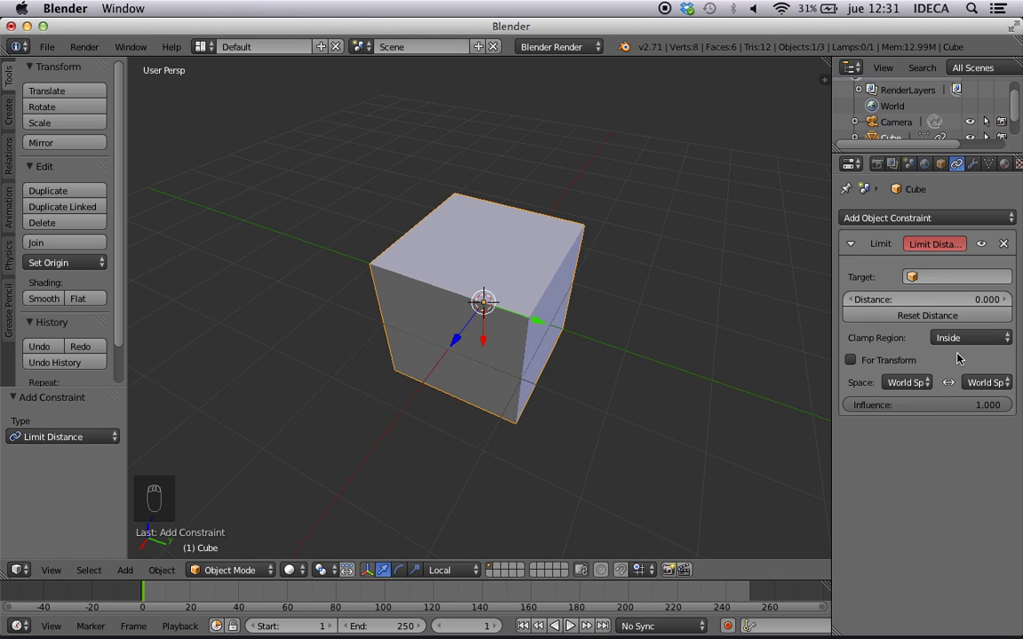
left_click_drag(833, 298, 720, 294)
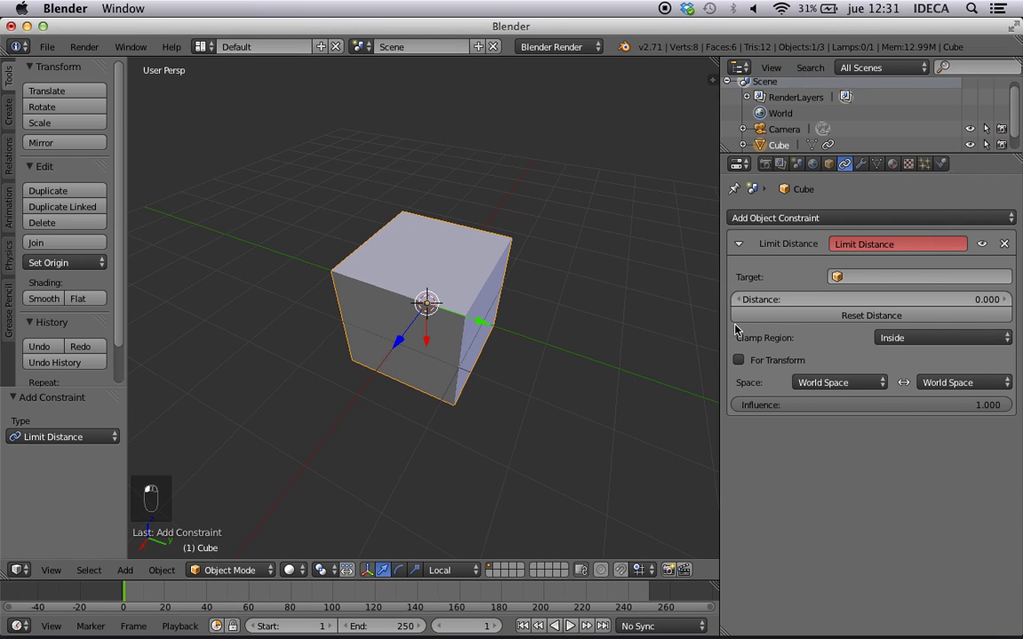
Delete the Limit Distance constraint from the cube and narrow the properties area to enlarge the 3D view.
left_click(840, 385)
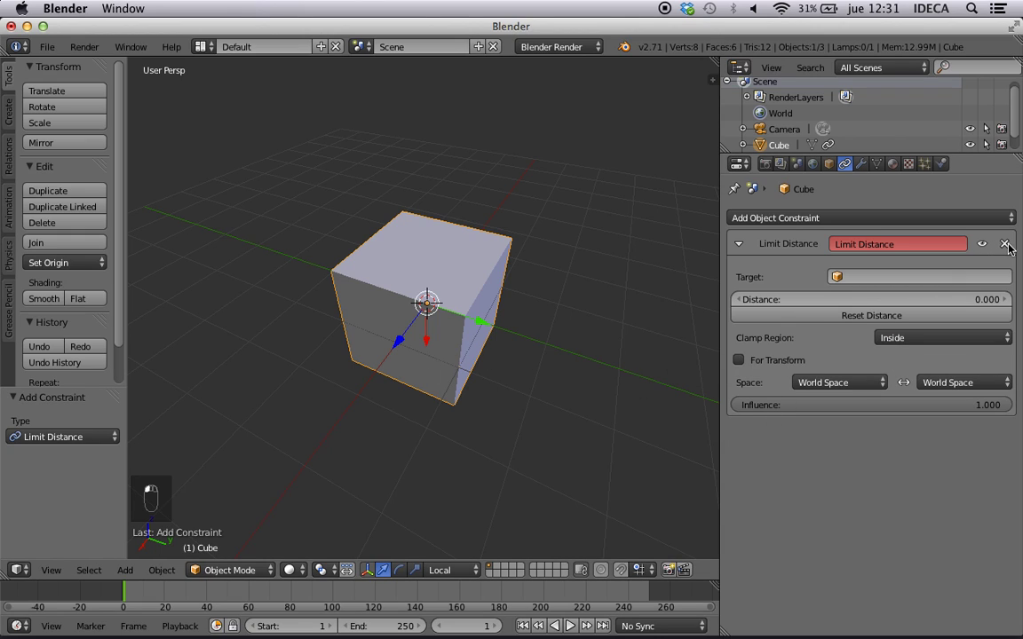
left_click(1006, 244)
left_click(924, 217)
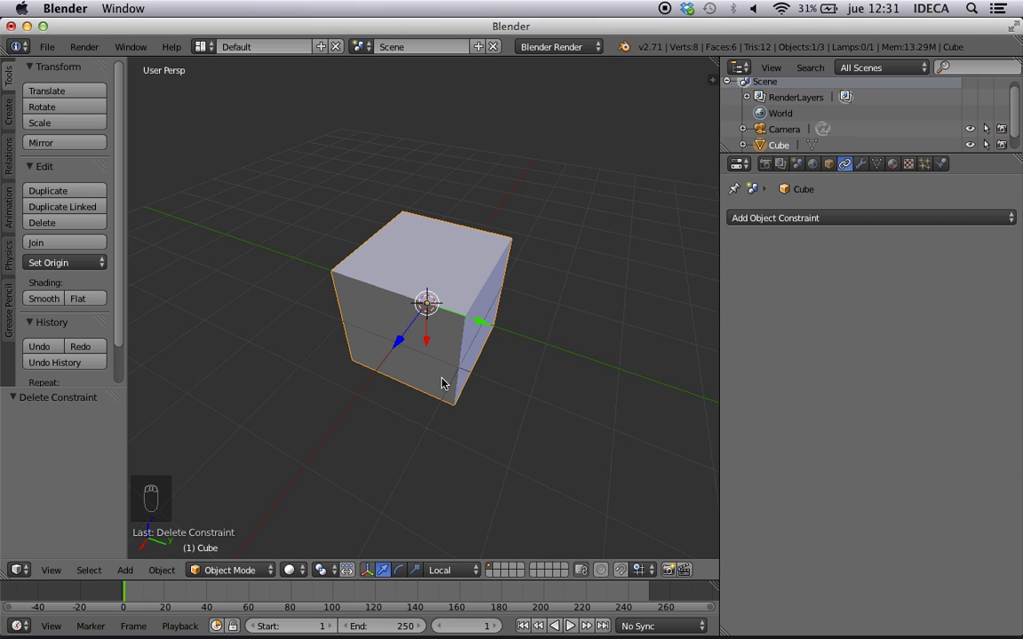
left_click_drag(720, 306, 849, 327)
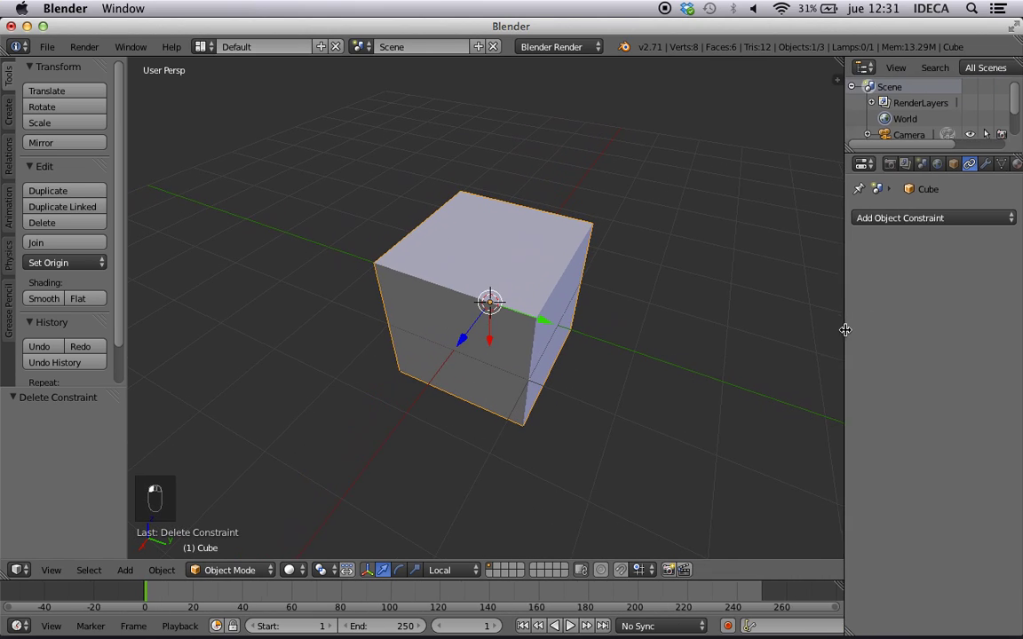
Set the transform orientation to Global and view the cube's axes from the front.
left_click(477, 569)
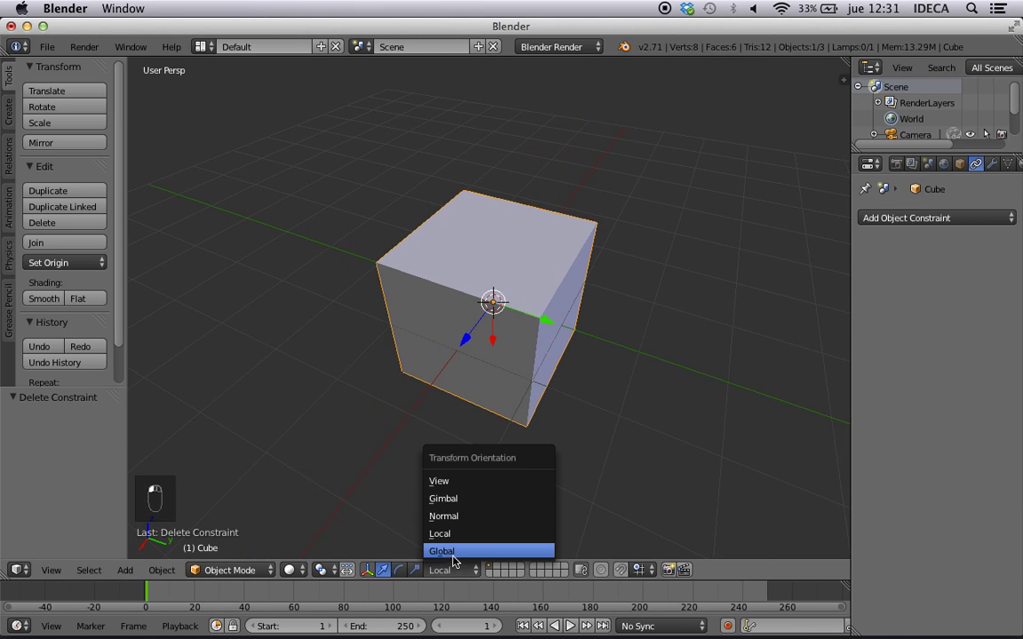
left_click(453, 551)
middle_click_drag(417, 433, 459, 379)
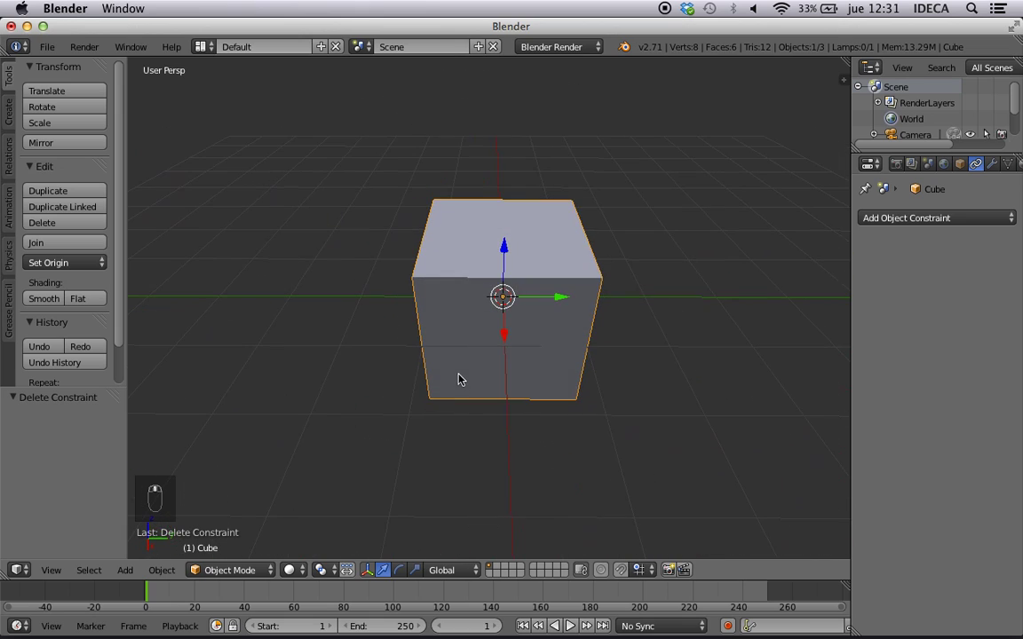
scroll(479, 426, "up", 1)
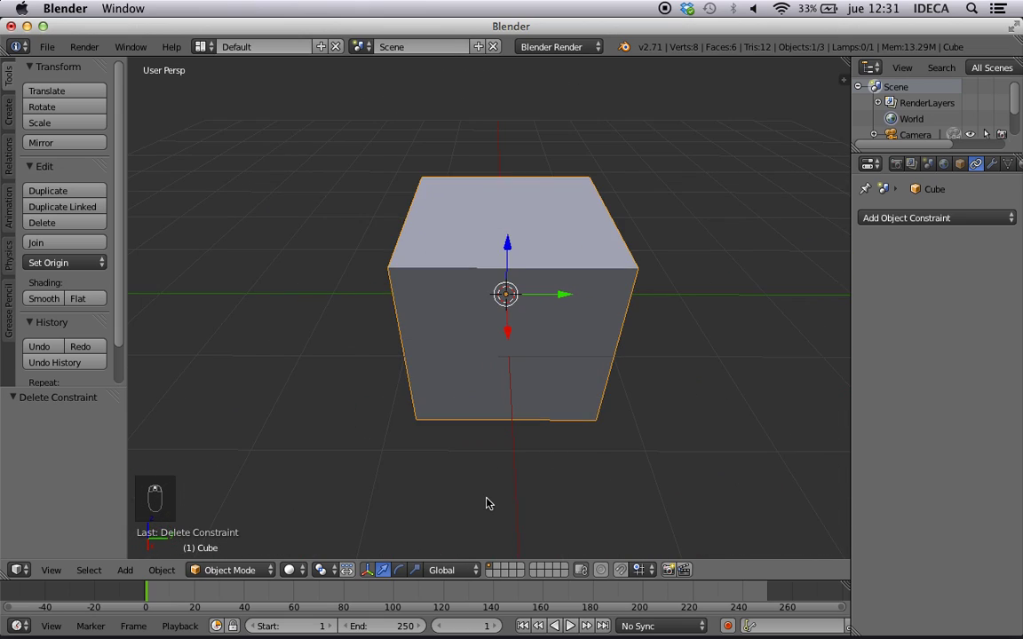
Set the transform orientation to Normal and clear the cube's rotation.
left_click(451, 572)
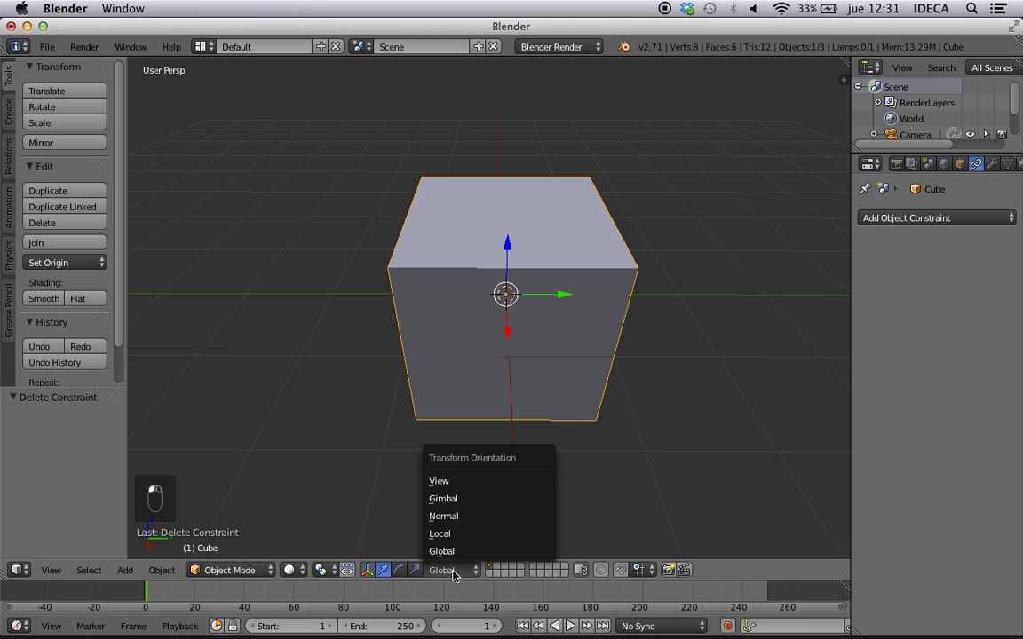
left_click(445, 516)
middle_click_drag(436, 488, 468, 413)
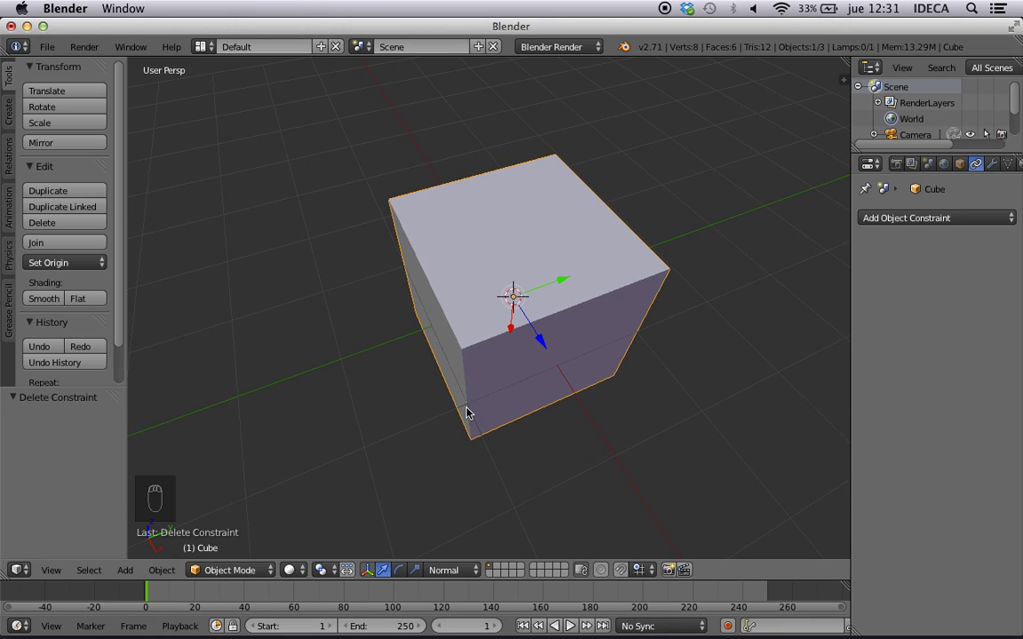
key("alt+r")
middle_click_drag(466, 411, 414, 366)
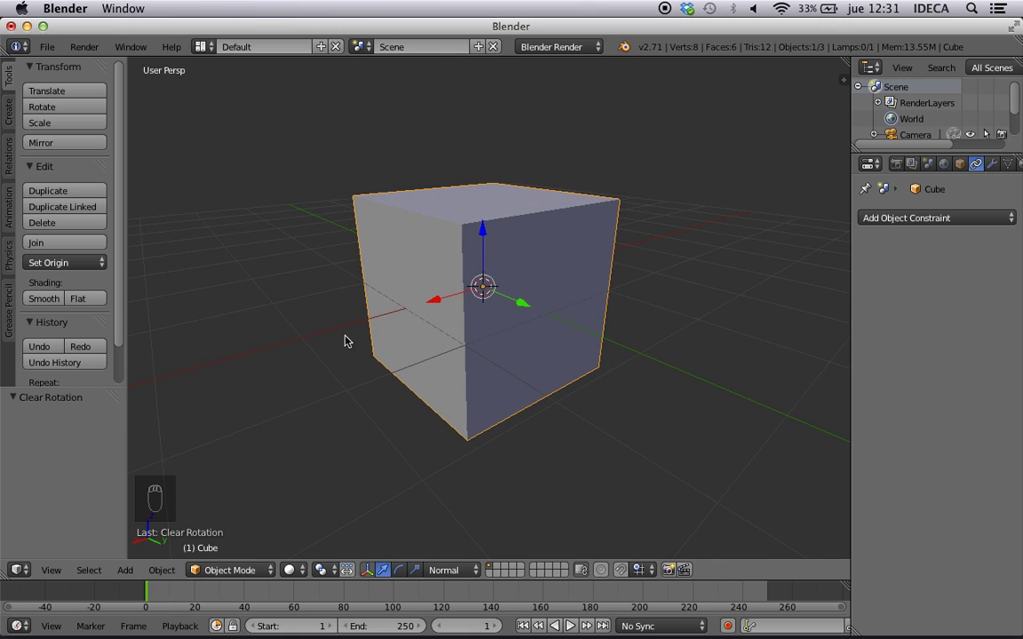
middle_click_drag(313, 348, 477, 365)
left_click(452, 569)
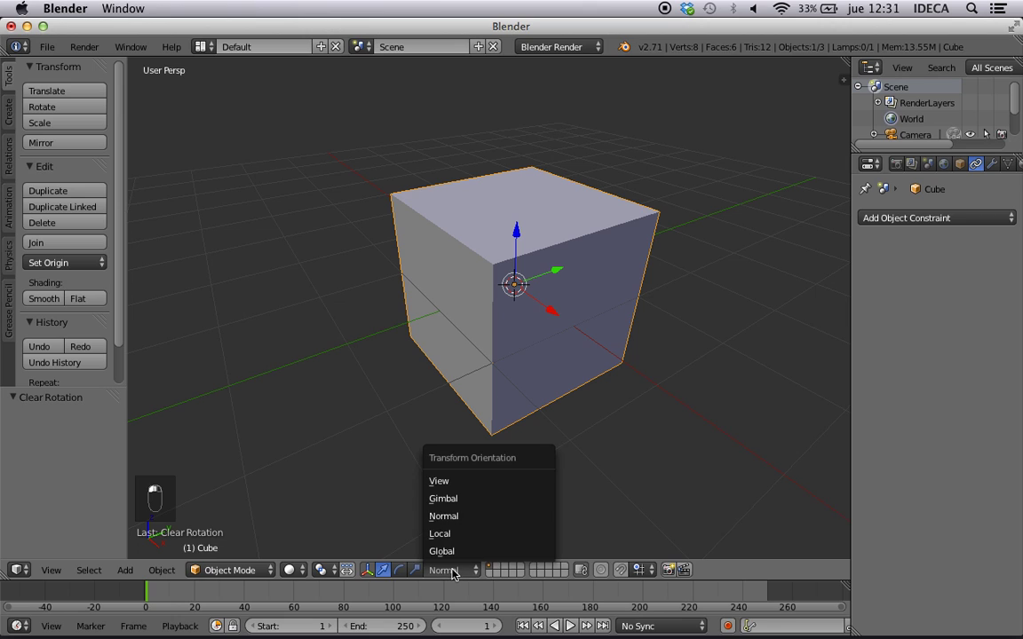
left_click(450, 517)
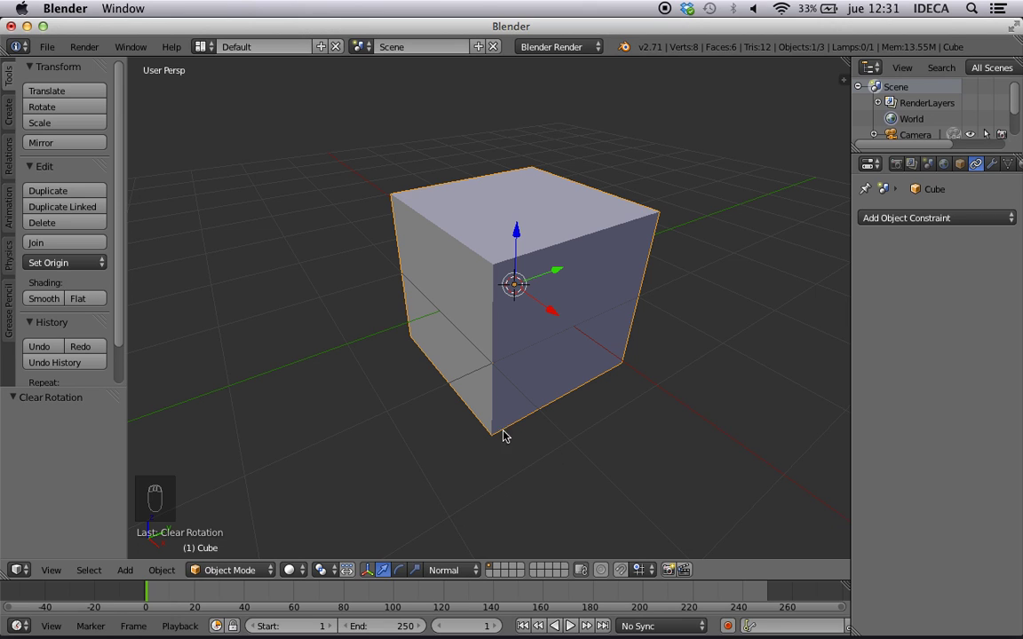
Try rotating the cube freely by about 50° under Normal orientation, and clear the rotation.
middle_click_drag(585, 349, 329, 312)
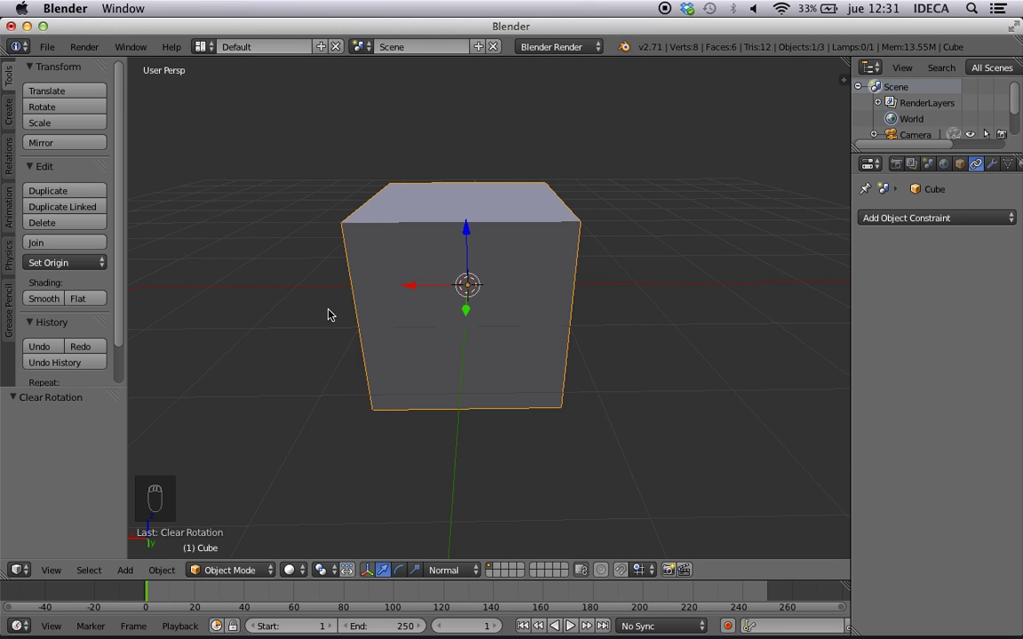
middle_click_drag(384, 311, 511, 322)
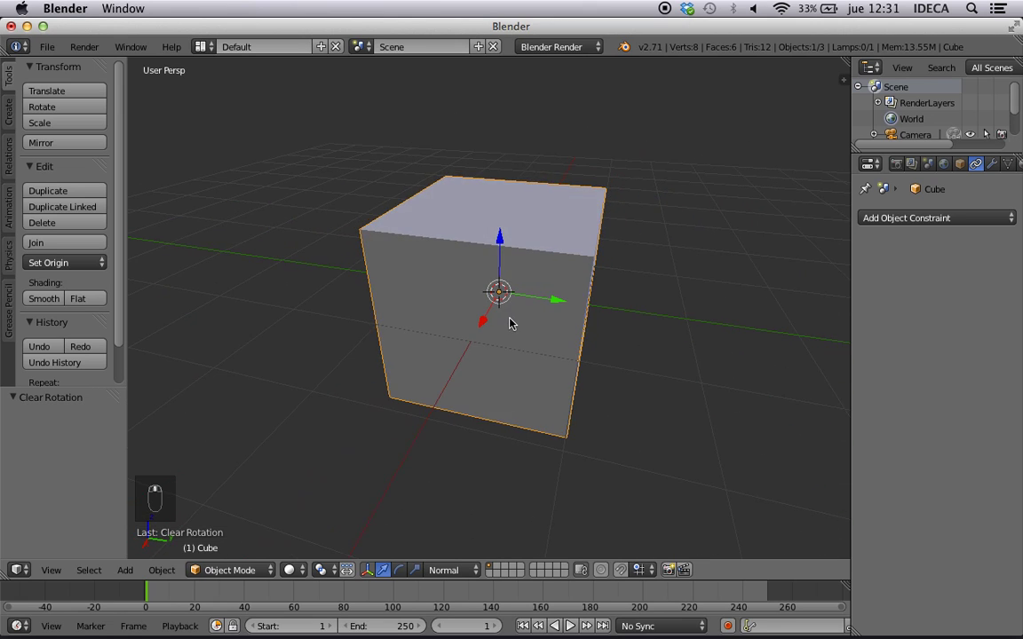
scroll(496, 324, "down", 3)
scroll(496, 329, "up", 4)
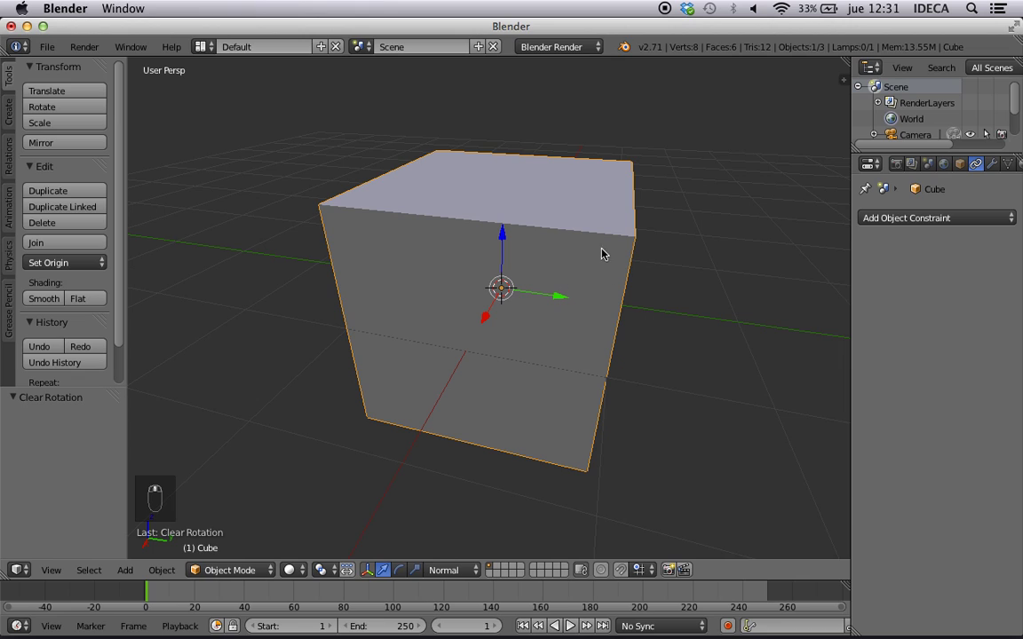
key("r")
left_click(635, 392)
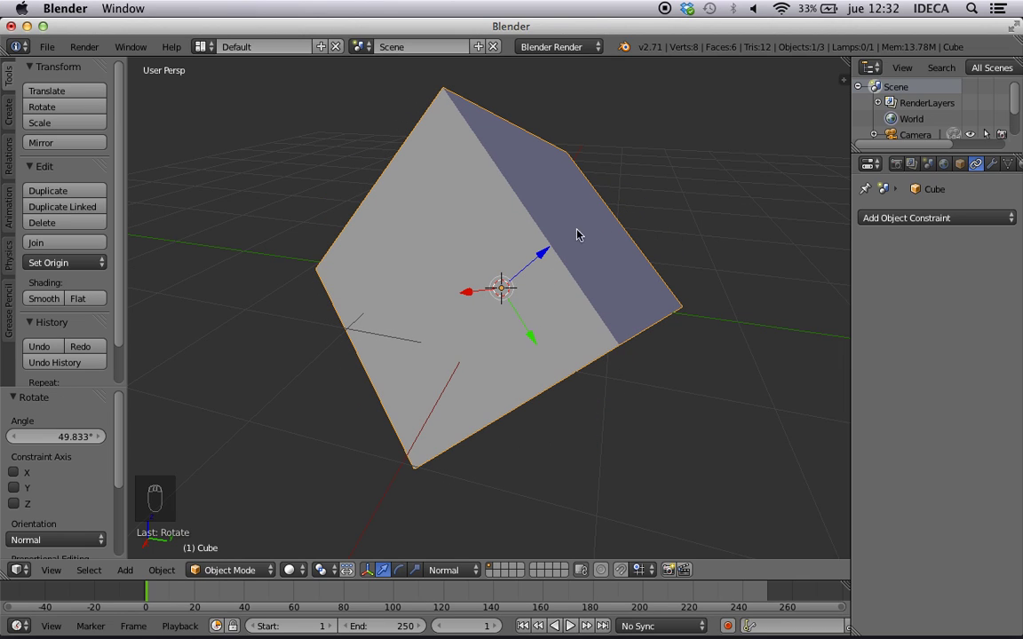
key("alt+r")
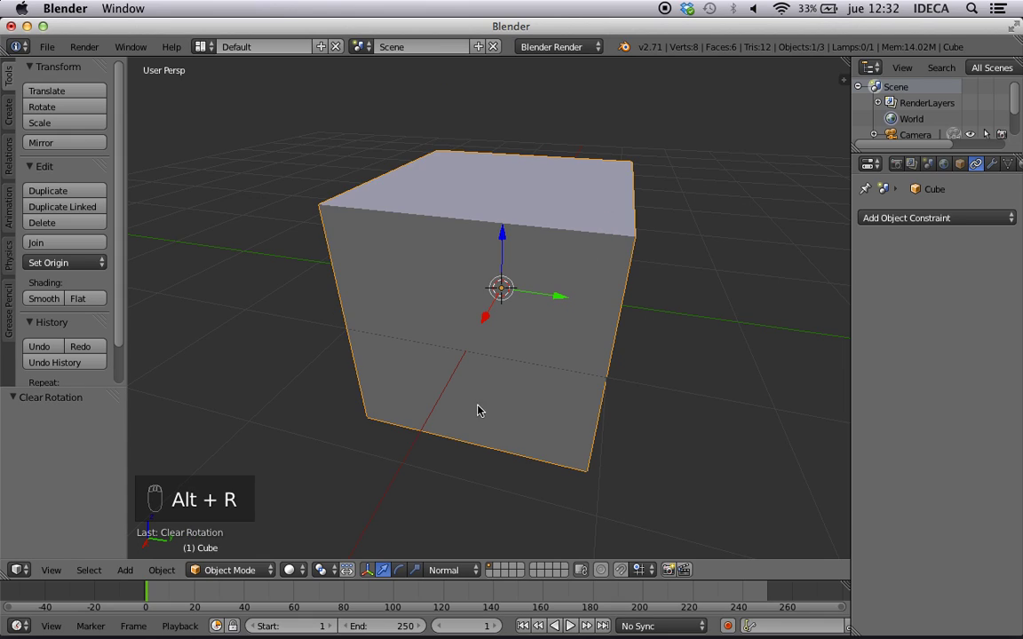
Put the cube in Edit Mode and compare the Global and Normal orientations, ending on Normal.
left_click(252, 574)
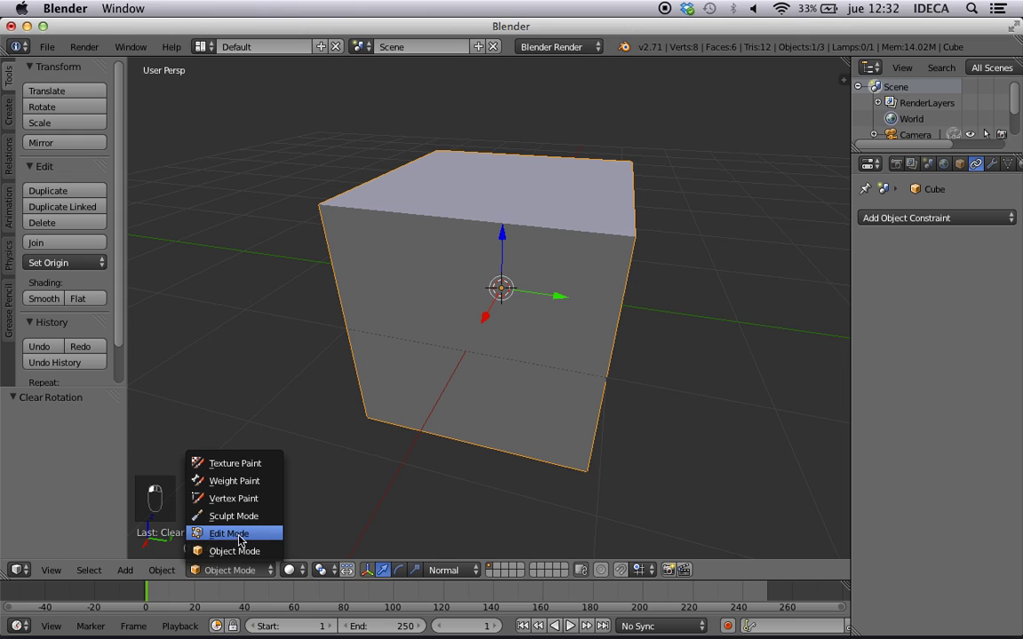
left_click(232, 534)
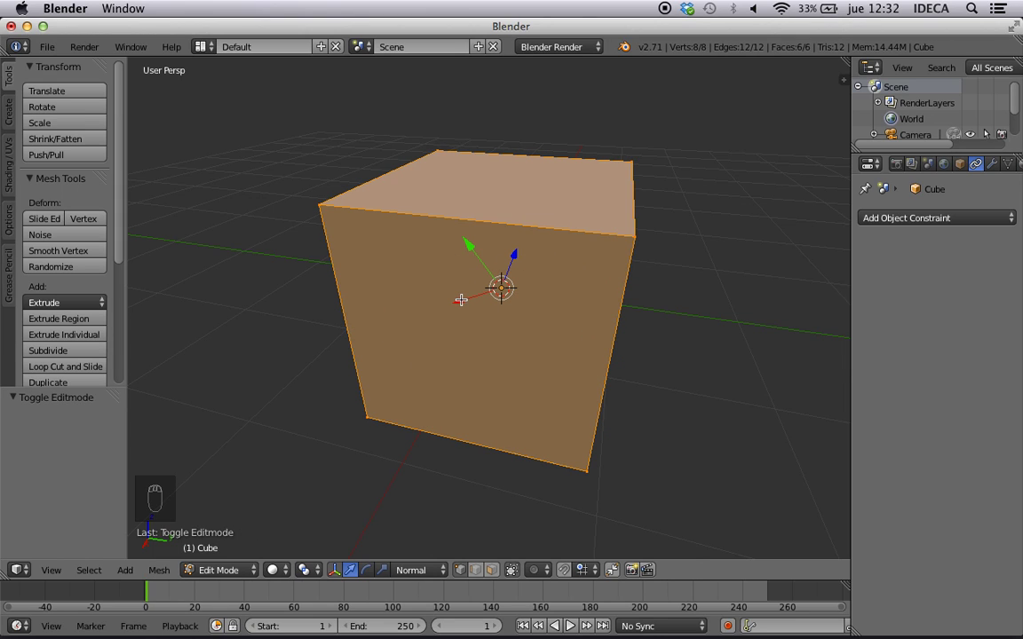
left_click(413, 570)
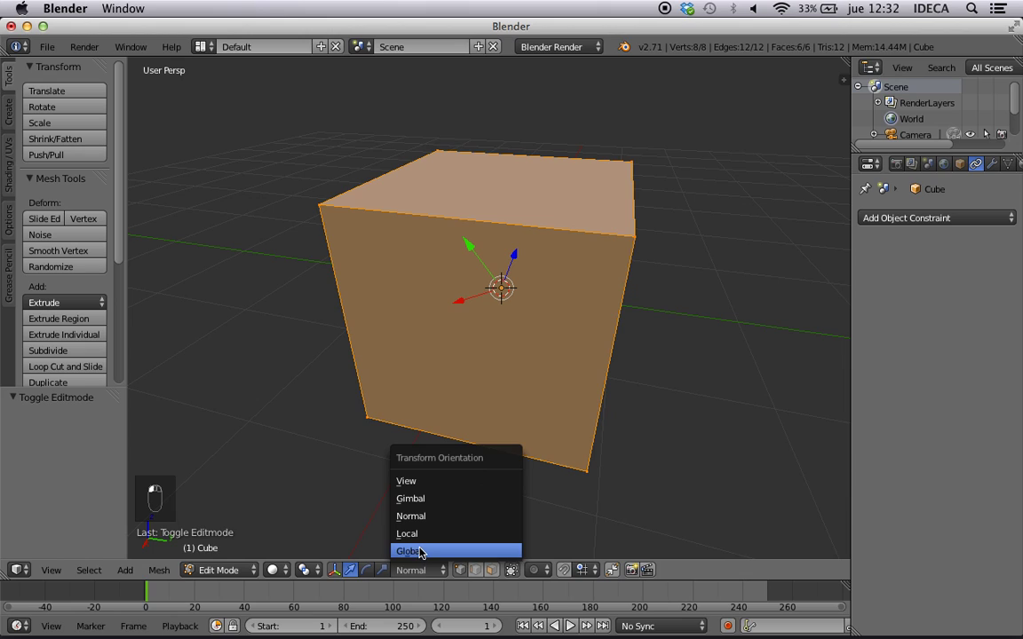
left_click(420, 551)
left_click(413, 570)
left_click(416, 516)
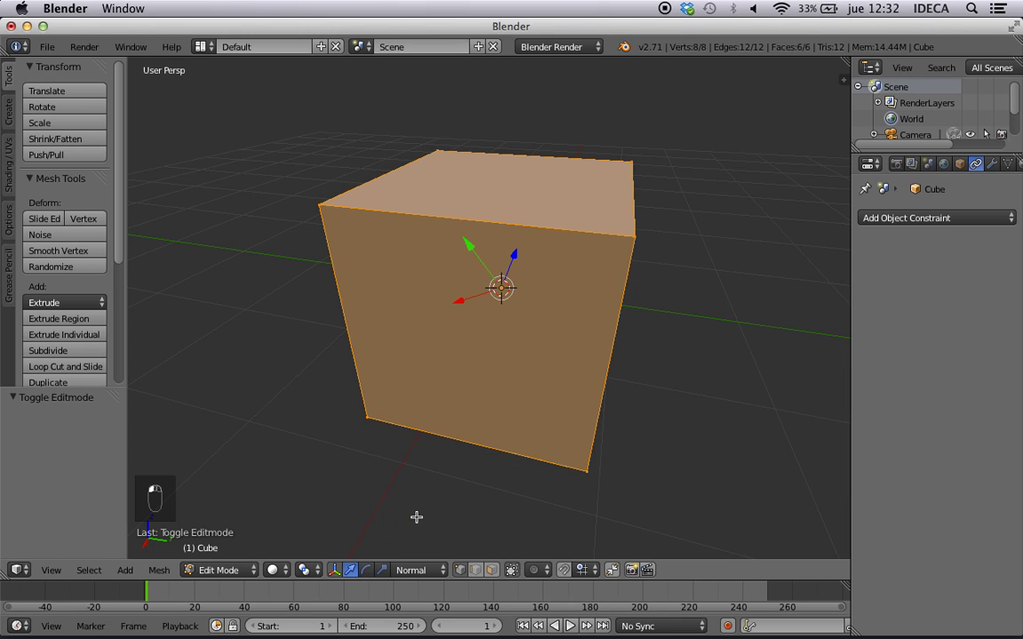
Toggle the cube to Object Mode and back to Edit Mode, and deselect the whole mesh.
key("Tab")
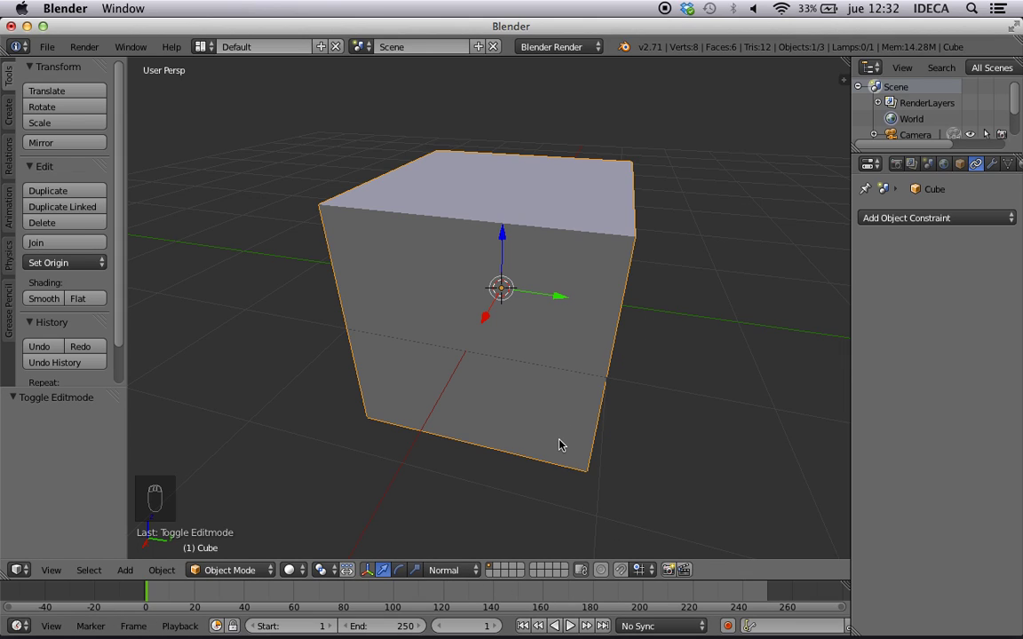
key("Tab")
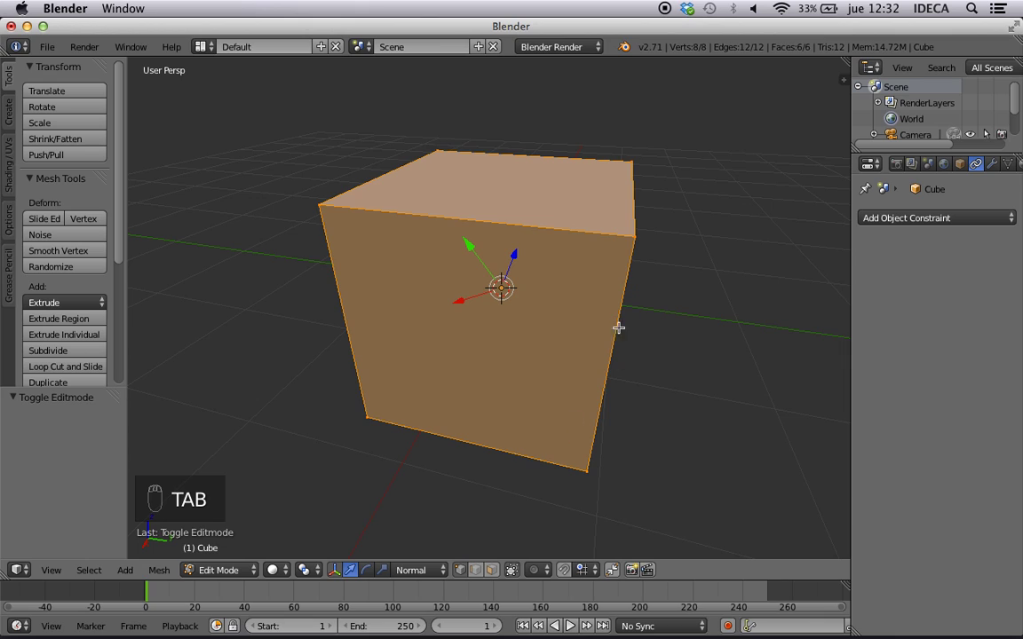
key("a")
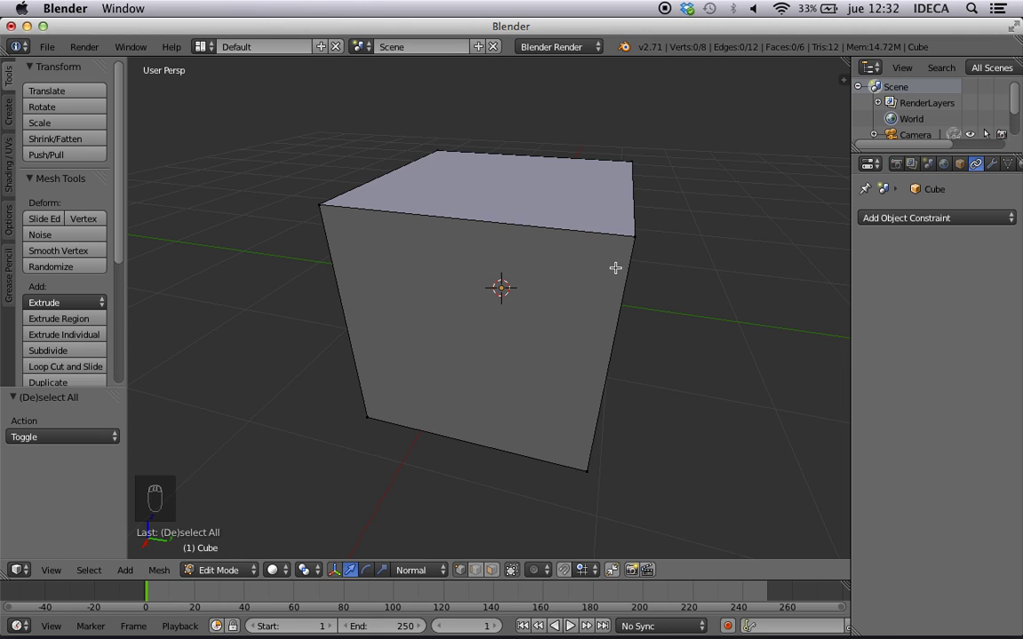
Display the cube's face normals in the mesh display settings with a normal size of 0.60.
key("n")
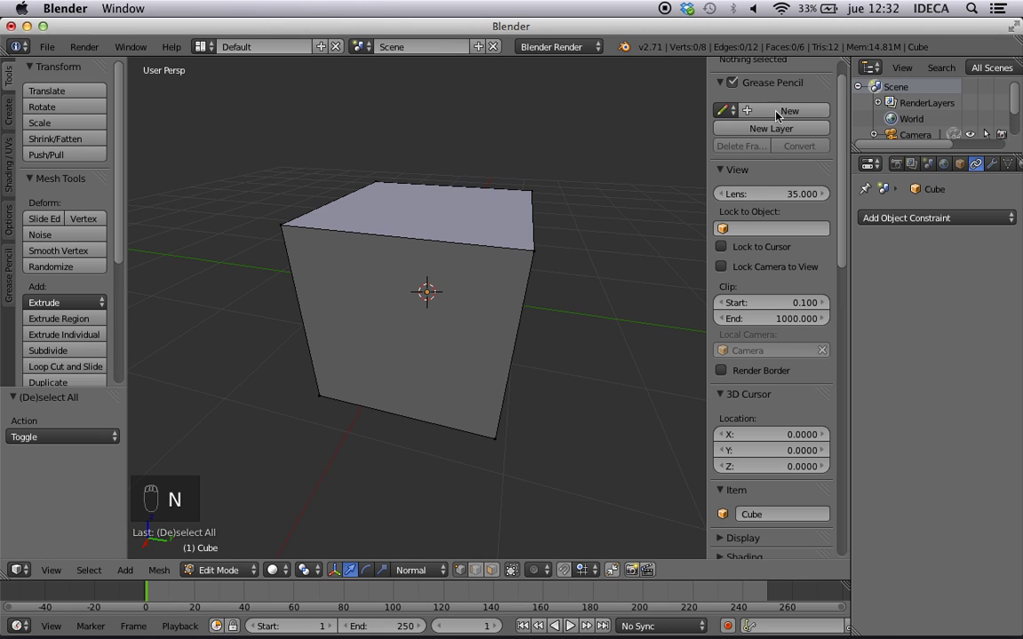
scroll(776, 114, "down", 10)
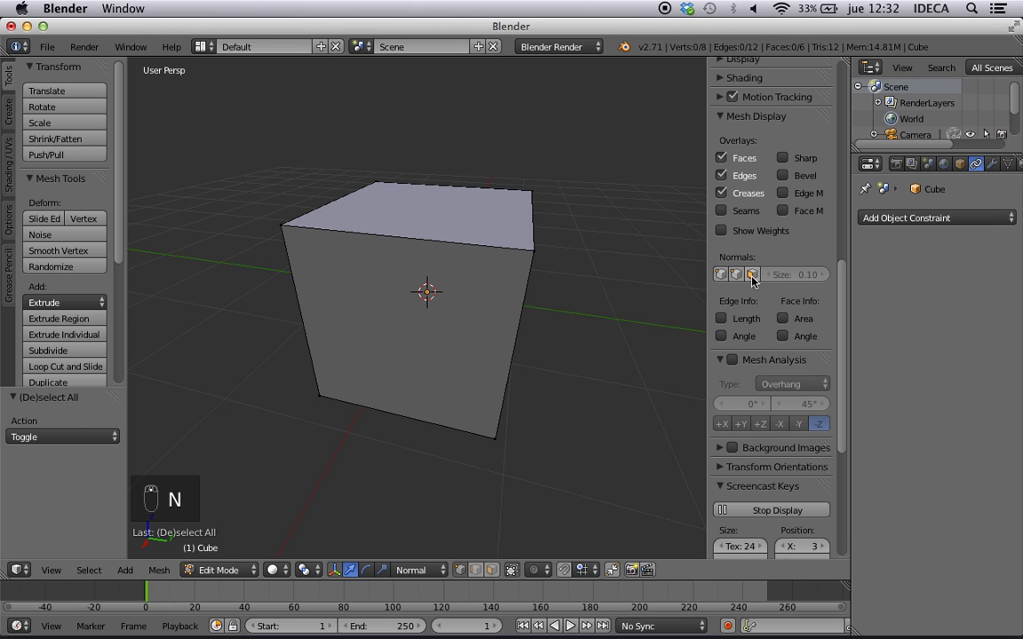
left_click(752, 274)
left_click(824, 274)
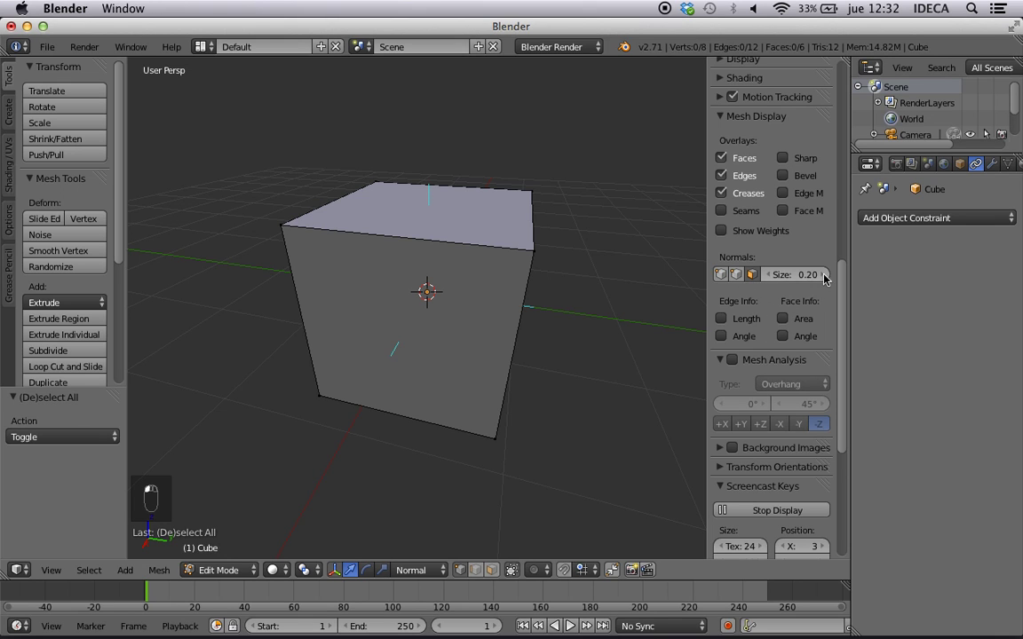
left_click(824, 275)
left_click(824, 274)
left_click(824, 274)
middle_click_drag(628, 288, 610, 274)
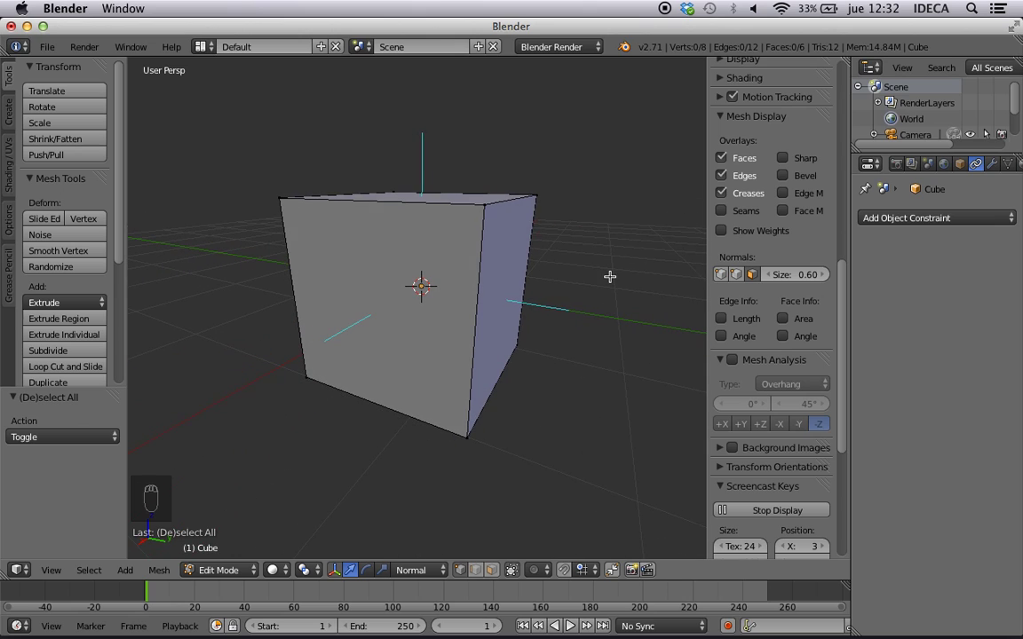
Display the vertex normals as well and examine them around the cube's corners.
left_click(720, 274)
middle_click_drag(486, 322, 513, 317)
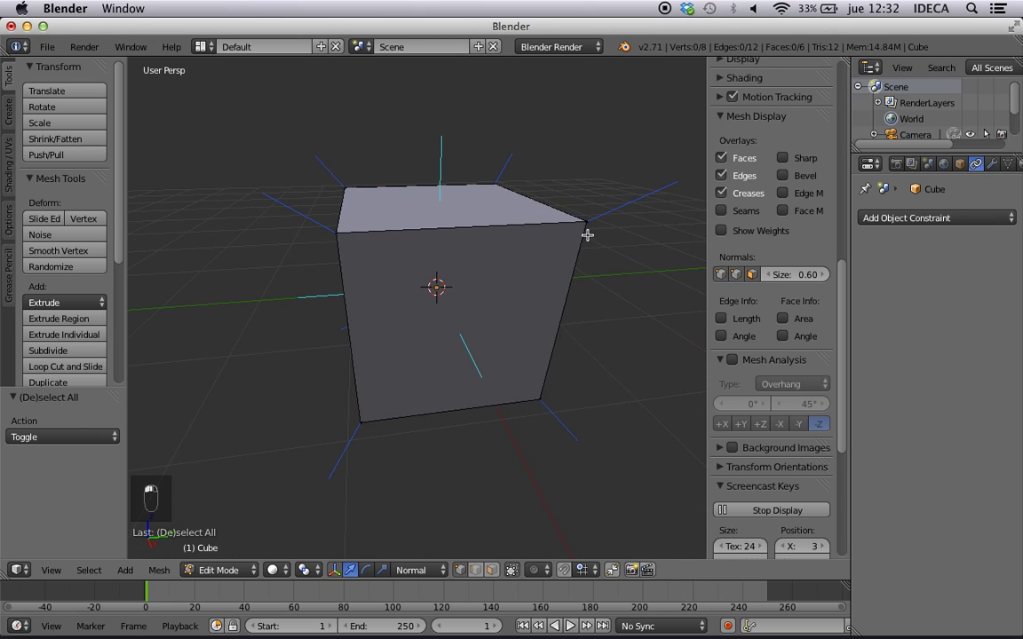
middle_click_drag(589, 217, 539, 253)
mouse_move(532, 300)
middle_mouse_down()
mouse_move(468, 280)
mouse_move(509, 280)
mouse_move(531, 295)
middle_mouse_up()
Switch mesh selection to faces and select the cube's side face facing positive Y.
key("ctrl+Tab")
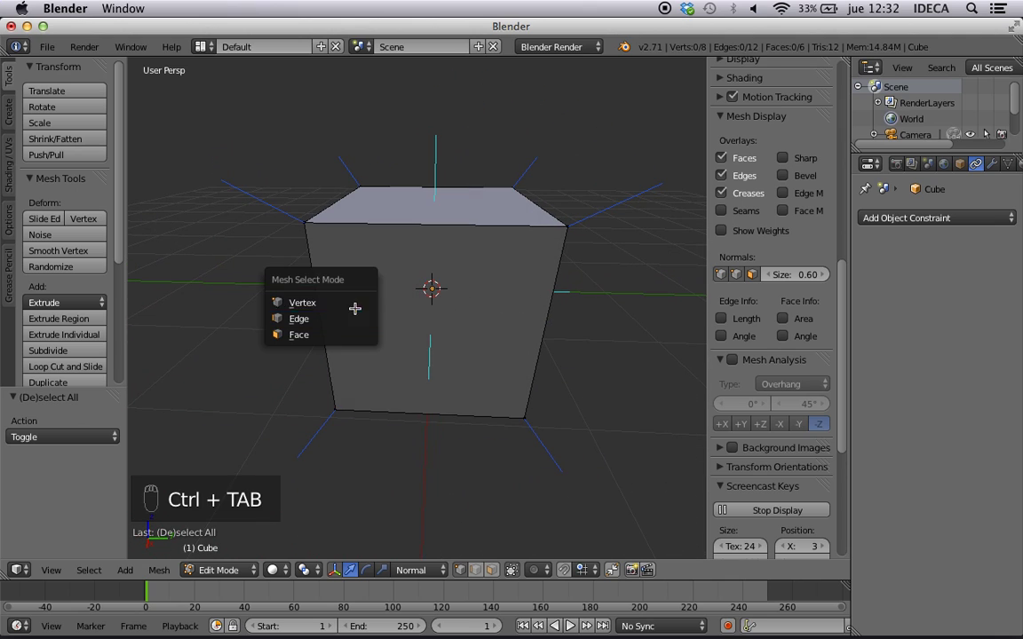
left_click(341, 329)
middle_click_drag(411, 296, 456, 281)
right_click(506, 307)
middle_click_drag(506, 306, 529, 311)
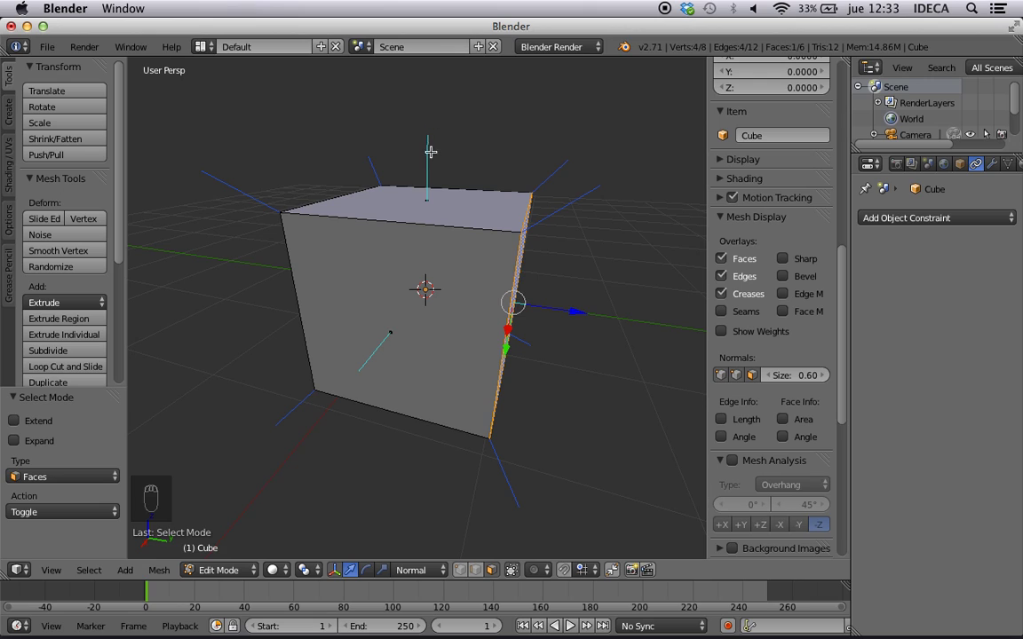
Sketch a Grease Pencil arrow pointing at the normal of the cube's top face.
key("d")
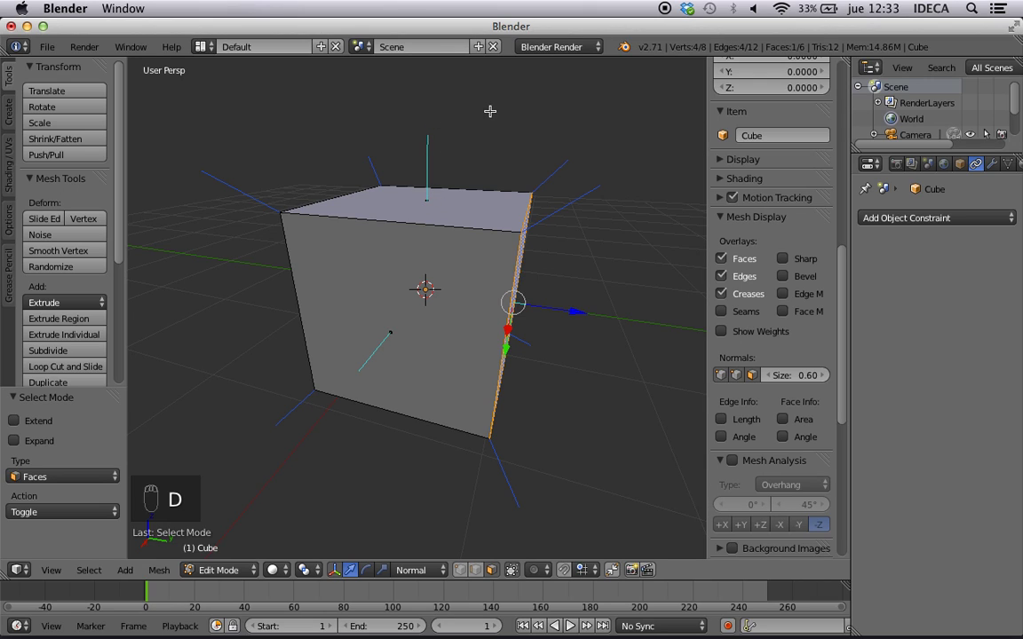
left_click_drag(491, 109, 425, 174)
mouse_move(445, 144)
left_mouse_down()
mouse_move(428, 166)
mouse_move(444, 167)
left_mouse_up()
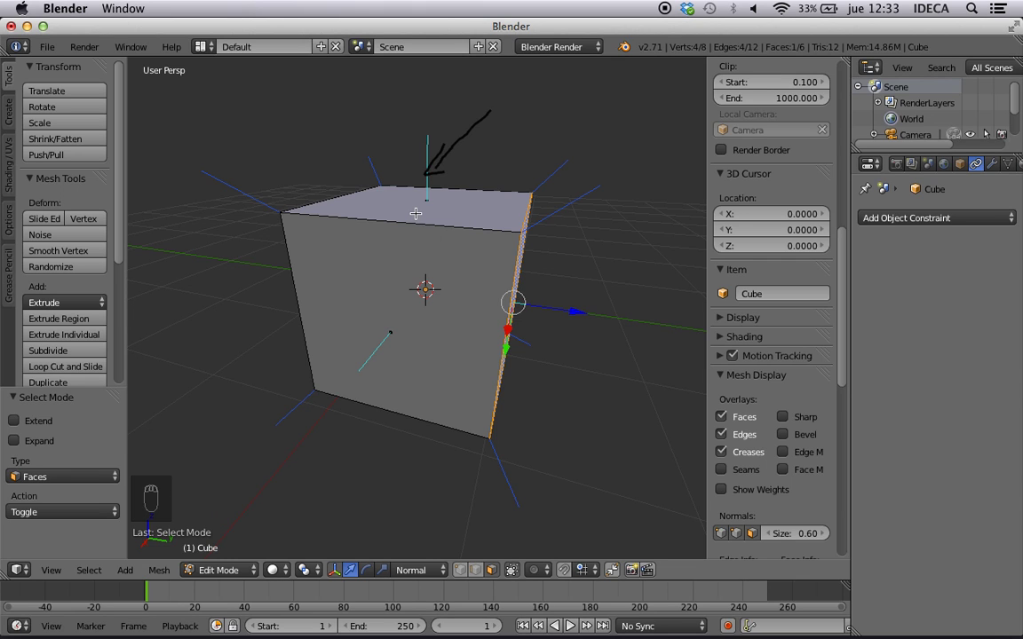
Select the top face and two adjacent side faces in turn to compare their Normal-orientation axes.
mouse_move(461, 204)
middle_mouse_down()
mouse_move(441, 218)
mouse_move(474, 212)
mouse_move(451, 206)
mouse_move(426, 267)
mouse_move(449, 300)
middle_mouse_up()
right_click(430, 200)
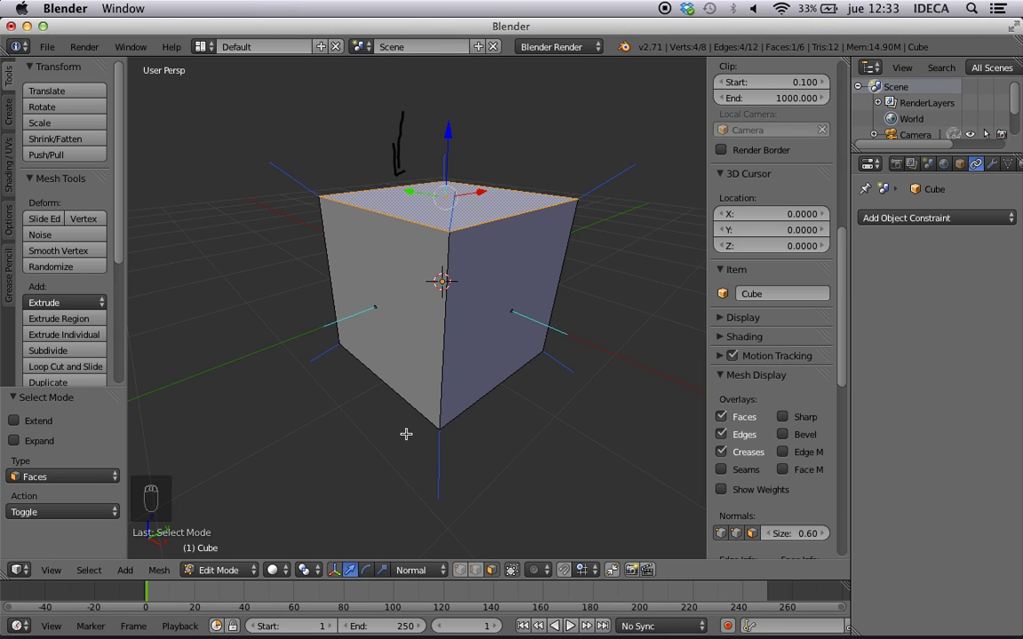
middle_click_drag(369, 292, 354, 330)
right_click(430, 326)
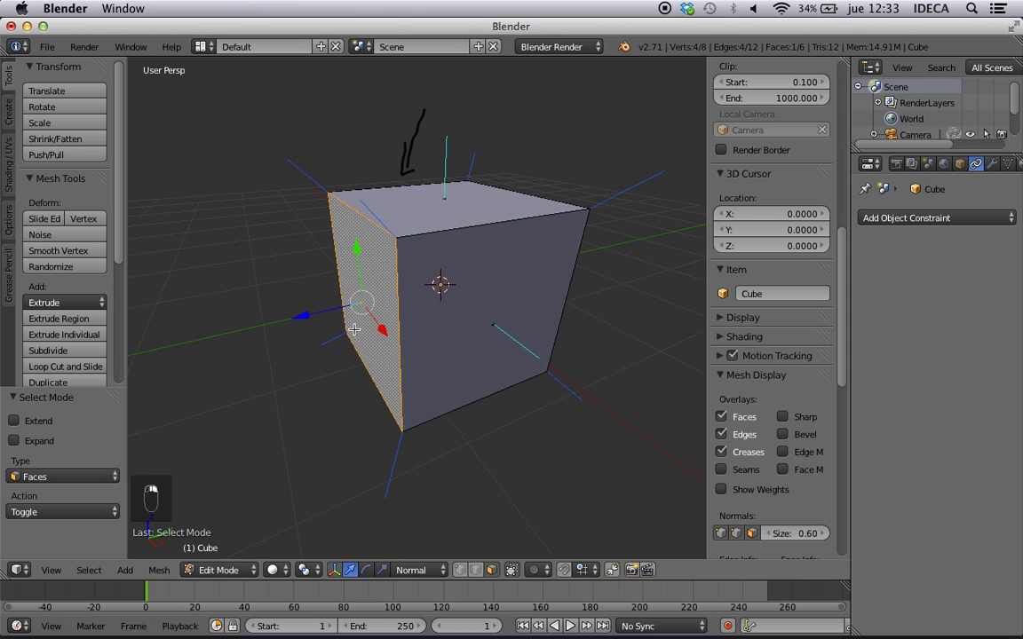
right_click(490, 324)
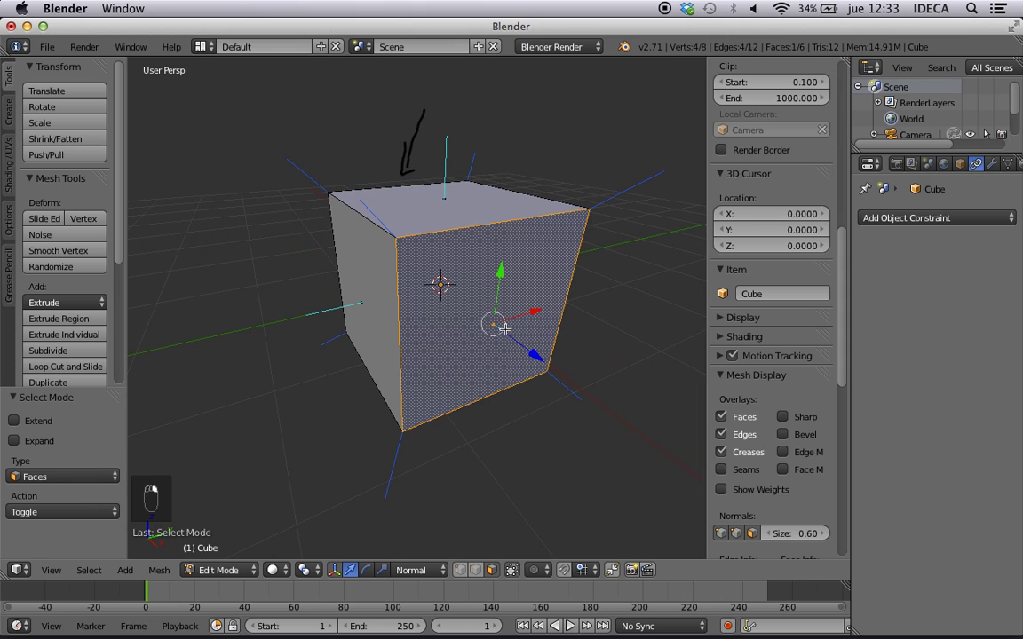
Switch mesh selection to vertices and select two of the cube's top corners in turn to compare their Normal-orientation axes.
mouse_move(513, 335)
middle_mouse_down()
mouse_move(582, 360)
mouse_move(584, 322)
middle_mouse_up()
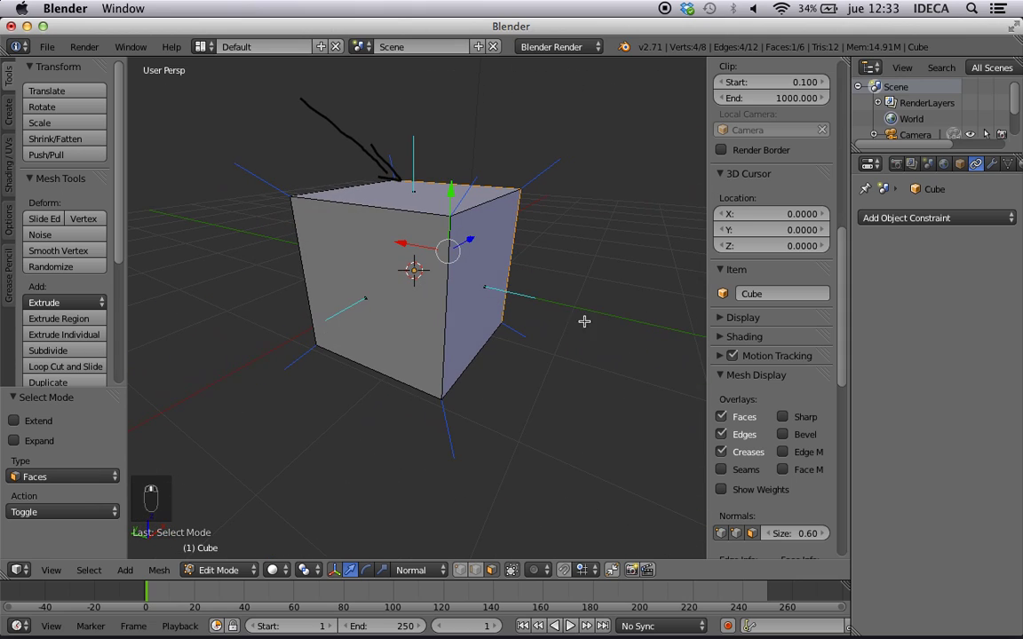
right_click(371, 302)
middle_click_drag(398, 311, 219, 335)
middle_click_drag(448, 319, 341, 310)
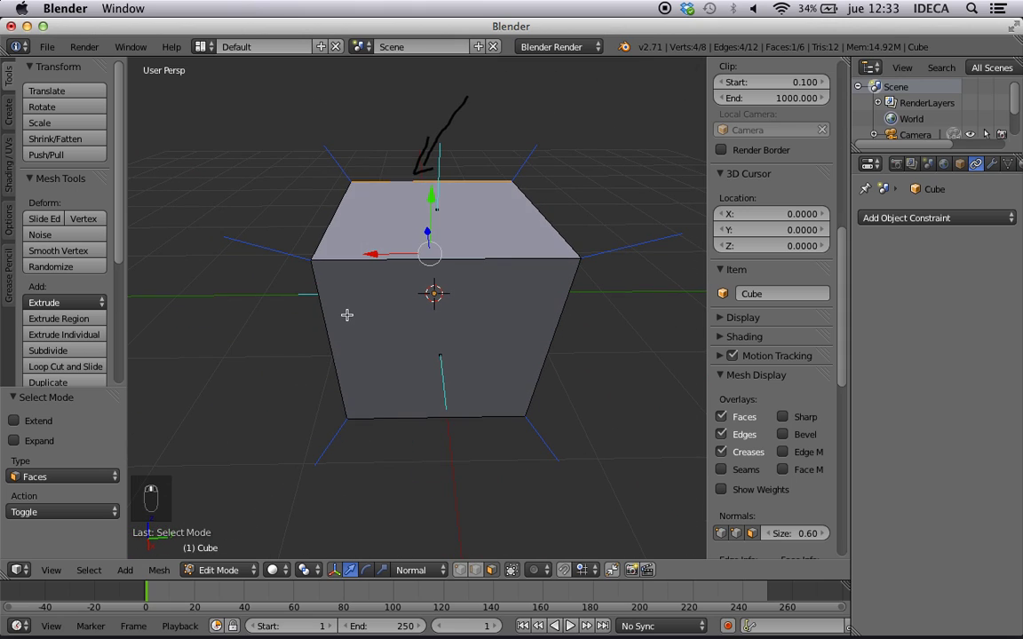
key("ctrl+Tab")
left_click(324, 284)
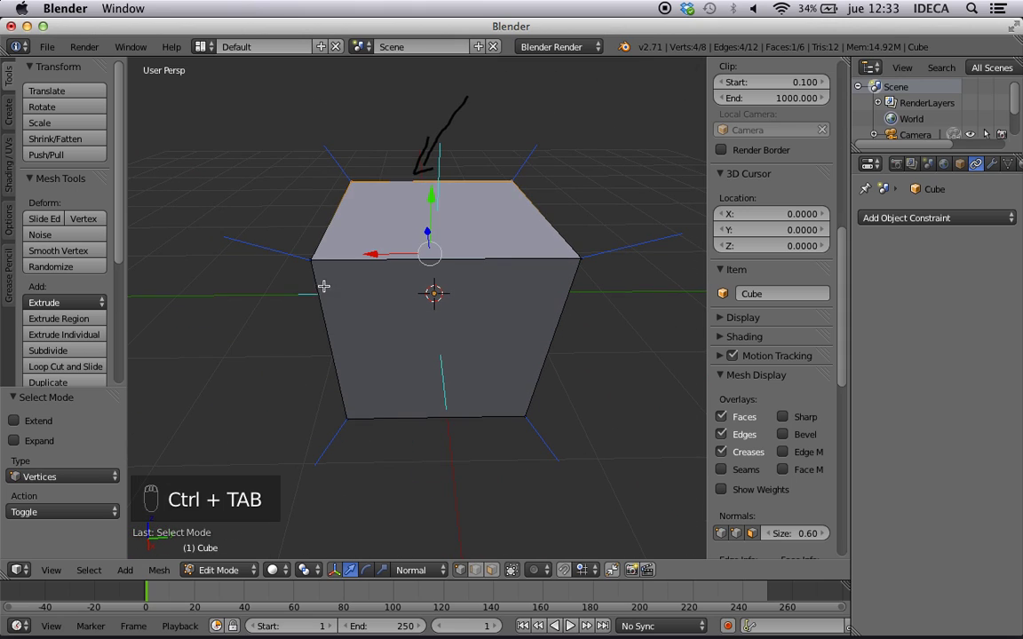
right_click(580, 258)
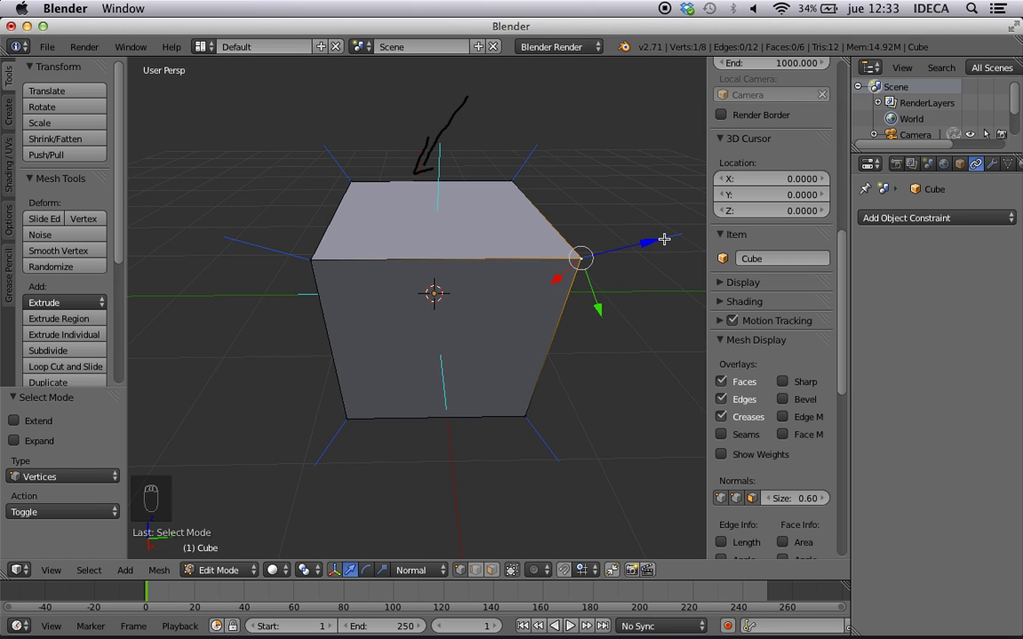
mouse_move(546, 184)
middle_mouse_down()
mouse_move(464, 231)
mouse_move(518, 259)
middle_mouse_up()
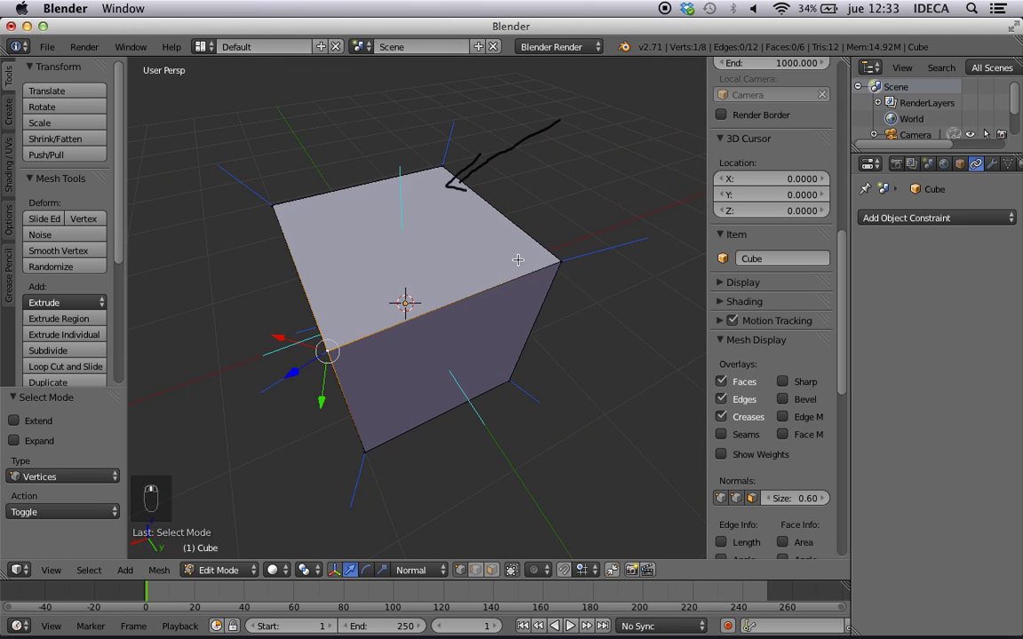
right_click(566, 262)
middle_click_drag(566, 290, 514, 267)
scroll(497, 309, "down", 3)
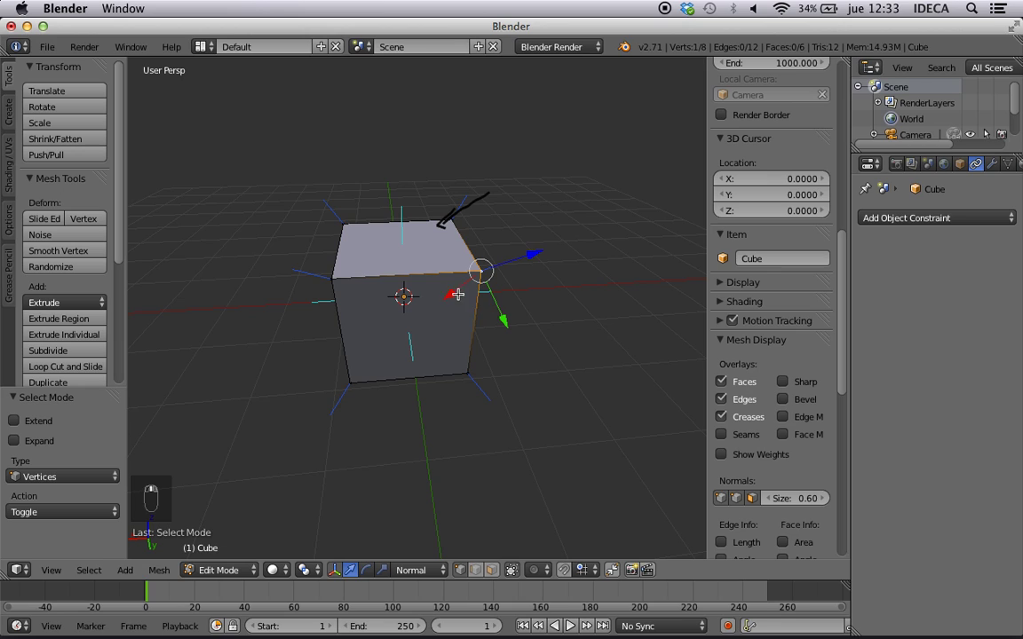
Select both end vertices of the top edge of the positive Y face, alternating the selection order to compare the Normal axes.
scroll(457, 294, "up", 3)
right_click(331, 217, "shift")
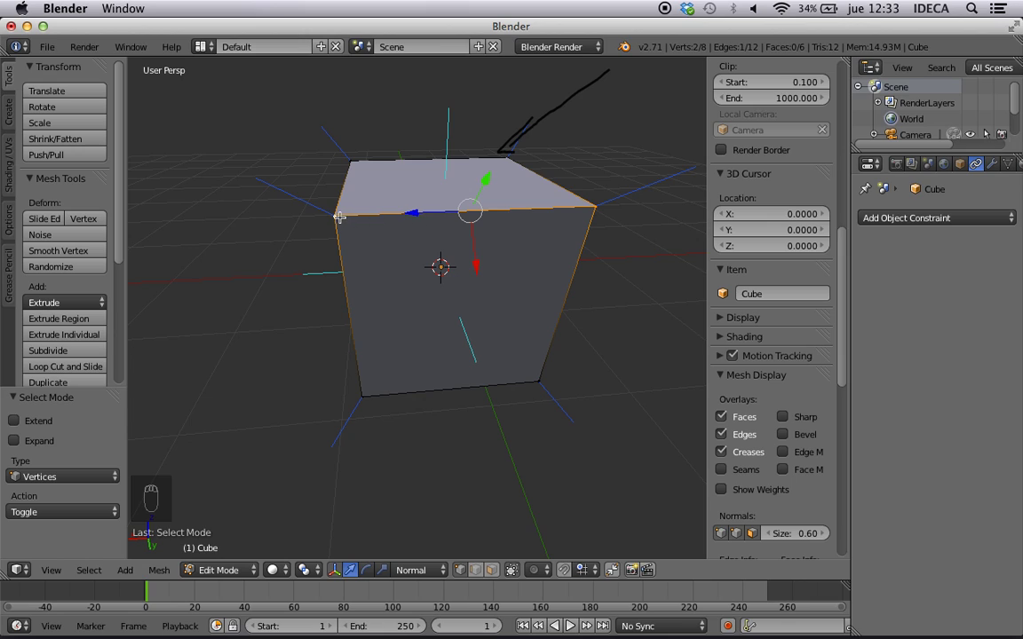
right_click(312, 200)
right_click(593, 205, "shift")
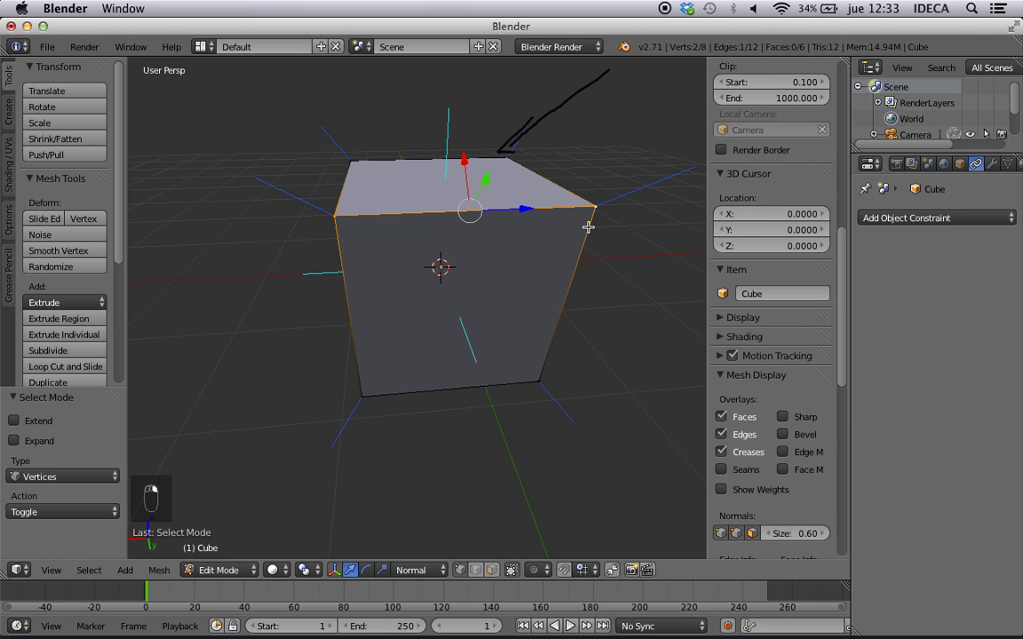
right_click(598, 211)
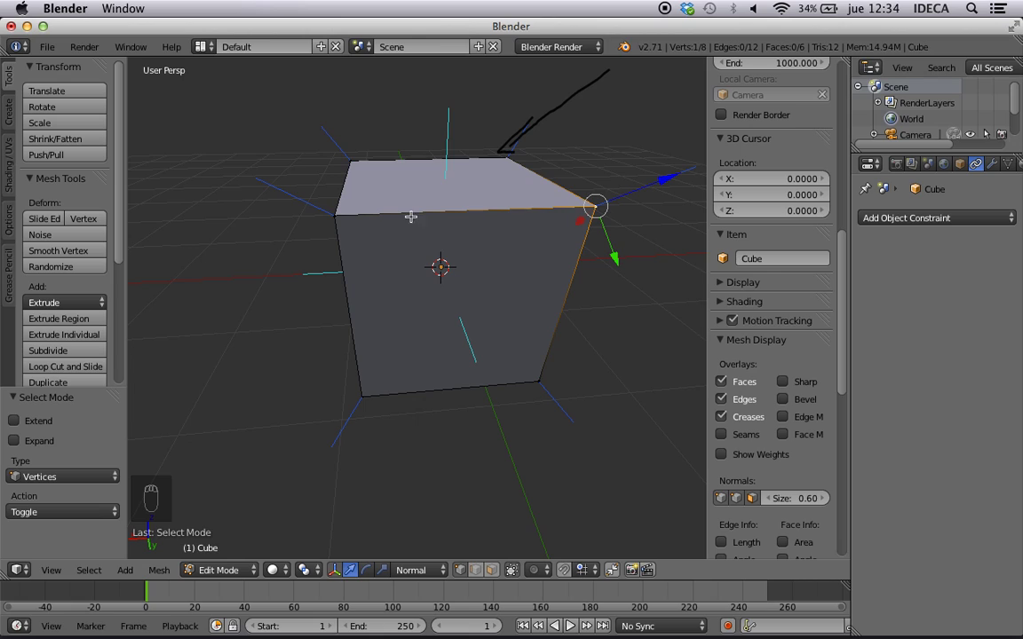
right_click(335, 217, "shift")
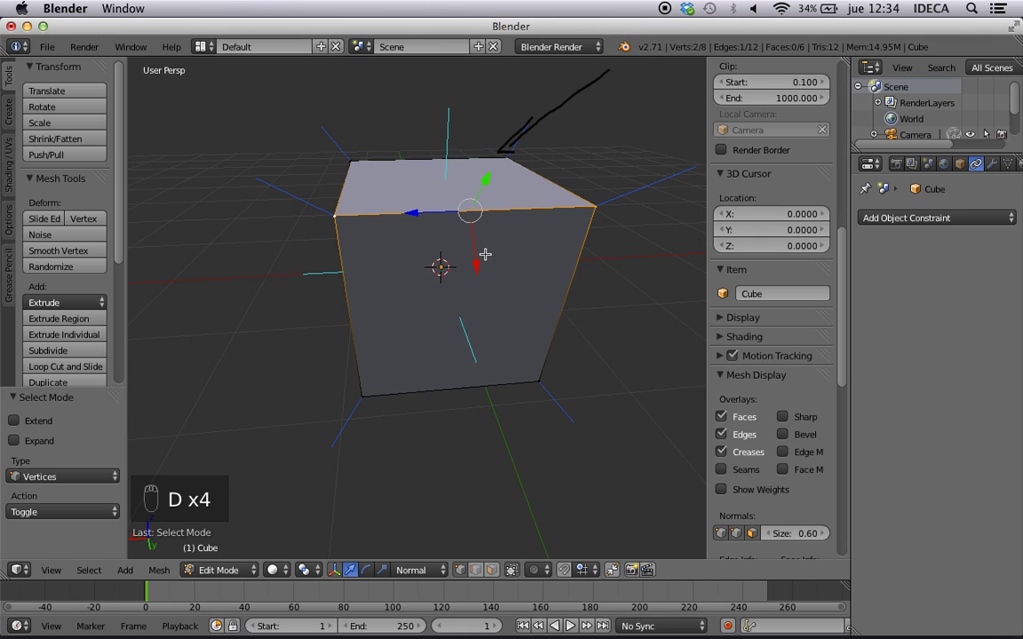
Sketch a Grease Pencil arrow along the Normal Z direction for each selection order of the top edge's two vertices.
mouse_move(487, 255)
left_mouse_down()
mouse_move(390, 254)
mouse_move(419, 258)
left_mouse_up()
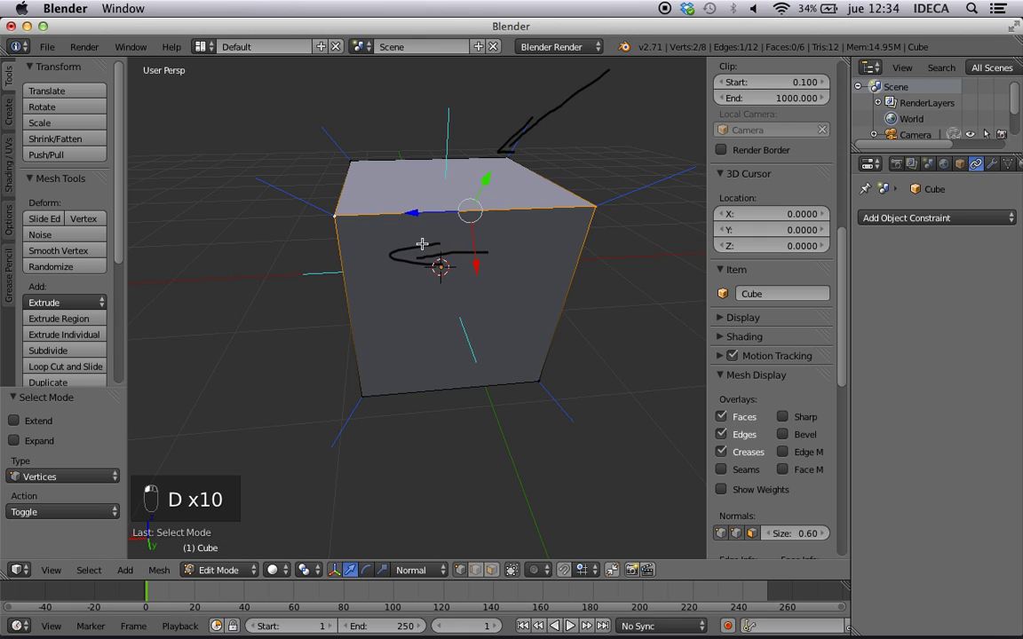
right_click(332, 217)
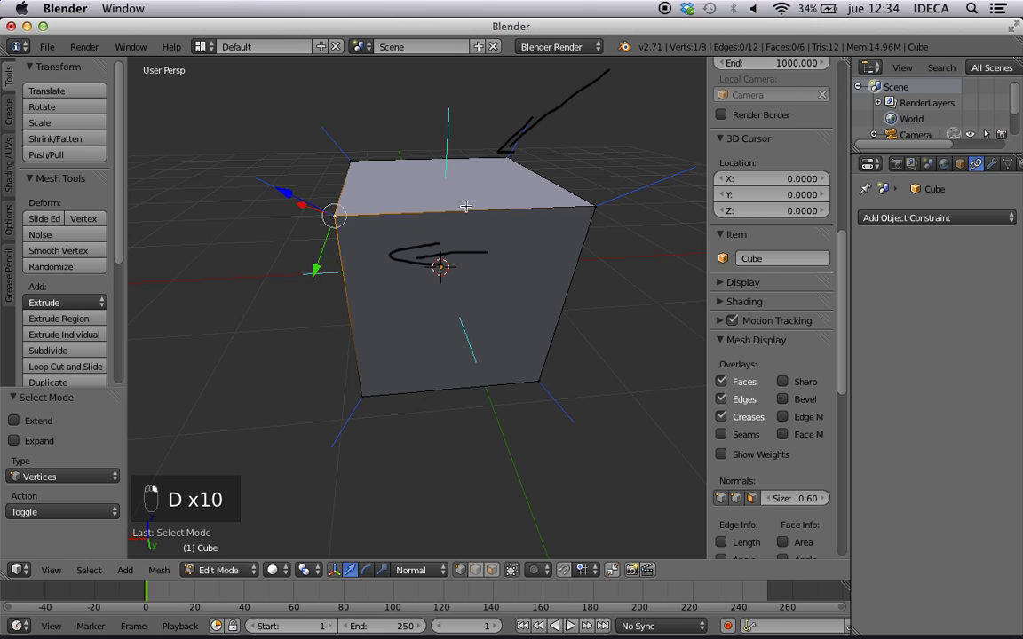
right_click(592, 204, "shift")
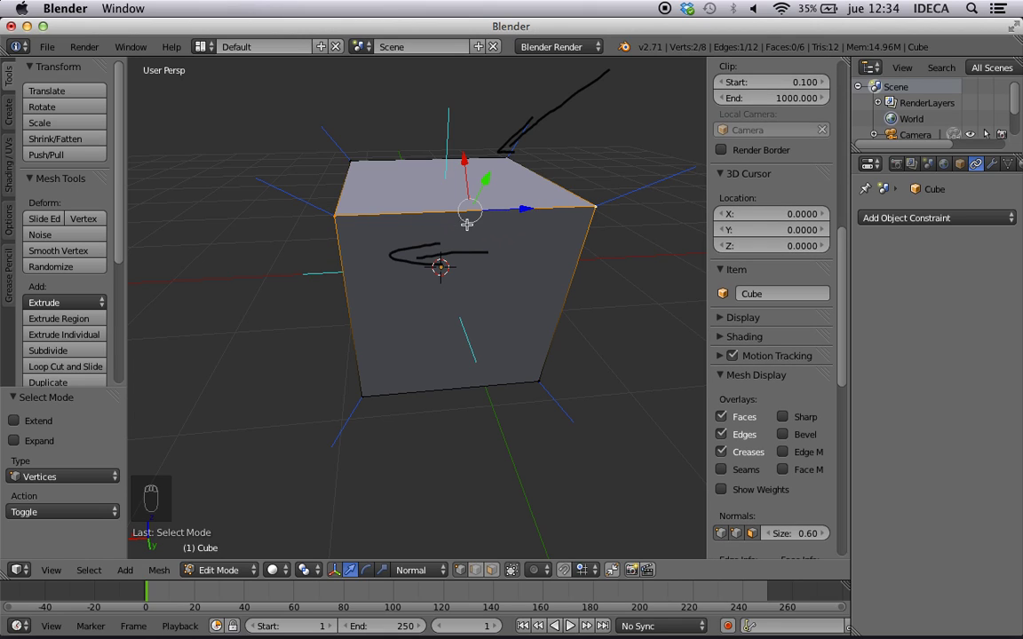
mouse_move(442, 227)
left_mouse_down()
mouse_move(532, 226)
mouse_move(518, 241)
left_mouse_up()
key("d")
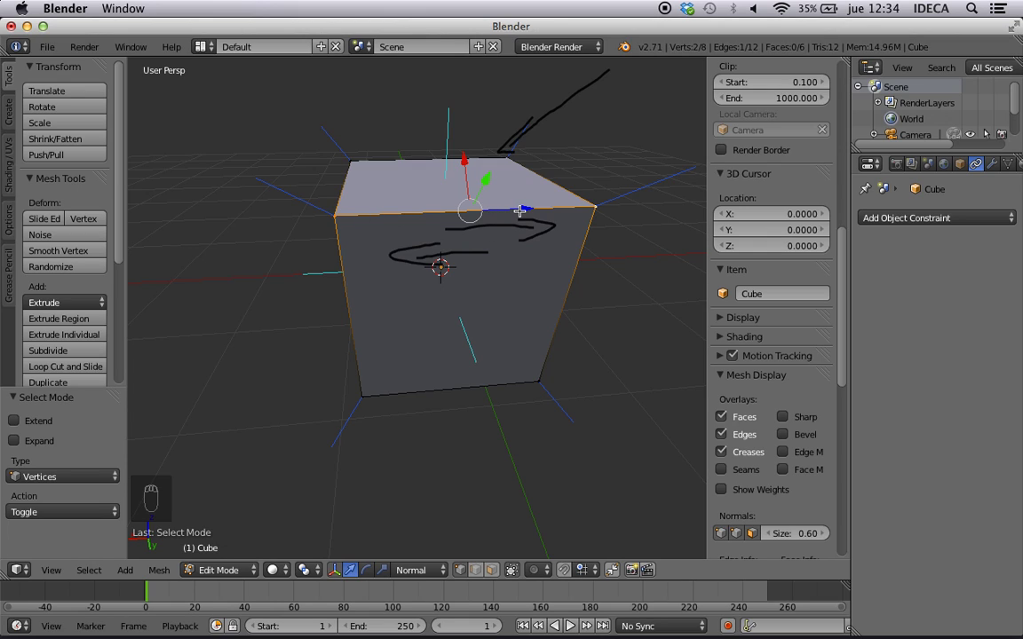
left_click_drag(504, 208, 592, 209)
key("super+z")
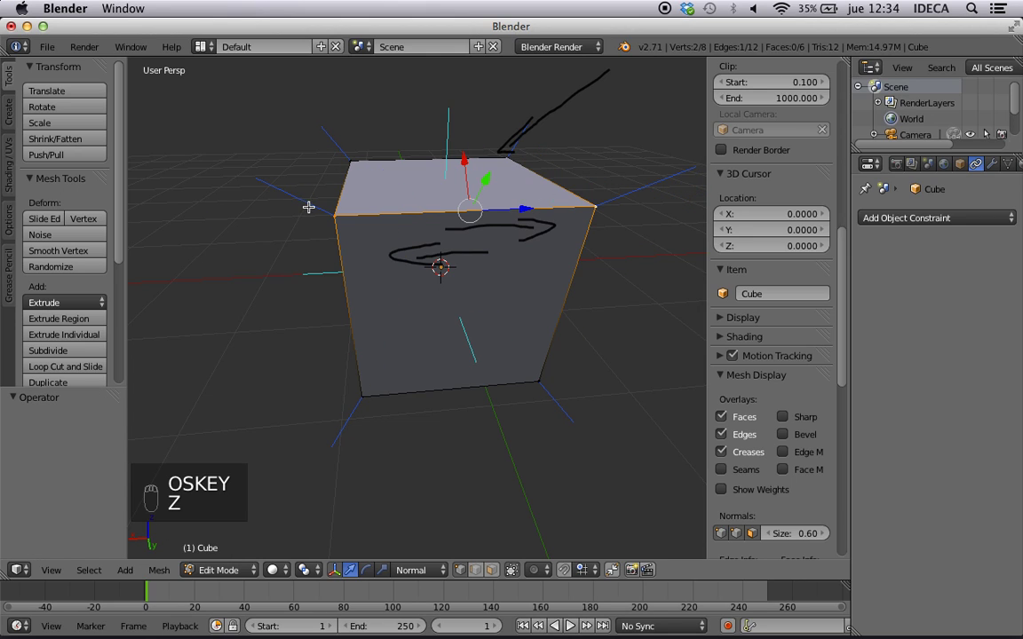
Unlink the Grease Pencil data to clear all sketched arrows from the view.
scroll(755, 258, "up", 6)
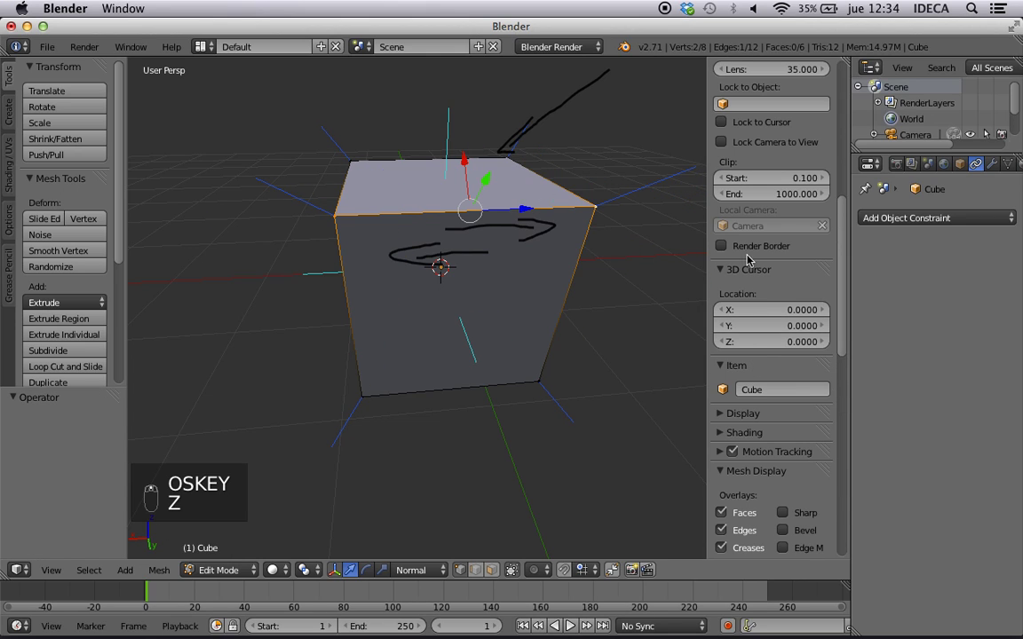
scroll(755, 258, "up", 4)
left_click(824, 116)
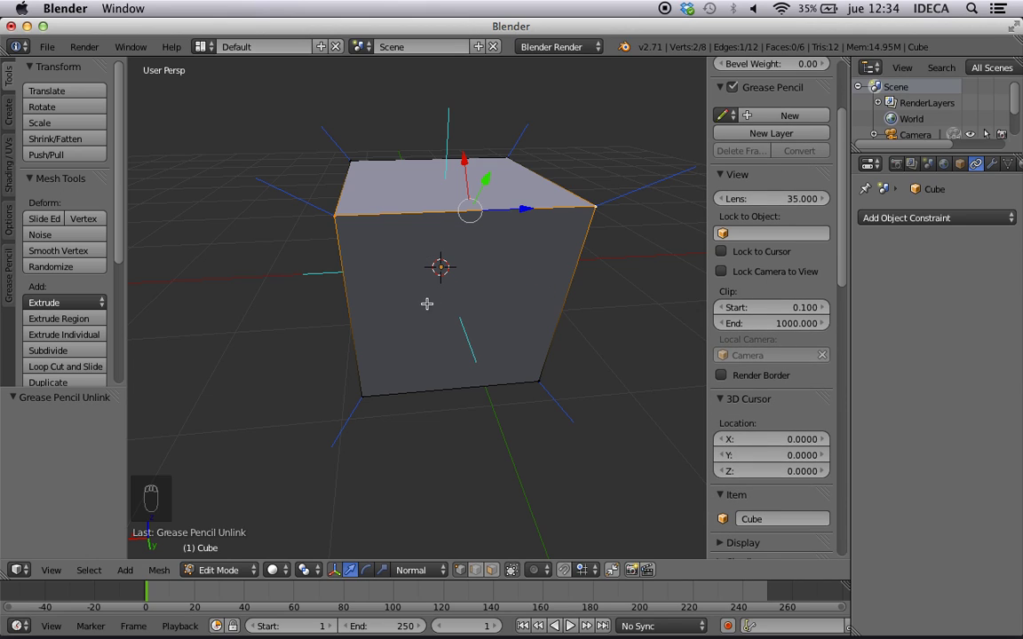
Extend the selection to the two lower vertices of the positive Y face, one at a time, so the whole face is selected.
right_click(363, 395, "shift")
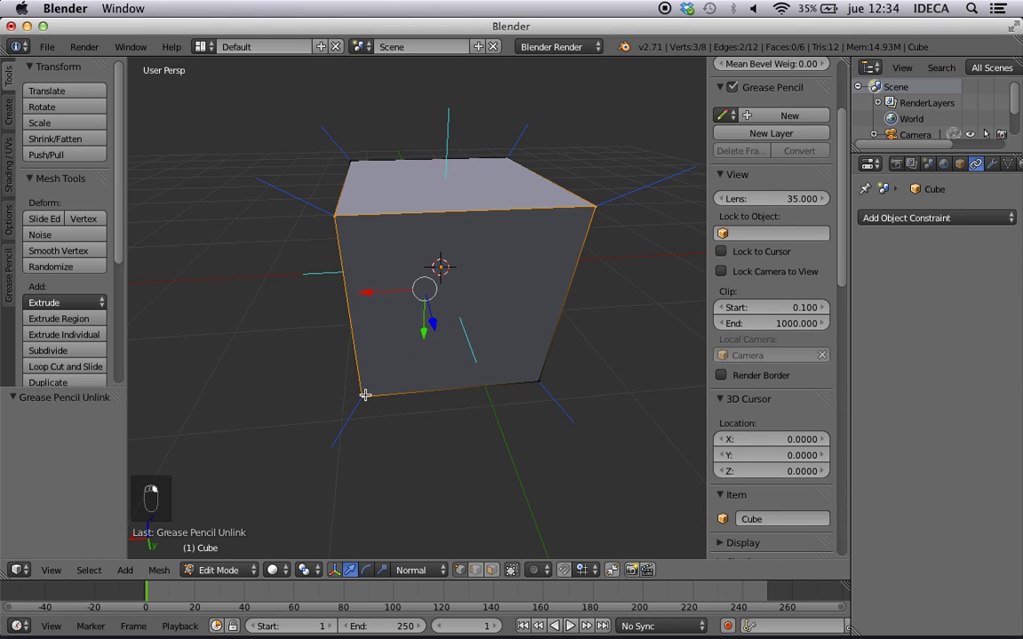
middle_click_drag(412, 382, 439, 347)
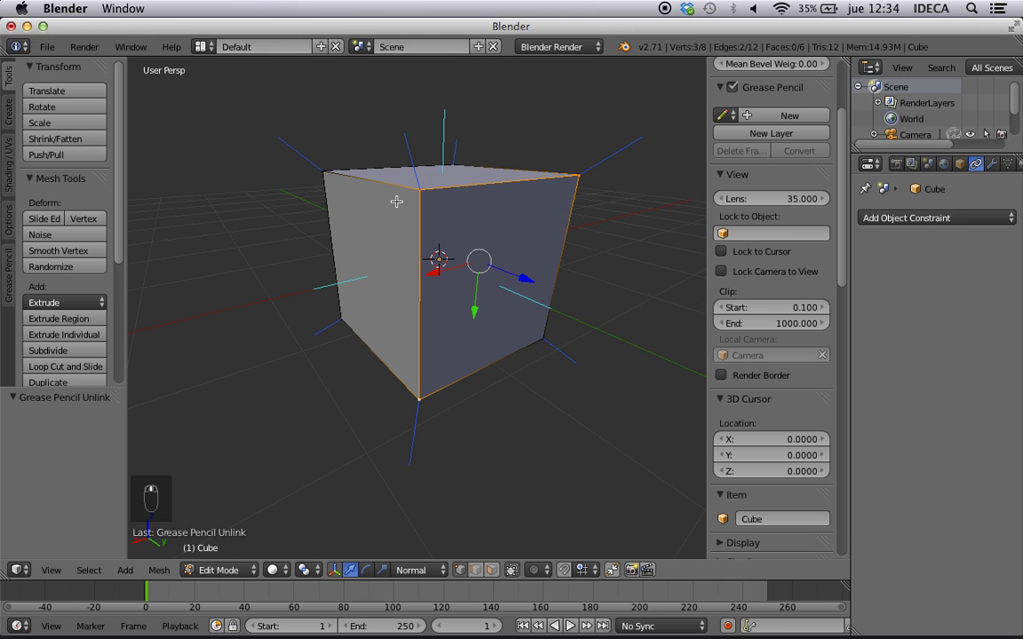
middle_click_drag(396, 202, 408, 230)
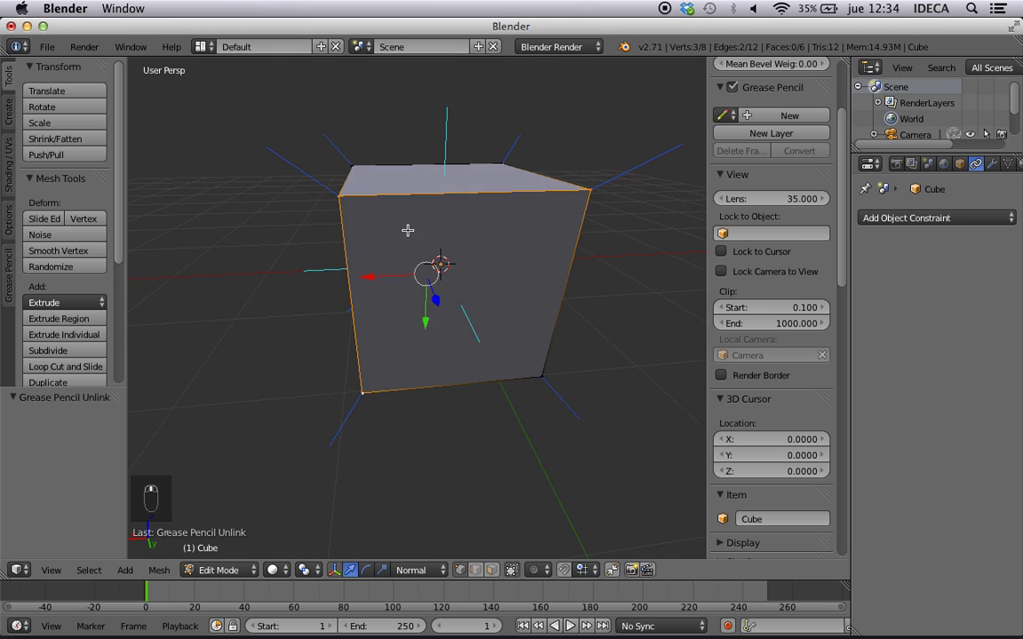
right_click(541, 338, "shift")
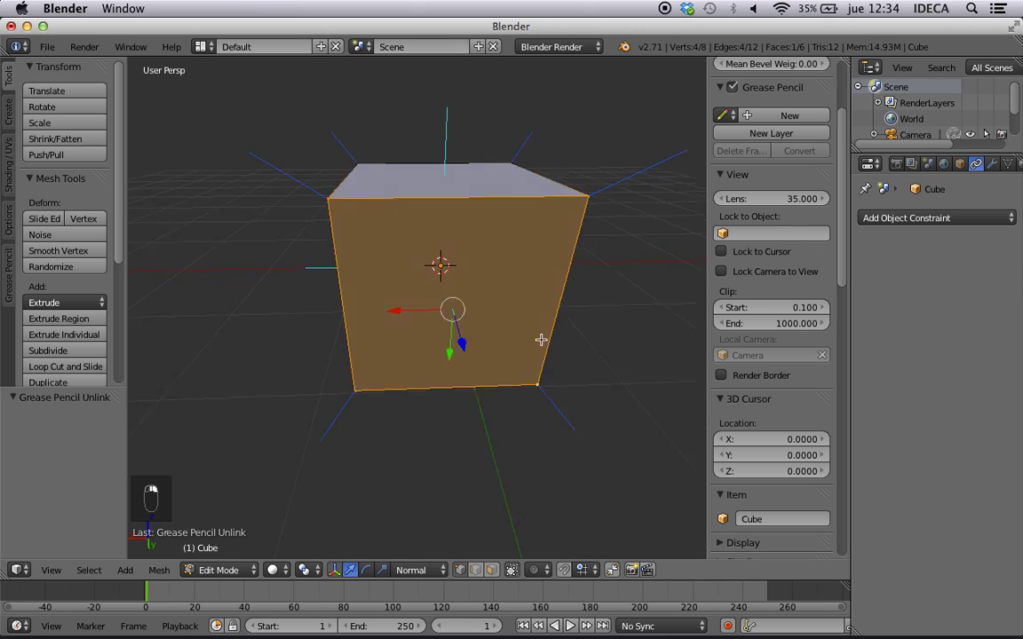
Add the adjacent side face's vertices to the selection and examine the Normal-orientation axes around the cube.
middle_click_drag(540, 338, 511, 288)
middle_click_drag(560, 190, 436, 331)
right_click(452, 341, "shift")
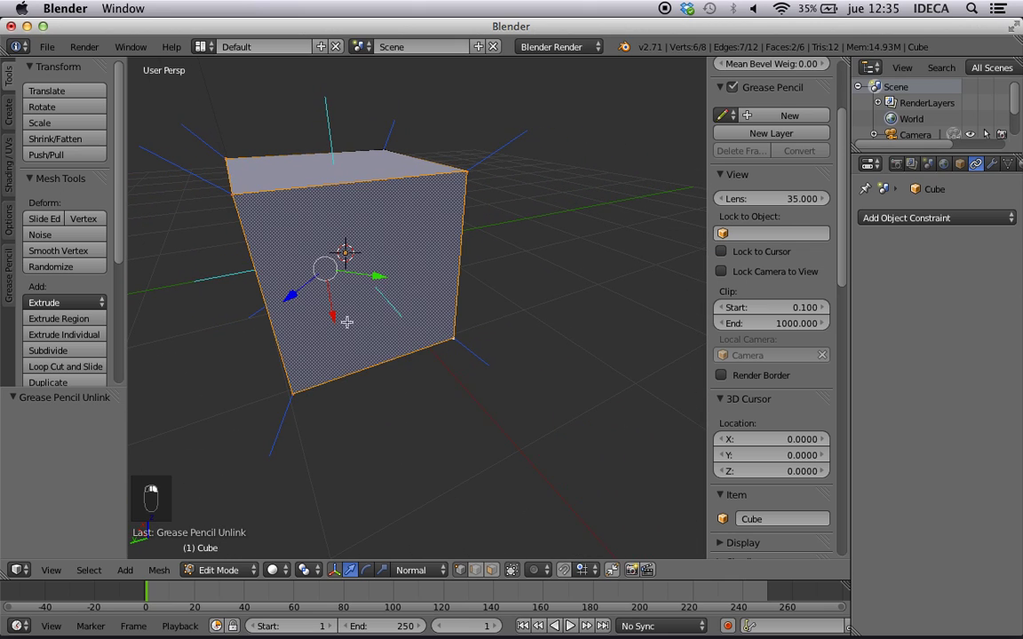
middle_click_drag(351, 318, 445, 317)
scroll(388, 331, "down", 4)
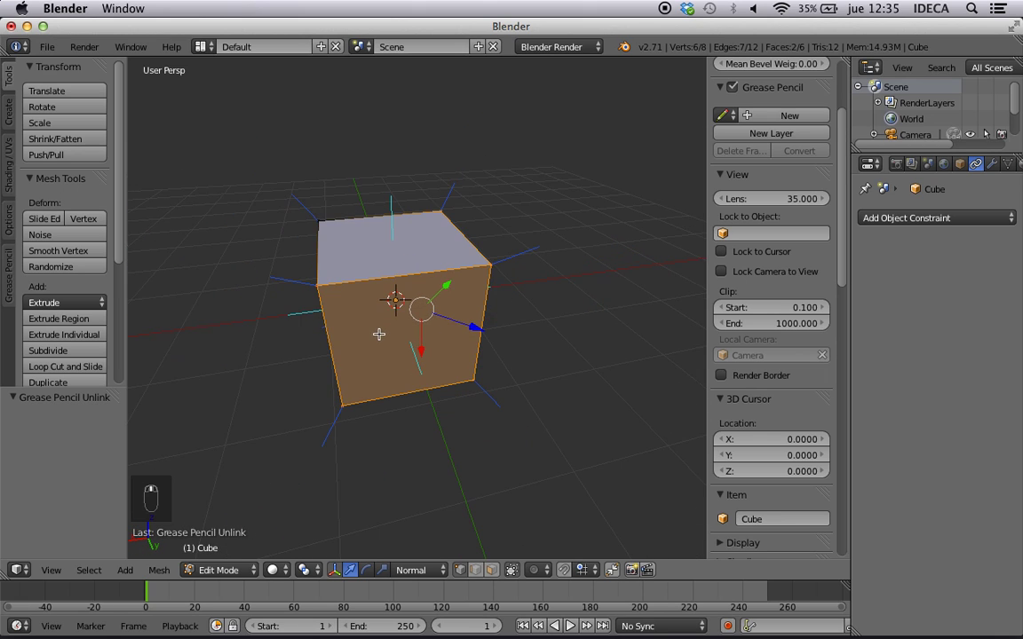
middle_click_drag(379, 333, 479, 278)
scroll(468, 265, "up", 4)
scroll(468, 265, "down", 4)
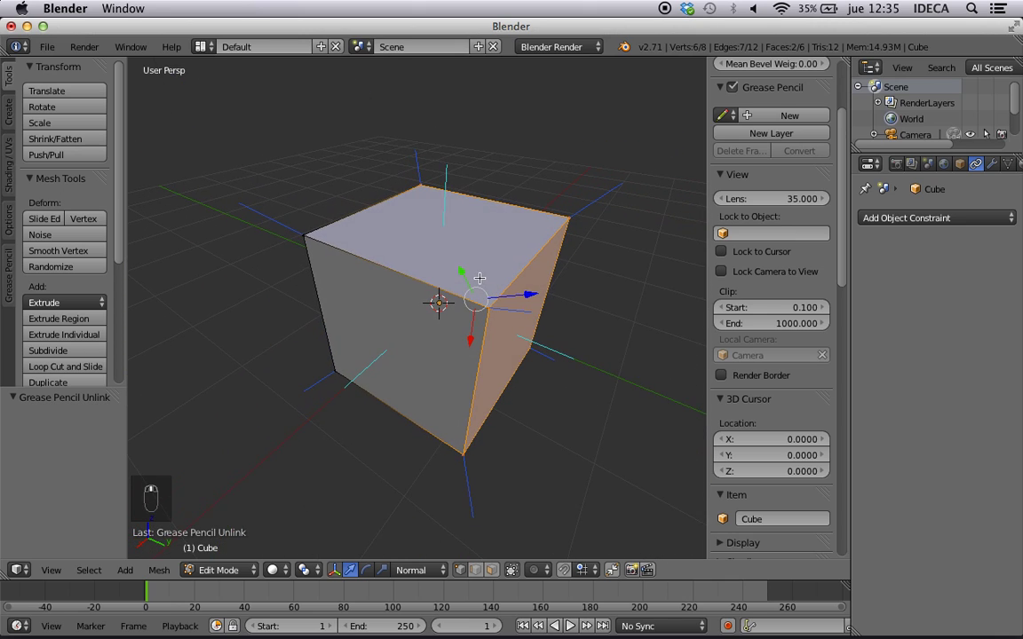
Return to Object Mode, set the transform orientation to Gimbal and check the cube's rotation mode.
key("Tab")
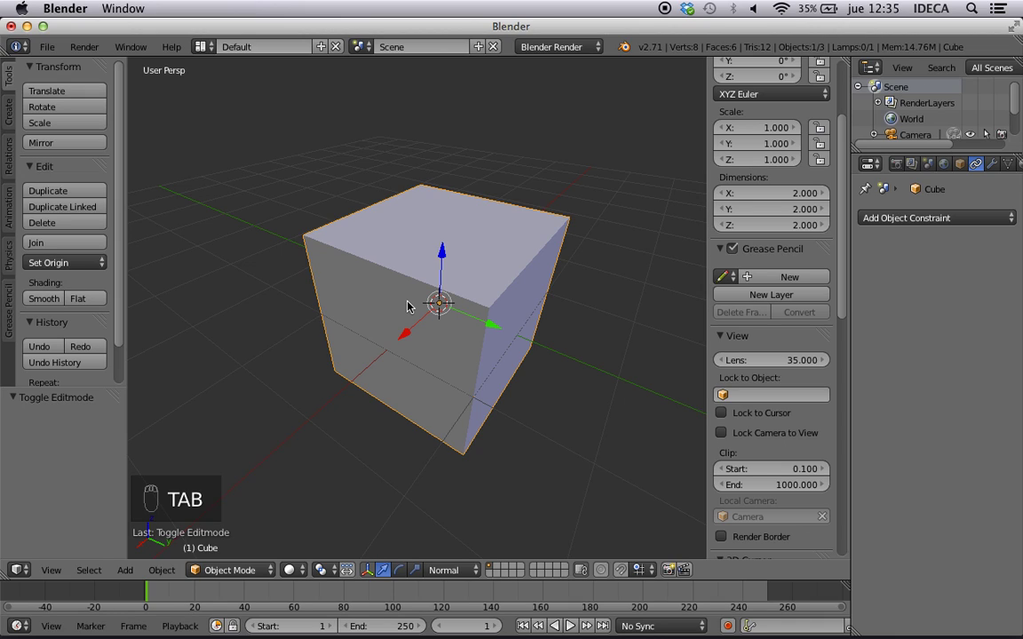
left_click(448, 569)
left_click(448, 435)
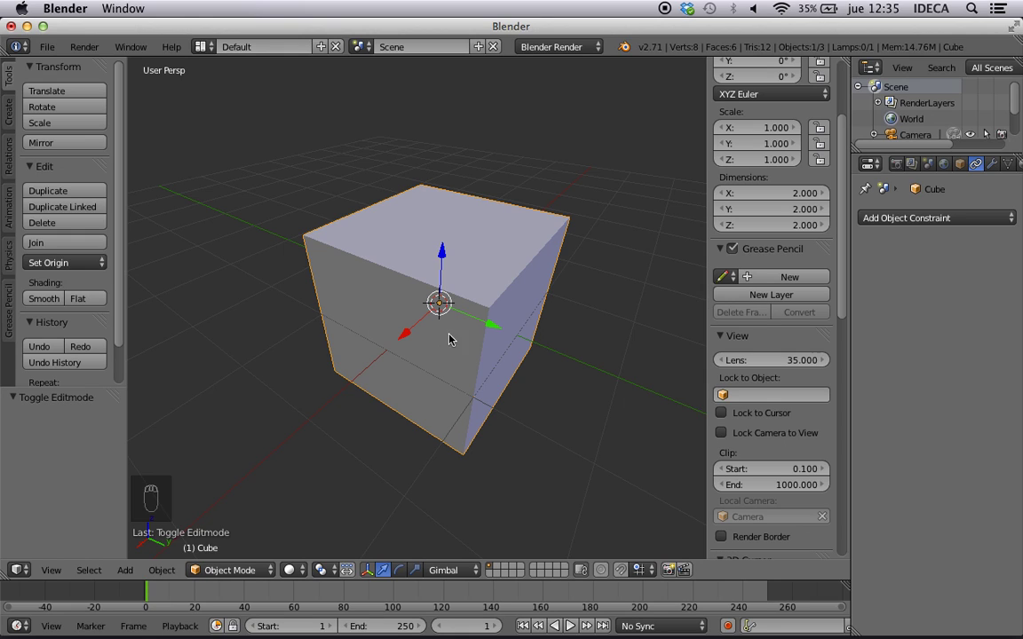
scroll(450, 342, "down", 2)
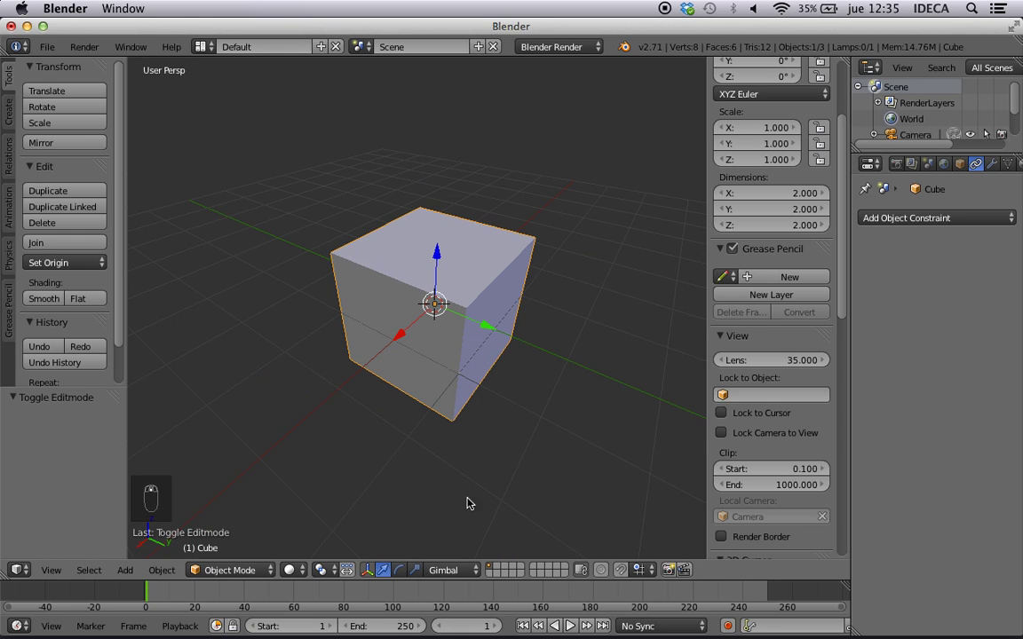
left_click(443, 570)
scroll(736, 248, "up", 4)
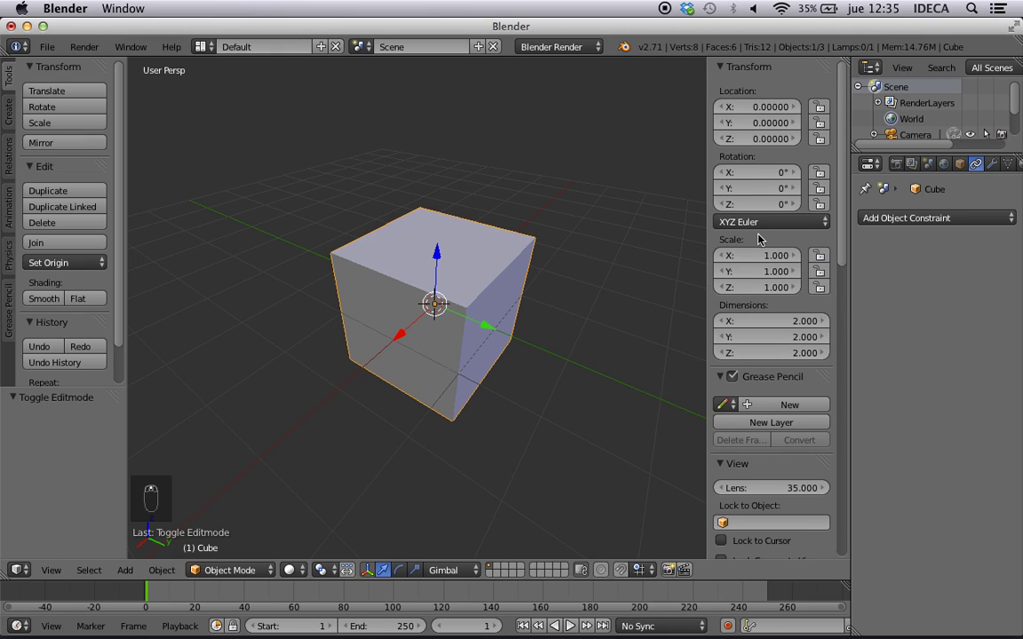
left_click(743, 222)
Rotate the cube freely several times in the view, to about X 29.7°, Y 0.4° and Z 10°.
middle_click_drag(369, 373, 427, 376)
key("r")
left_click(483, 373)
scroll(476, 379, "down", 3)
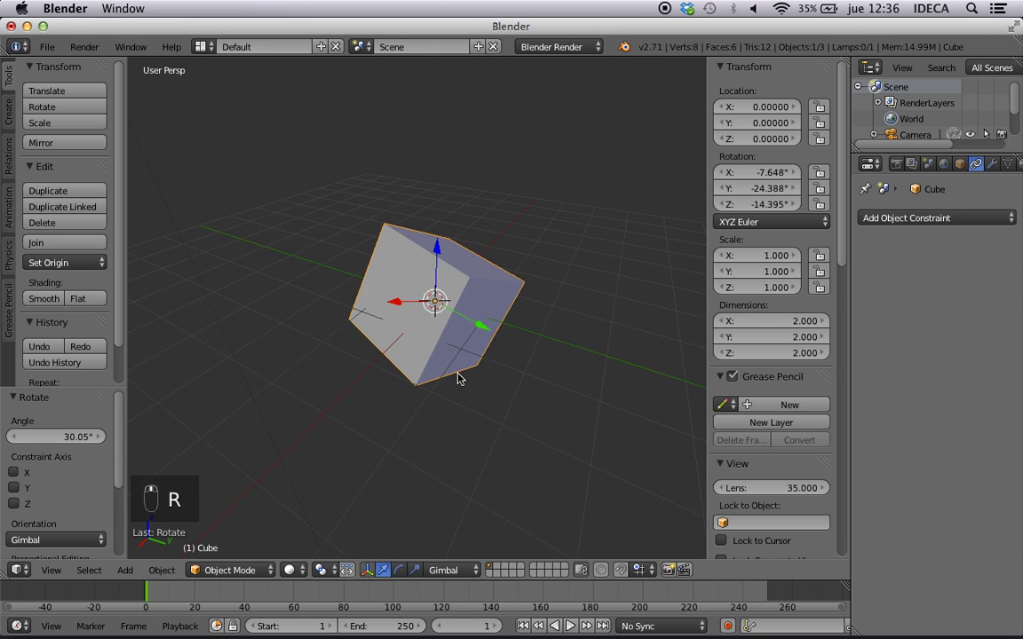
key("r")
left_click(521, 327)
key("r")
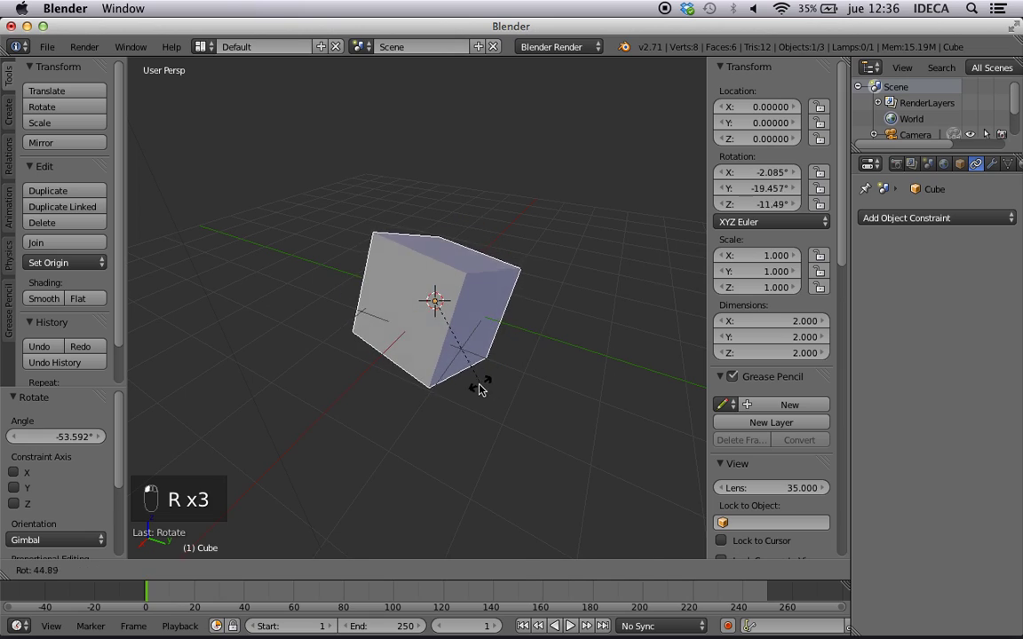
left_click(477, 390)
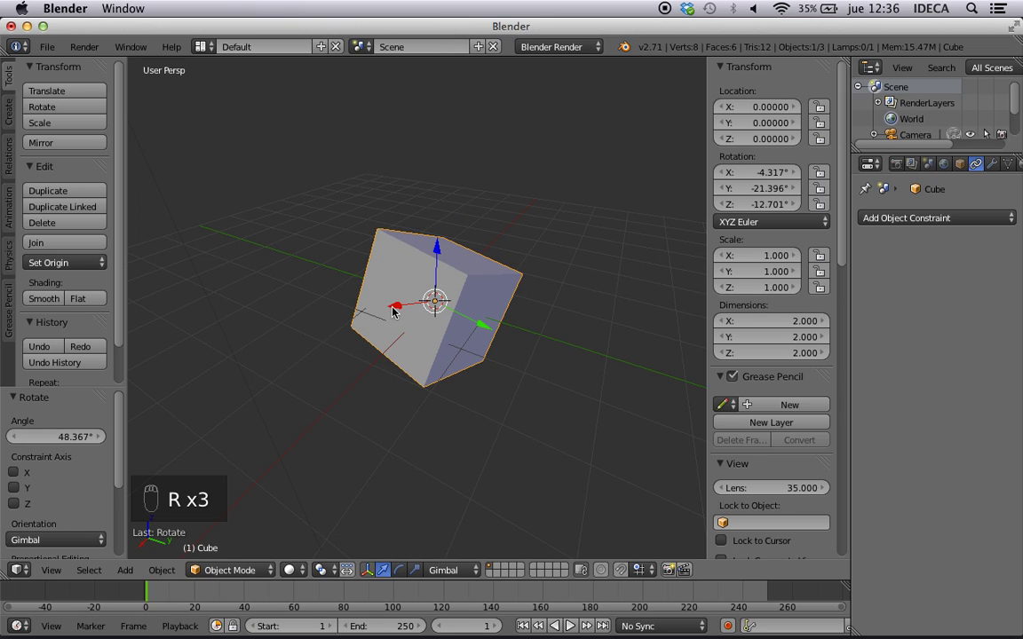
key("r")
left_click(461, 326)
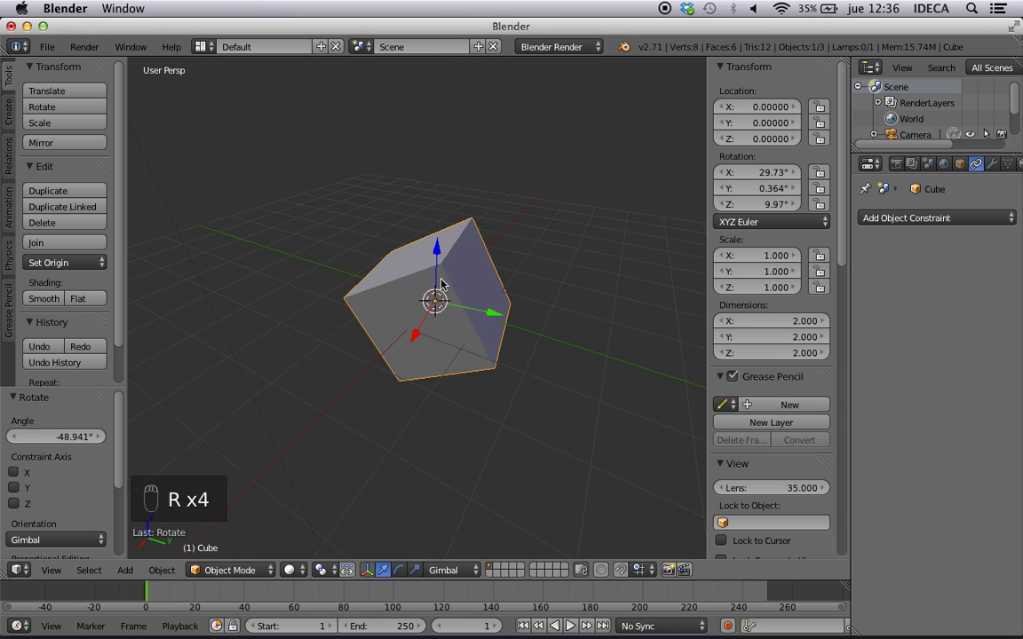
Rotate the cube by about 70.9° from another viewing angle and sketch a Grease Pencil arrow along its Gimbal Z axis.
scroll(467, 272, "up", 3)
middle_click_drag(468, 273, 392, 279)
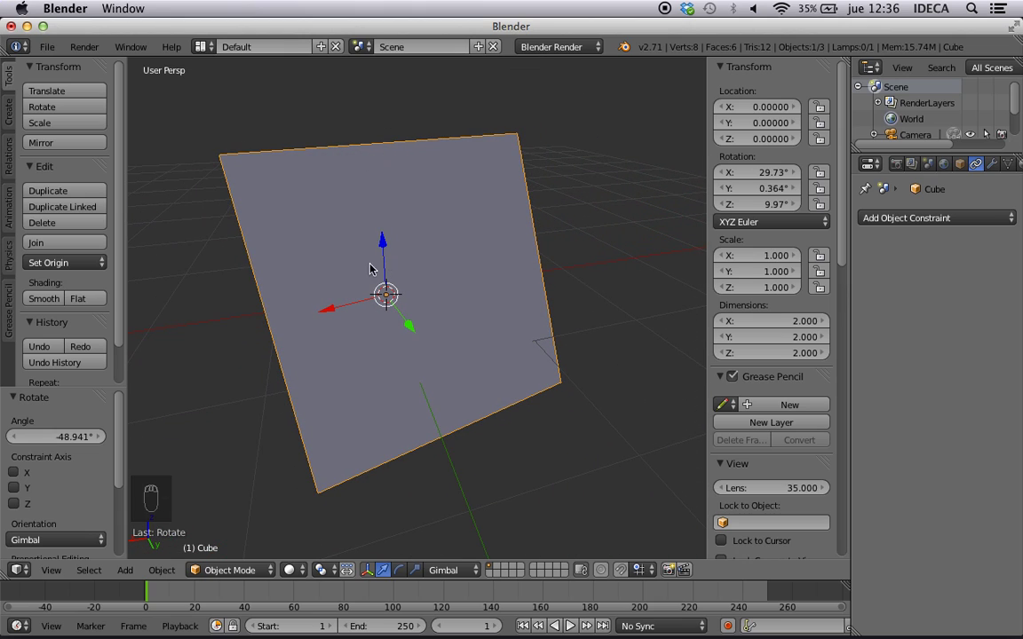
key("r")
left_click(425, 358)
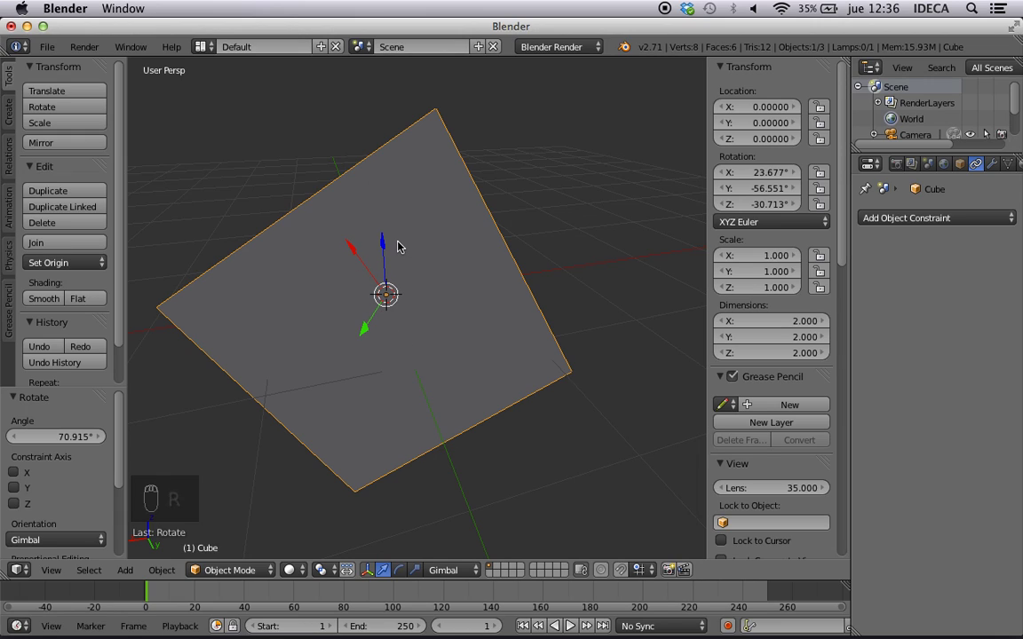
mouse_move(389, 264)
left_mouse_down()
mouse_move(393, 149)
mouse_move(394, 166)
left_mouse_up()
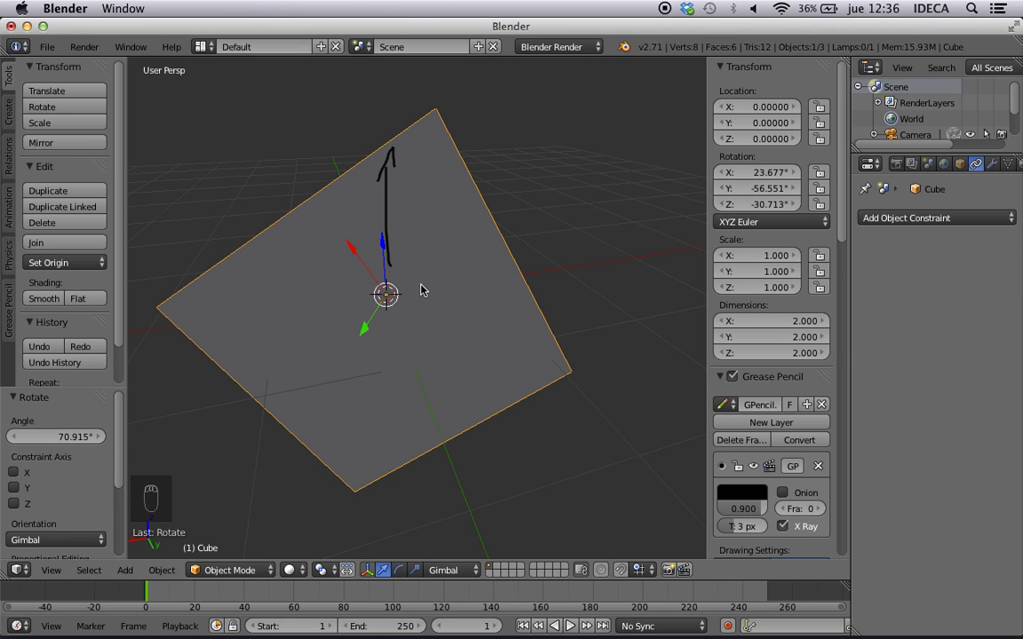
Rotate the cube freely once more, reset its rotation to zero and remove the Grease Pencil arrow.
key("r")
left_click(467, 240)
key("alt+r")
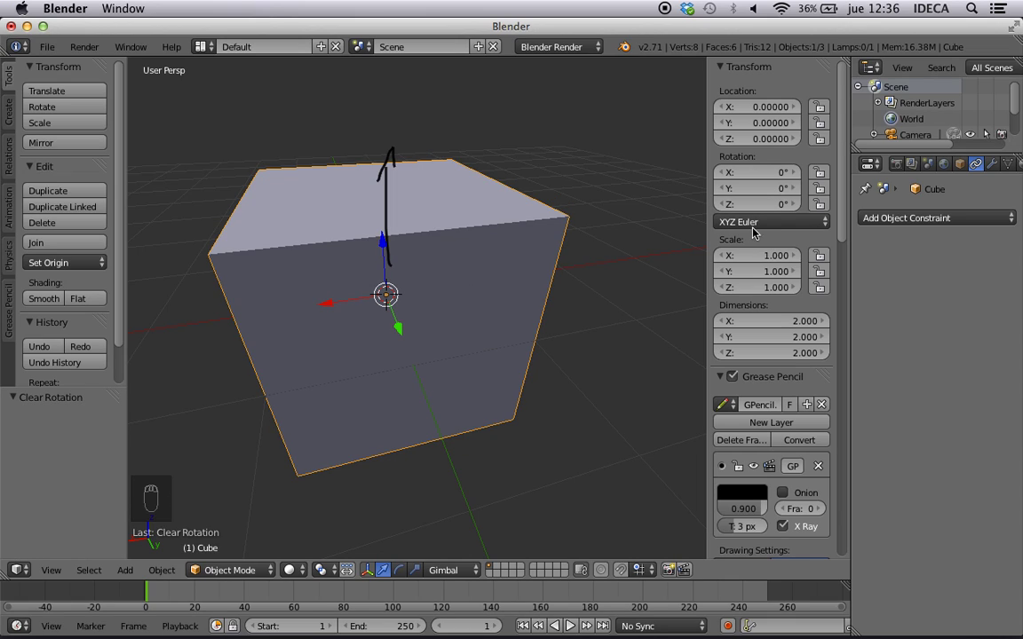
left_click(733, 223)
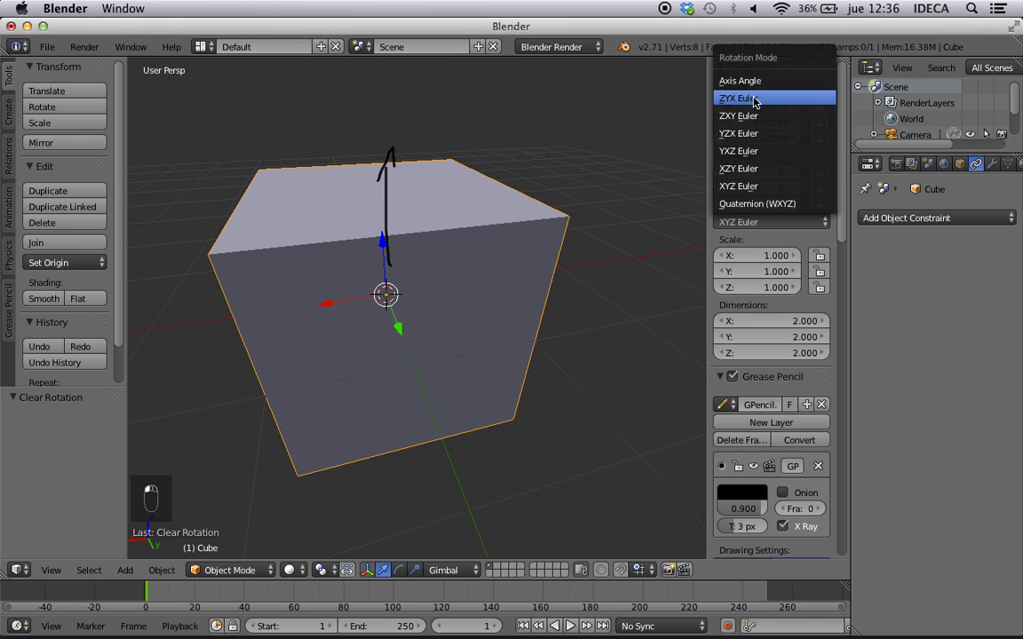
left_click(735, 222)
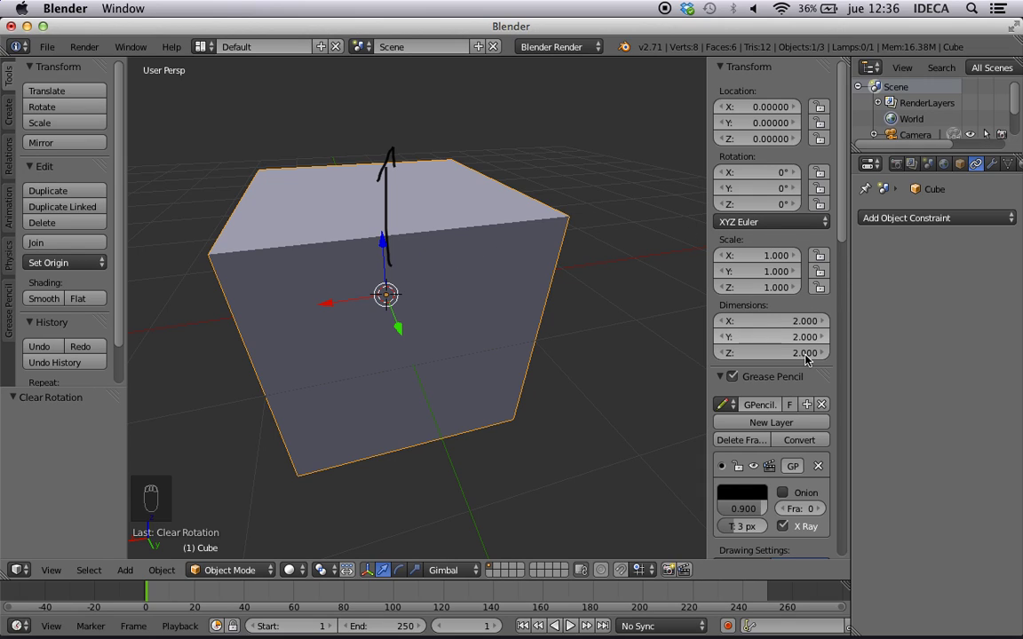
left_click(821, 404)
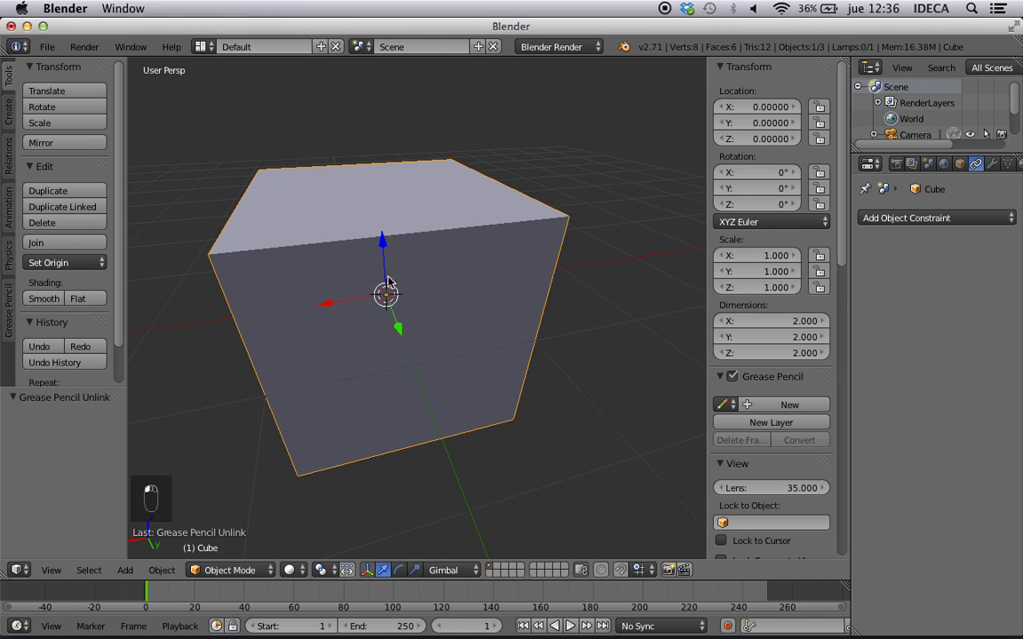
Set the cube's rotation mode to XZY Euler and sketch a Grease Pencil line along its Gimbal Y axis.
left_click(742, 221)
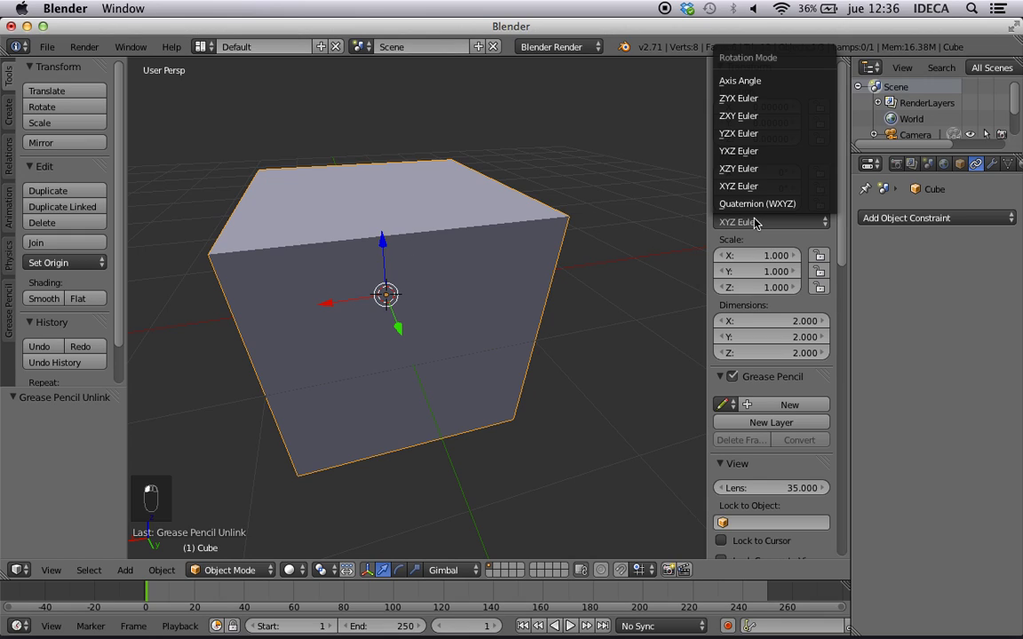
left_click(737, 169)
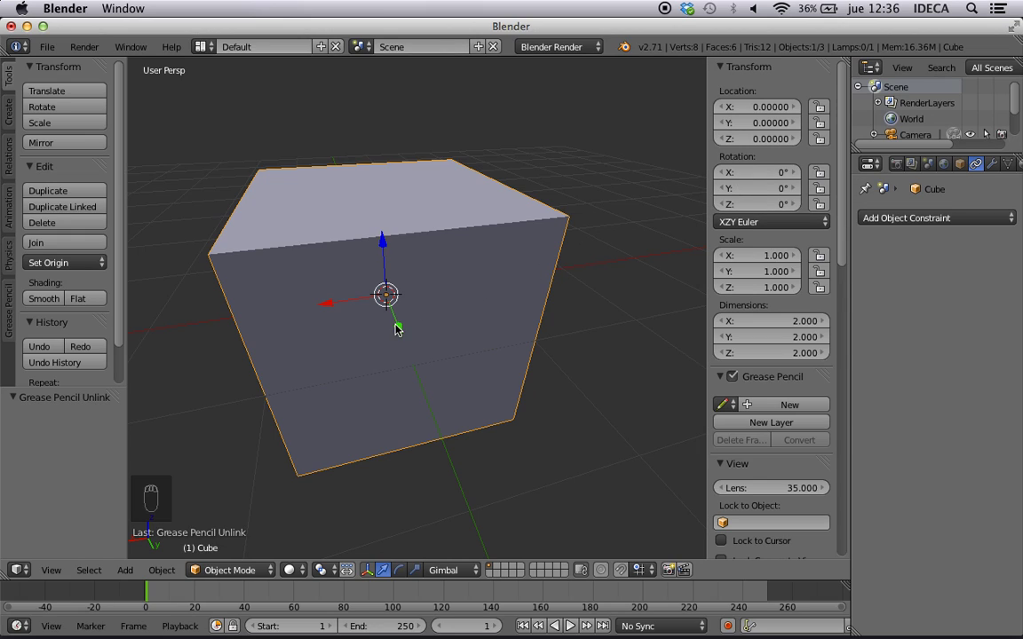
key("d")
left_click_drag(387, 298, 436, 419)
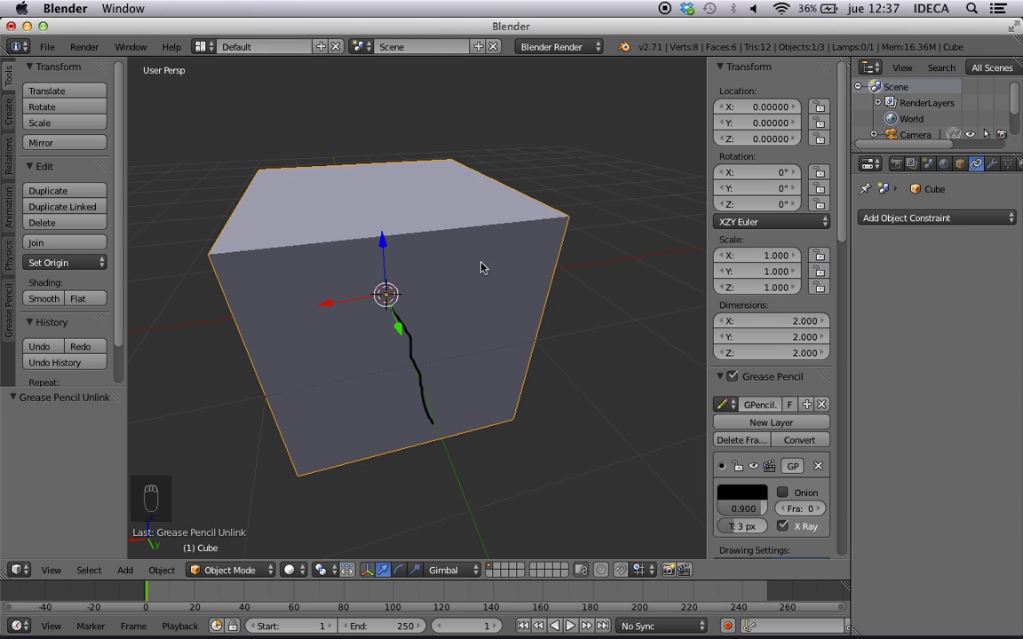
Rotate the cube by about 59.3° in the view, and reset its rotation and the Grease Pencil drawing.
key("r")
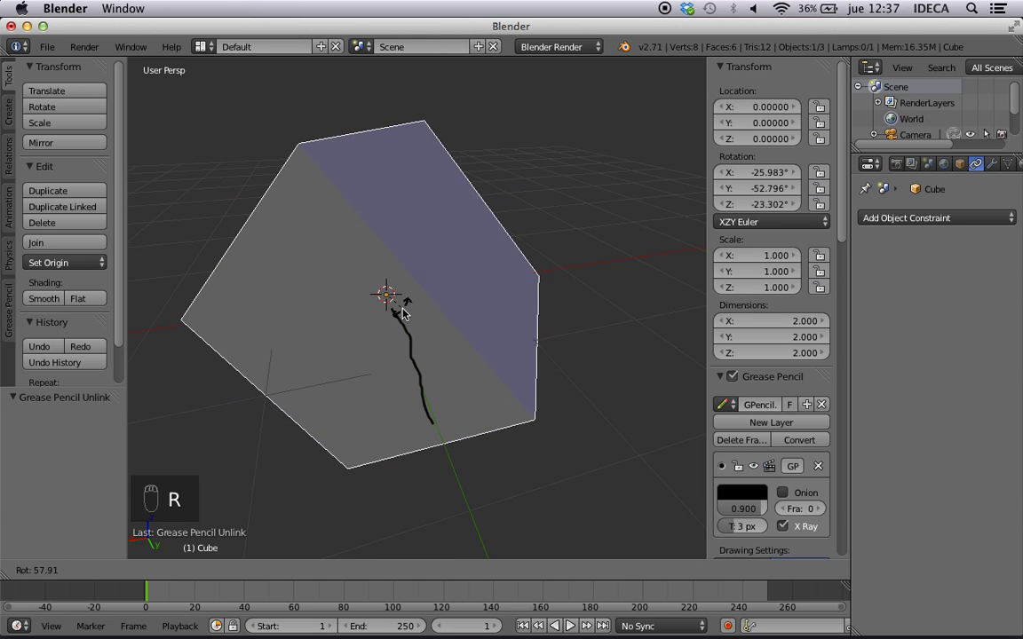
left_click(405, 330)
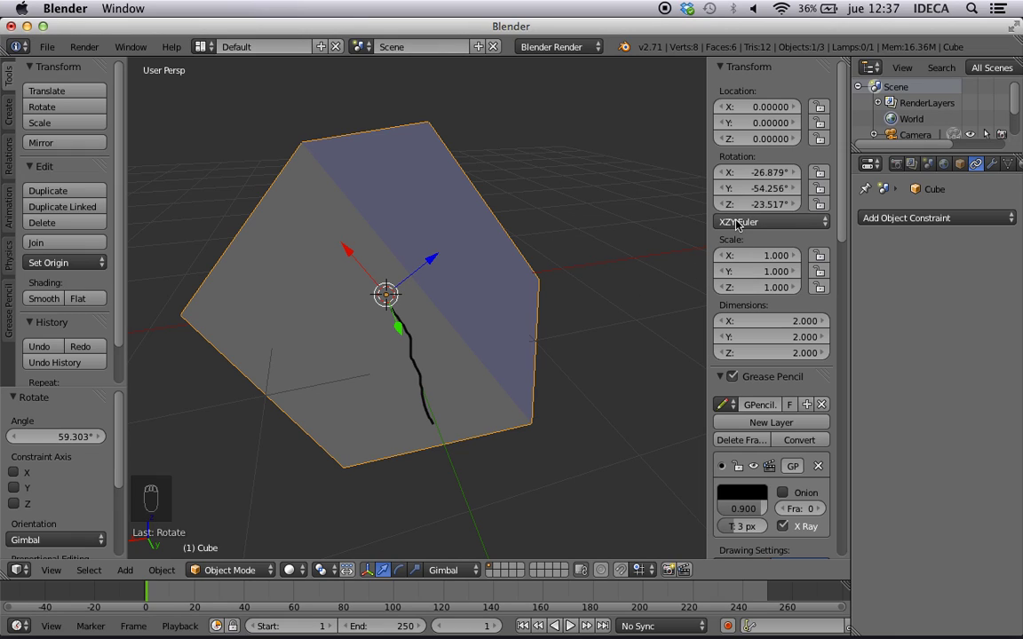
key("alt+r")
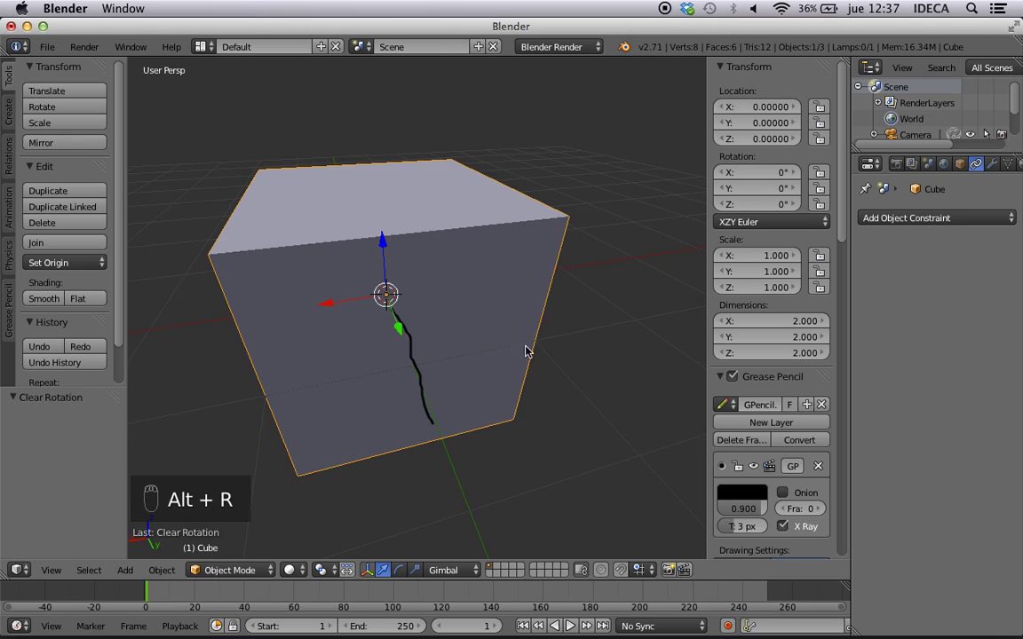
left_click(821, 404)
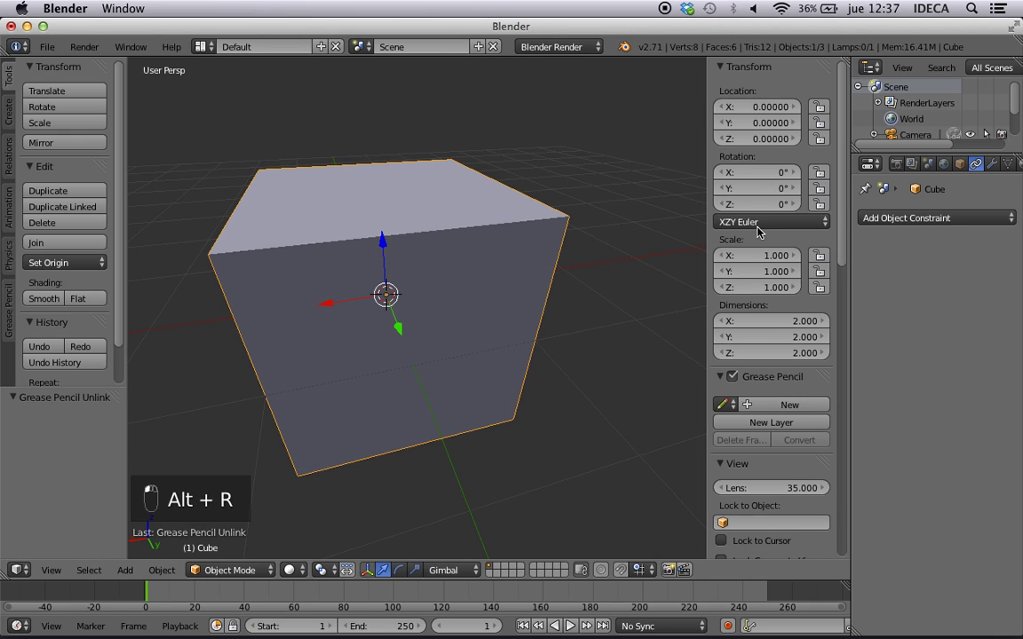
Set the cube's rotation mode to YZX Euler and sketch a Grease Pencil line along its Gimbal X axis.
left_click(758, 226)
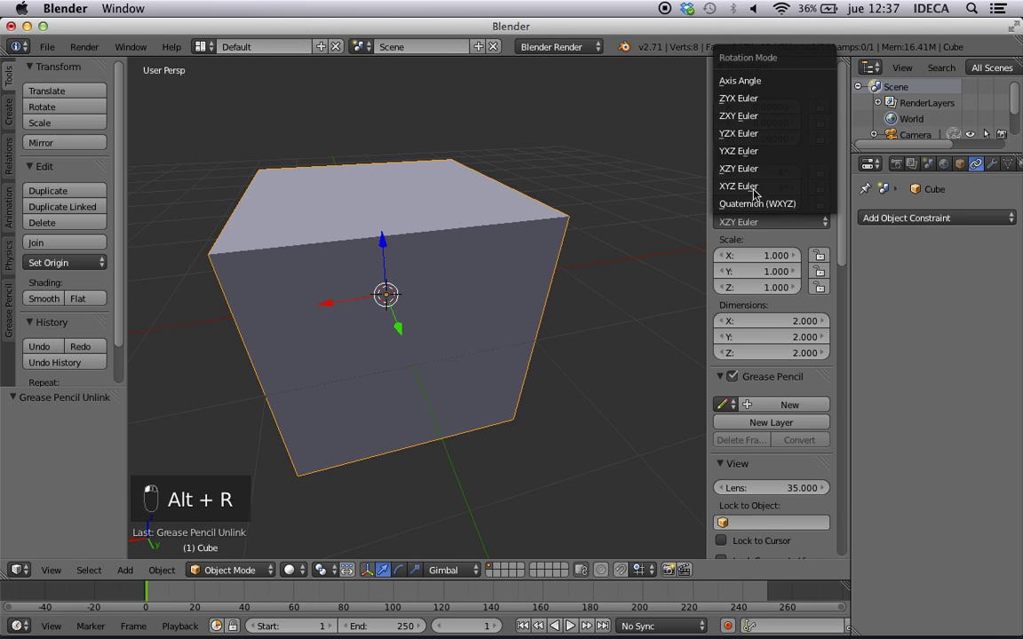
left_click(746, 135)
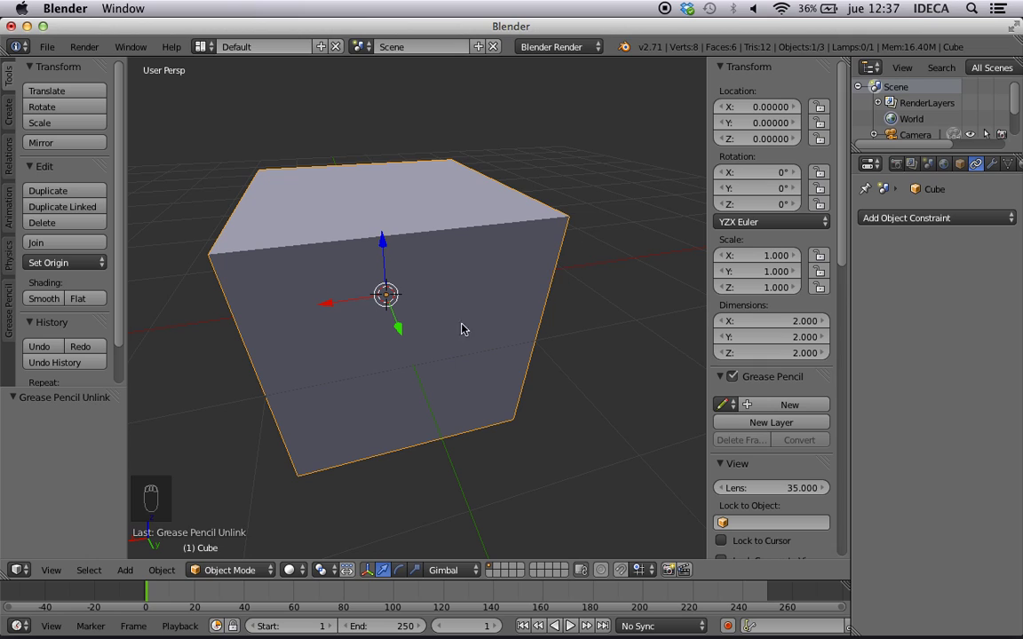
left_click_drag(372, 295, 293, 305)
Rotate the cube by about 45.8° in the view, and clear its rotation and the Grease Pencil line.
key("r")
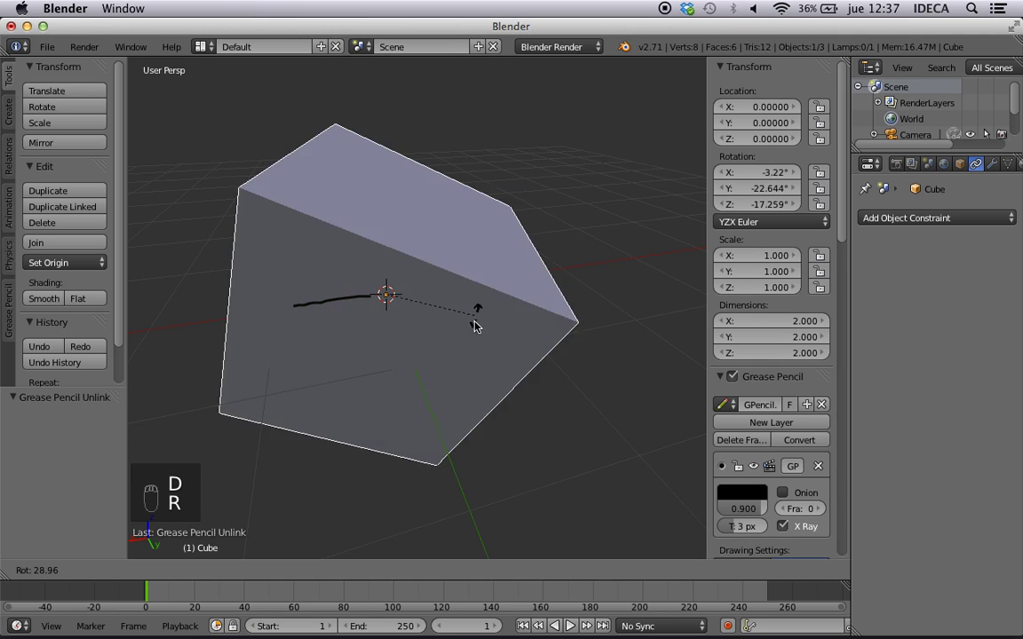
left_click(459, 340)
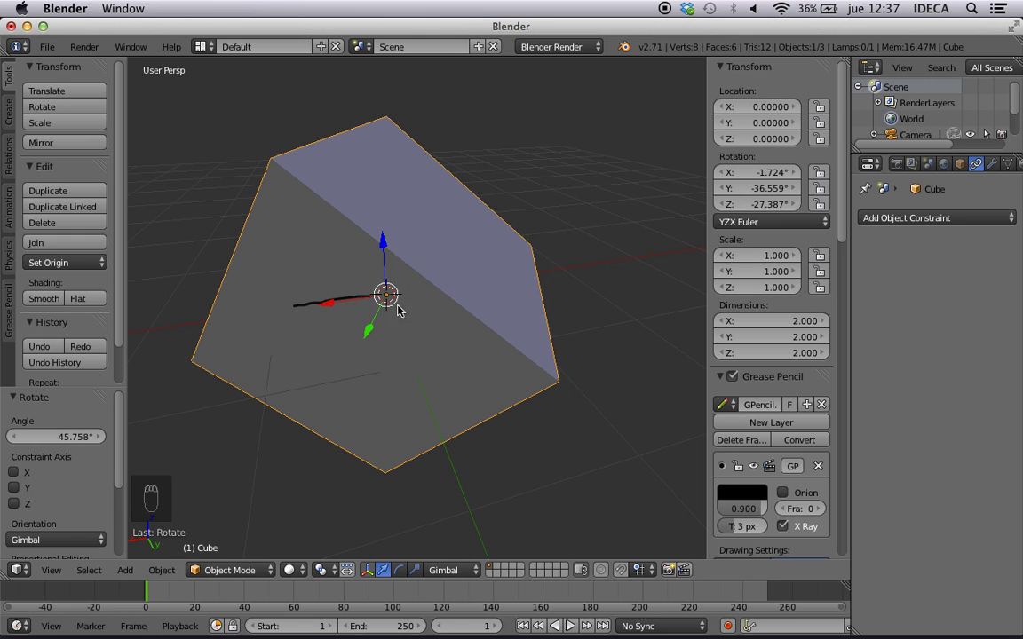
key("alt+r")
left_click(822, 404)
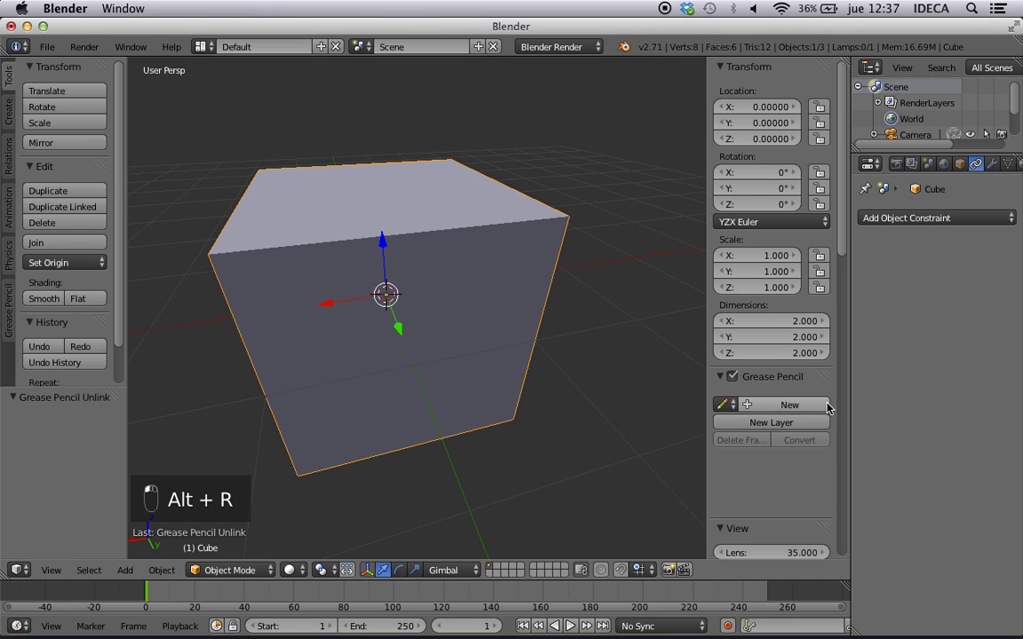
Set the cube's rotation mode to Axis Angle and enter 1 for the rotation axis's Y component.
left_click(724, 223)
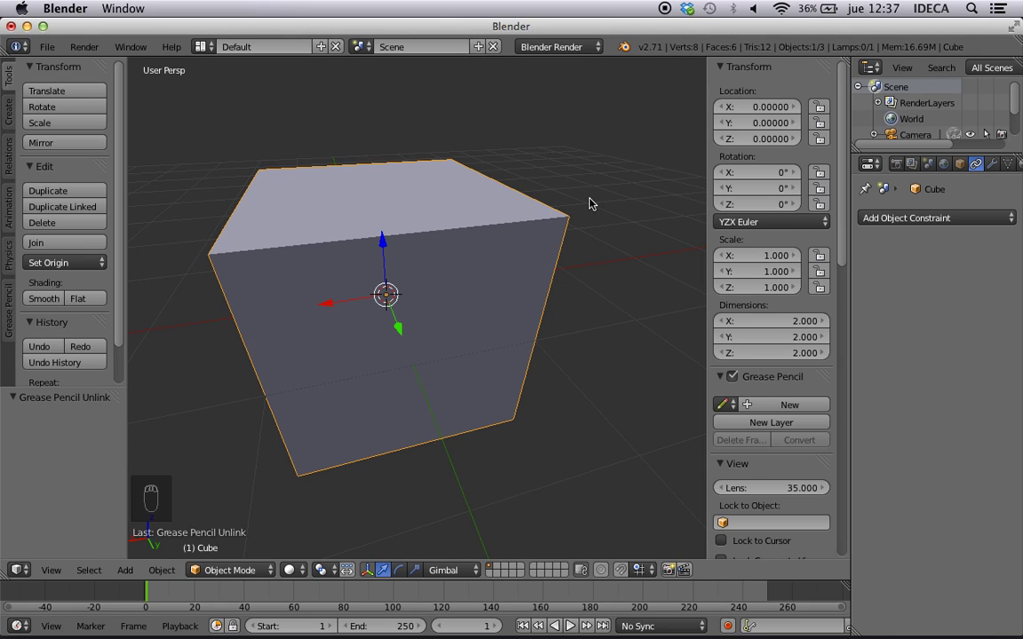
left_click(764, 222)
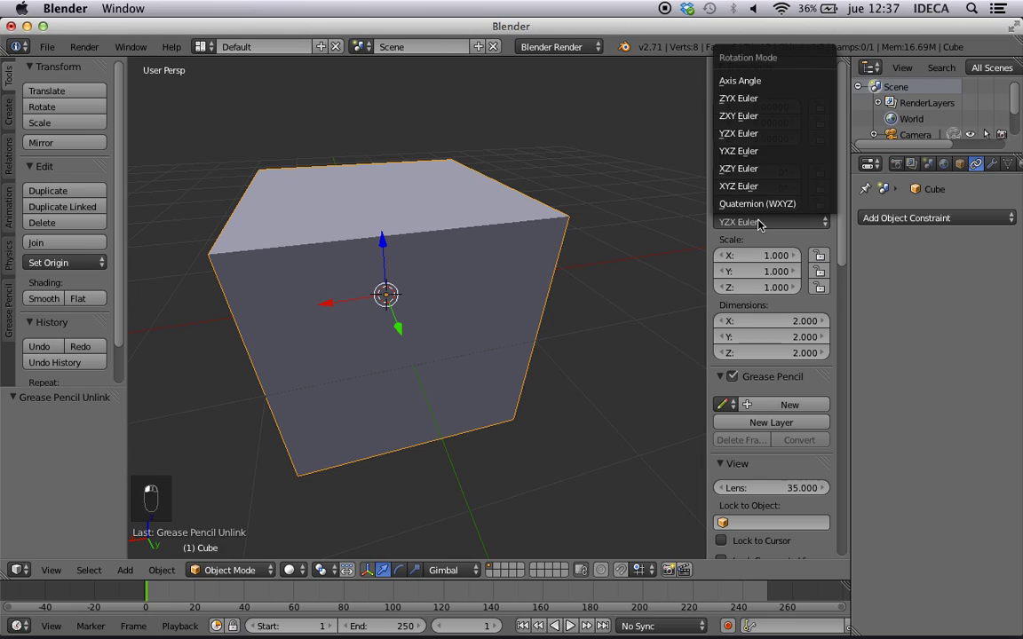
left_click(741, 80)
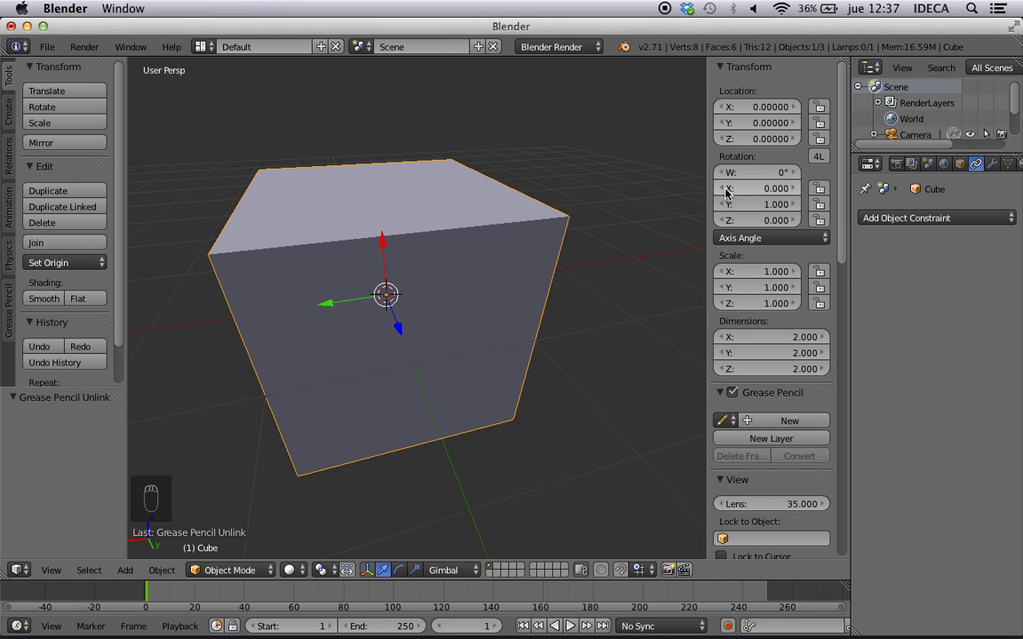
mouse_move(781, 211)
left_mouse_down()
mouse_move(804, 212)
mouse_move(767, 211)
left_mouse_up()
left_click(764, 208)
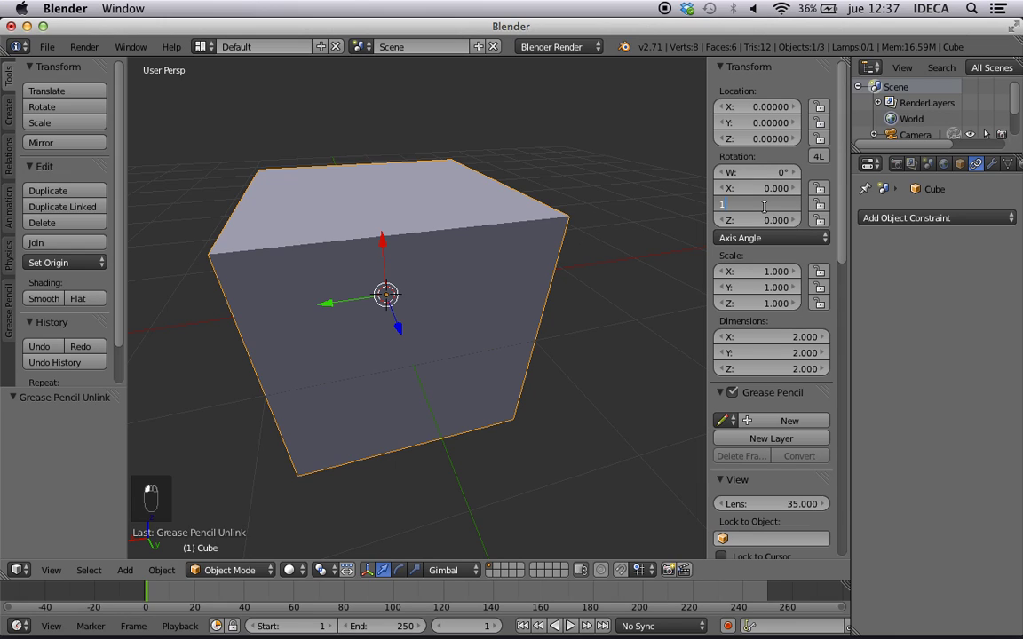
type("1")
key("Return")
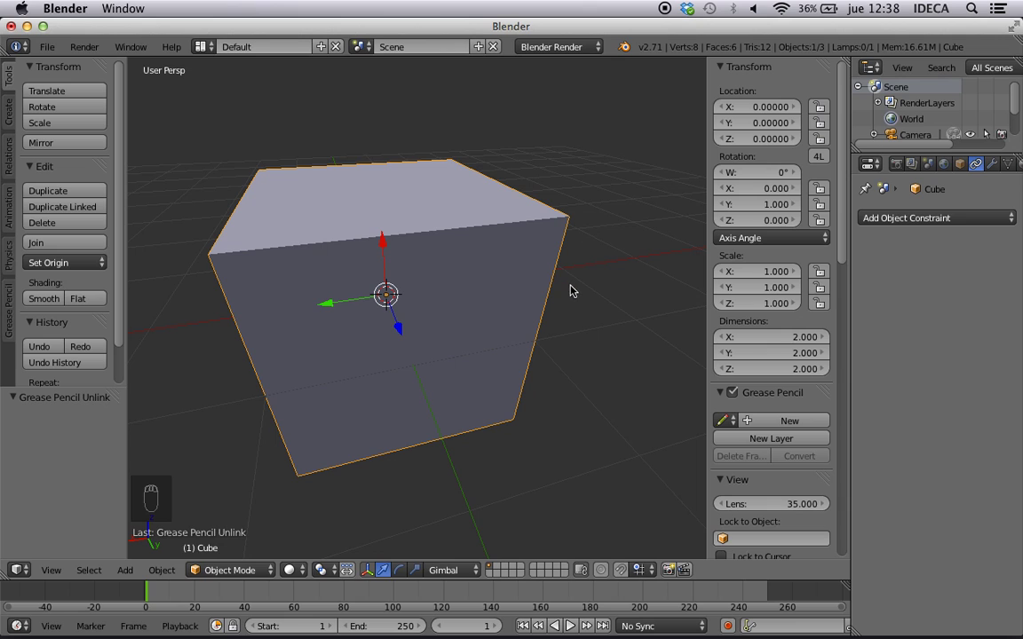
Rotate the cube freely six times from different viewing angles in Axis Angle mode and clear its rotation.
key("r")
left_click(484, 375)
middle_click_drag(482, 357, 402, 343)
key("r")
left_click(365, 296)
middle_click_drag(365, 296, 423, 268)
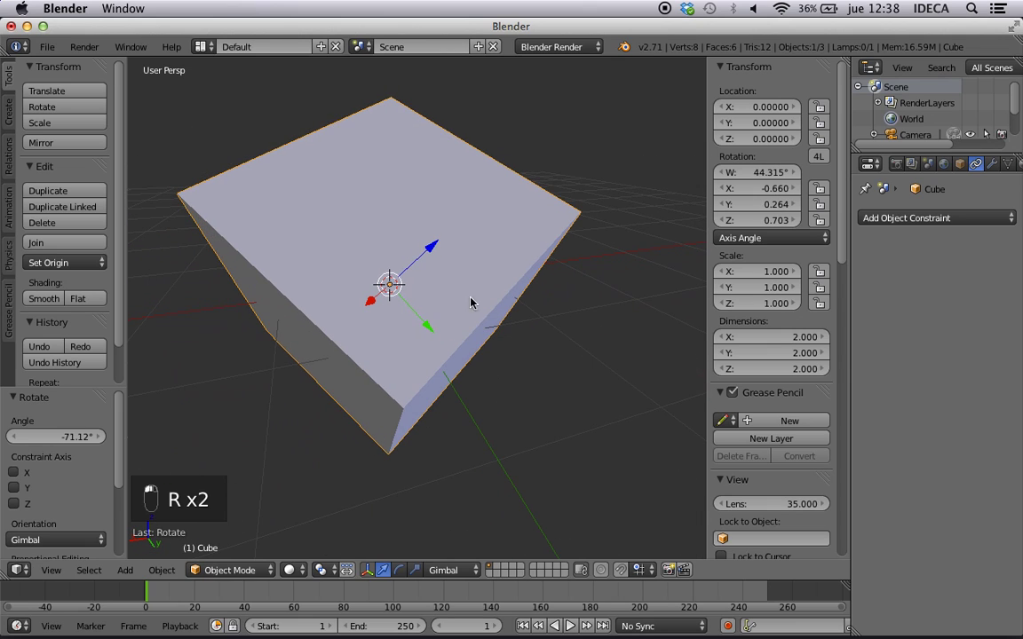
key("r")
left_click(358, 377)
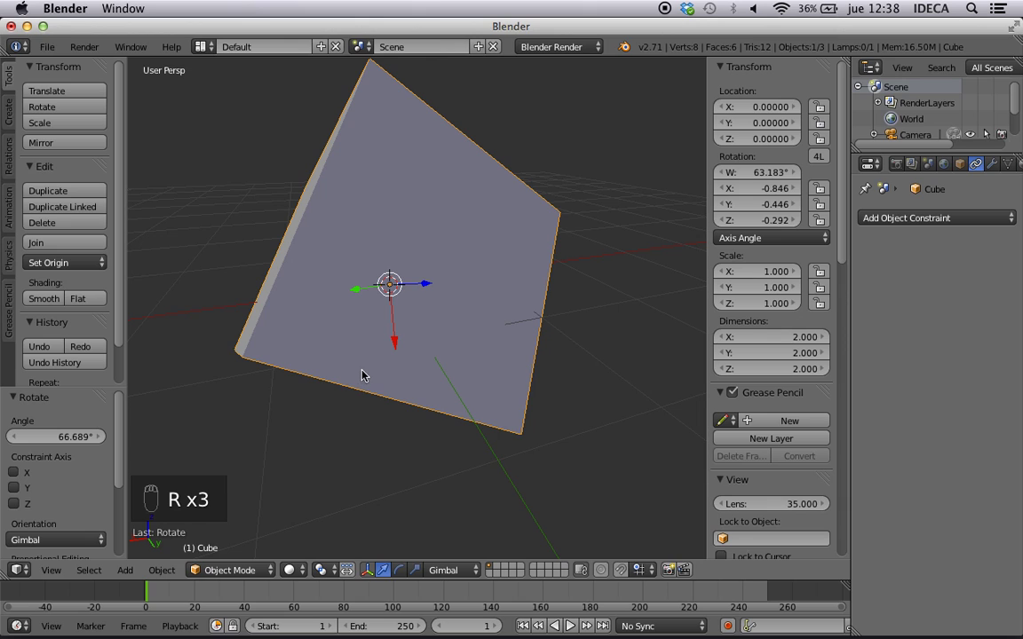
key("r")
left_click(398, 281)
middle_click_drag(398, 280, 468, 300)
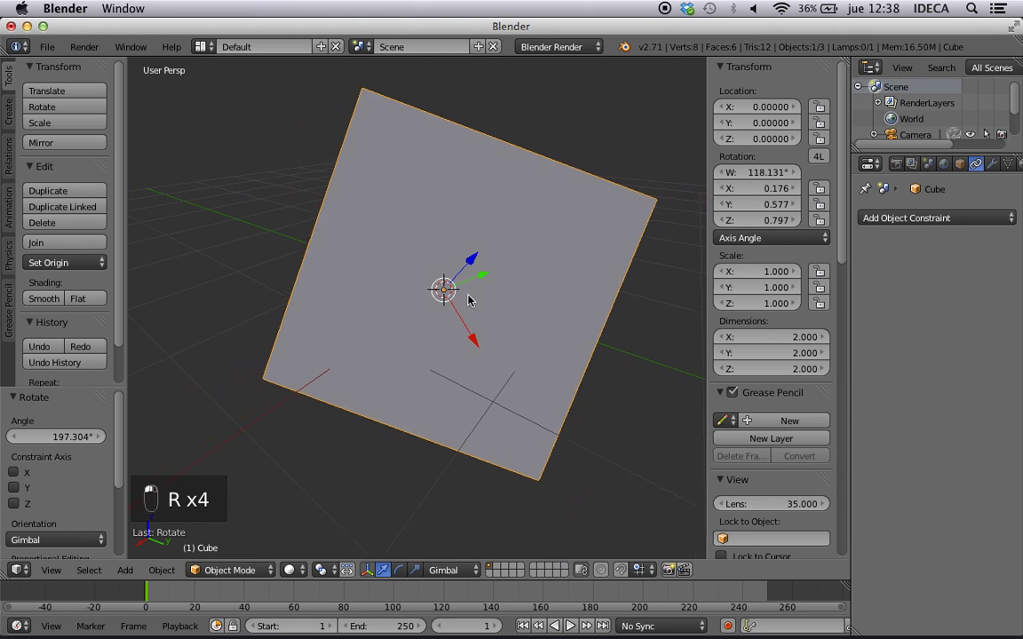
key("r")
left_click(513, 250)
key("r")
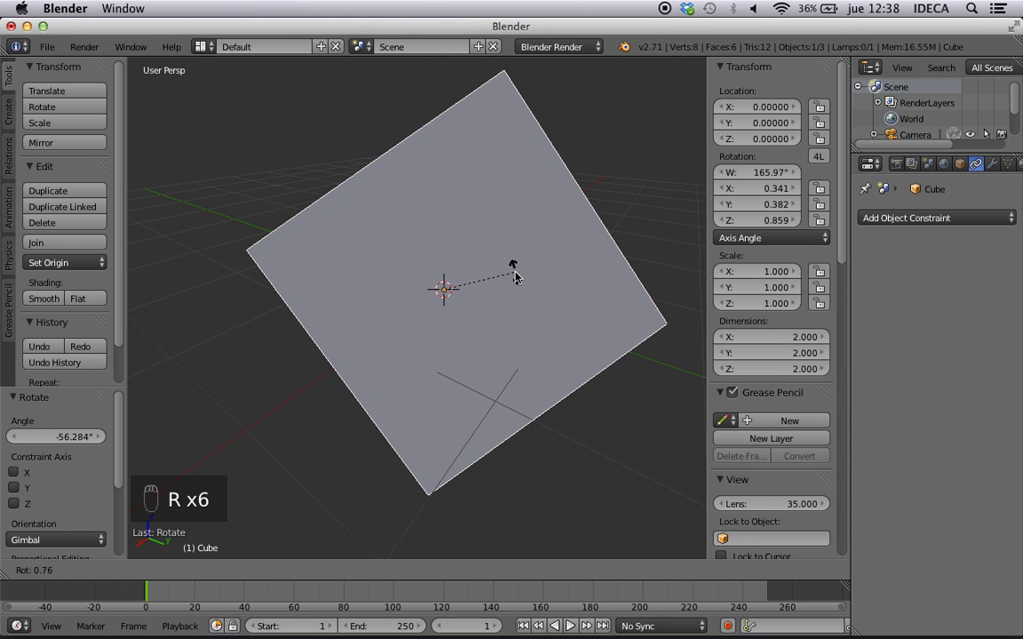
left_click(443, 269)
key("alt+r")
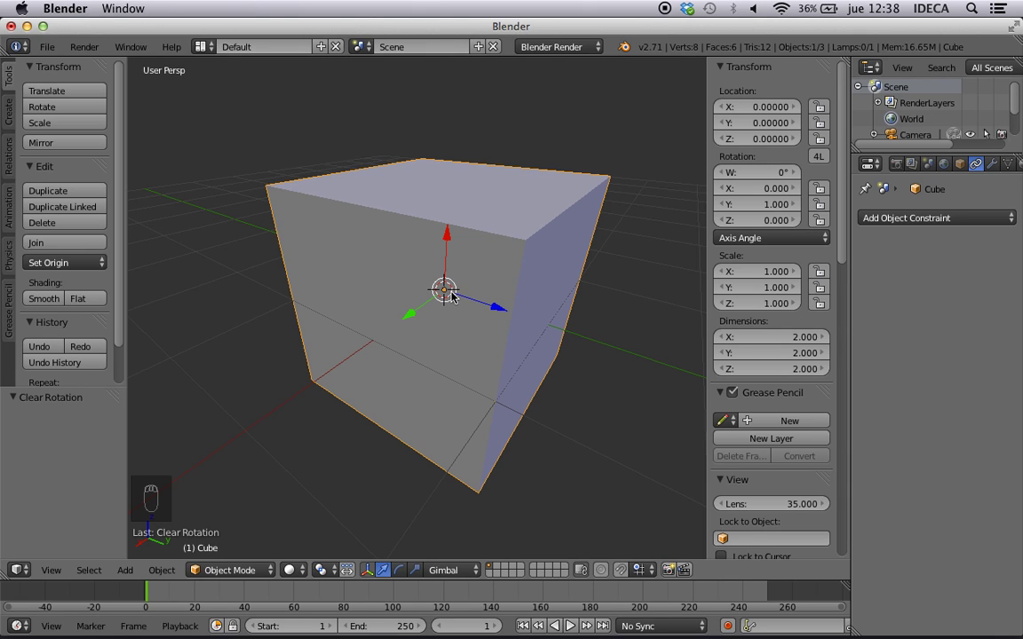
Turn the cube about its Y axis to a W angle of about -338° and set W back to 0°.
middle_click_drag(451, 296, 426, 315)
left_click_drag(759, 173, 621, 173)
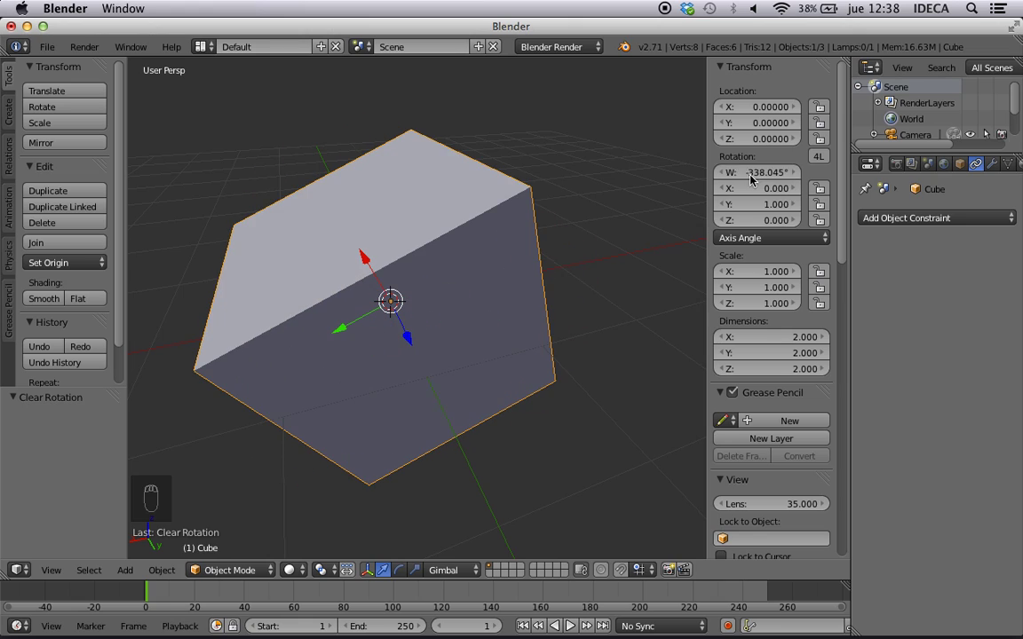
left_click(759, 173)
type("0")
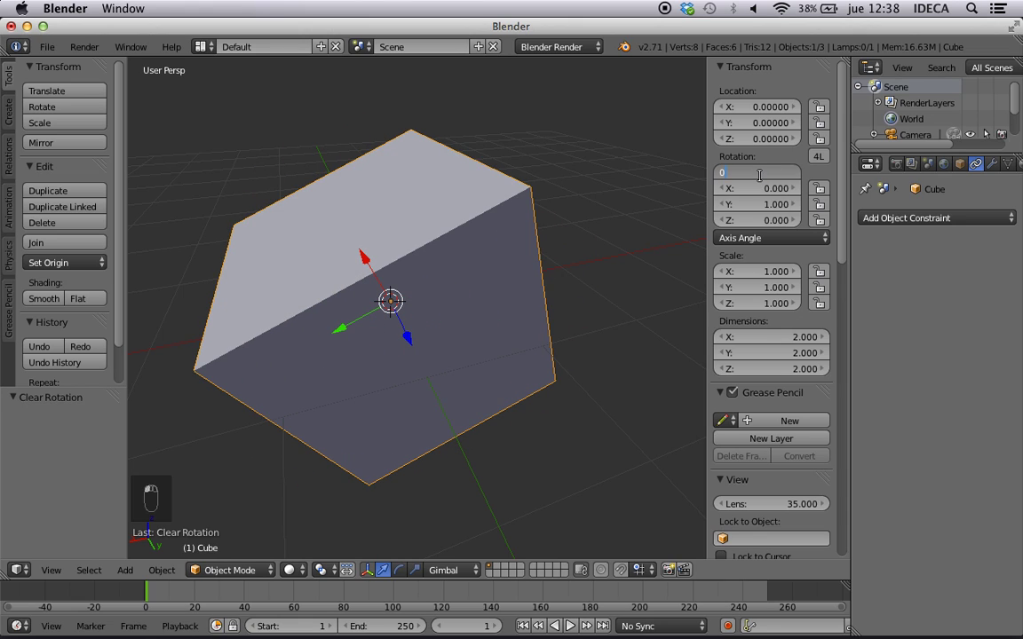
key("Return")
middle_click_drag(441, 274, 496, 303)
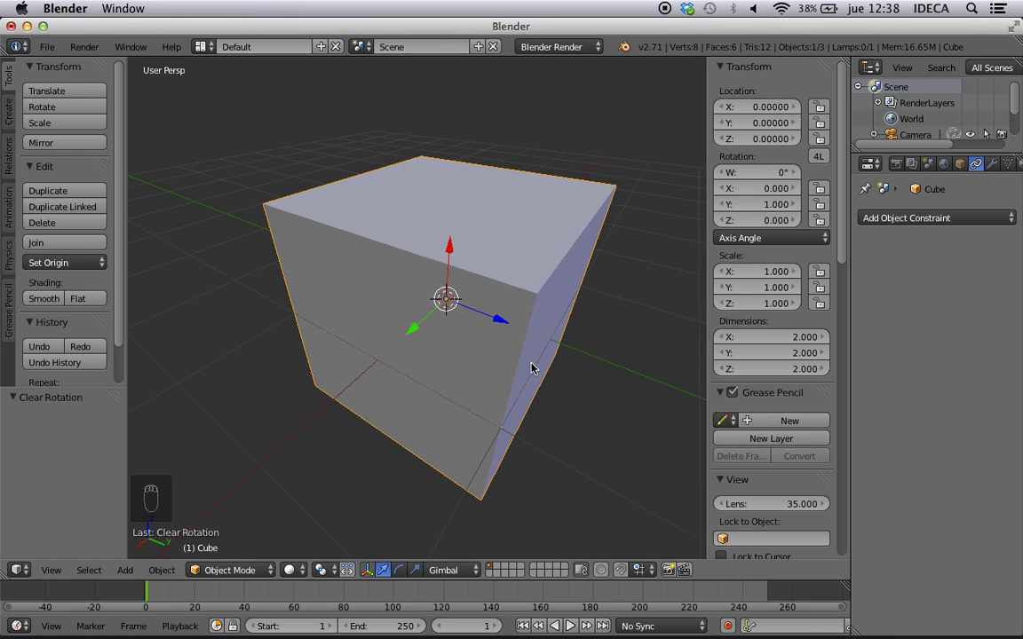
Set the cube's Axis Angle rotation axis to about X -21.3, Y -22.9 and Z -11.8.
left_click_drag(761, 189, 692, 189)
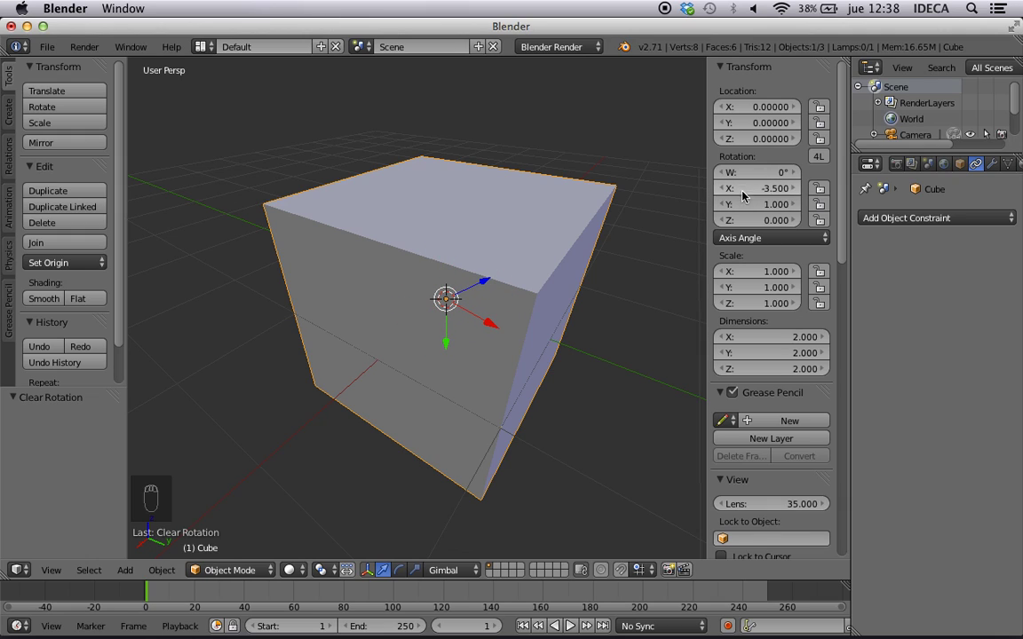
left_click_drag(761, 204, 832, 205)
left_click_drag(761, 204, 653, 220)
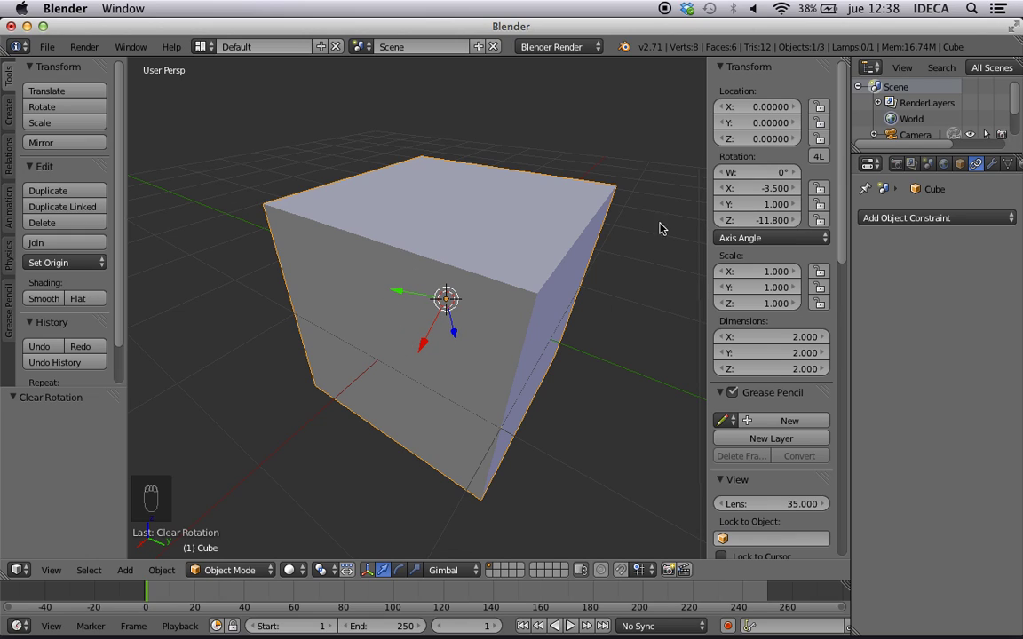
left_click_drag(723, 188, 597, 188)
mouse_move(769, 205)
left_mouse_down()
mouse_move(715, 207)
mouse_move(773, 215)
left_mouse_up()
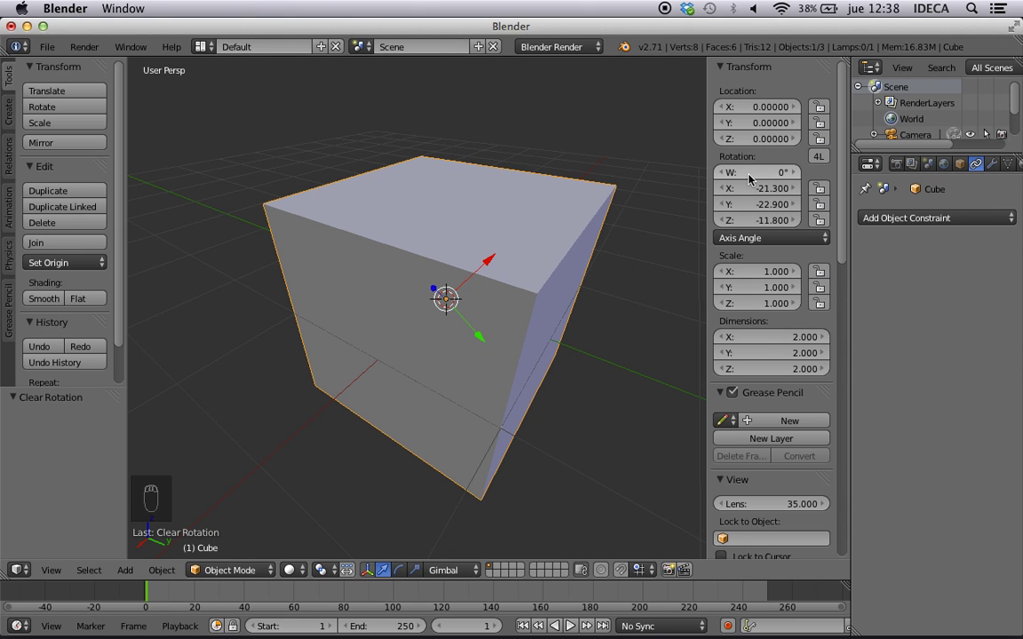
Turn the cube about the tilted rotation axis by varying its W angle and reset W to 0°.
left_click_drag(747, 174, 830, 189)
left_click(757, 173)
type("0")
key("Return")
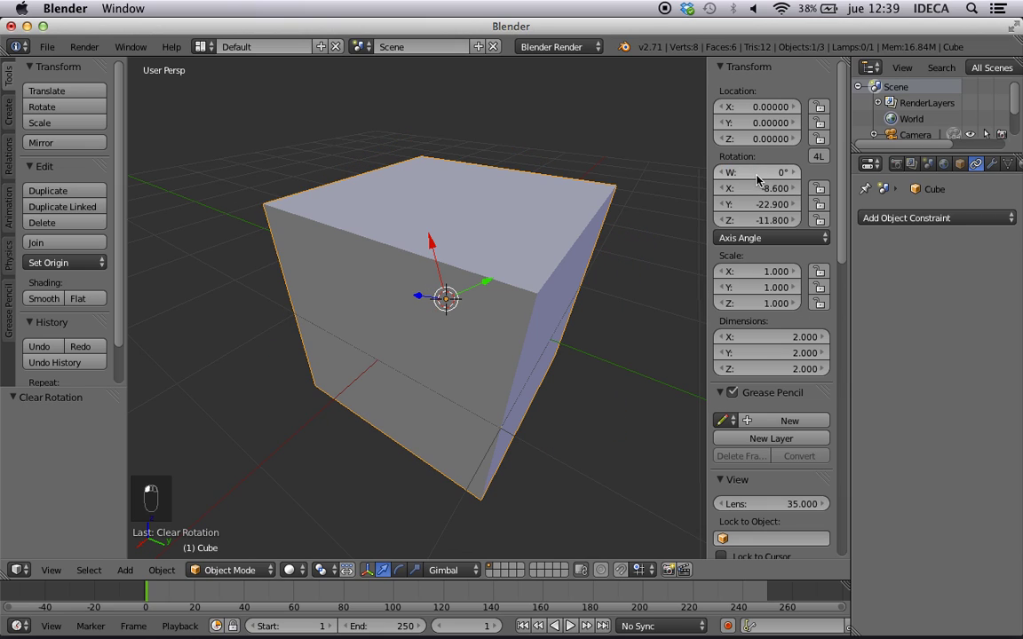
Change the rotation axis to about X -24.2, Y -11.5 and Z 7.7, and view the cube from the front.
left_click_drag(759, 188, 804, 220)
middle_click_drag(427, 299, 525, 270)
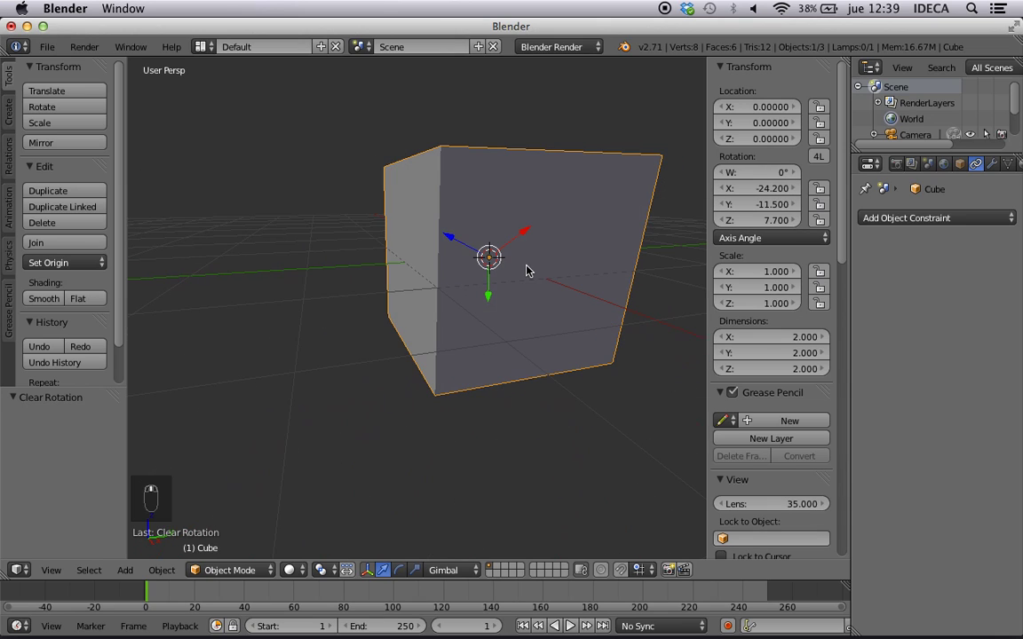
key("KP_1")
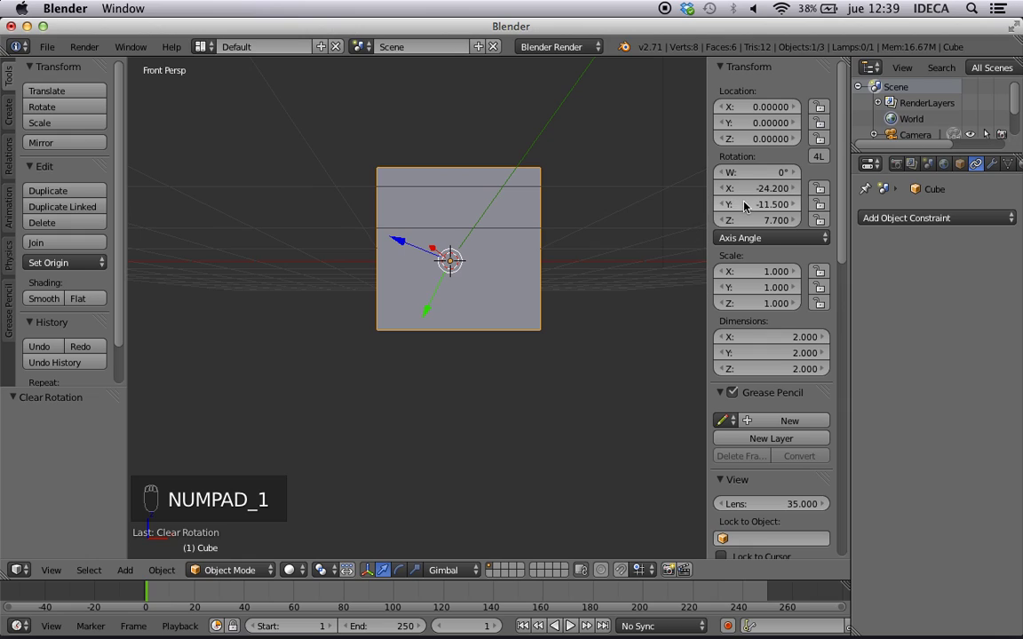
Set the cube's rotation axis Z to about 39.6 and try moving the cube along its gimbal Z axis.
mouse_move(764, 216)
left_mouse_down()
mouse_move(735, 216)
mouse_move(774, 223)
left_mouse_up()
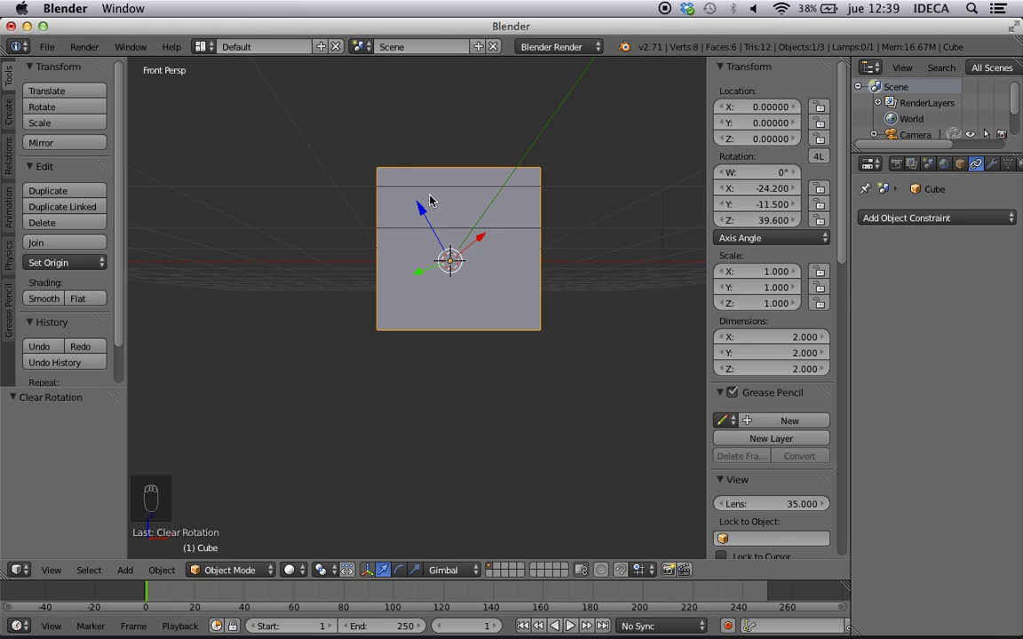
key("g")
key("z")
key("z")
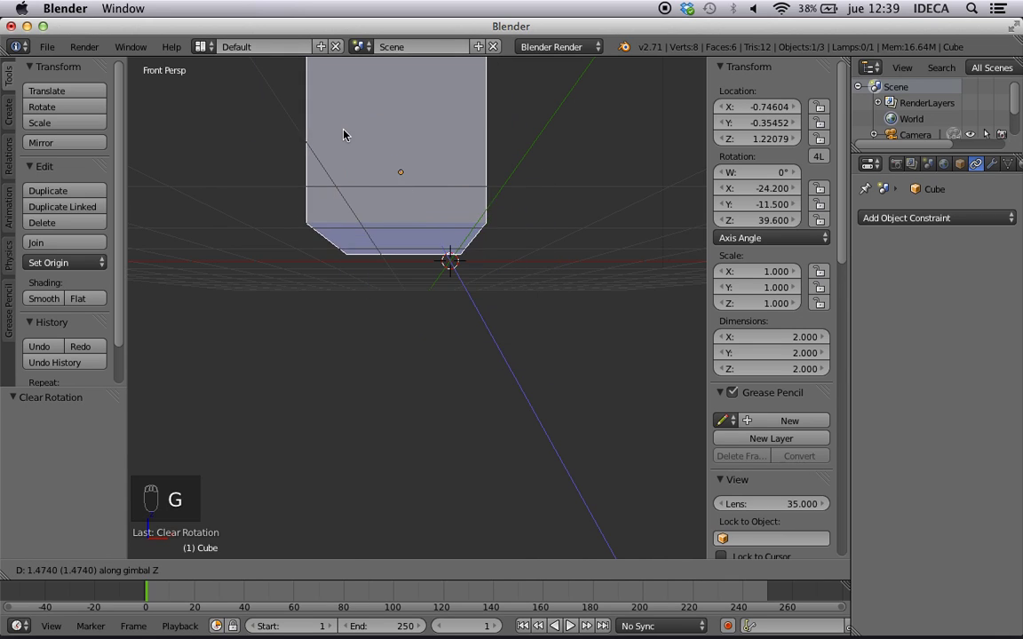
right_click(377, 174)
Turn the cube about the tilted axis to a W angle of about 389.6° and clear its rotation.
middle_click_drag(436, 206, 427, 239)
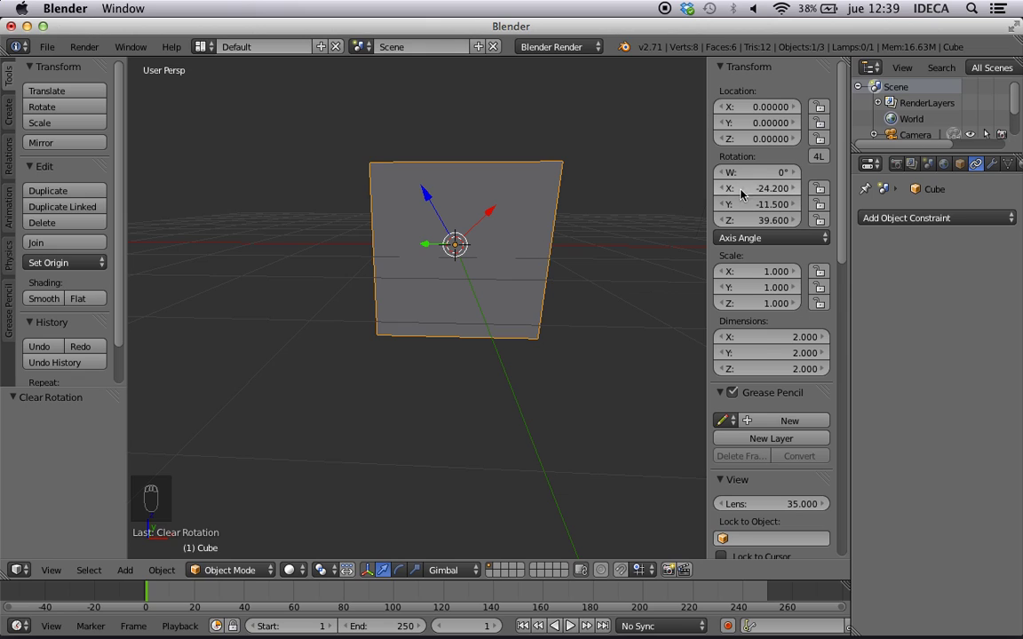
left_click_drag(754, 172, 726, 178)
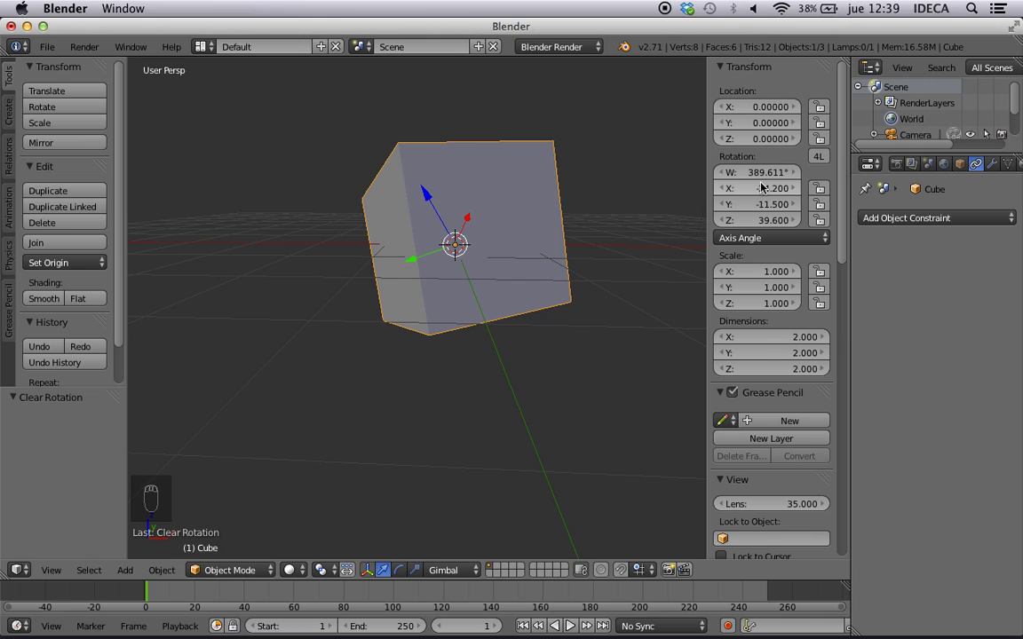
key("alt+r")
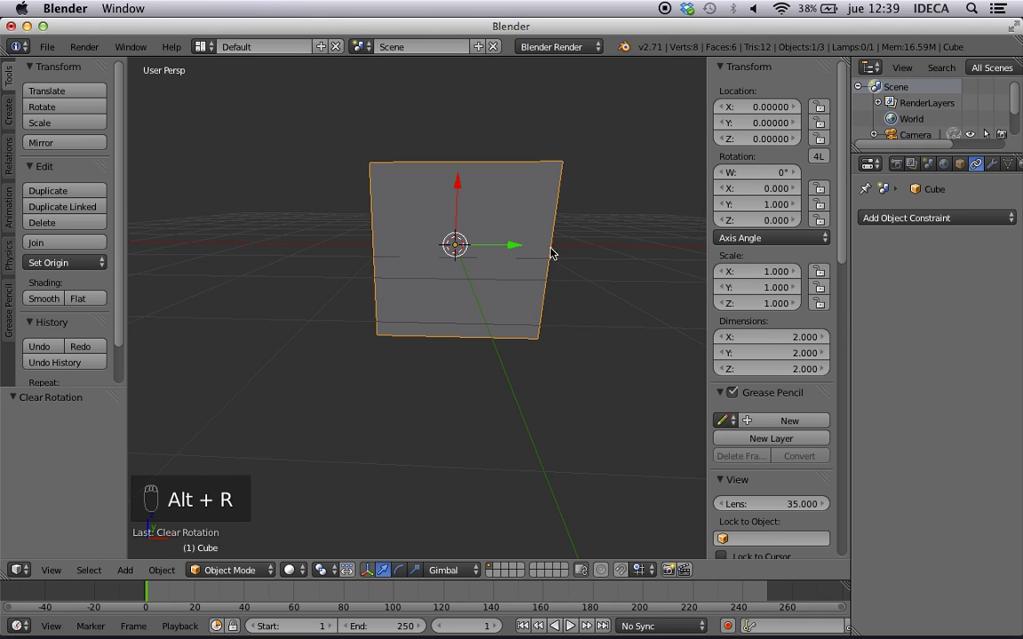
Switch the cube's rotation mode to Quaternion (WXYZ).
left_click(753, 238)
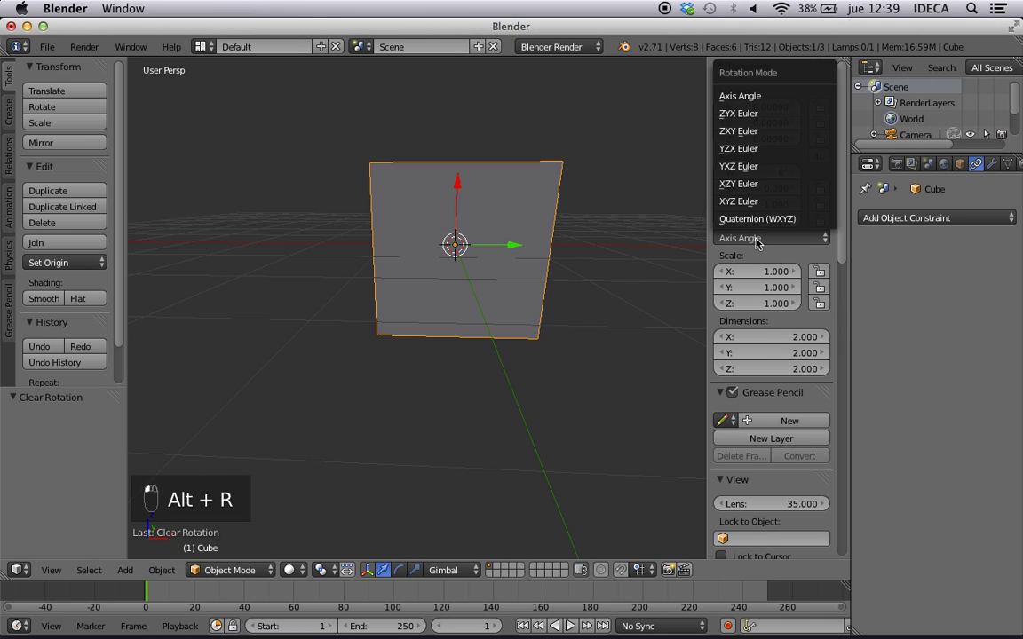
left_click(745, 222)
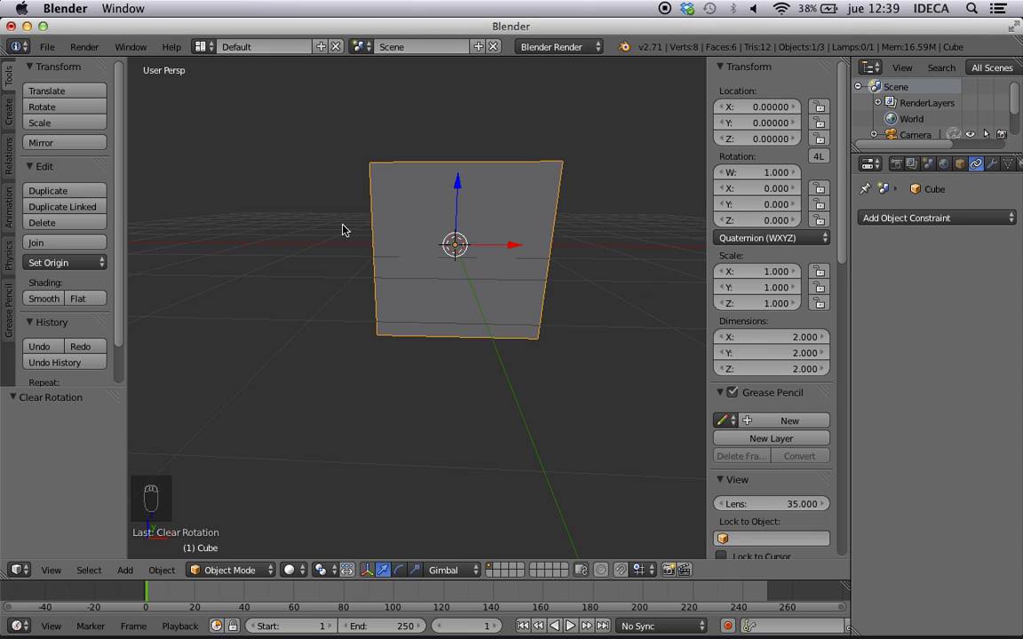
middle_click_drag(509, 282, 402, 296)
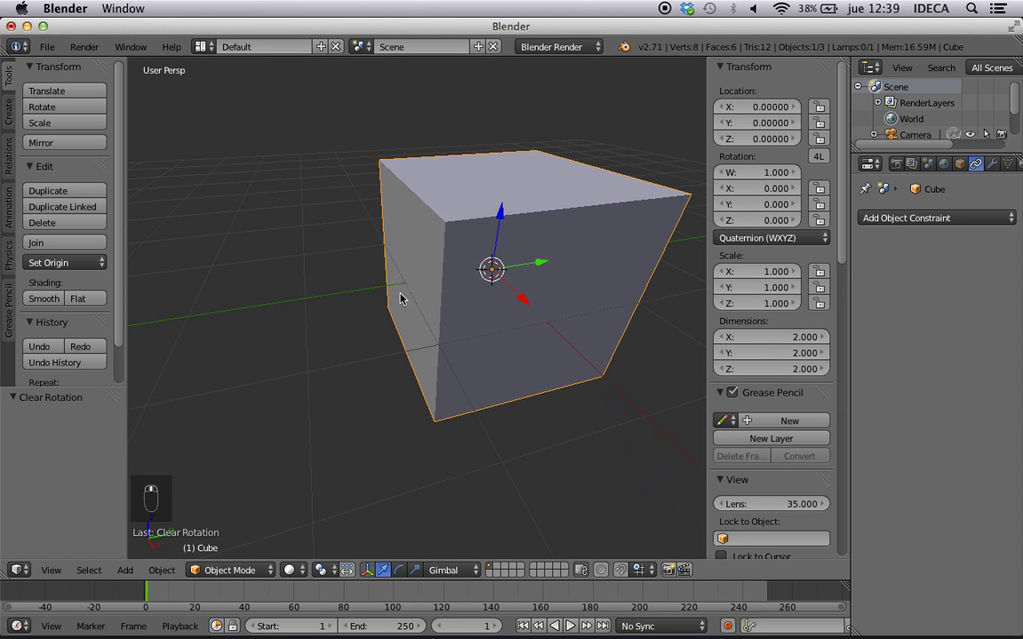
Try quaternion rotation on the cube with free rotations and an X value of about -0.160, and clear the rotation.
key("r")
left_click(451, 206)
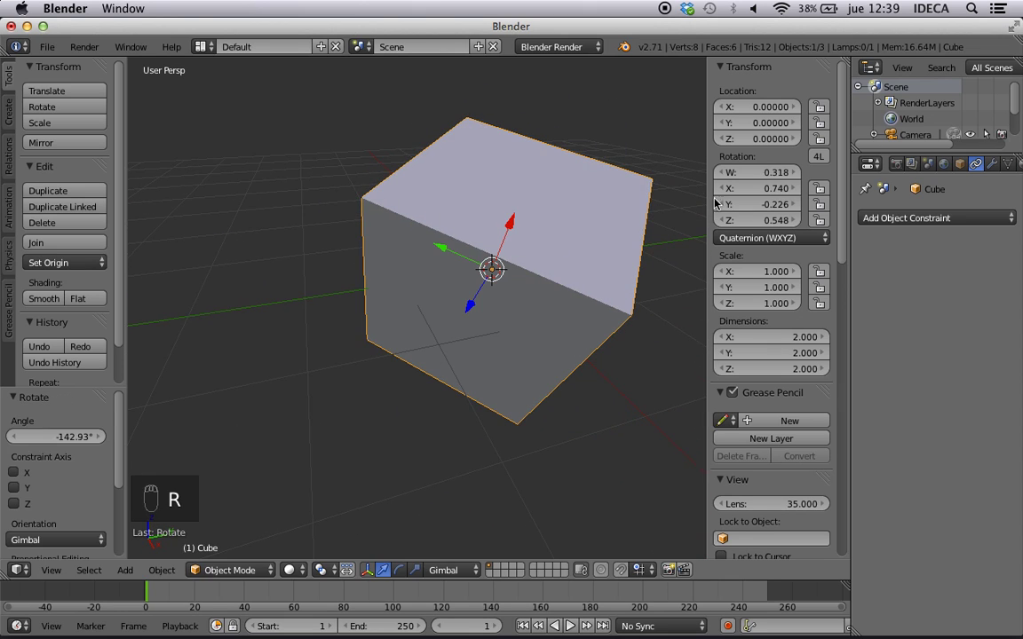
left_click_drag(756, 189, 743, 189)
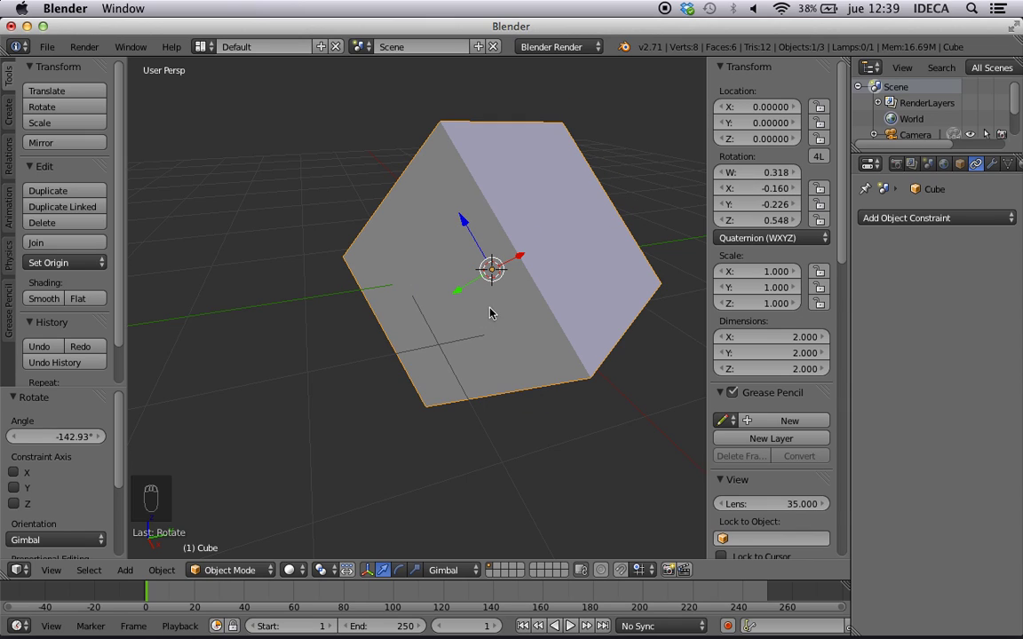
key("r")
left_click(507, 191)
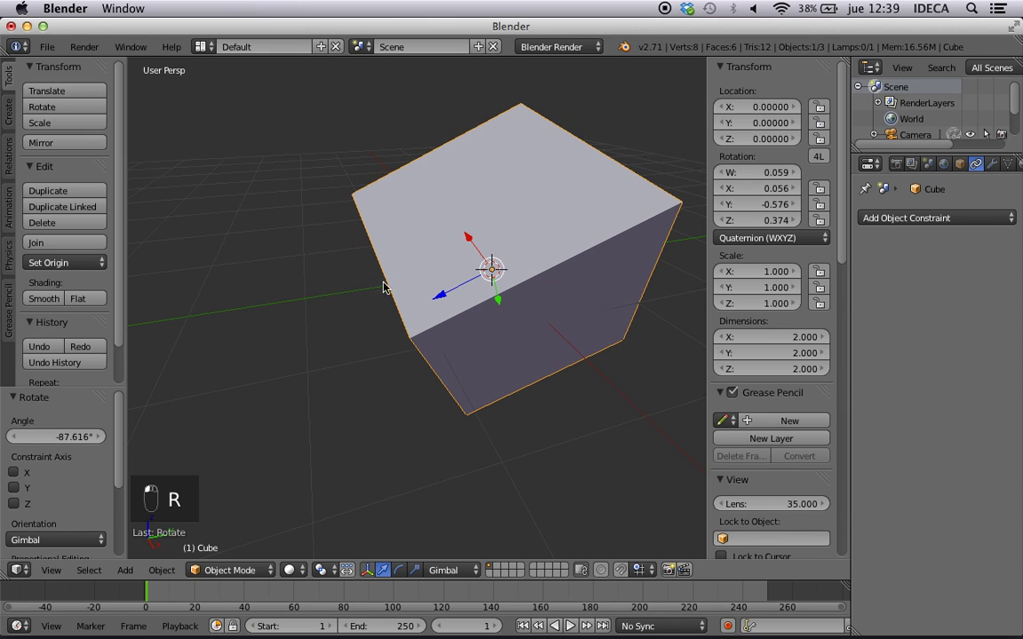
mouse_move(477, 259)
middle_mouse_down()
mouse_move(411, 303)
mouse_move(482, 279)
middle_mouse_up()
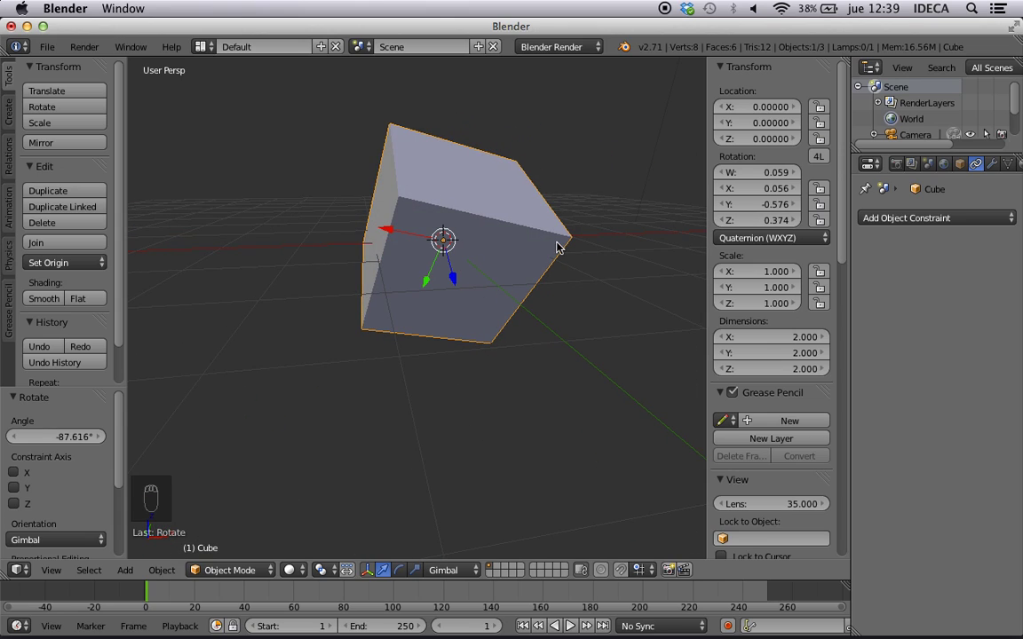
key("alt+r")
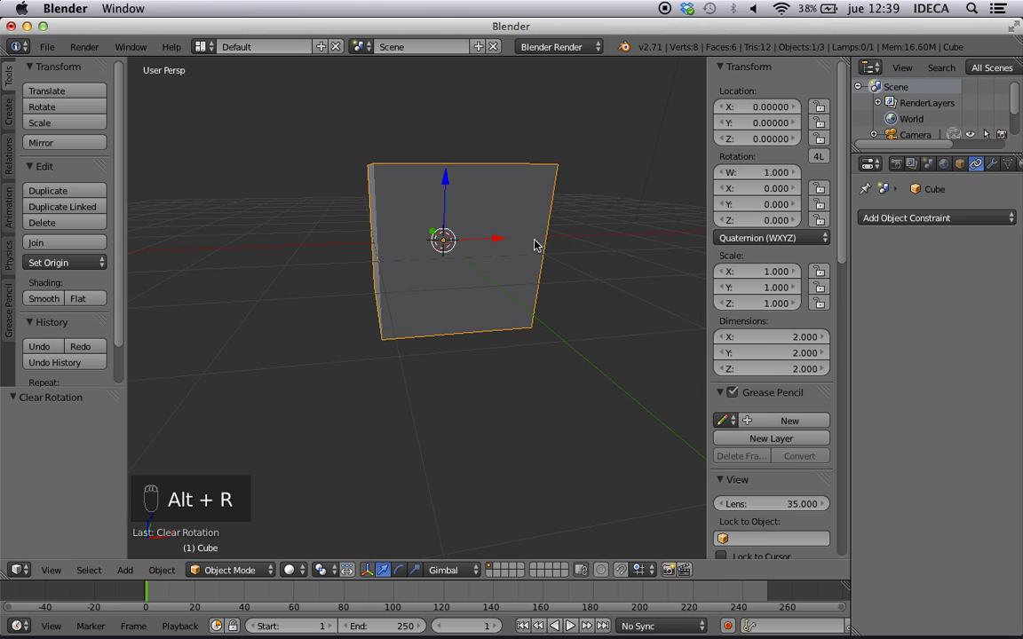
Switch the transform orientation to View and hide the cube's transform properties.
left_click(450, 571)
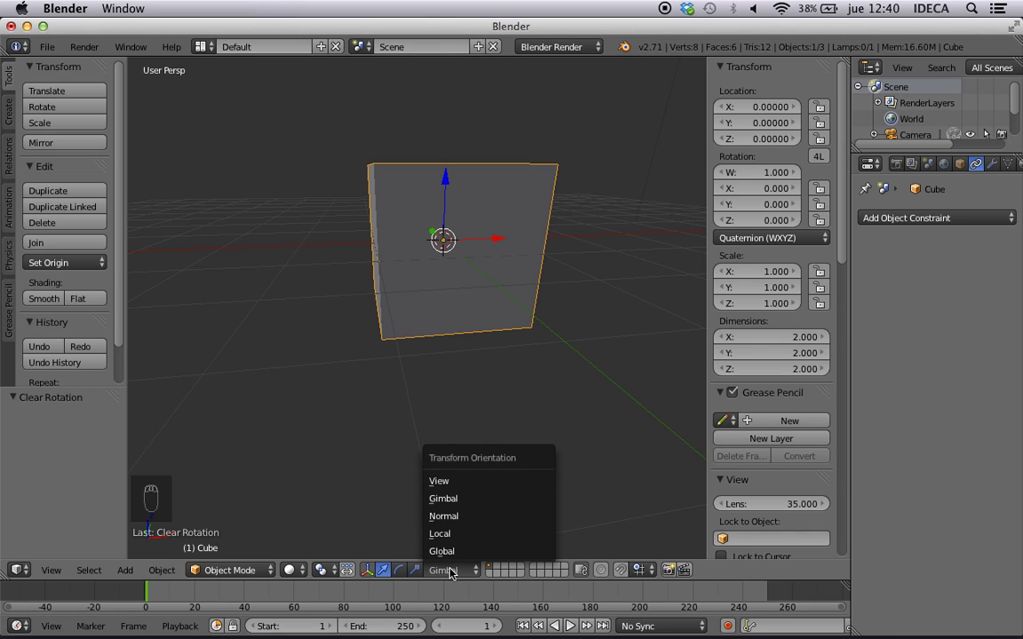
left_click(440, 481)
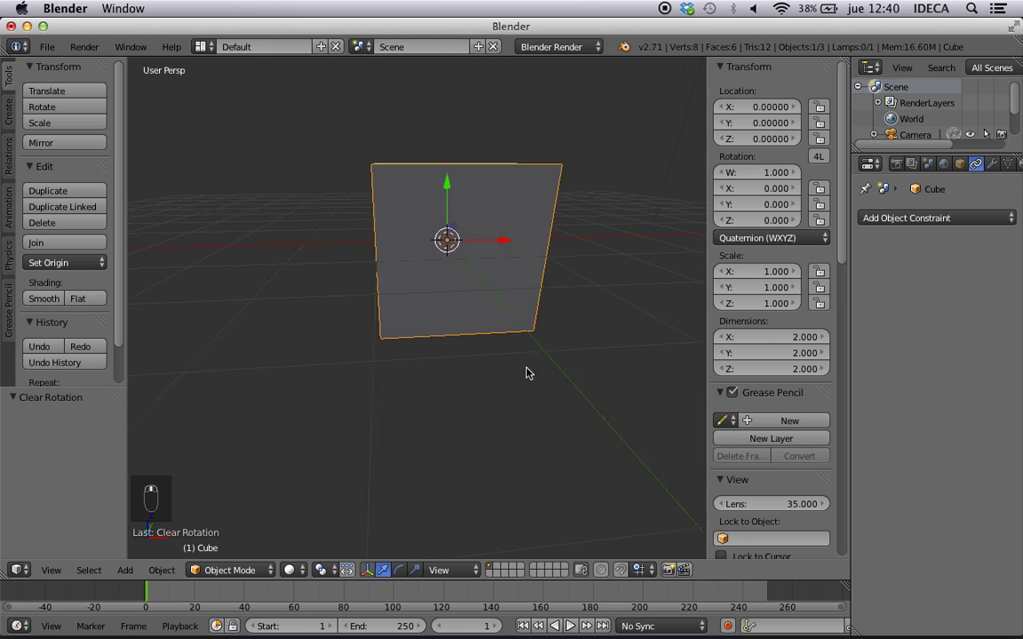
middle_click_drag(525, 373, 262, 394)
key("KP_1")
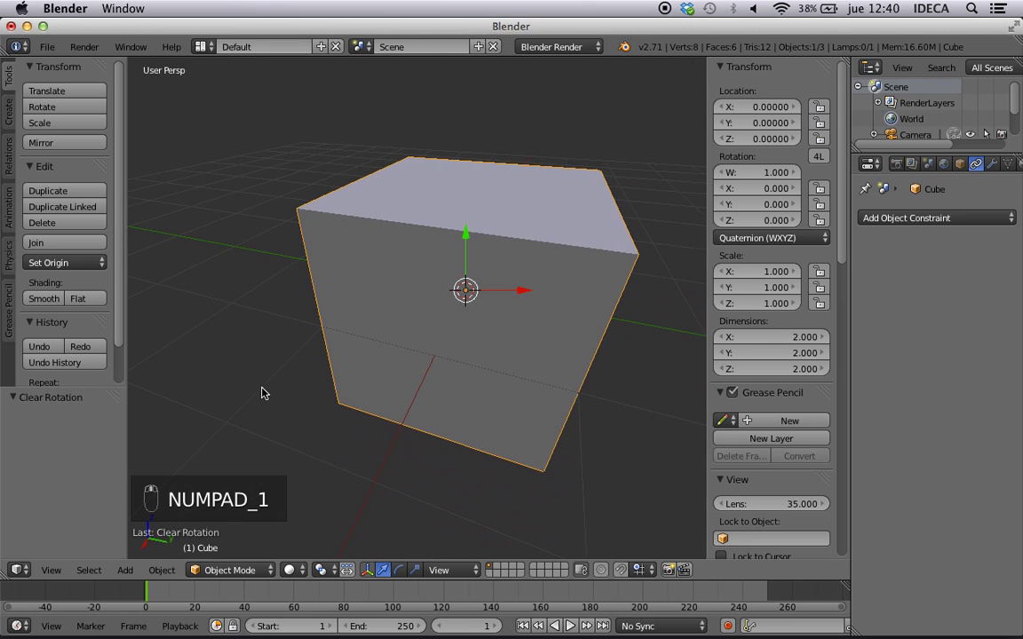
middle_click_drag(357, 388, 392, 404)
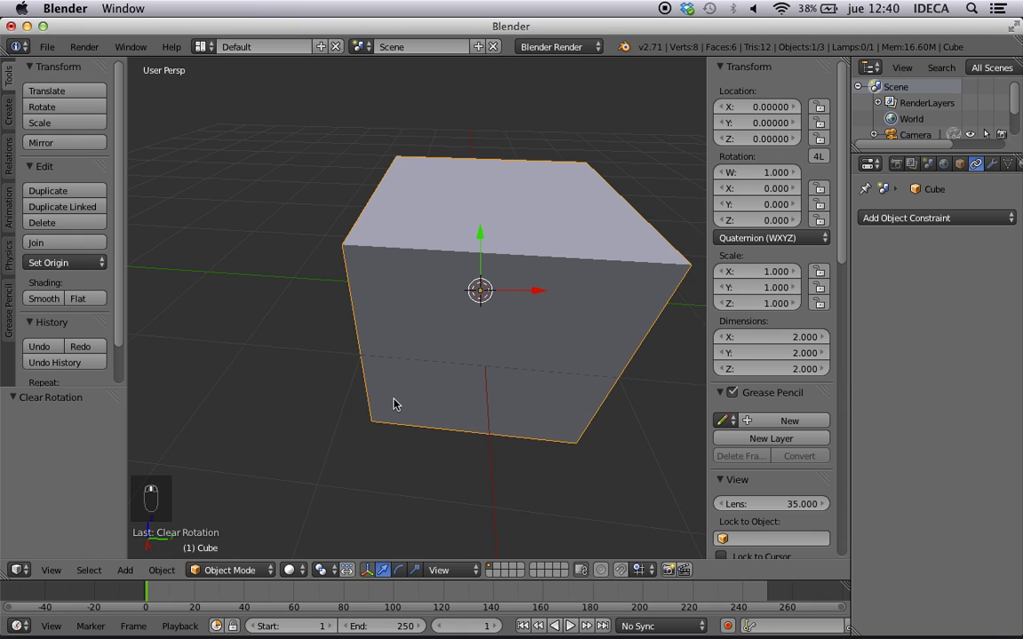
key("n")
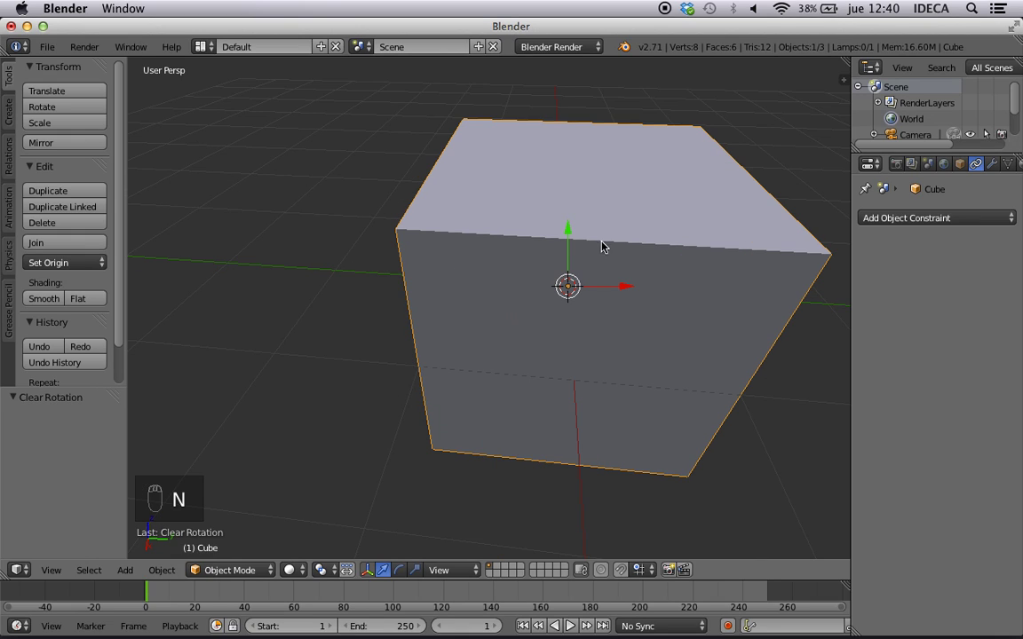
scroll(583, 304, "down", 4)
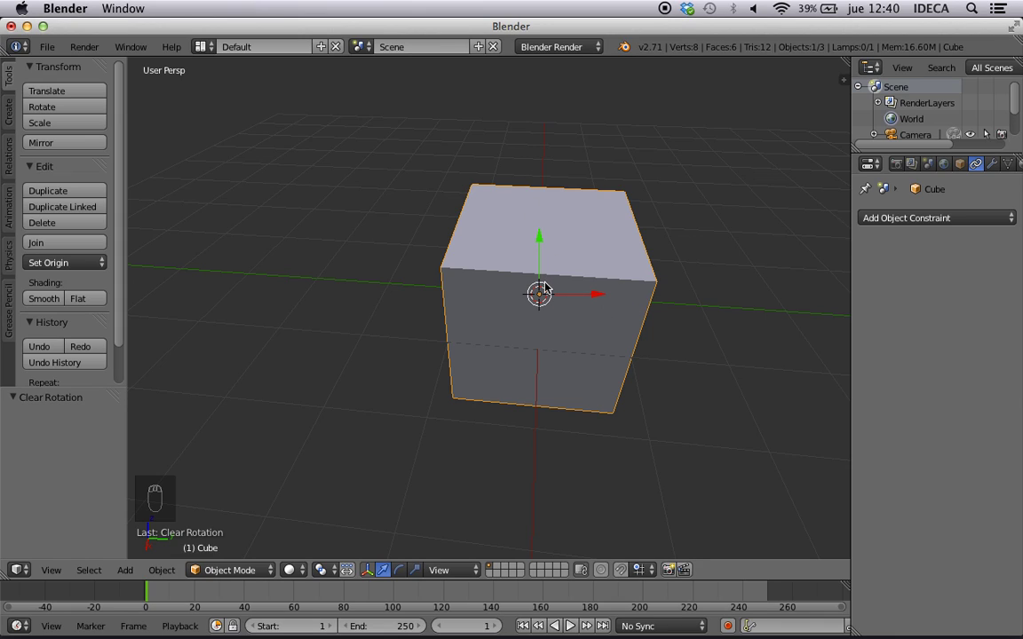
Try moving the cube along the view X axis and the view Y axis, and cancel the move.
key("g")
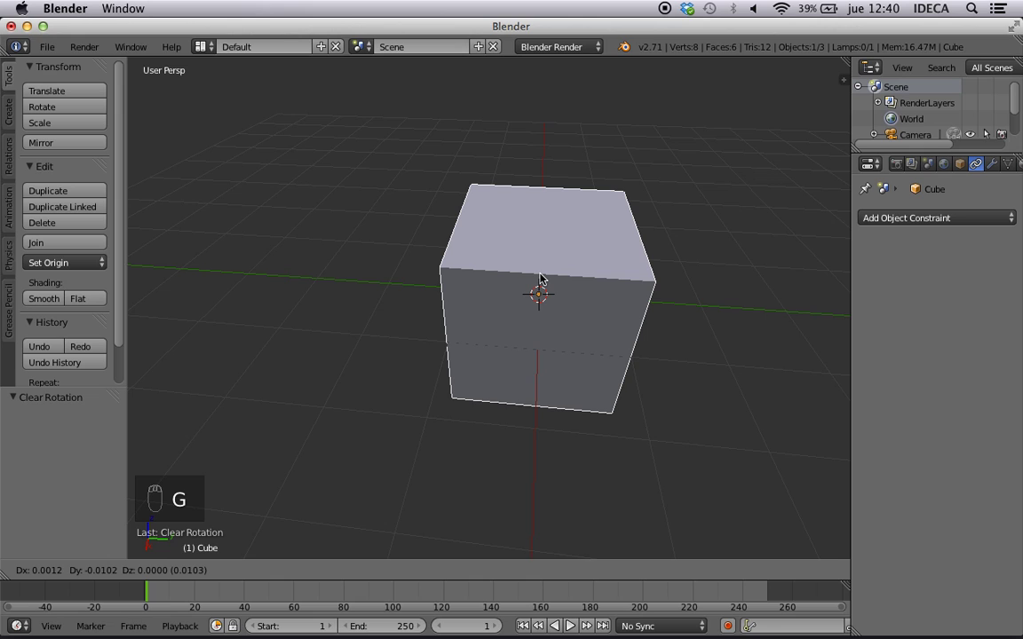
key("x")
key("x")
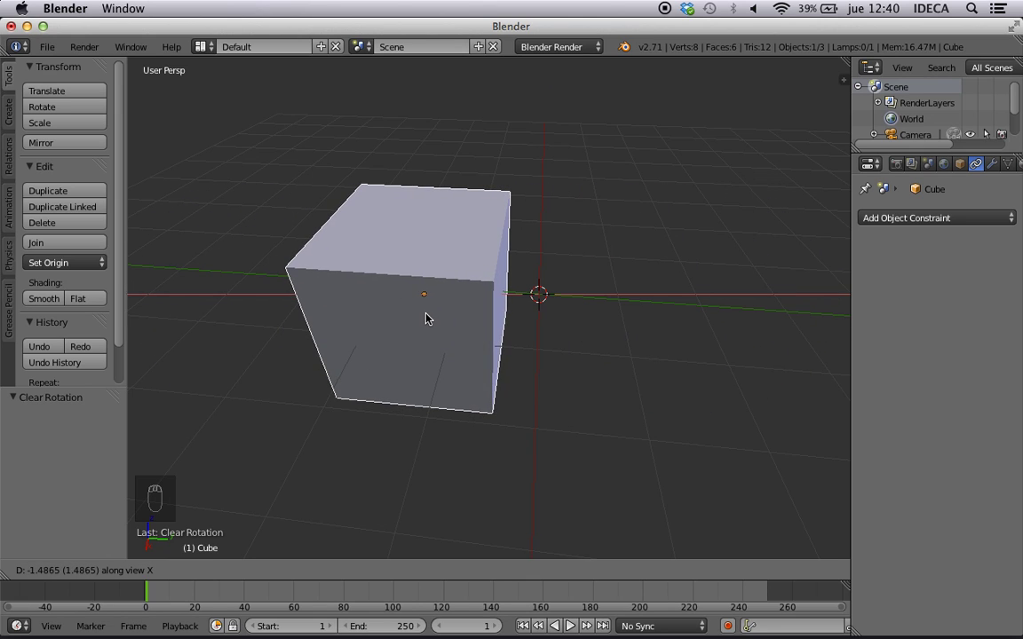
key("y")
key("y")
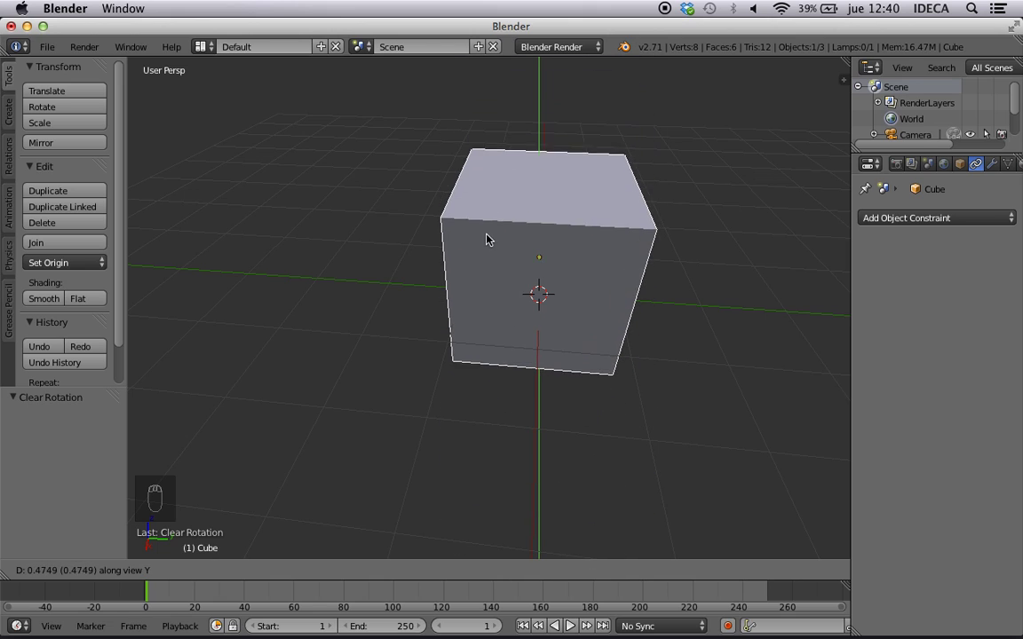
right_click(480, 221)
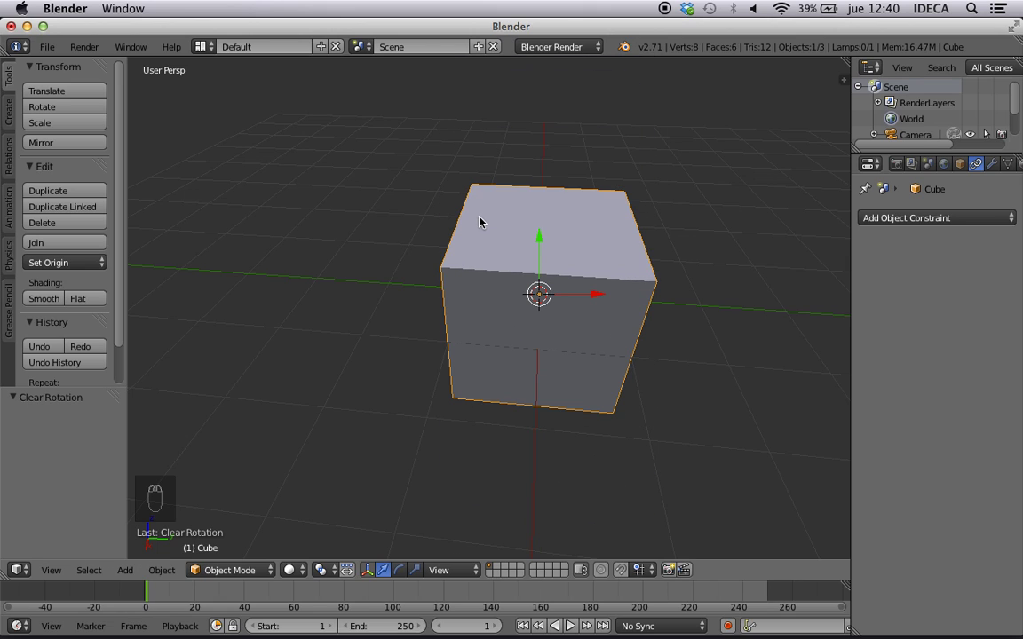
Try moving the cube along the view Z axis, cancel it, and examine the View axes from several angles.
key("g")
key("z")
key("z")
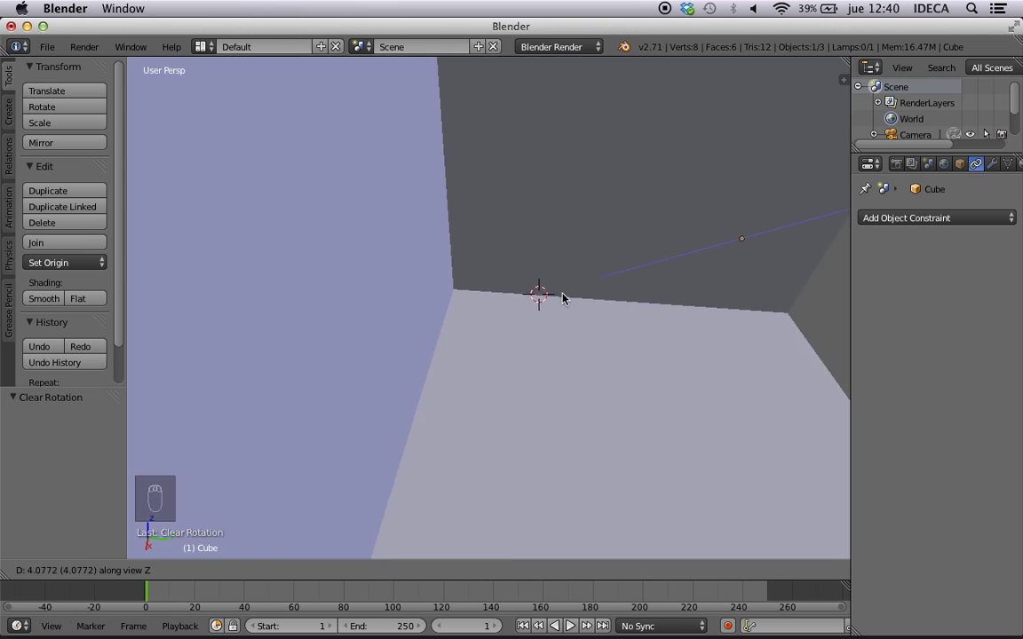
key("Escape")
middle_click_drag(543, 280, 393, 253)
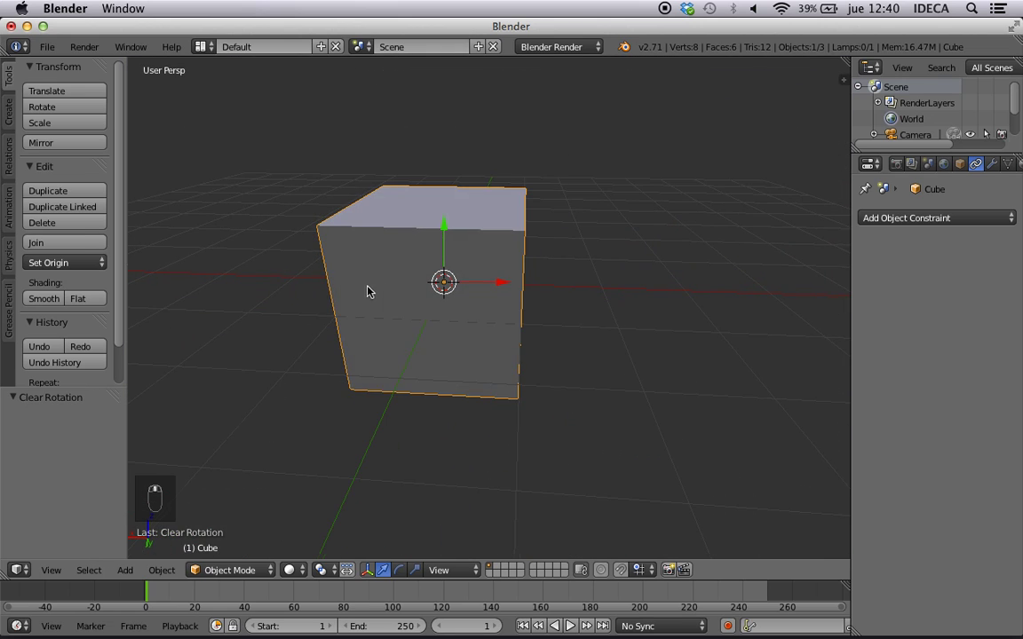
middle_click_drag(369, 292, 489, 311)
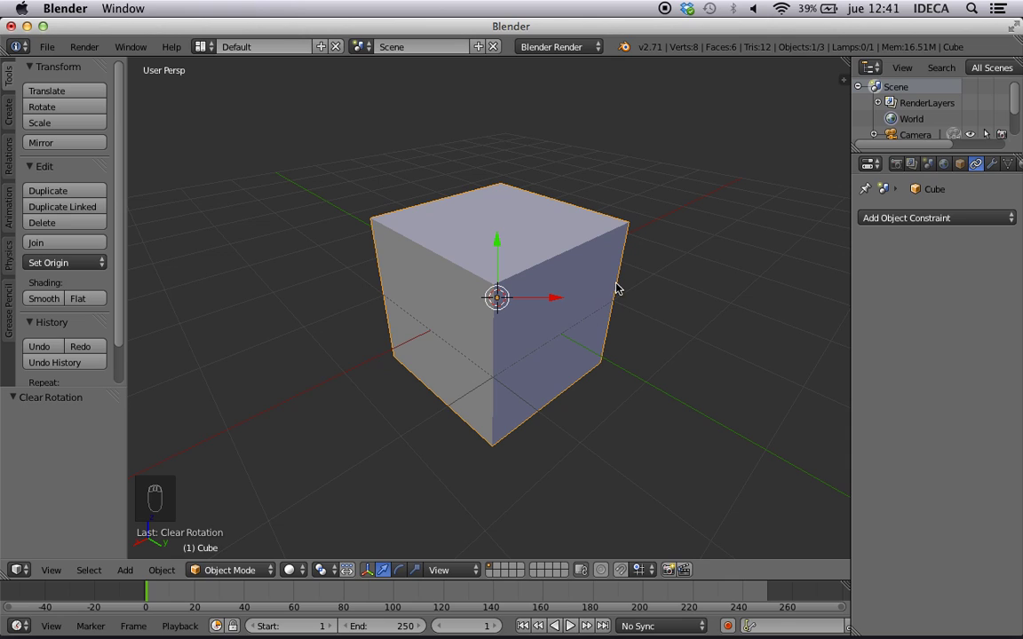
middle_click_drag(616, 288, 470, 294)
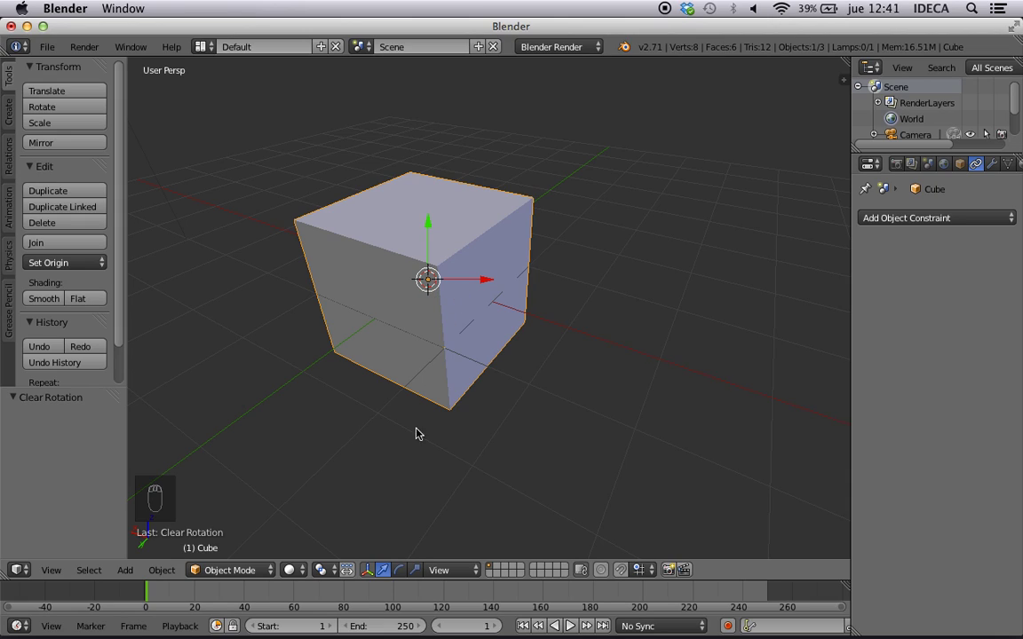
Clear the cube's rotation and create a custom transform orientation from the cube.
key("alt+r")
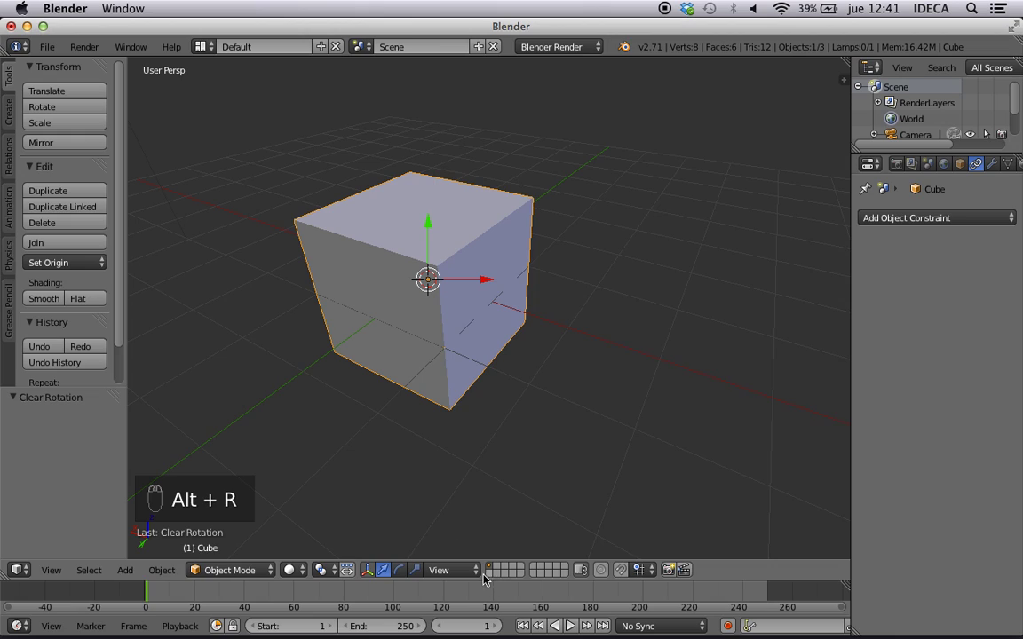
left_click(448, 570)
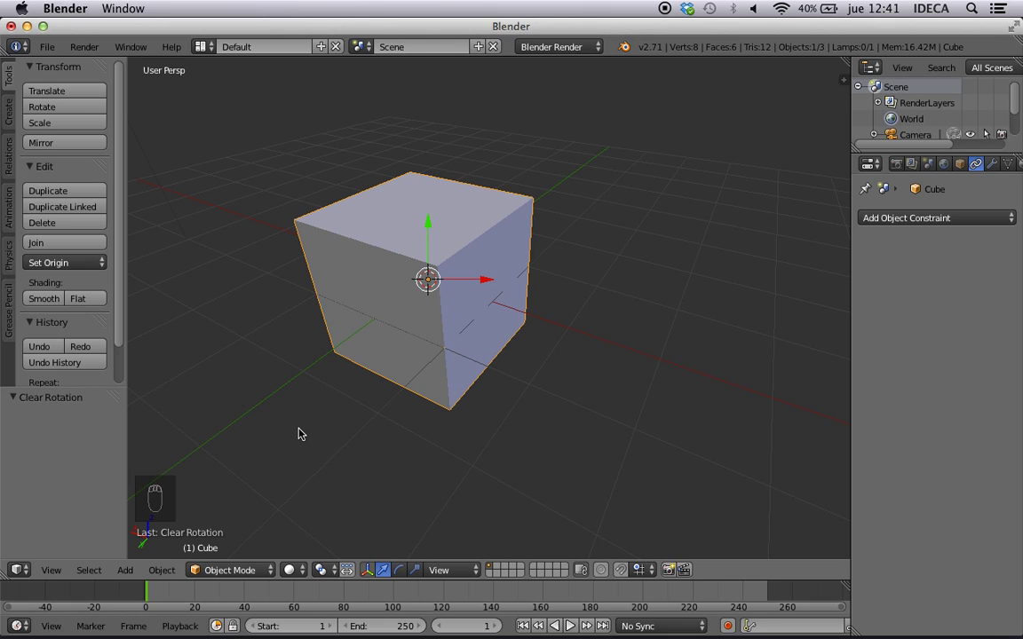
key("ctrl+alt+space")
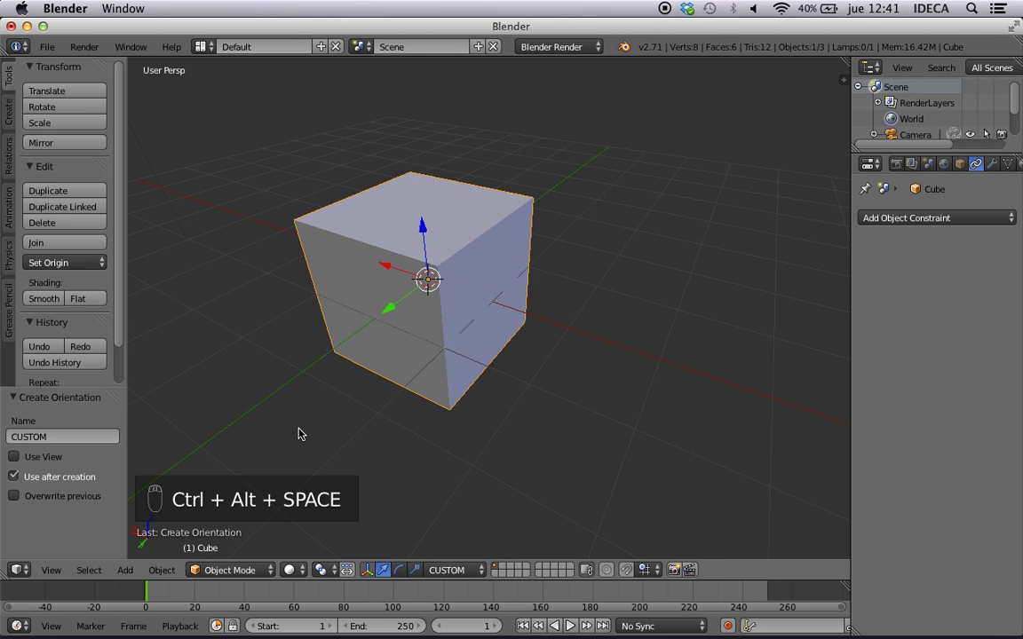
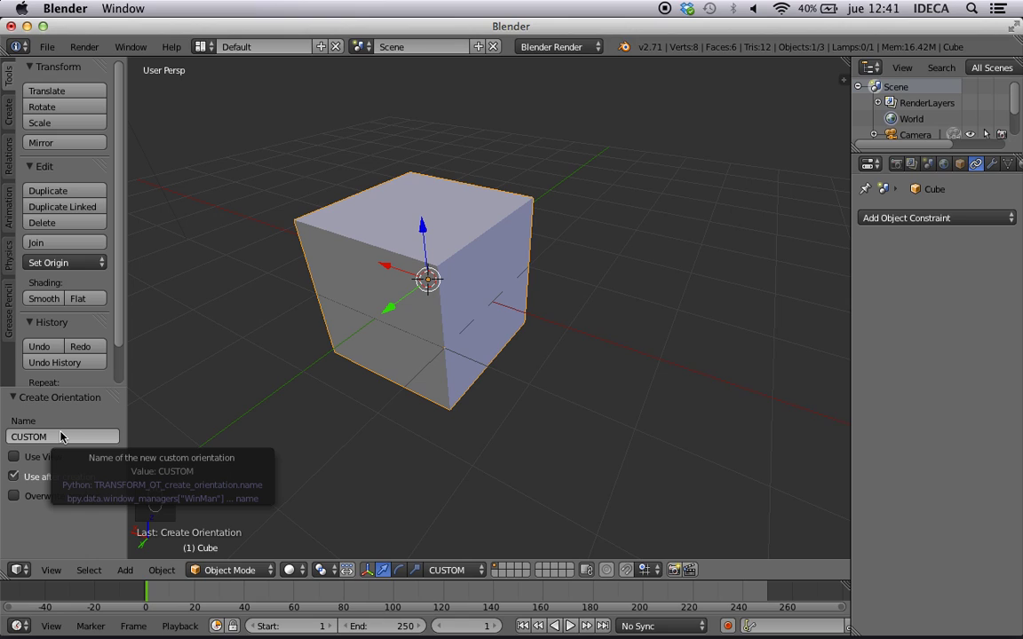
Load a fresh default scene and start the Screencast Keys display.
key("super+n")
left_click(447, 414)
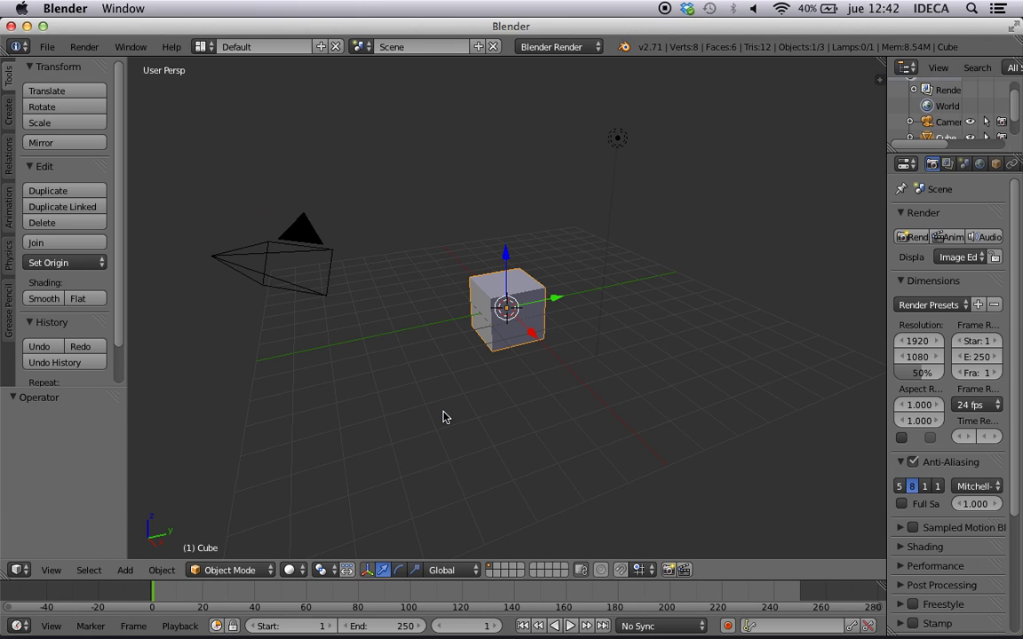
key("n")
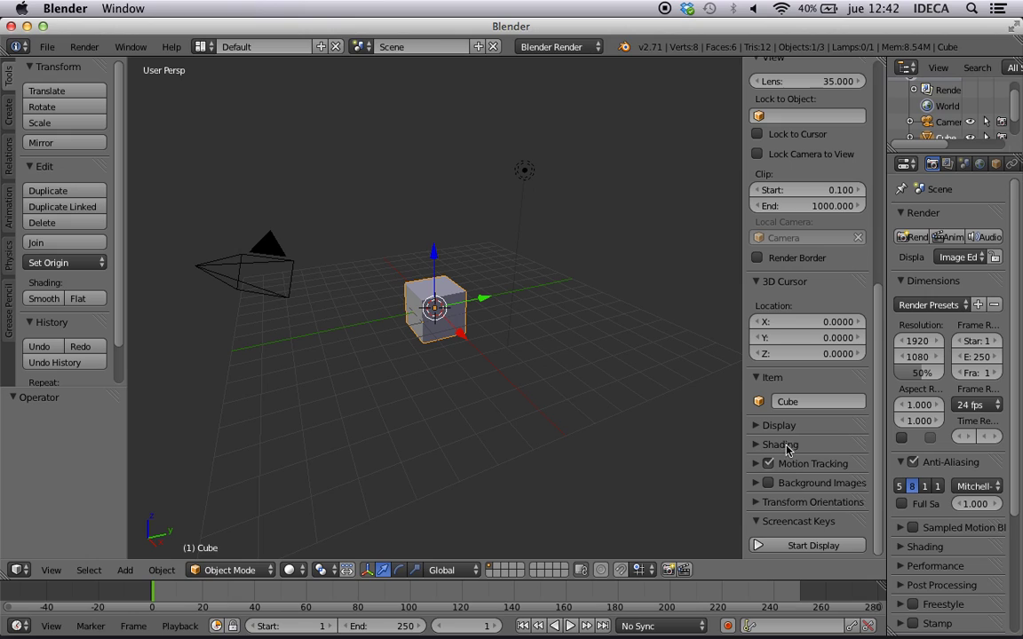
left_click(792, 544)
key("n")
scroll(457, 399, "down", 2)
scroll(457, 399, "up", 5)
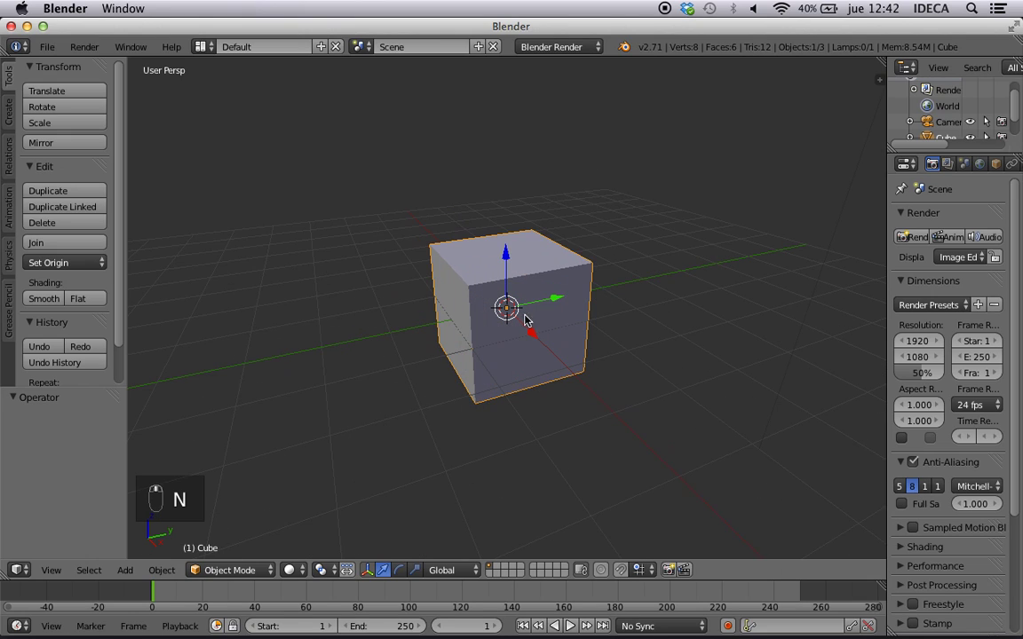
left_click(448, 578)
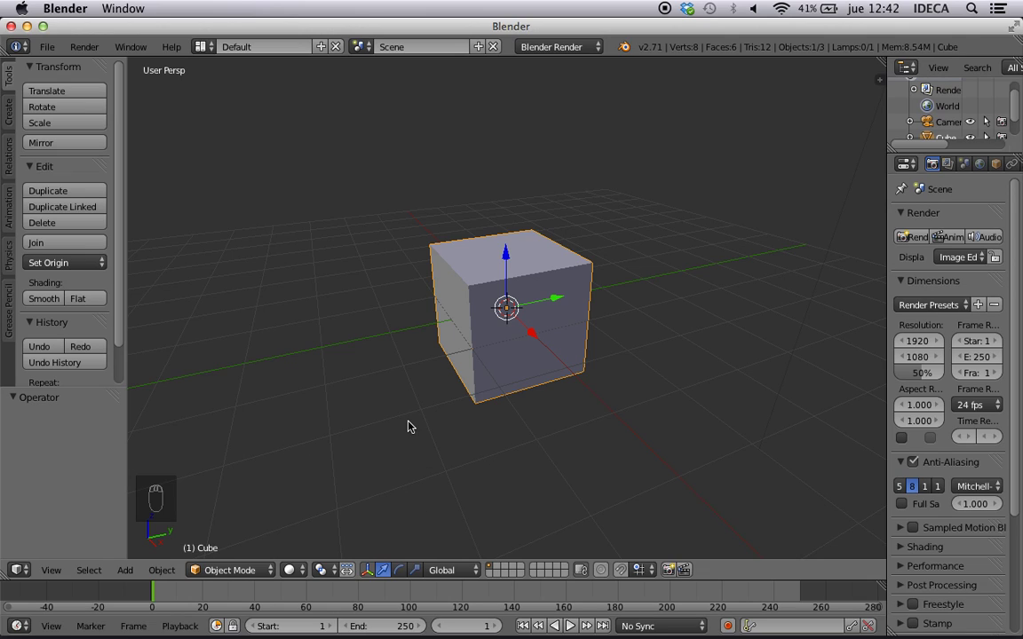
Show the cube in front orthographic view and set the transform orientation to Local.
key("KP_1")
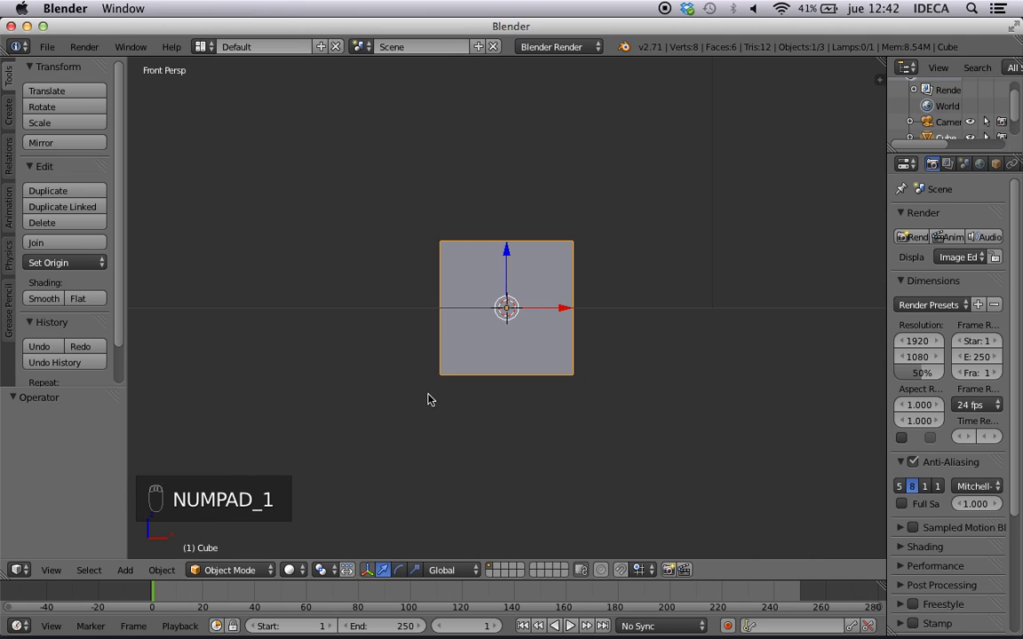
key("KP_5")
scroll(515, 374, "up", 1)
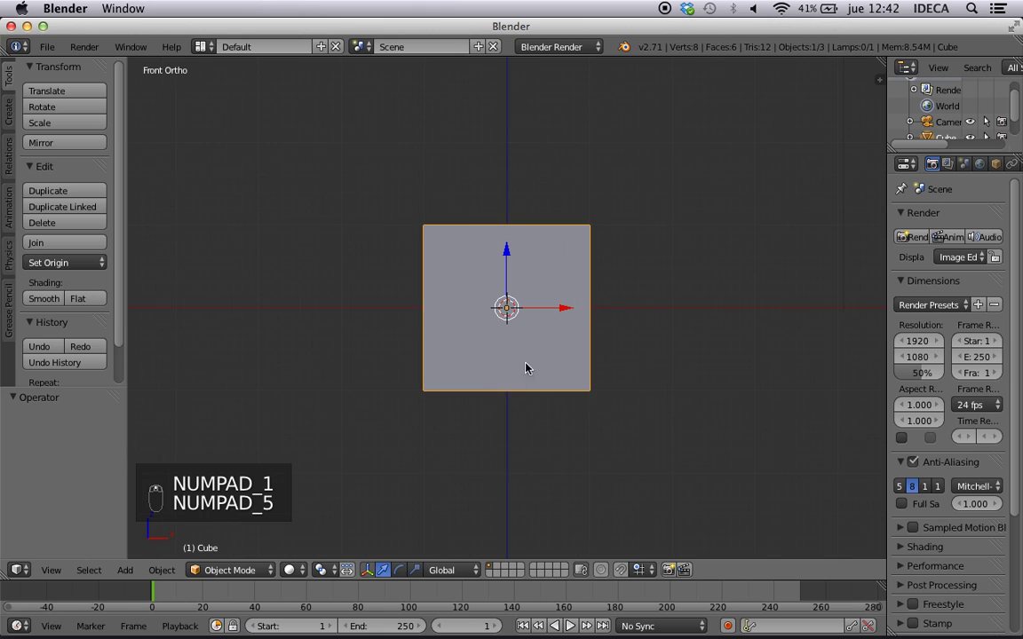
middle_click_drag(526, 369, 470, 401, "shift")
left_click(448, 569)
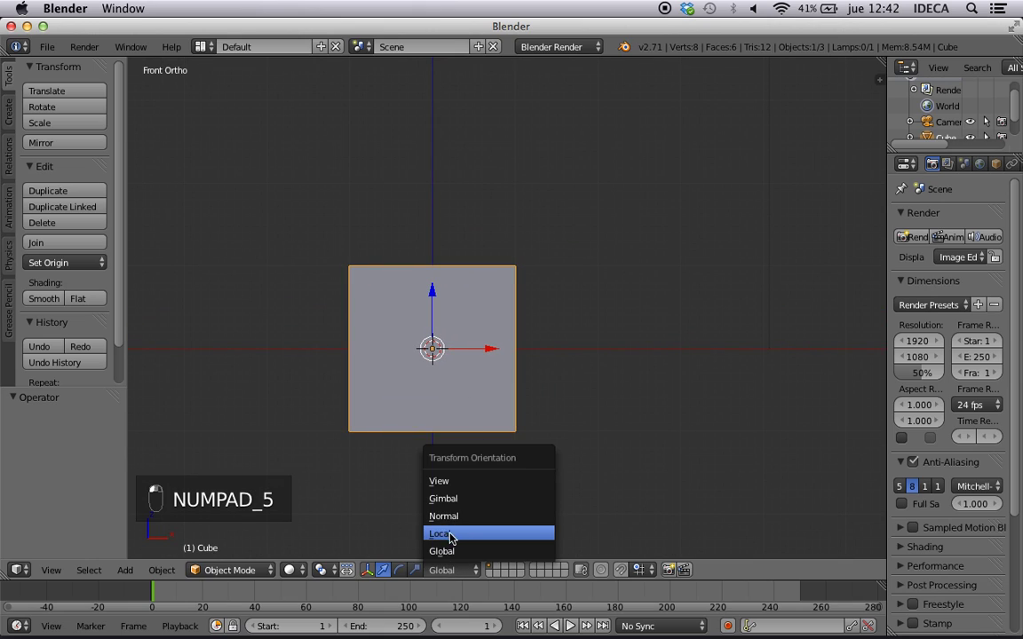
left_click(451, 534)
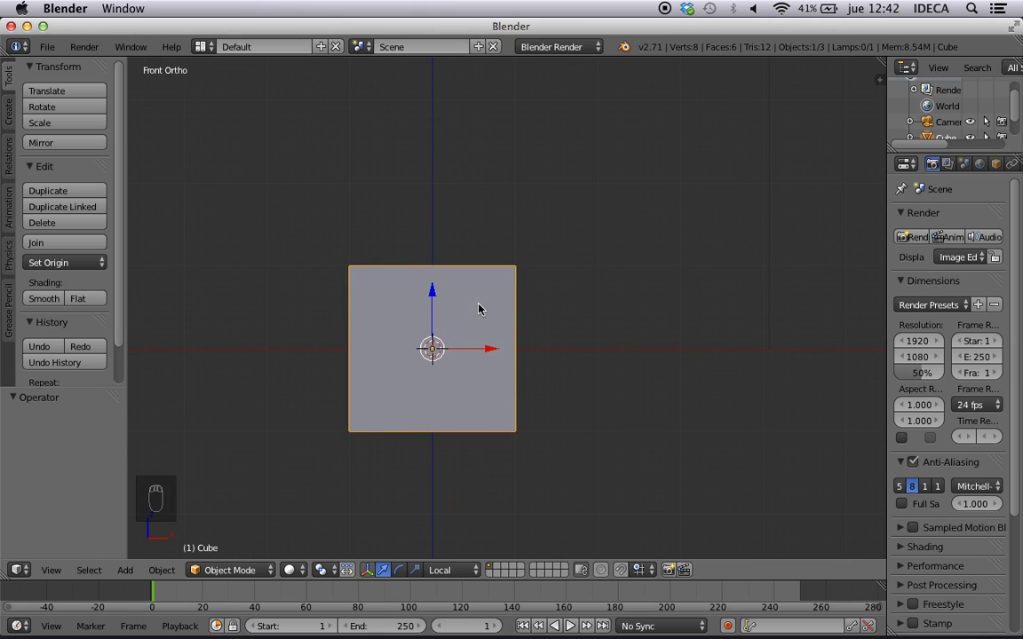
In Edit Mode with edge selection, lower the cube's top edge on the +X side along Z to slope the top face.
key("Tab")
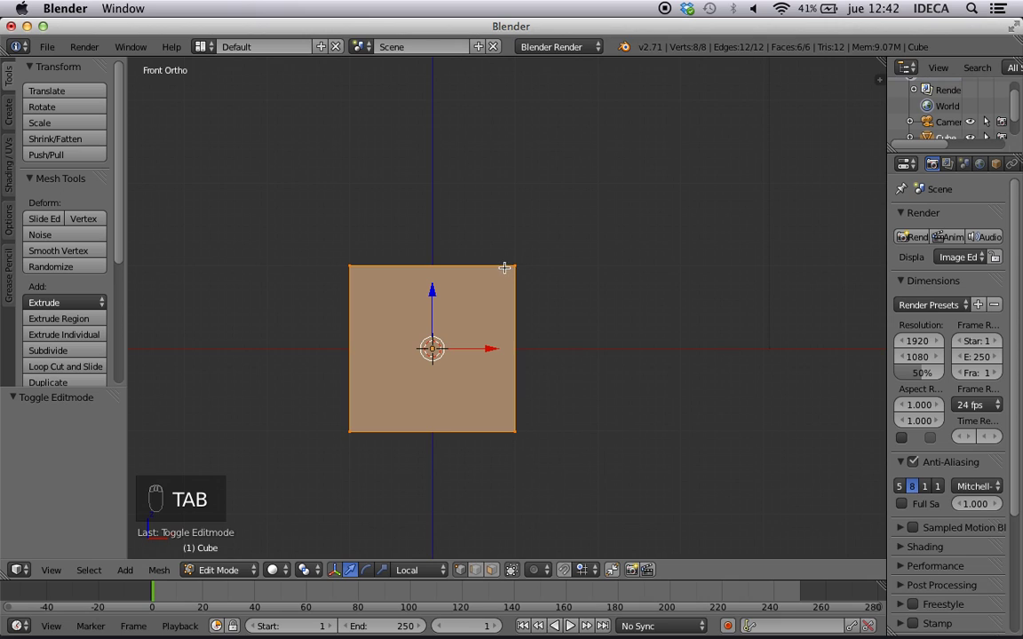
middle_click_drag(521, 264, 479, 279)
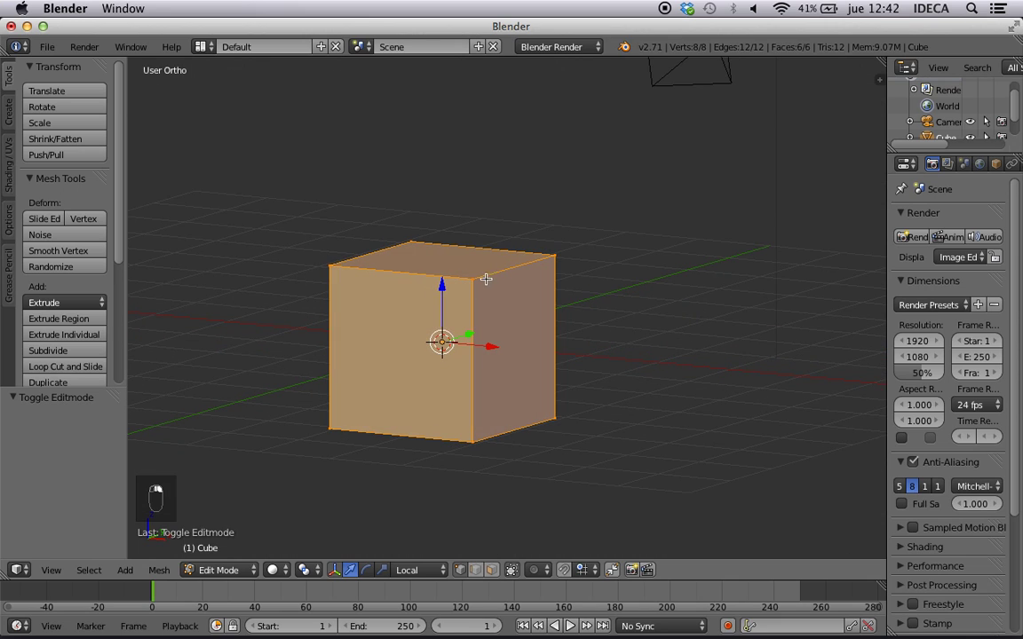
key("ctrl+Tab")
left_click(453, 295)
key("KP_1")
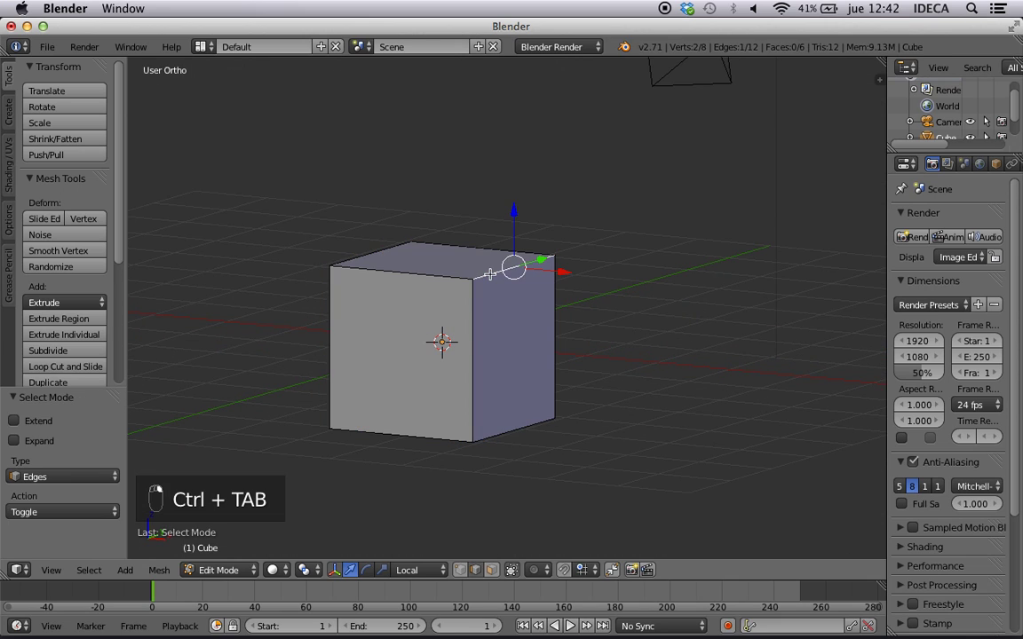
left_click_drag(526, 230, 516, 258)
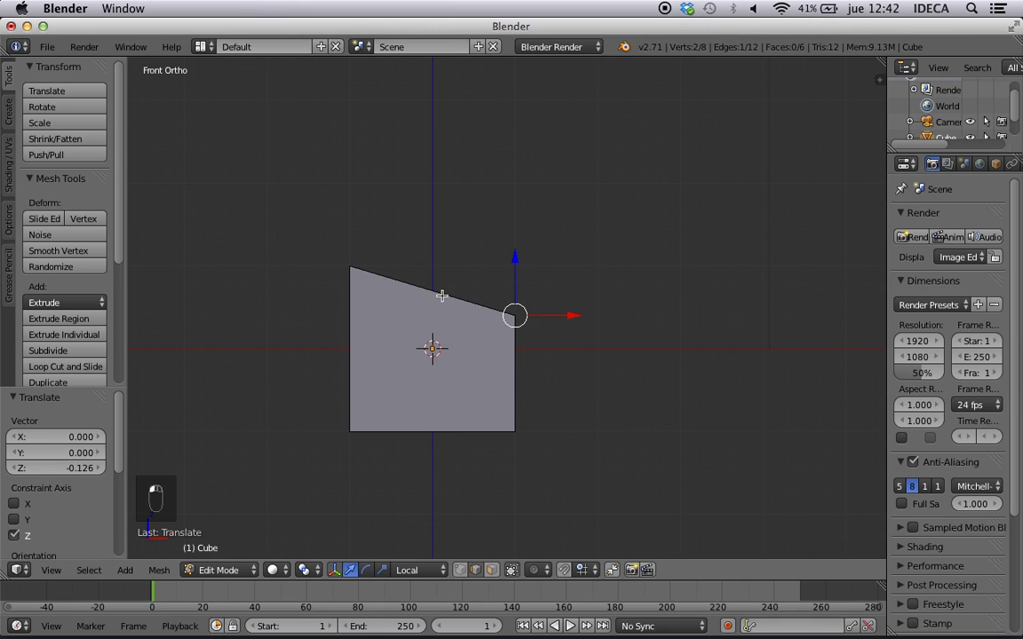
Select the sloped front edge of the top face and set the transform orientation to Normal.
right_click(438, 296)
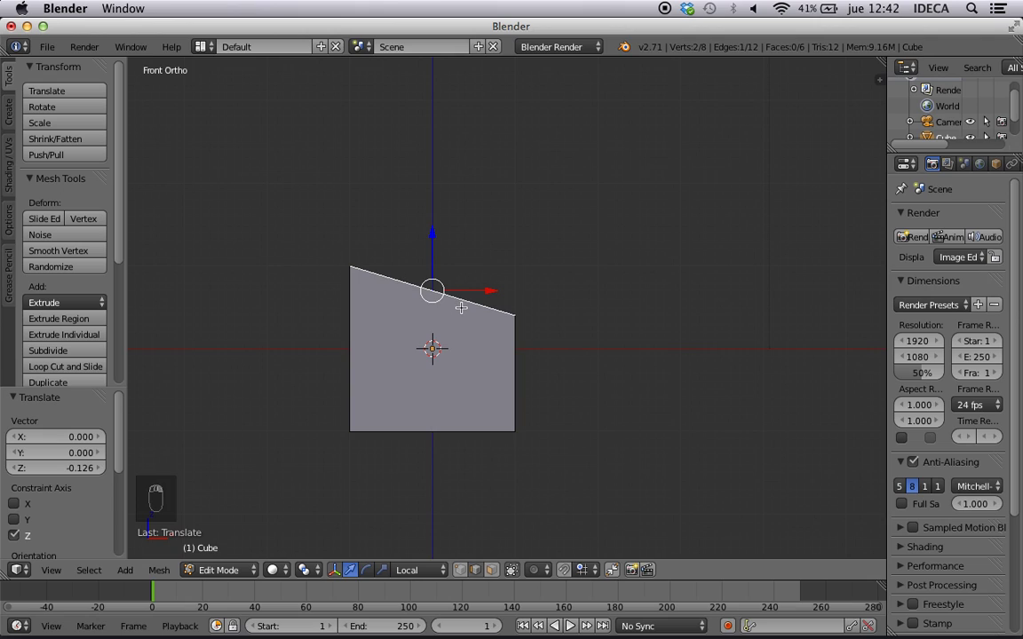
left_click(431, 571)
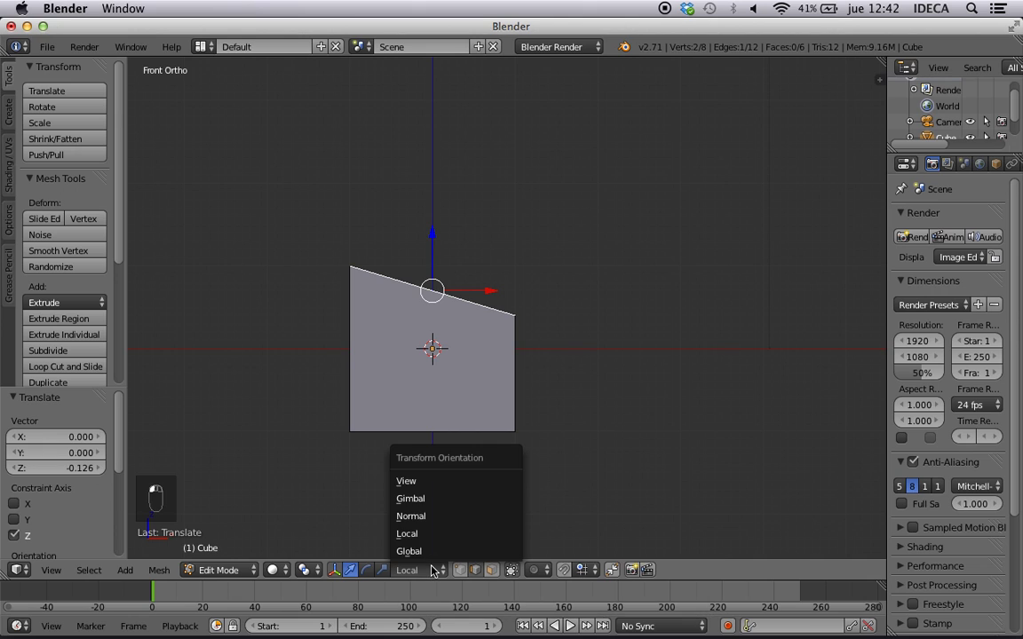
middle_click_drag(413, 460, 502, 457)
key("Tab")
key("Tab")
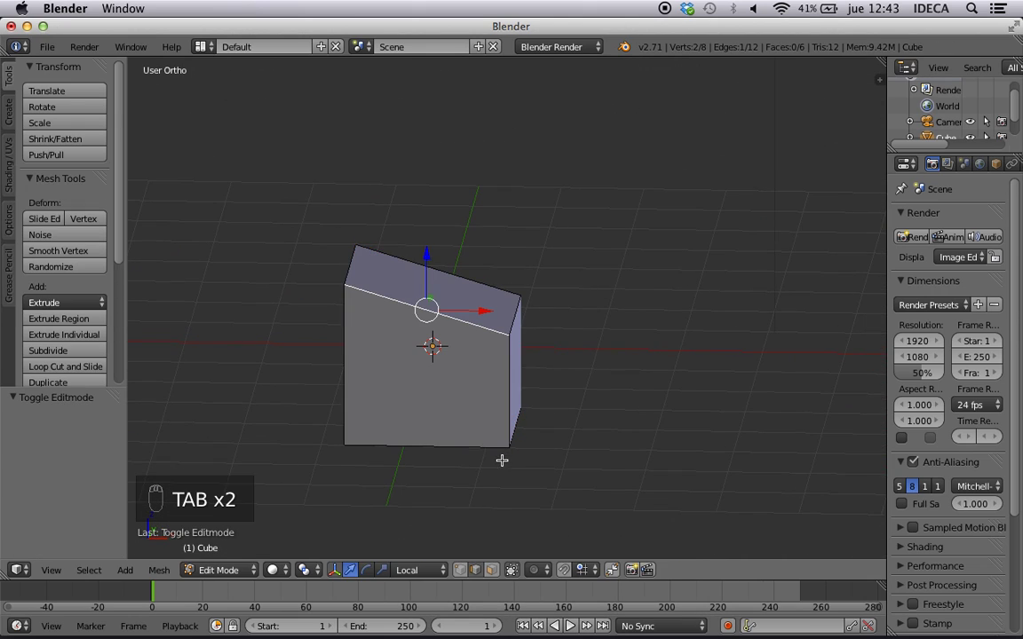
key("KP_1")
left_click(417, 570)
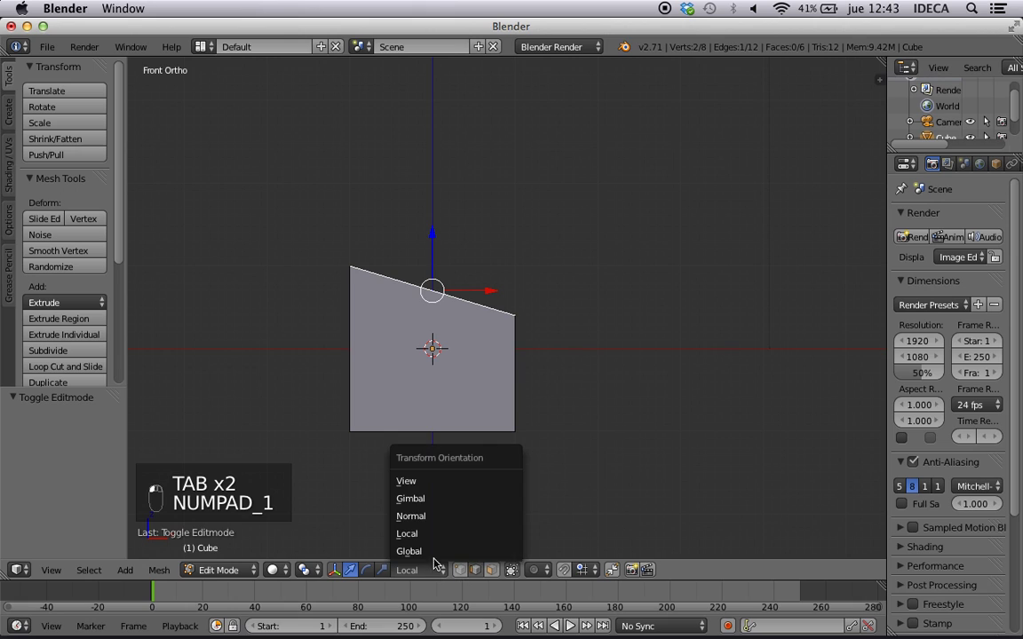
left_click(433, 515)
middle_click_drag(433, 533, 501, 347)
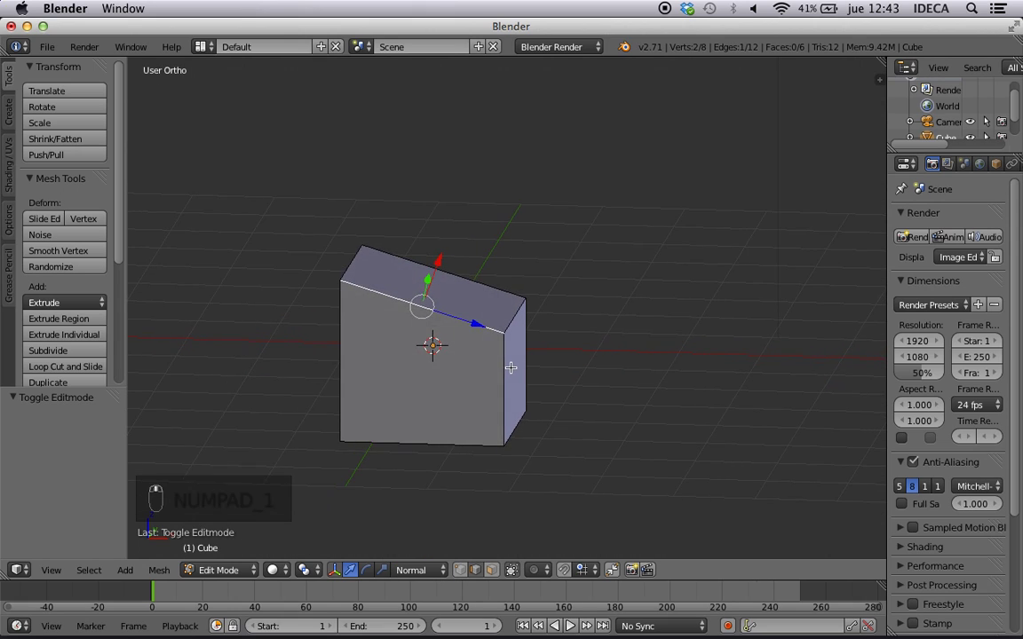
Select the bottom front edge and draw Grease Pencil strokes extending the directions of the bottom and sloped edges.
key("KP_1")
scroll(488, 353, "up", 4)
scroll(489, 356, "down", 3)
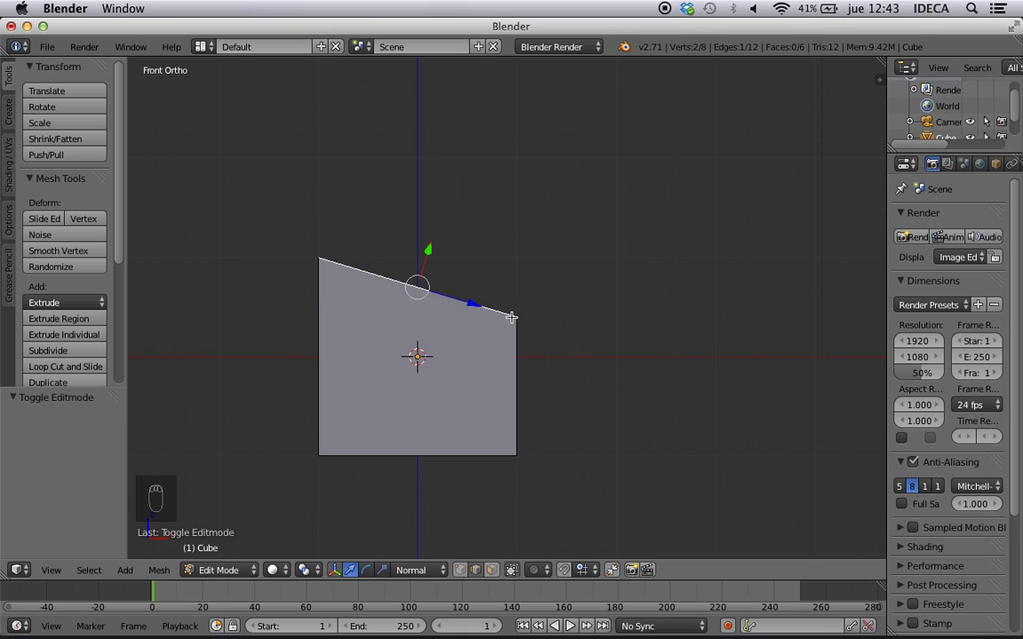
right_click(431, 453)
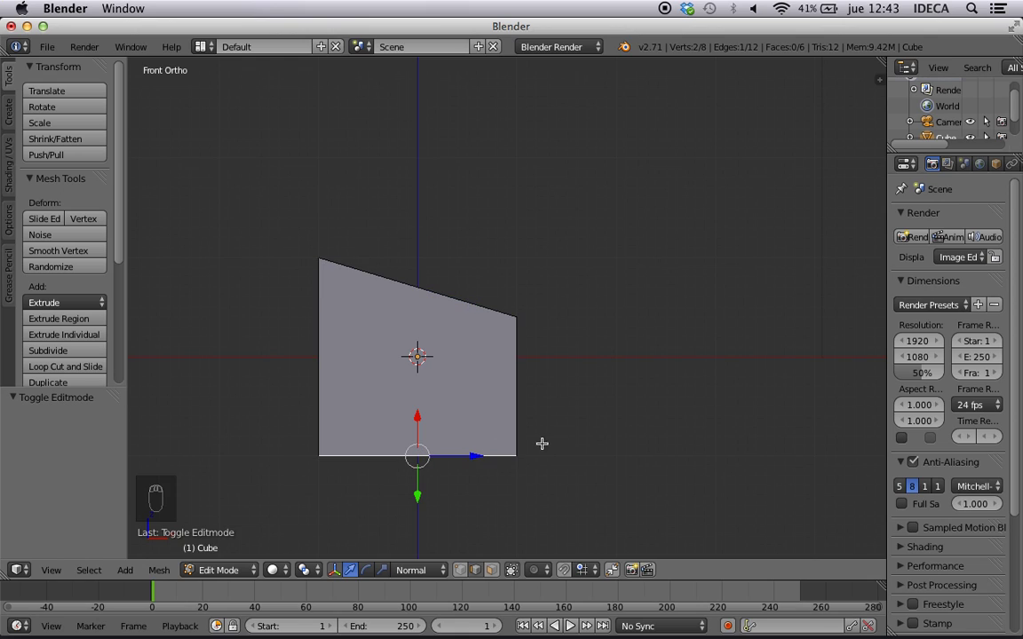
left_click_drag(518, 457, 642, 448)
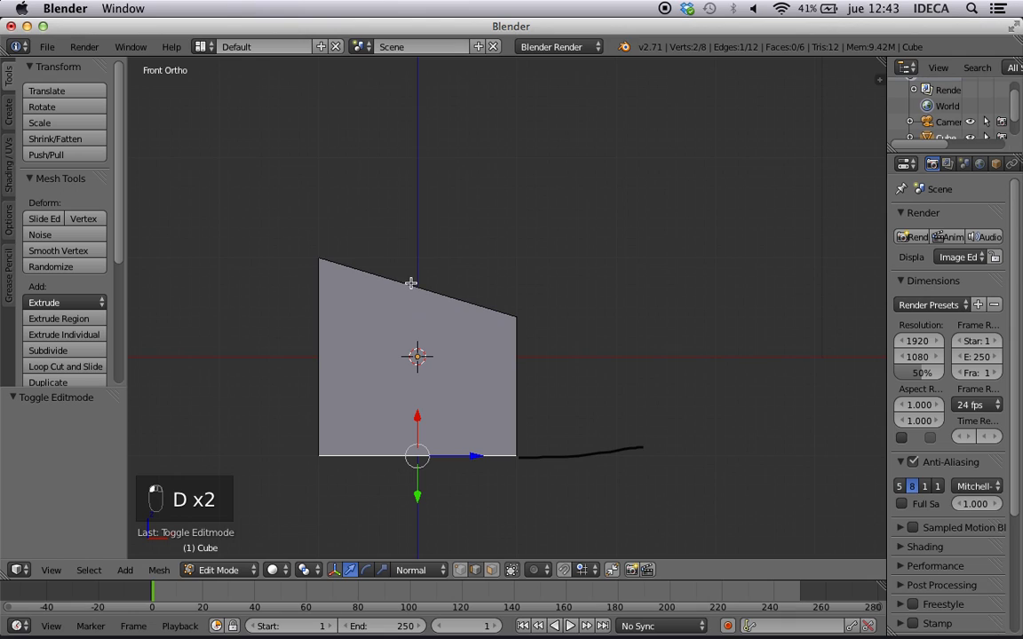
mouse_move(410, 282)
left_mouse_down()
mouse_move(543, 317)
mouse_move(606, 346)
left_mouse_up()
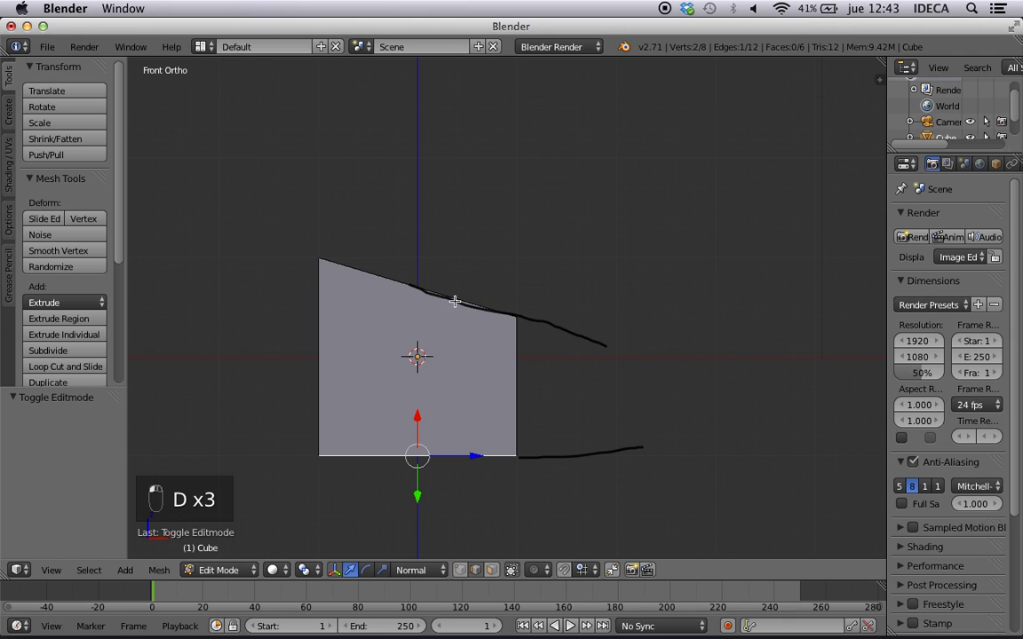
Reselect the sloped front edge and remove the Grease Pencil drawing from the scene.
right_click(455, 302)
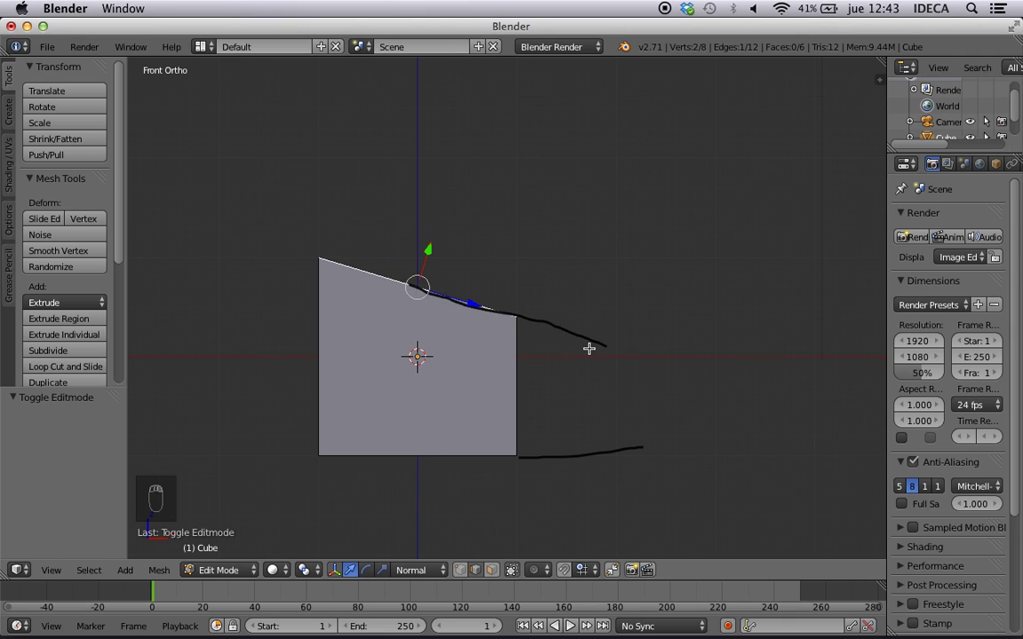
key("n")
scroll(838, 204, "down", 2)
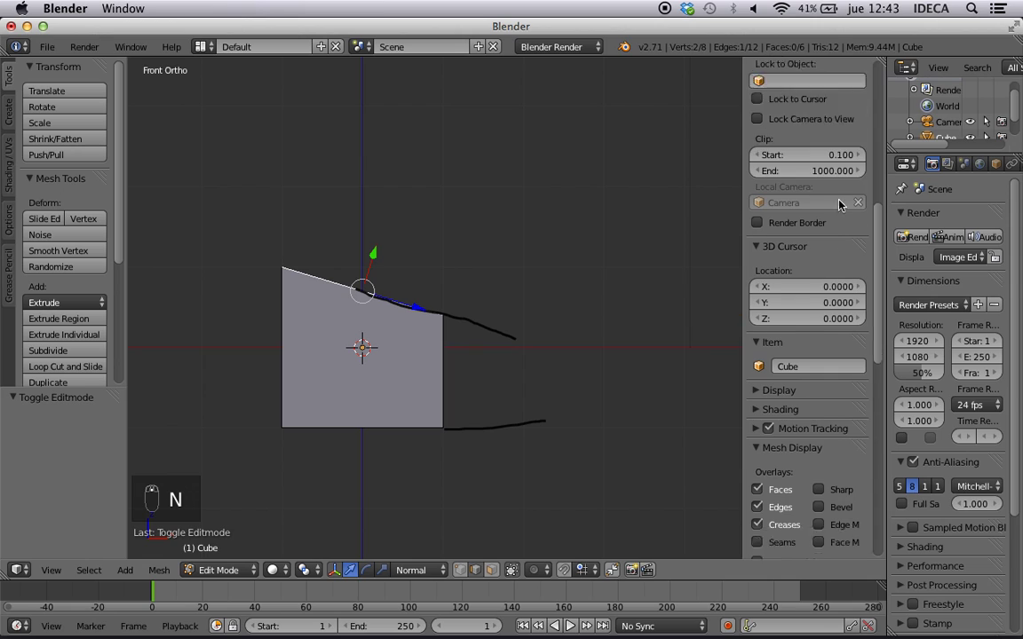
scroll(839, 204, "down", 2)
scroll(834, 201, "up", 10)
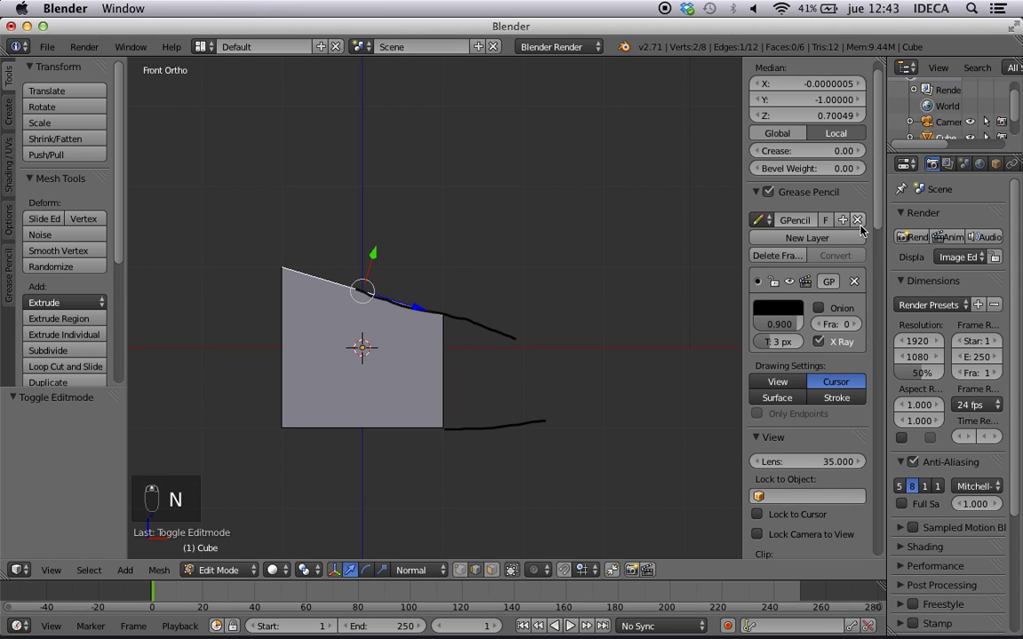
left_click(857, 219)
key("n")
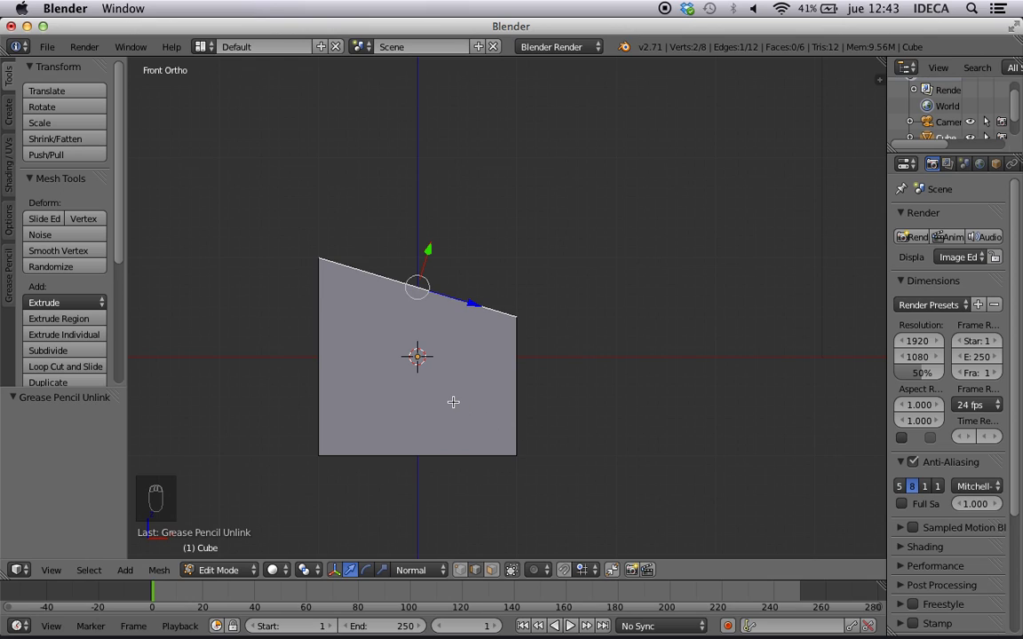
Create a custom transform orientation from the sloped edge, name it Inclinado, and check it in the orientation list.
key("ctrl+alt+space")
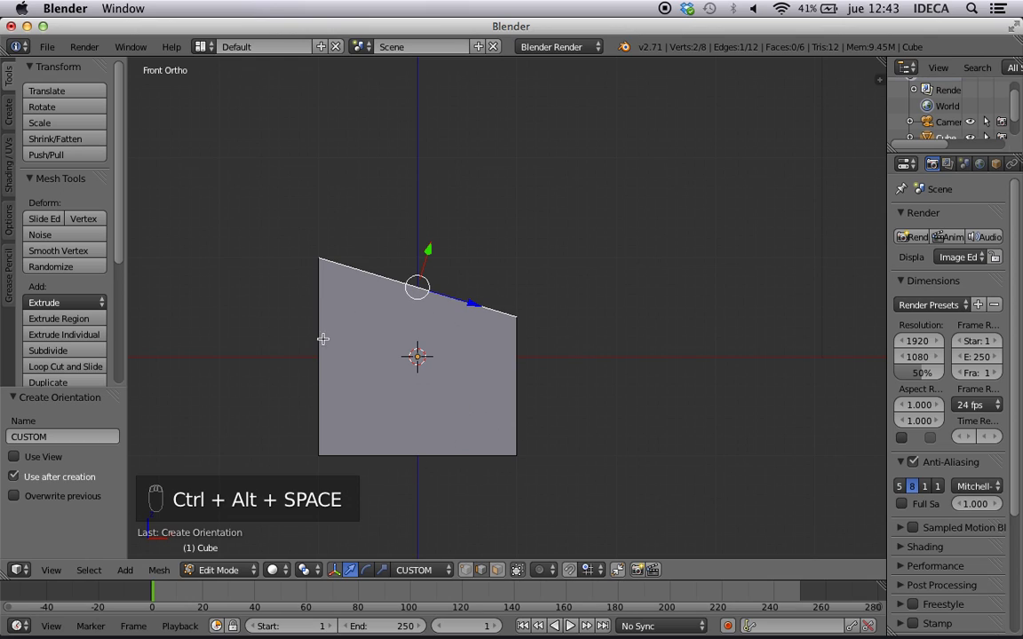
left_click(58, 437)
key("BackSpace")
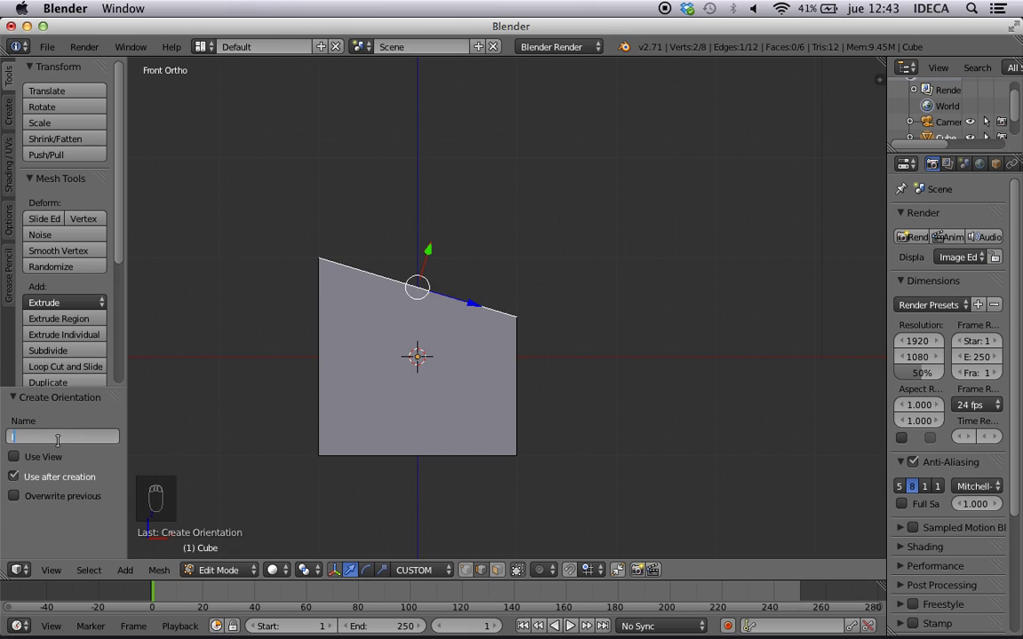
type("Inclinado")
key("Return")
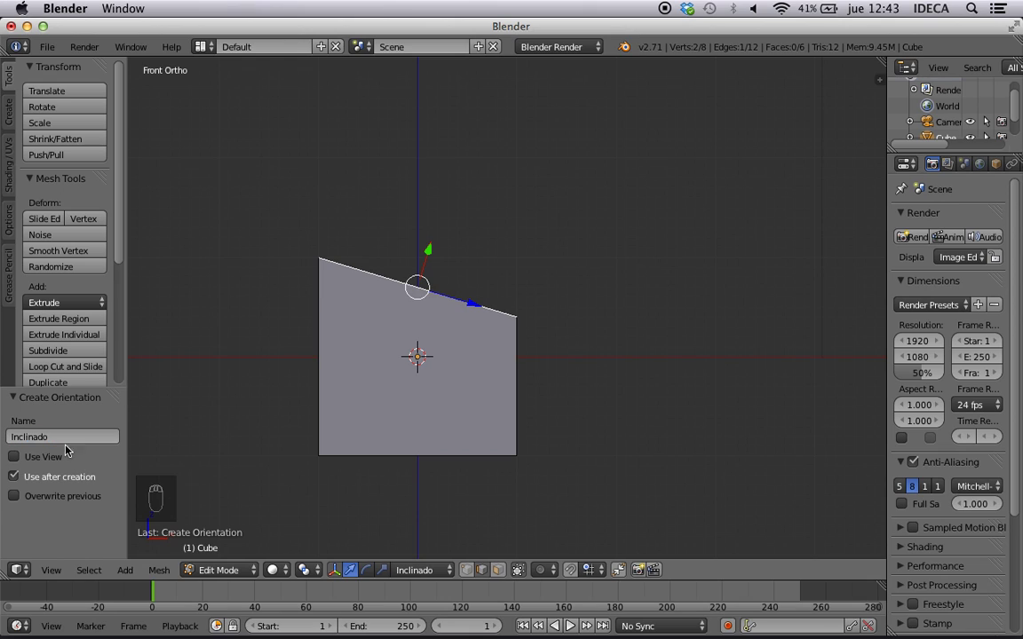
left_click(417, 570)
Select the cube's bottom edge on the +X side and extrude it in place.
middle_click_drag(603, 431, 539, 429)
right_click(511, 452)
key("KP_1")
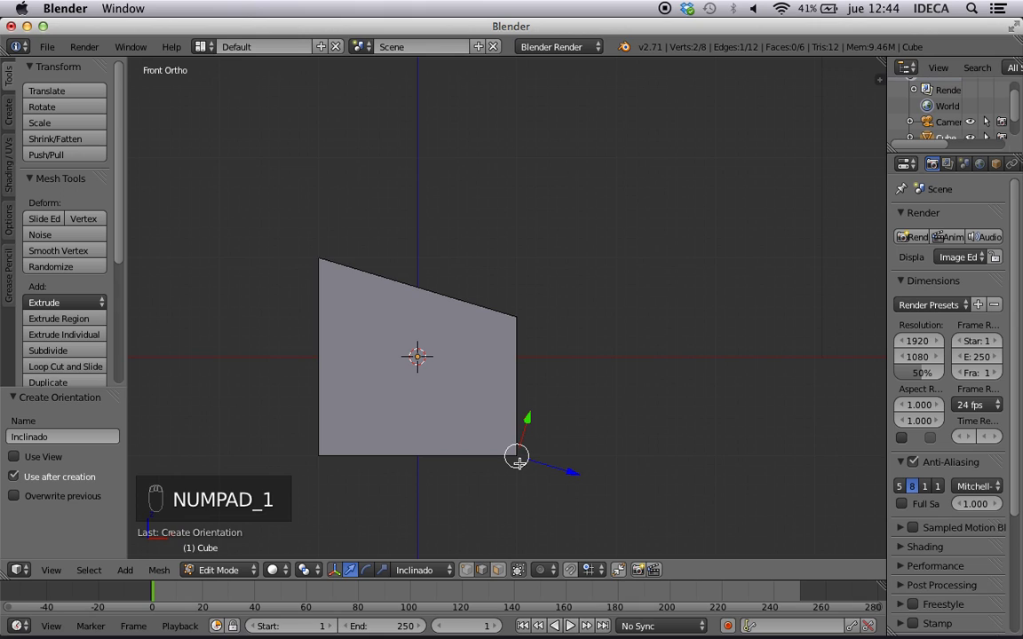
key("e")
right_click(519, 458)
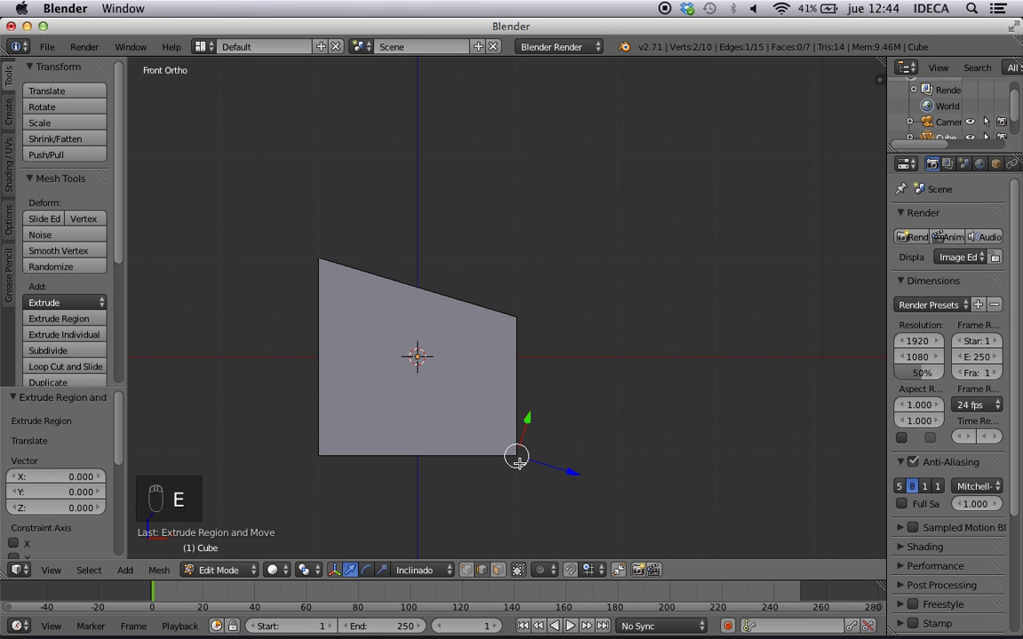
key("g")
right_click(636, 436)
middle_click_drag(635, 436, 551, 477)
key("g")
right_click(559, 501)
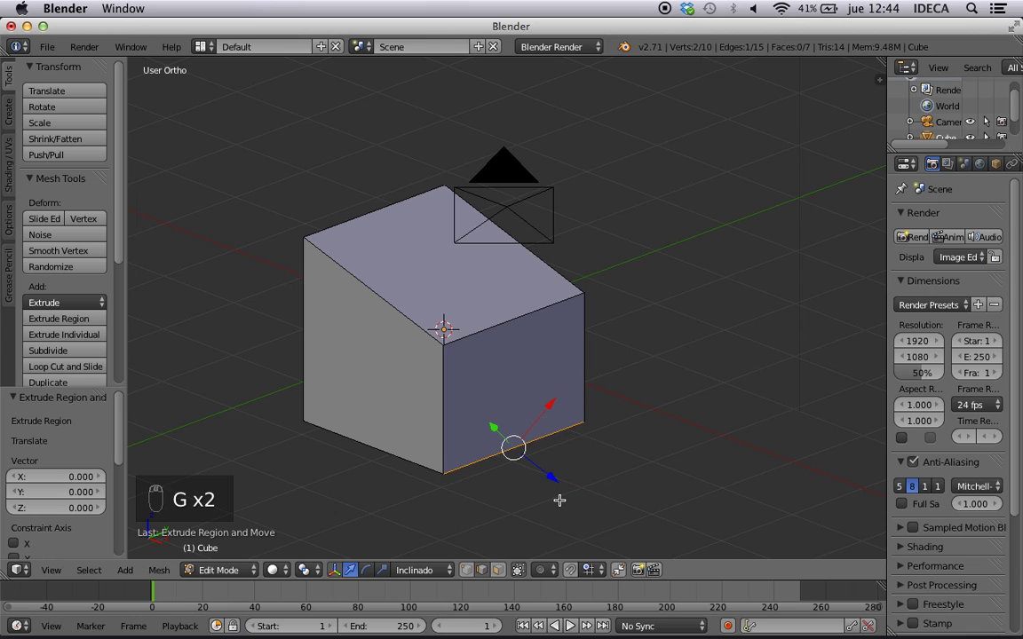
Move the extruded edge outward along the Inclinado Z axis, about 1.908 in X and -0.572 in Z.
key("KP_1")
key("g")
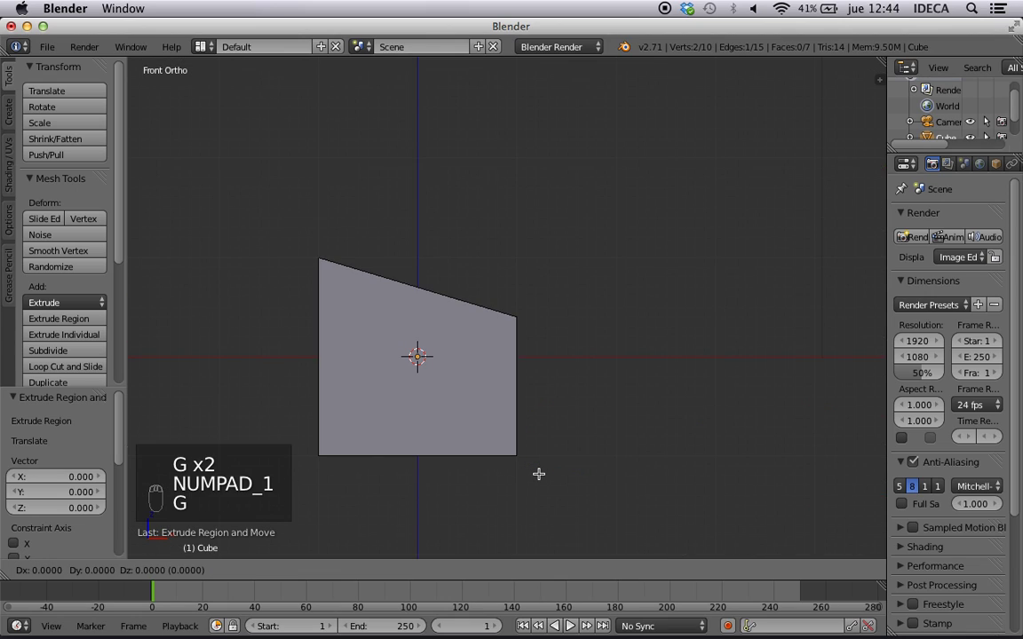
middle_click(539, 473)
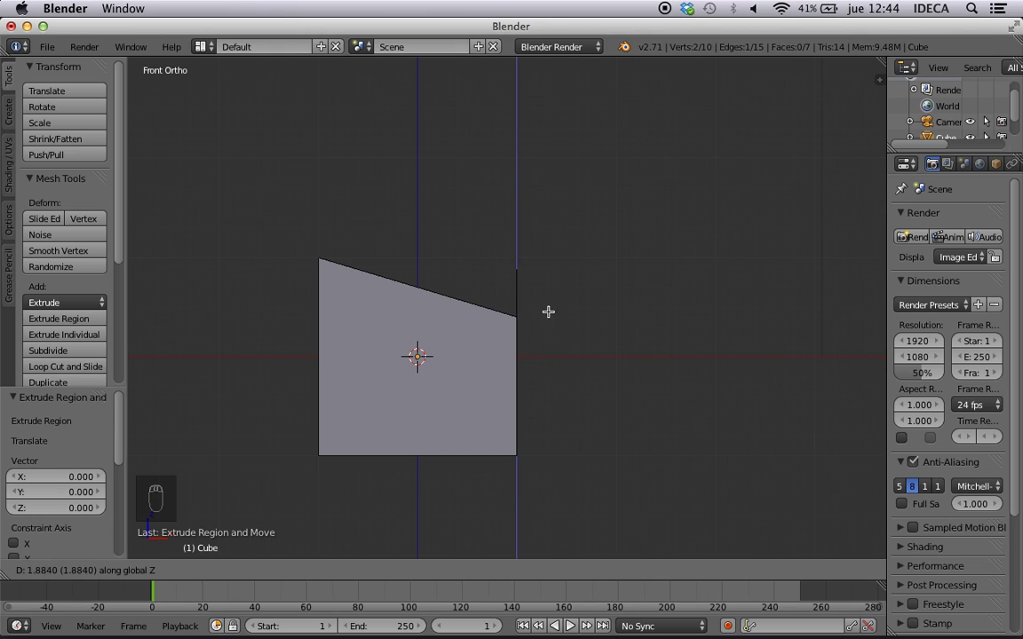
key("z")
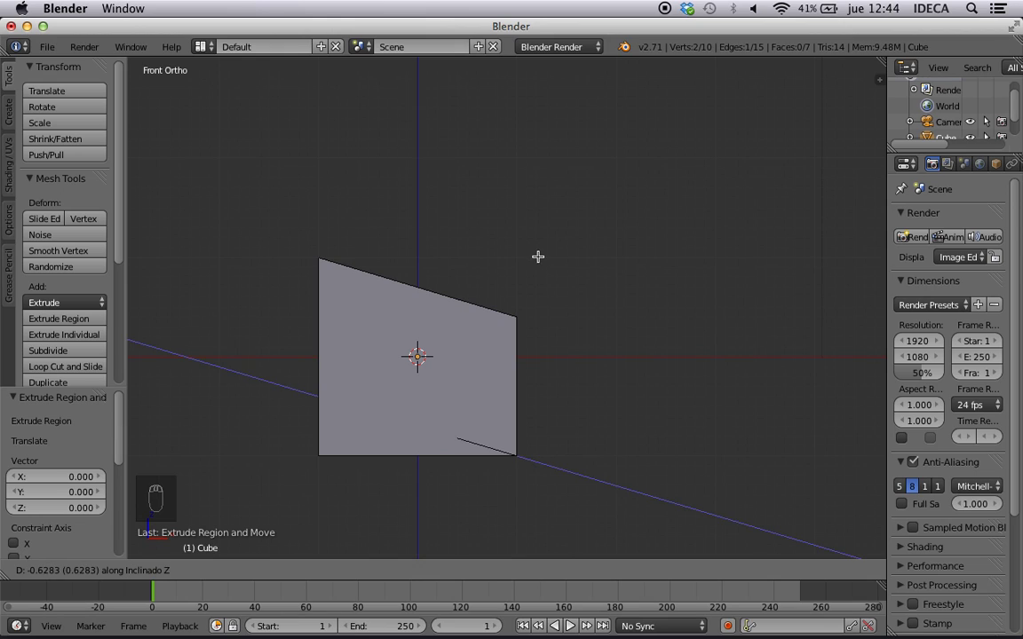
left_click(772, 375)
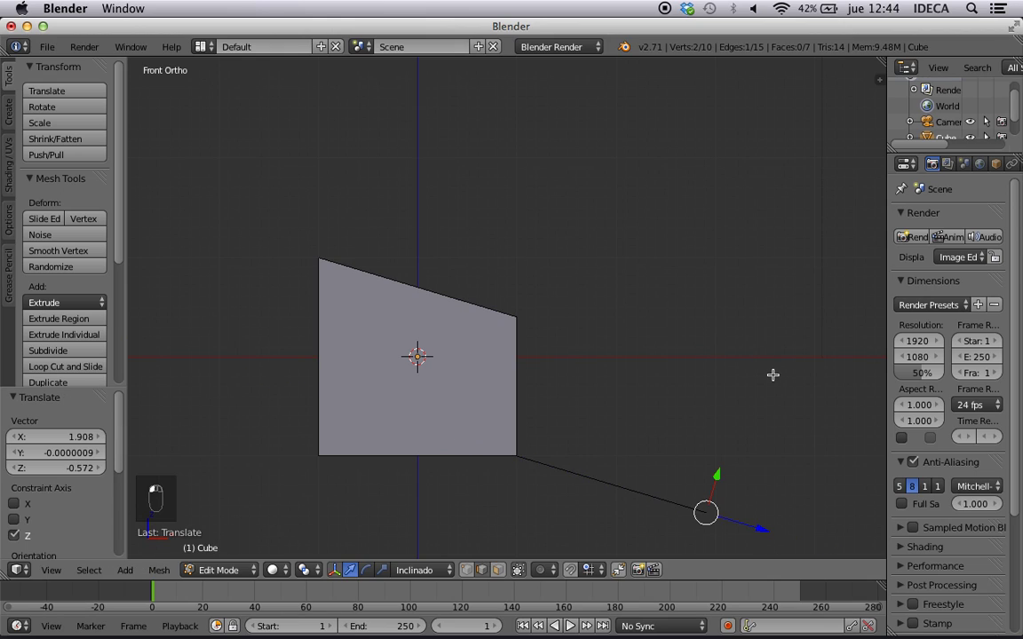
Select the extruded face's front edge together with the sloped top edge and compare their inclinations.
right_click(631, 494)
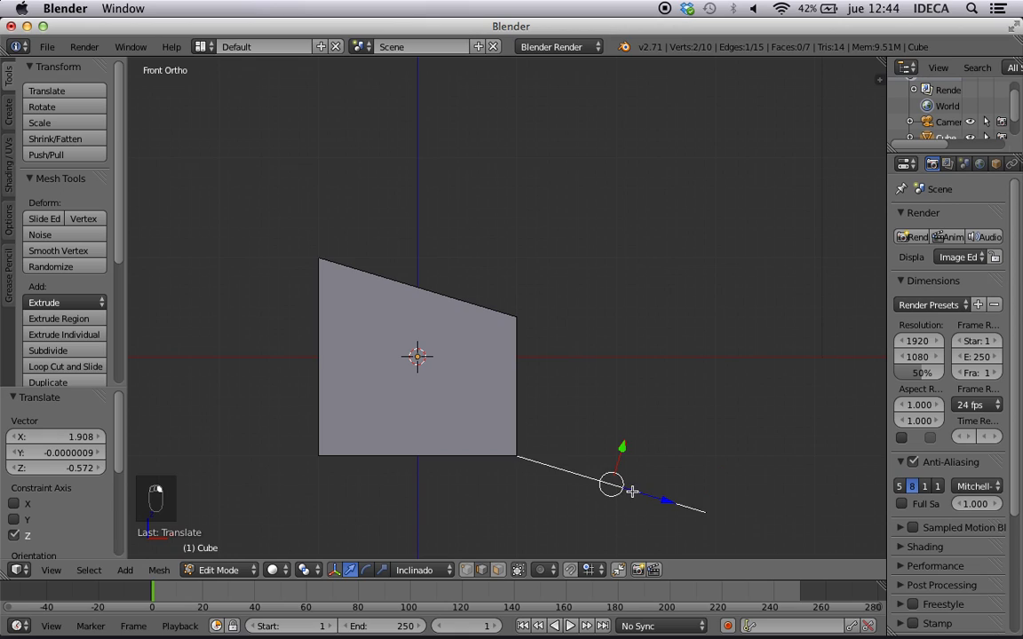
right_click(452, 308, "shift")
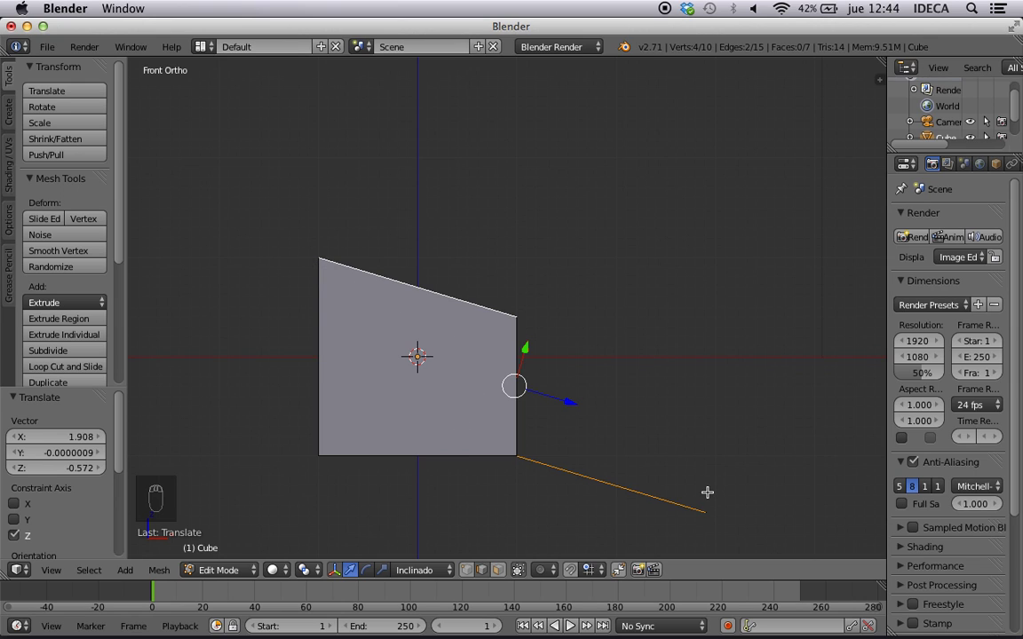
middle_click_drag(692, 434, 716, 520)
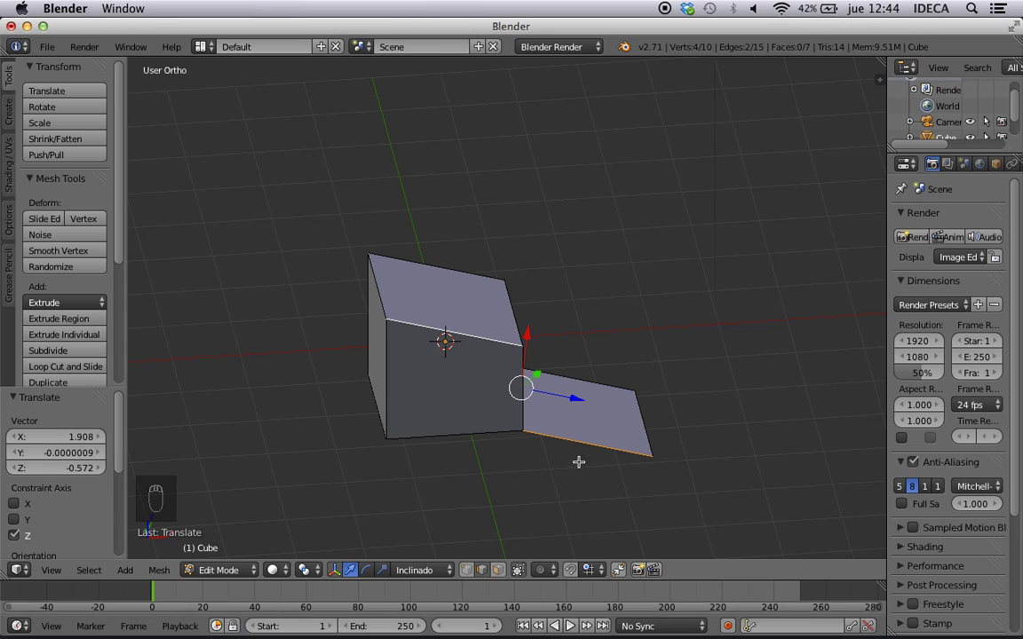
key("KP_1")
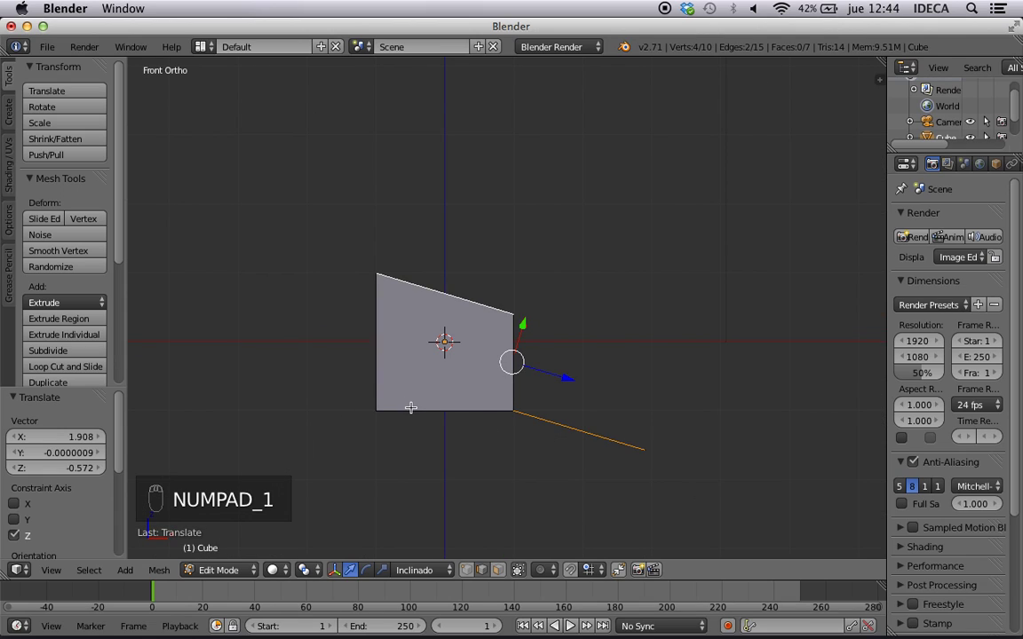
Show the viewport properties, collapse the Screencast Keys section and expand the Transform Orientations section.
left_click(413, 570)
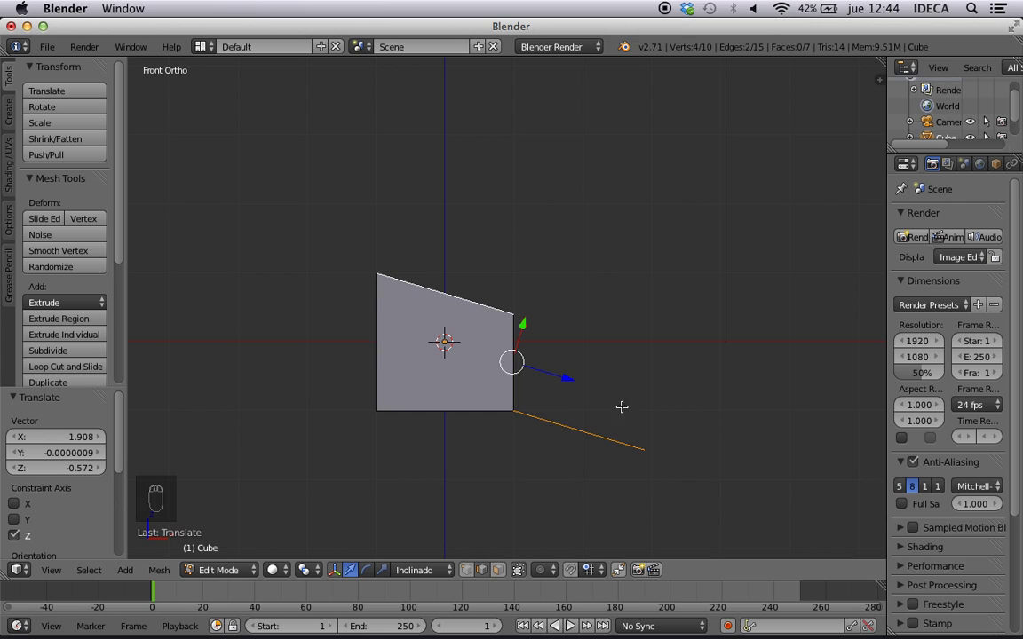
key("n")
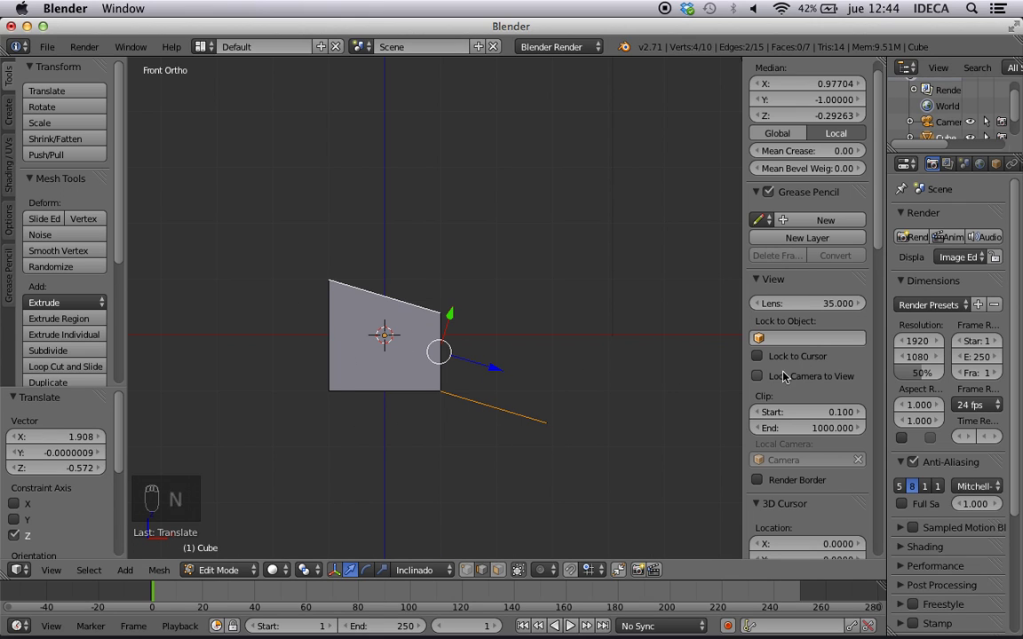
scroll(783, 383, "down", 15)
scroll(783, 384, "down", 5)
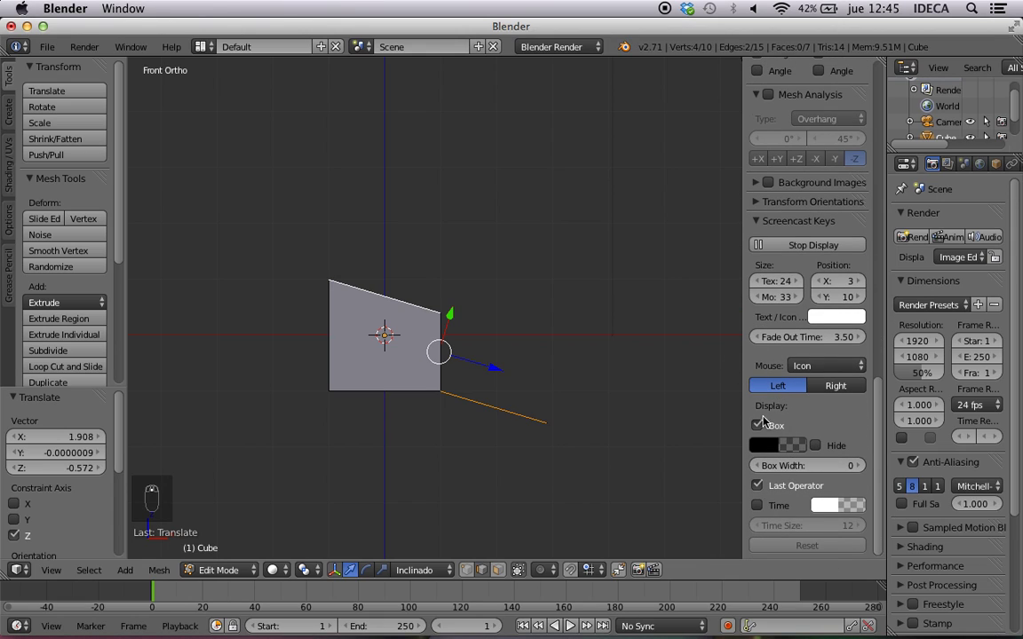
key("Tab")
scroll(659, 362, "up", 3)
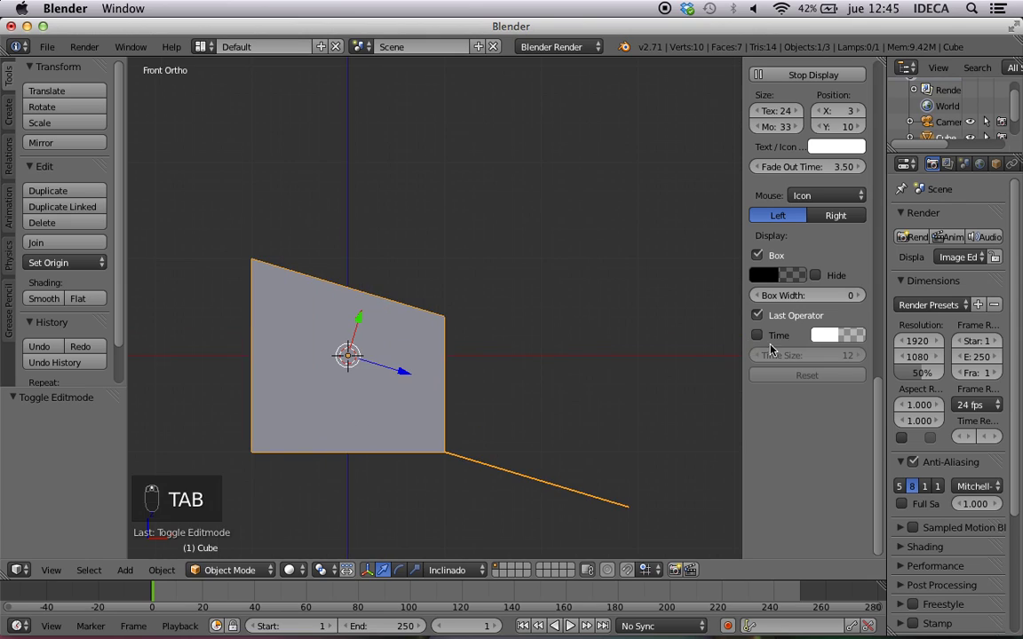
scroll(799, 347, "up", 5)
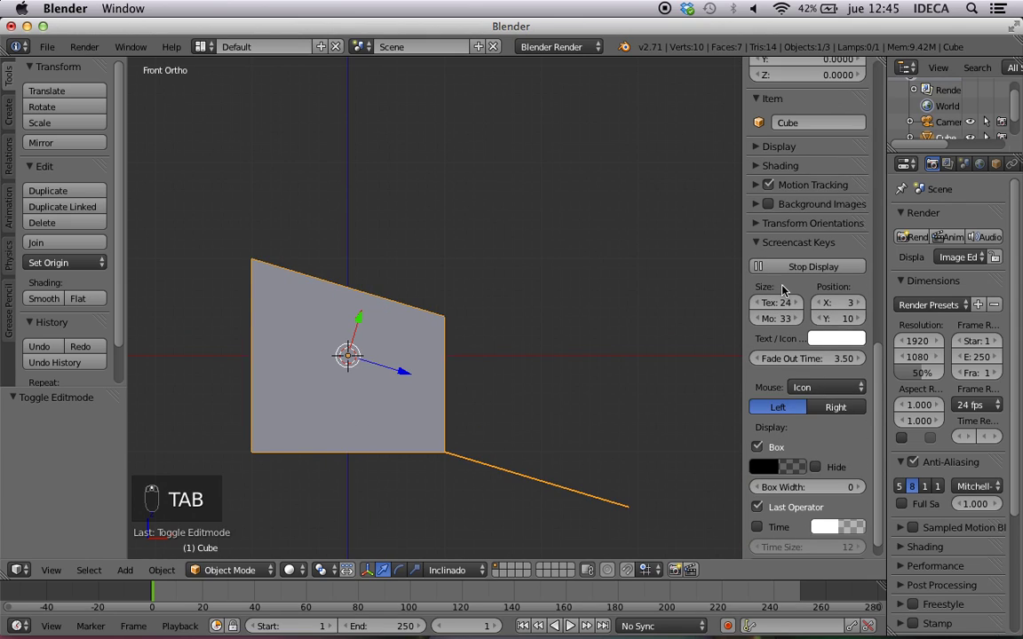
key("Tab")
scroll(797, 393, "down", 3)
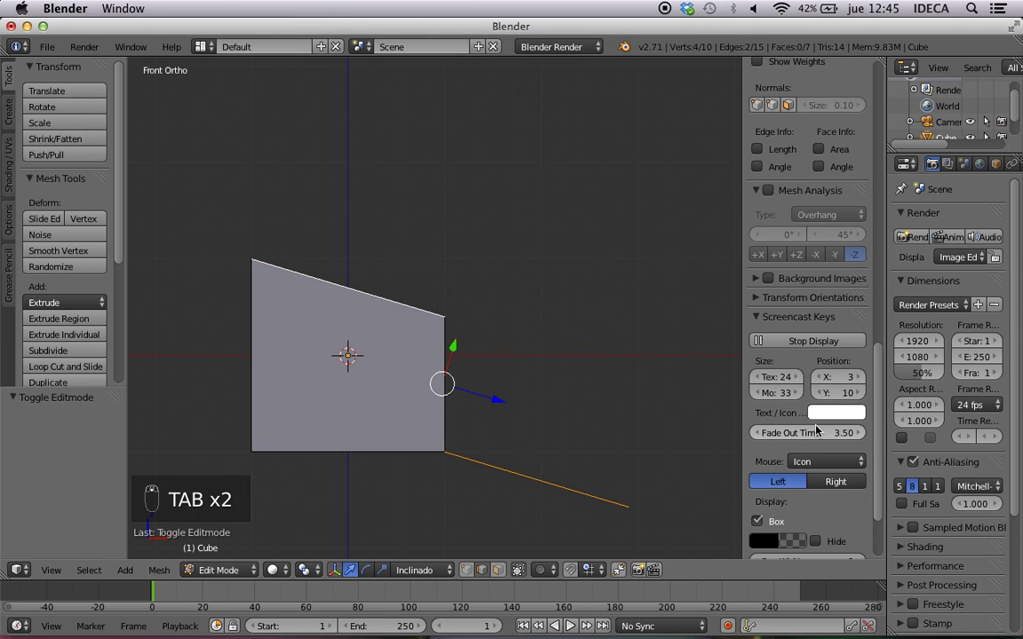
left_click(756, 317)
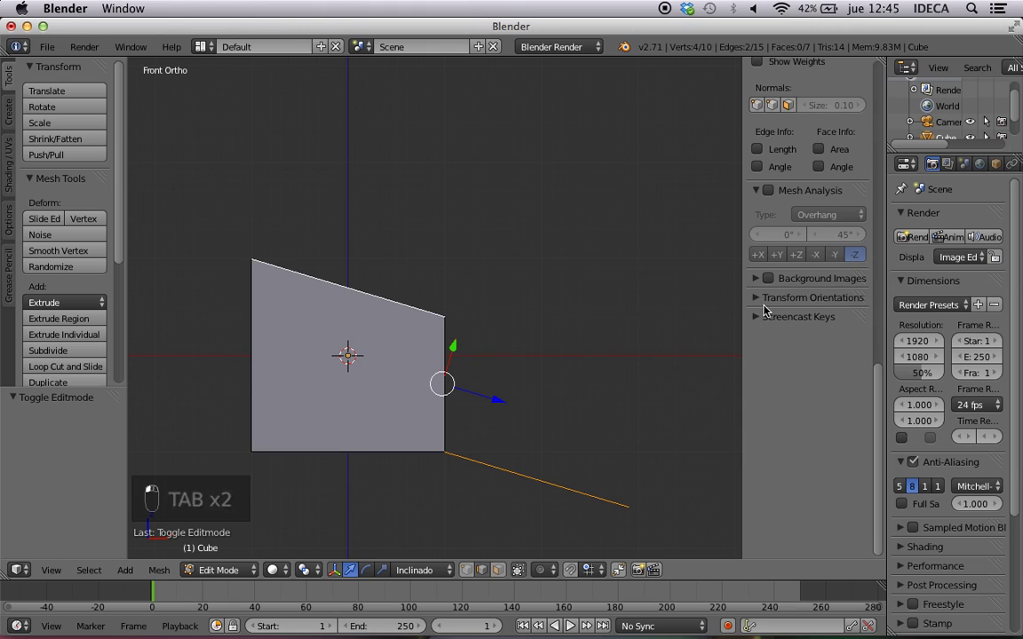
left_click(756, 300)
left_click(757, 302)
left_click(757, 301)
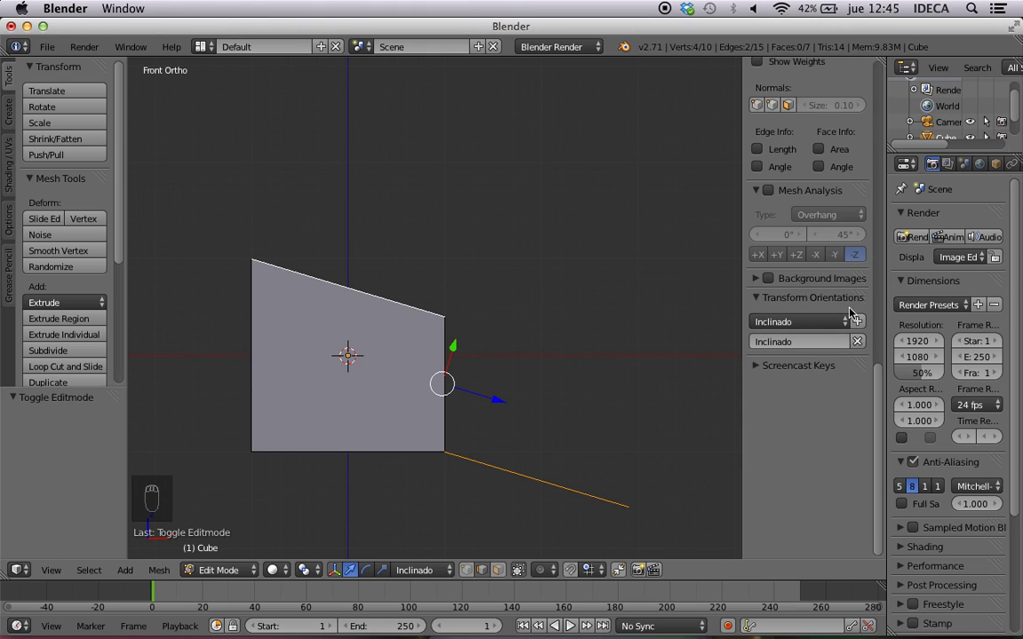
Delete the CUSTOM transform orientation and check the remaining entries in the orientation list.
left_click(781, 321)
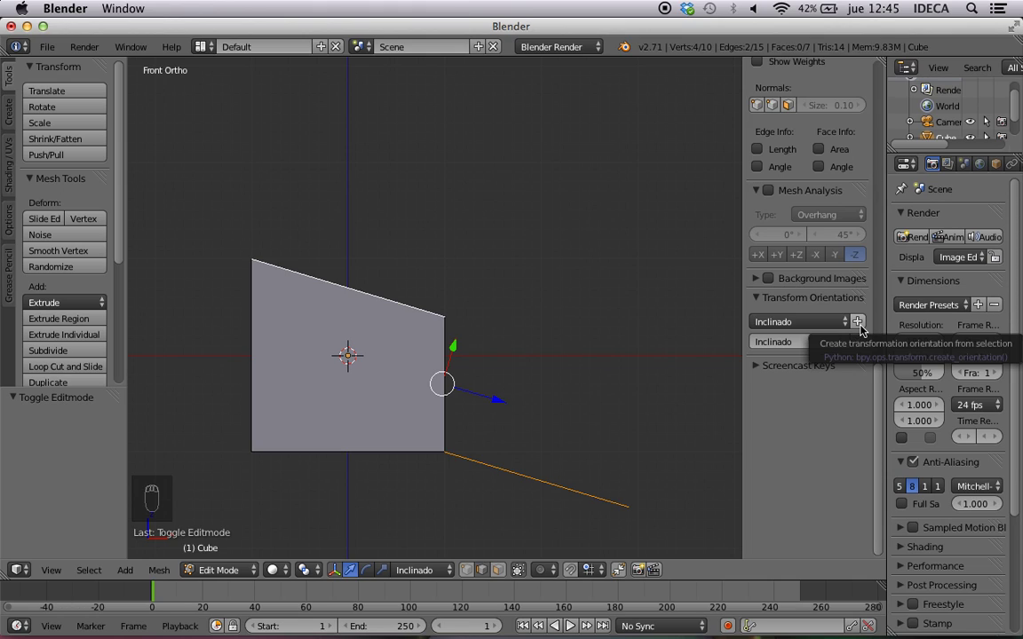
left_click(803, 321)
left_click(792, 204)
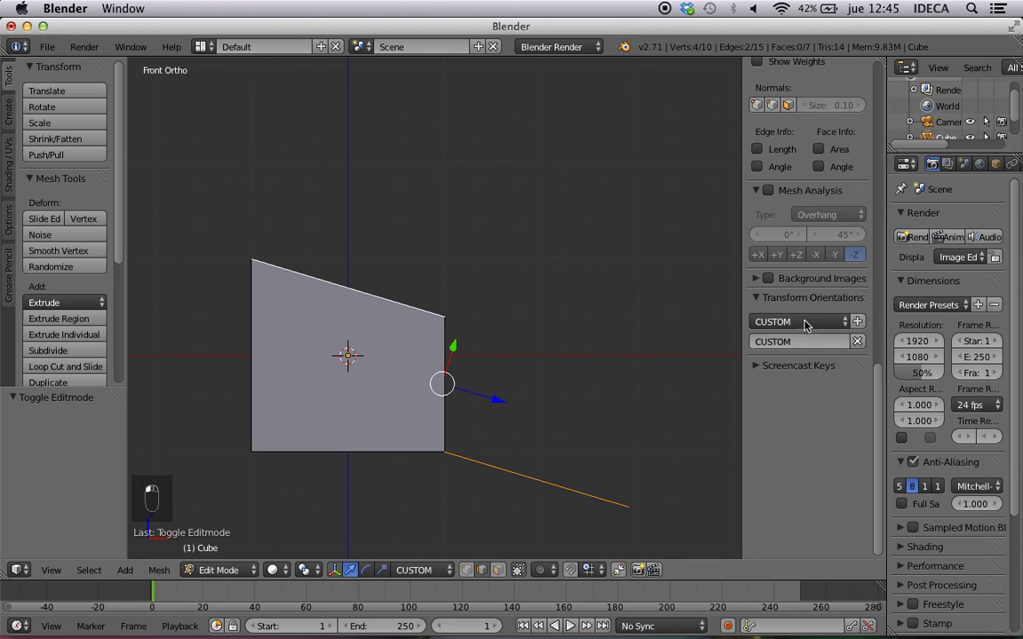
left_click(857, 341)
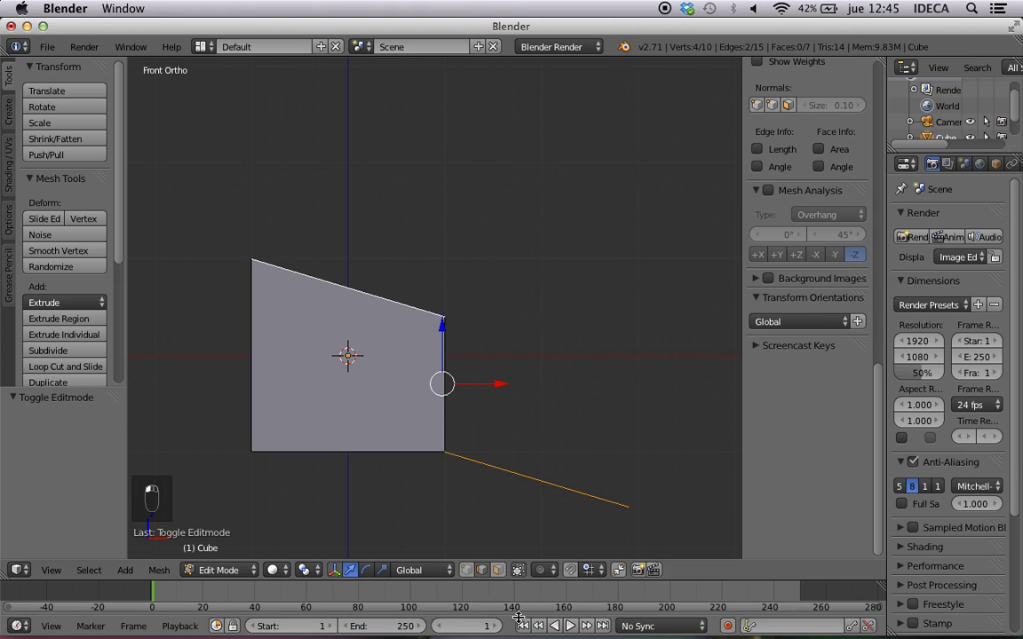
left_click(437, 570)
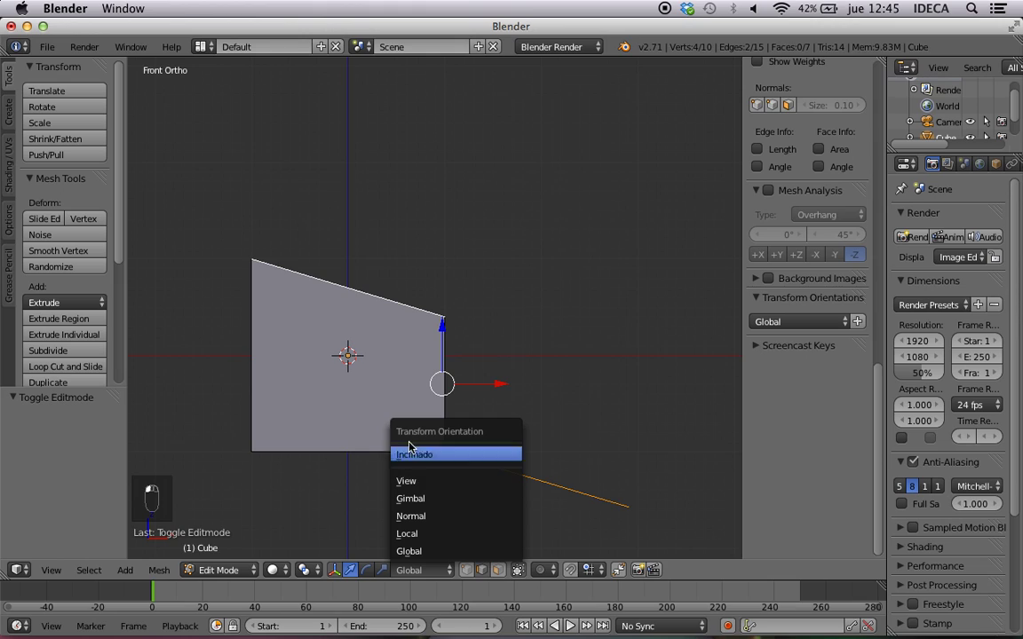
Make Inclinado the active transform orientation and delete it.
left_click(783, 324)
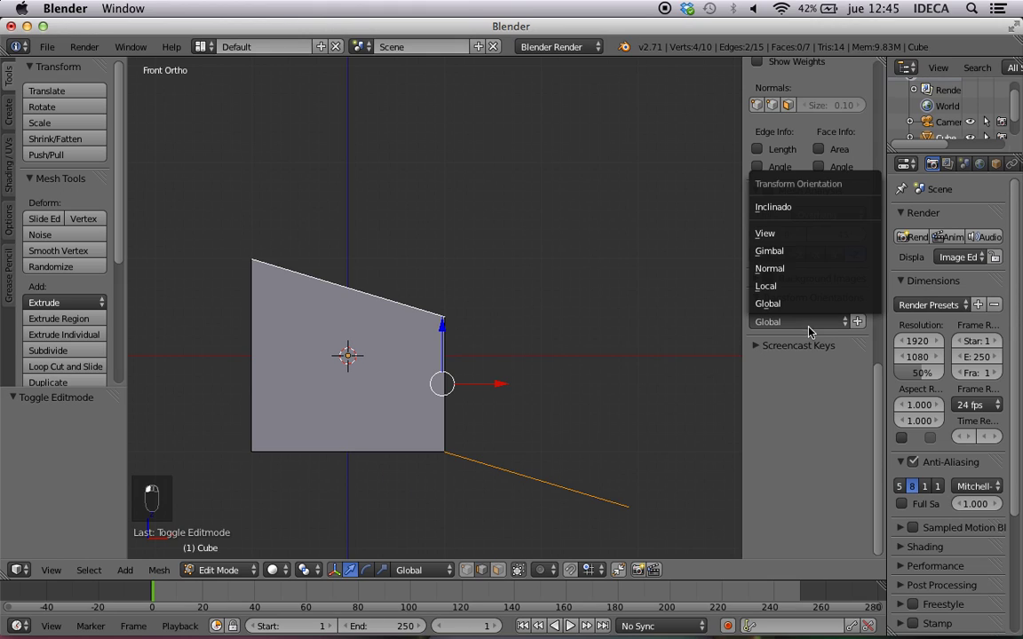
left_click(783, 210)
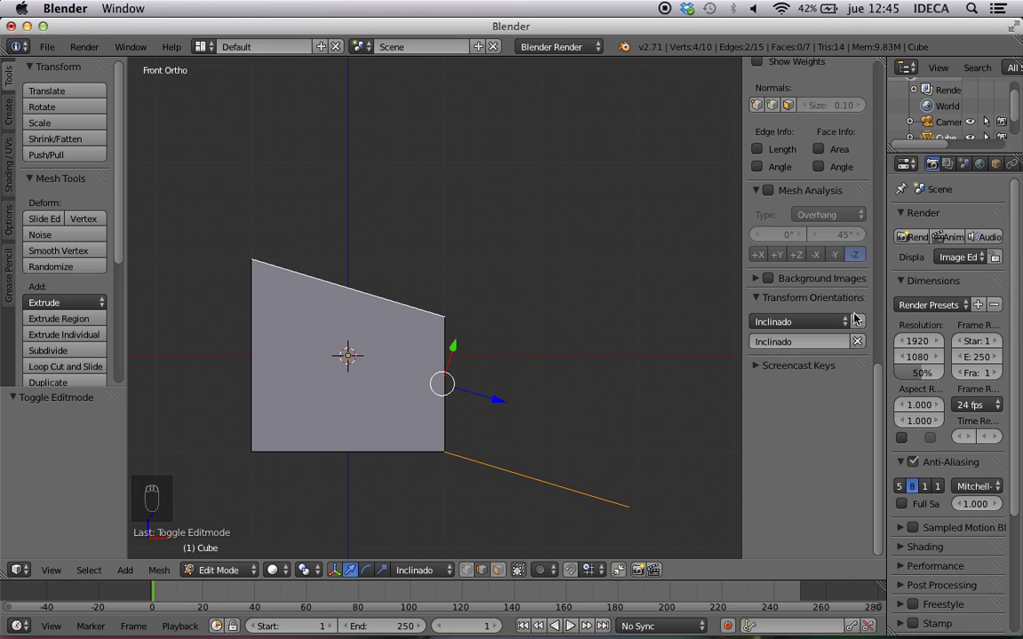
left_click(858, 343)
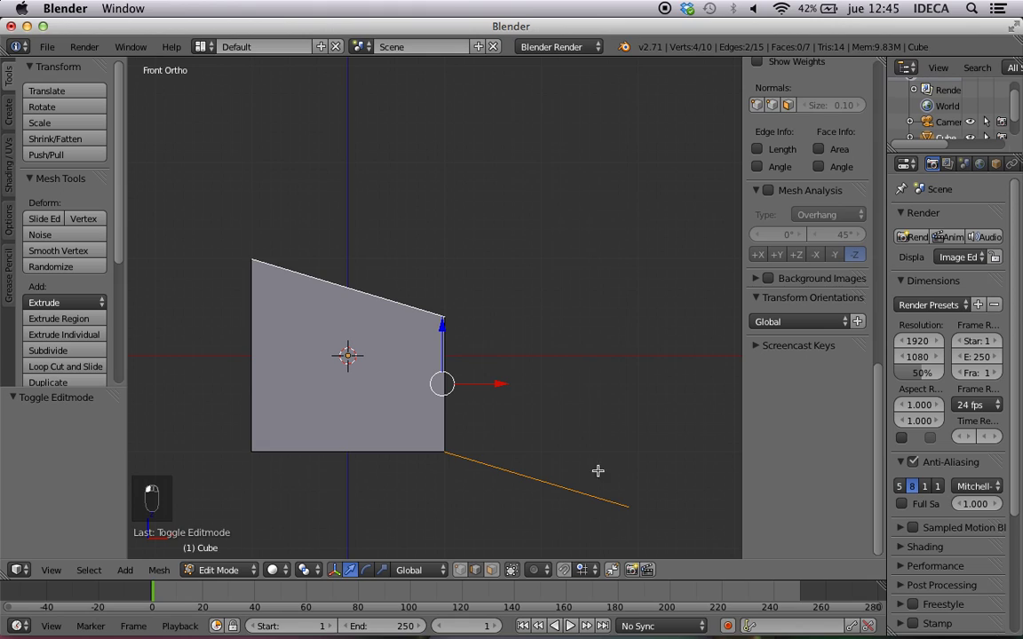
Create a custom orientation named Inclinado from the two selected edges, and delete it again.
left_click(412, 571)
key("ctrl+alt+space")
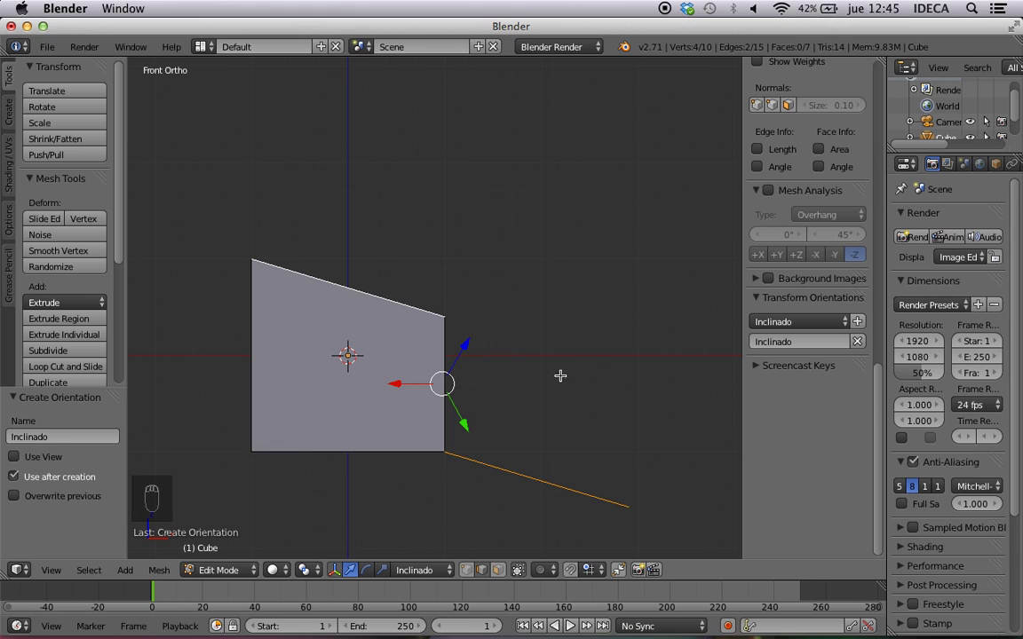
left_click(858, 343)
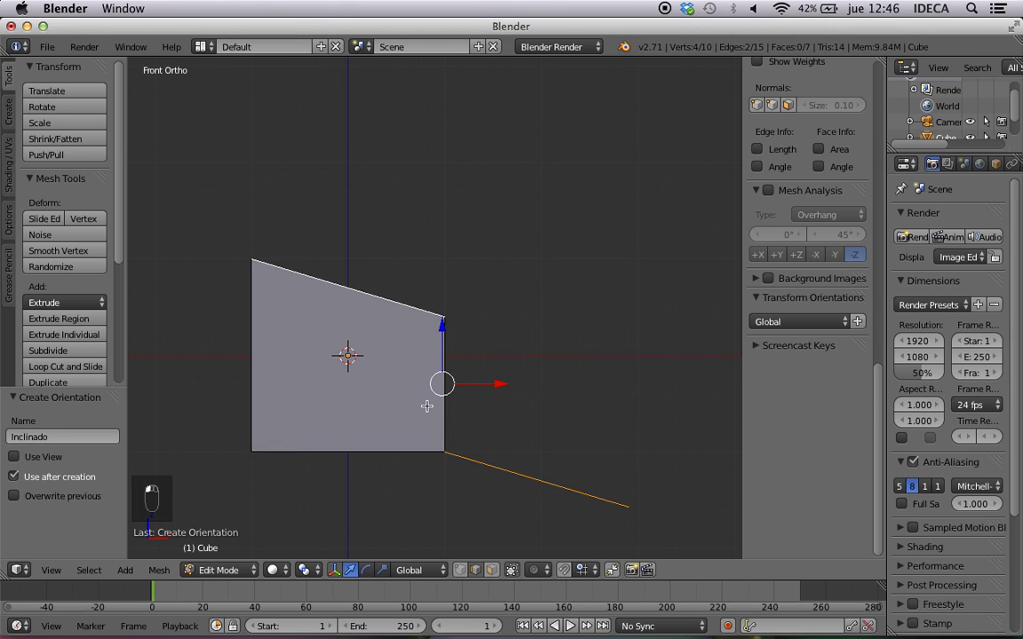
Select the cube's vertical front edge on the +X side and examine the mesh from several angles.
scroll(439, 412, "up", 1)
mouse_move(441, 417)
middle_mouse_down()
mouse_move(373, 404)
mouse_move(435, 413)
middle_mouse_up()
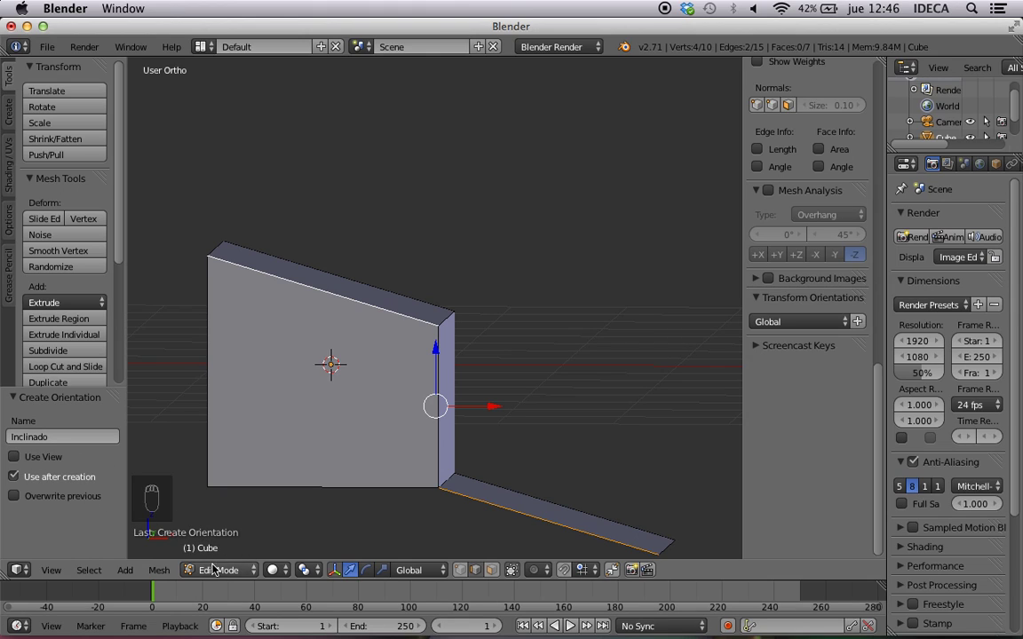
right_click(437, 395)
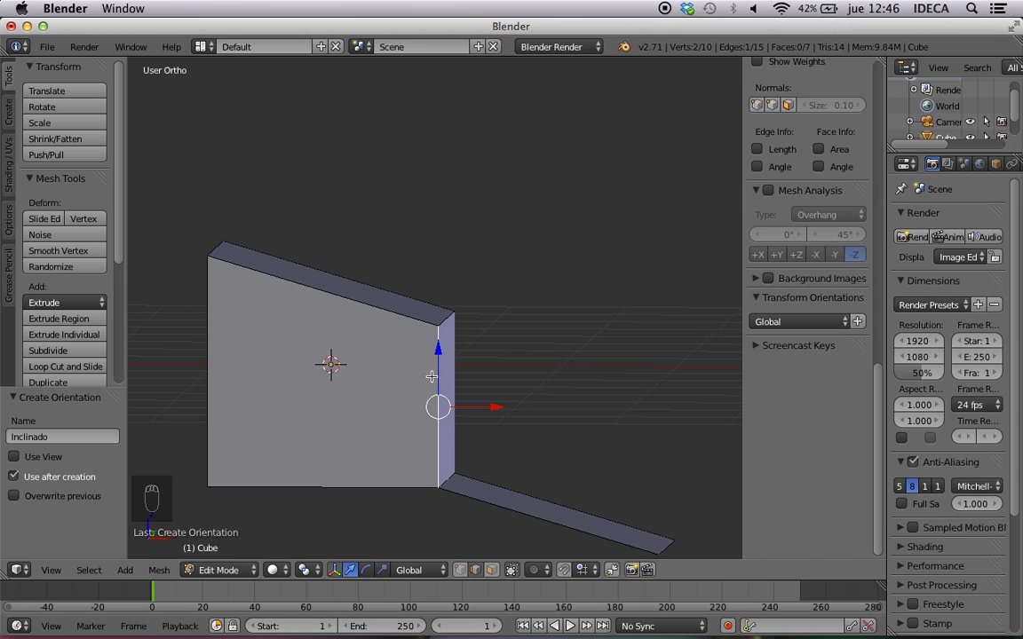
scroll(427, 382, "up", 1)
scroll(428, 385, "down", 3)
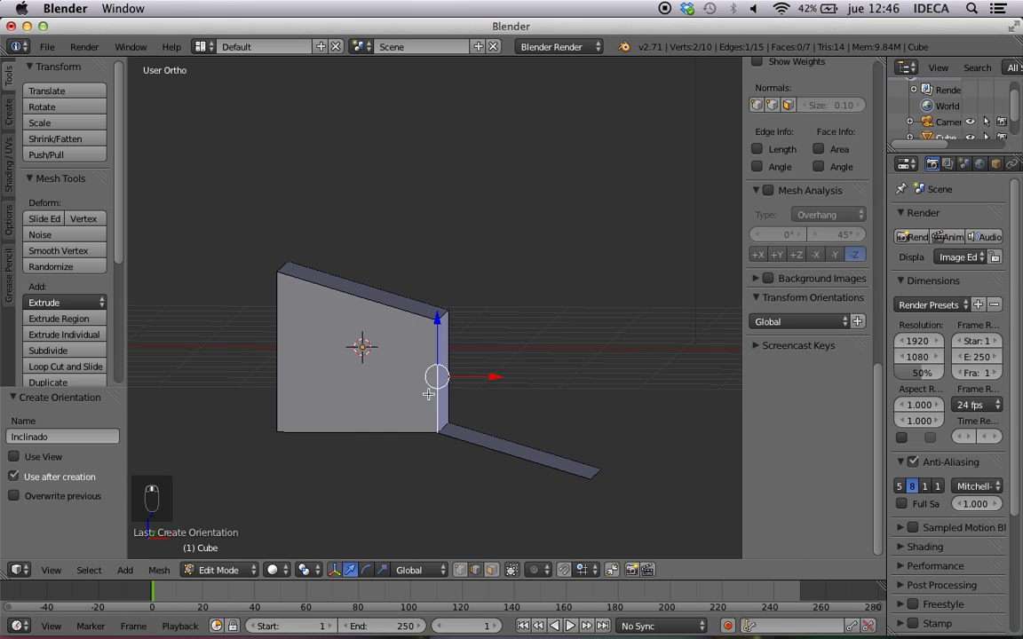
middle_click_drag(427, 395, 403, 403)
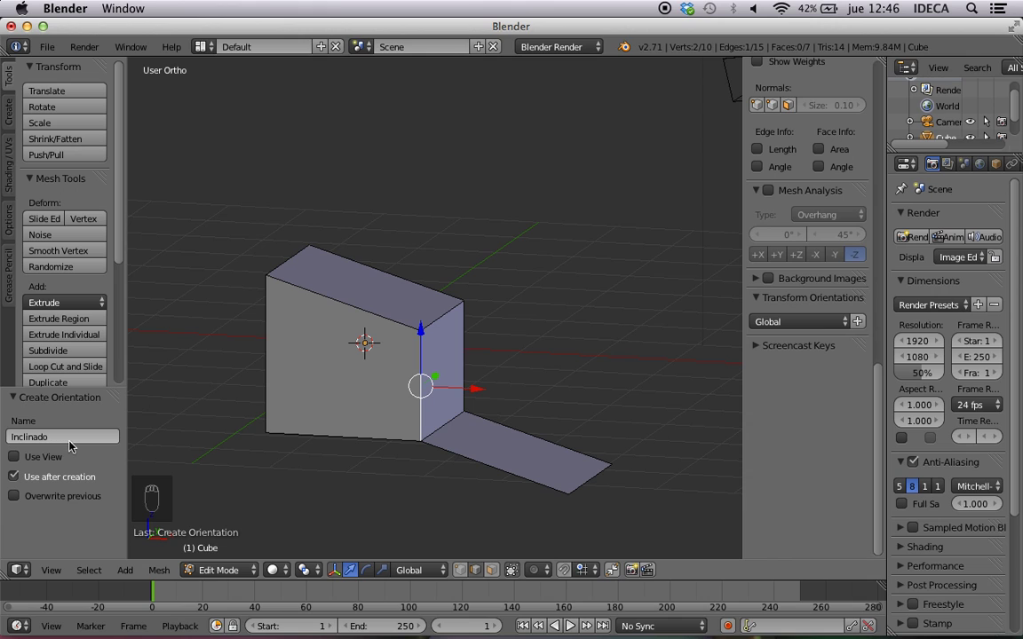
middle_click_drag(303, 440, 356, 434)
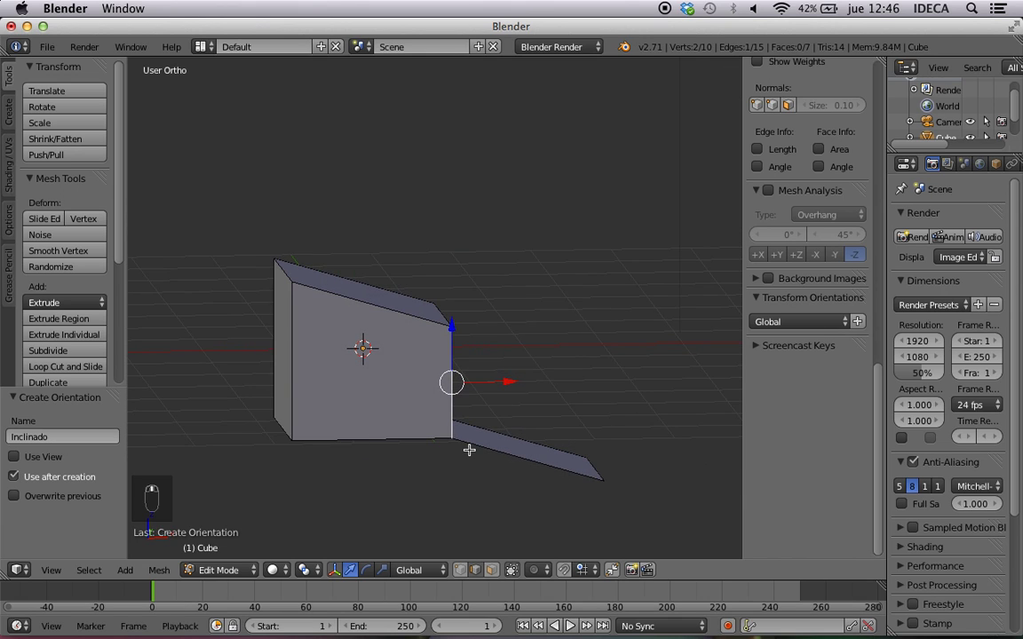
middle_click_drag(546, 411, 523, 419)
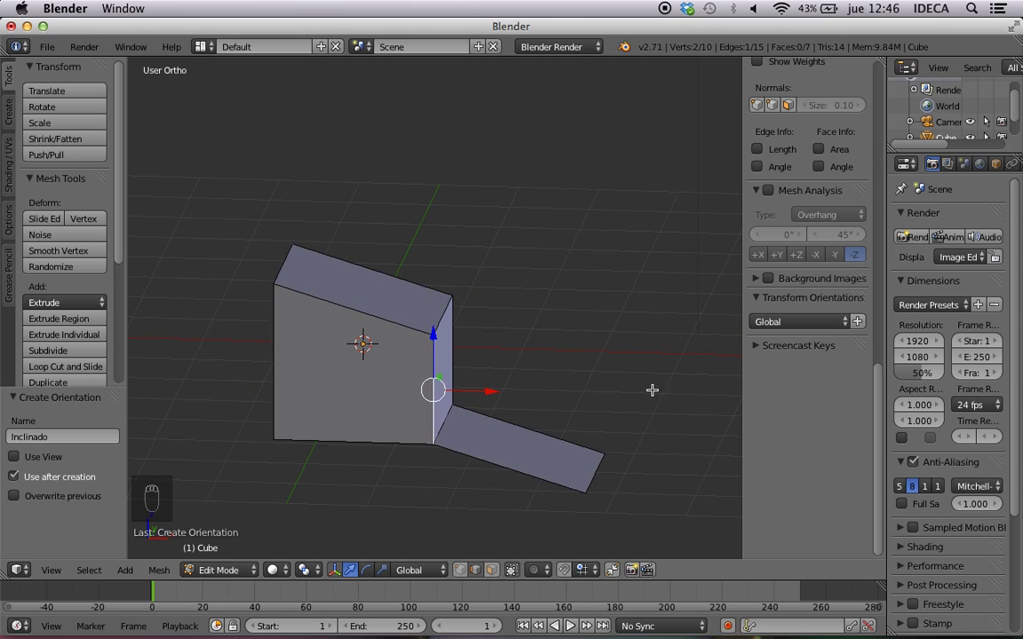
Set the transform orientation to Normal, then create the custom orientation Inclinado from the sloped front top edge and check it in the orientation list.
left_click(409, 570)
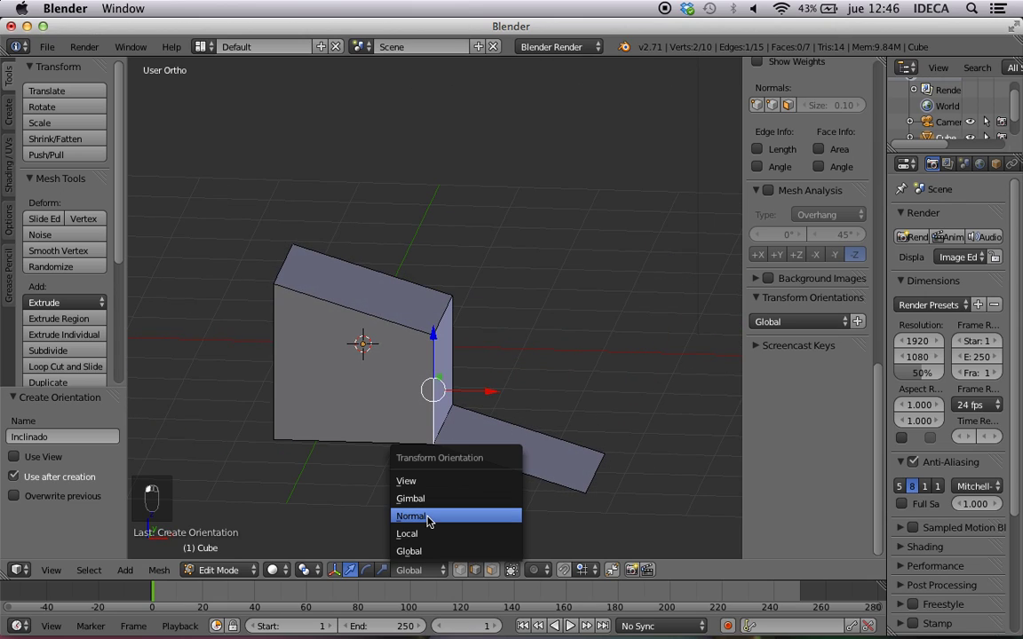
left_click(444, 517)
right_click(326, 284)
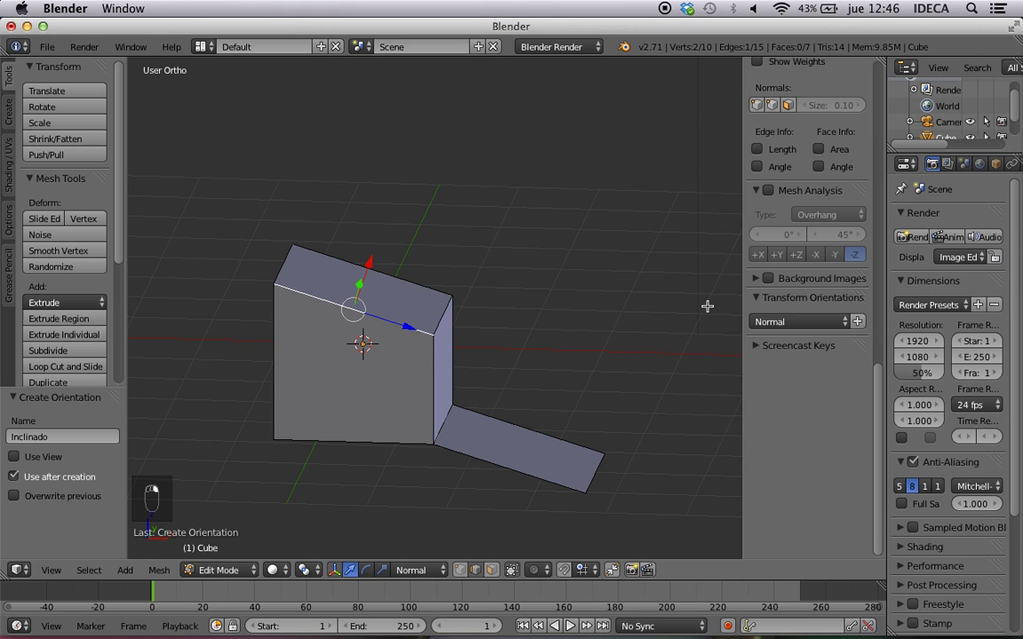
left_click(858, 323)
middle_click_drag(463, 428, 417, 405)
scroll(462, 391, "up", 3)
scroll(417, 405, "down", 3)
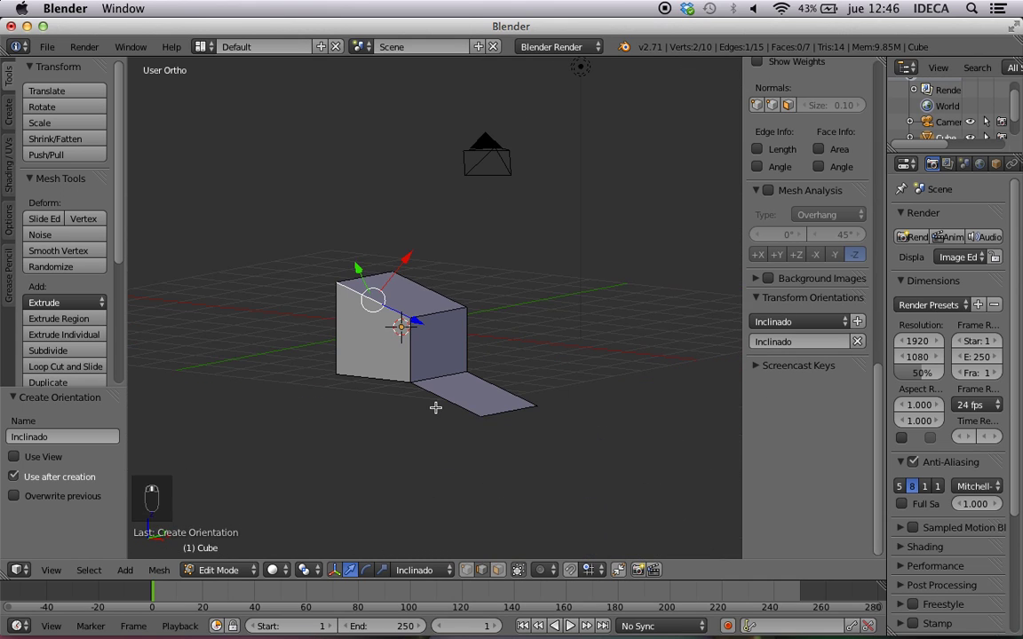
left_click(419, 570)
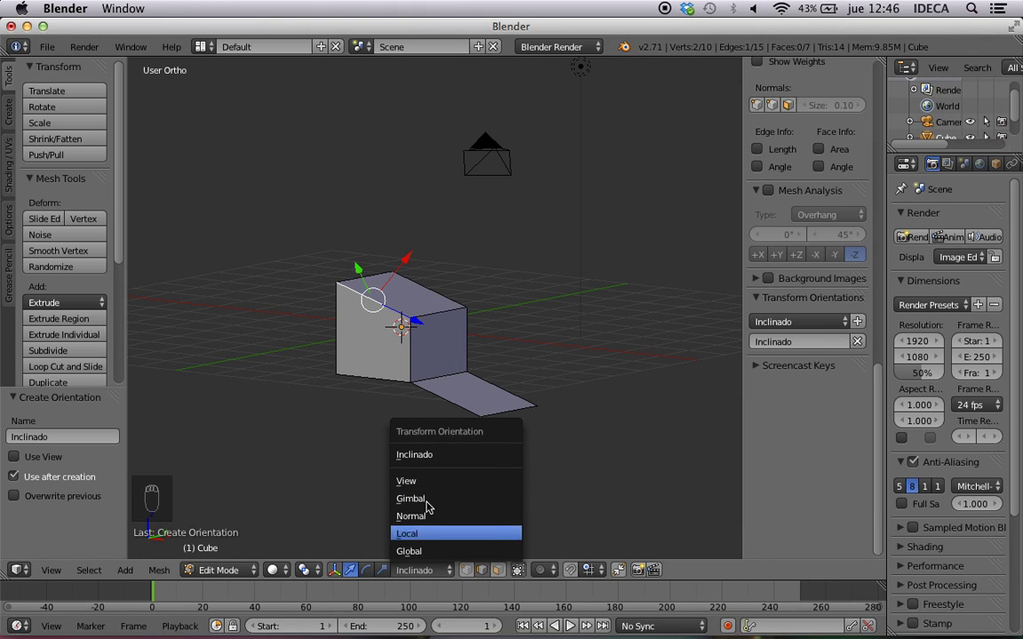
Discard the current scene and load a fresh startup file with the default cube.
key("super")
key("super+n")
left_click(509, 316)
scroll(475, 386, "up", 3)
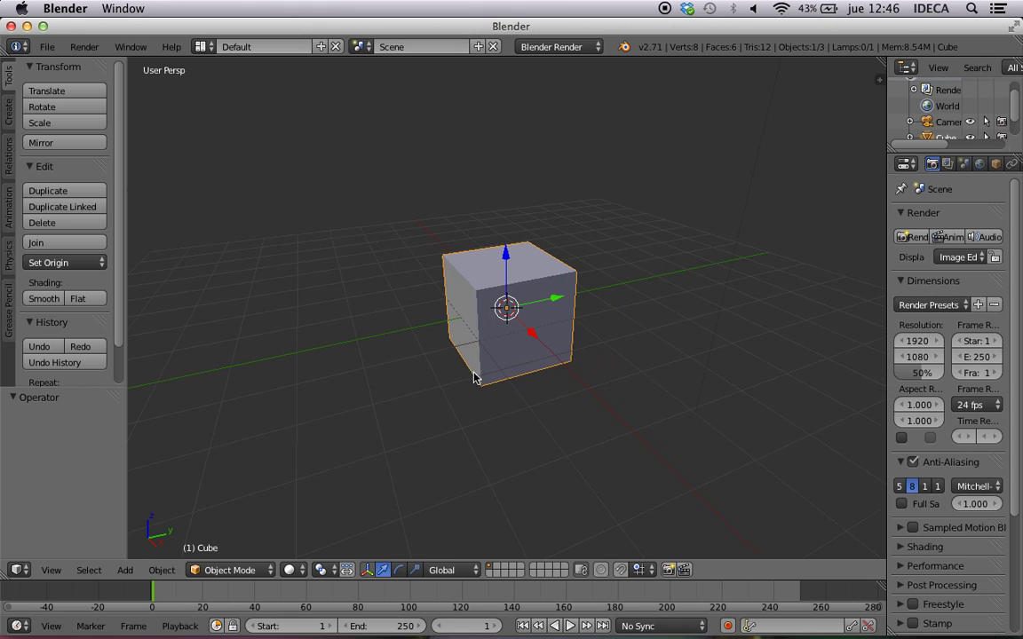
Set the transform orientation to Local and rotate the default cube freely by about 105°.
middle_click_drag(475, 373, 526, 371)
left_click(441, 570)
left_click(449, 532)
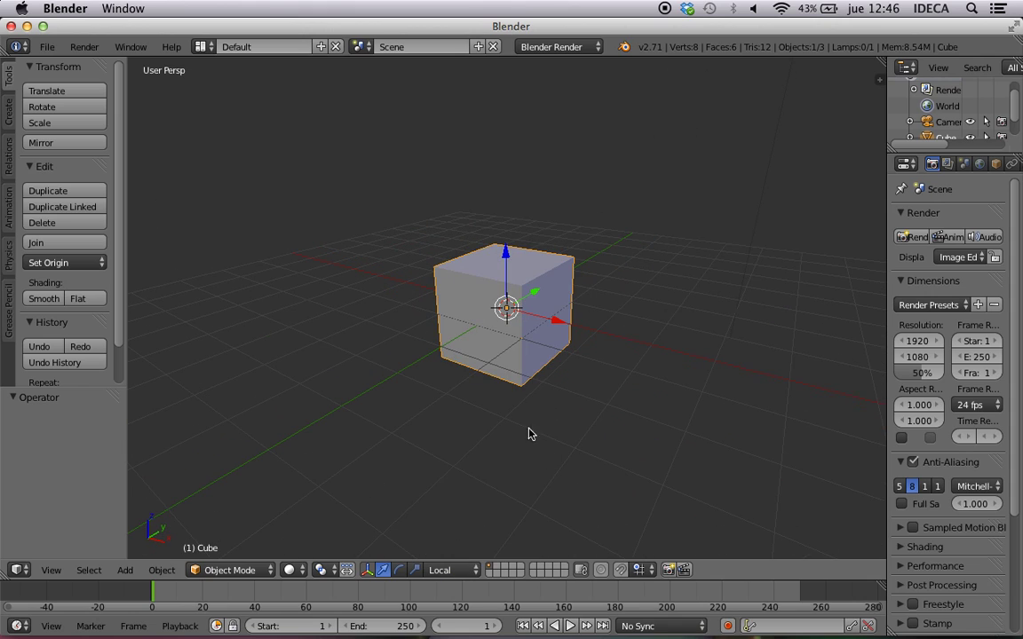
key("r")
left_click(407, 406)
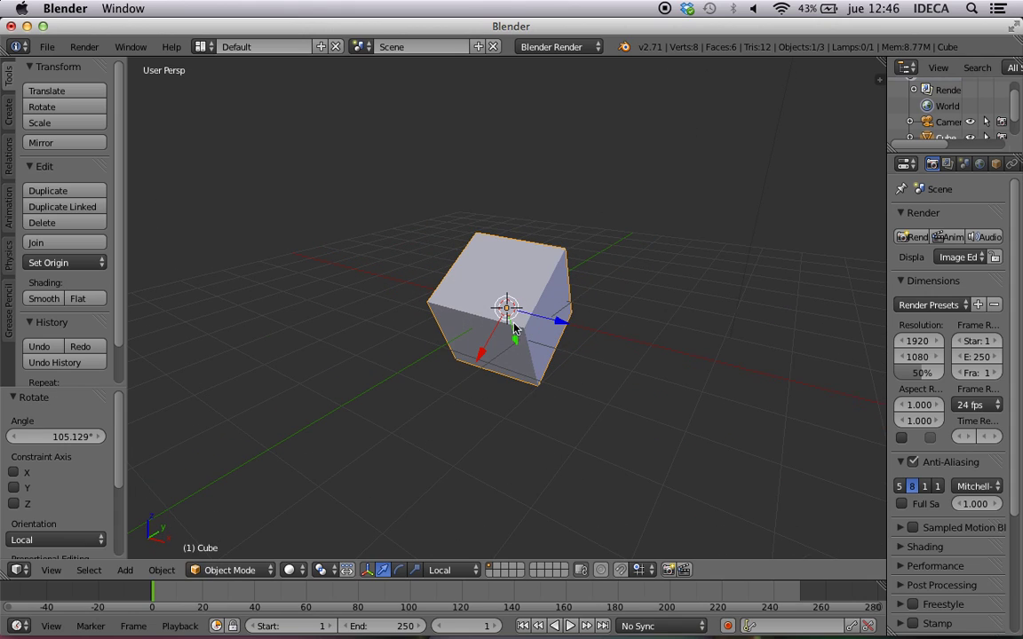
Examine the rotated cube's local axes from the front, right and top views.
key("KP_1")
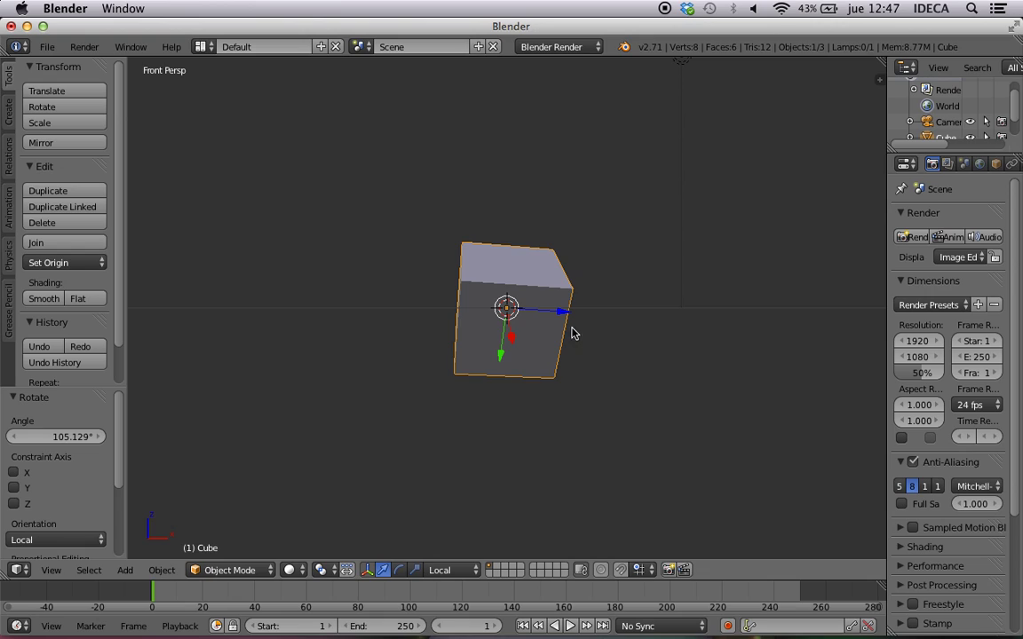
middle_click_drag(605, 363, 596, 371)
key("KP_1")
key("KP_3")
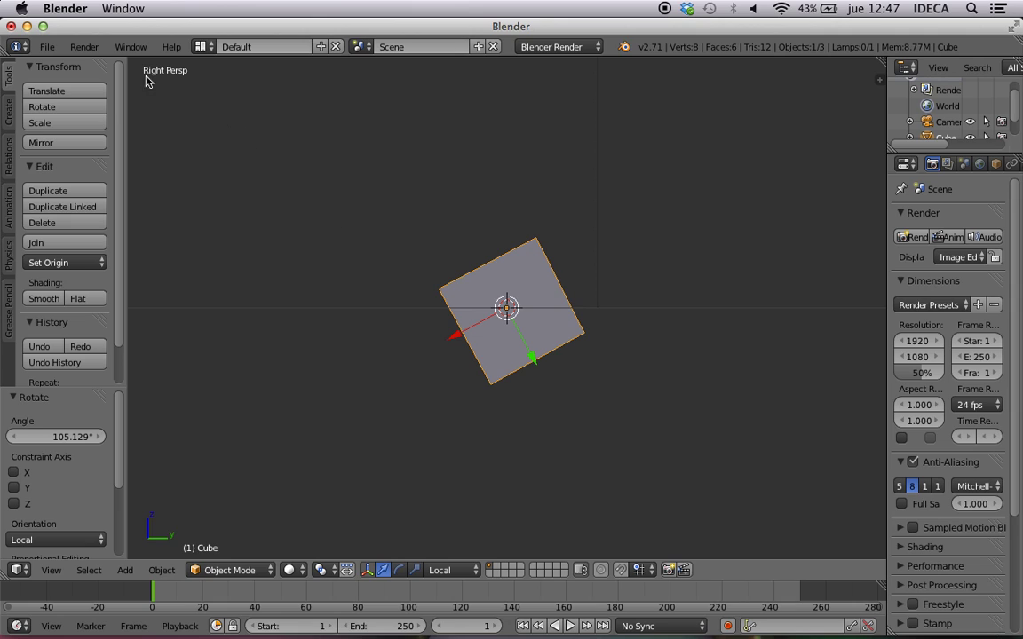
key("KP_7")
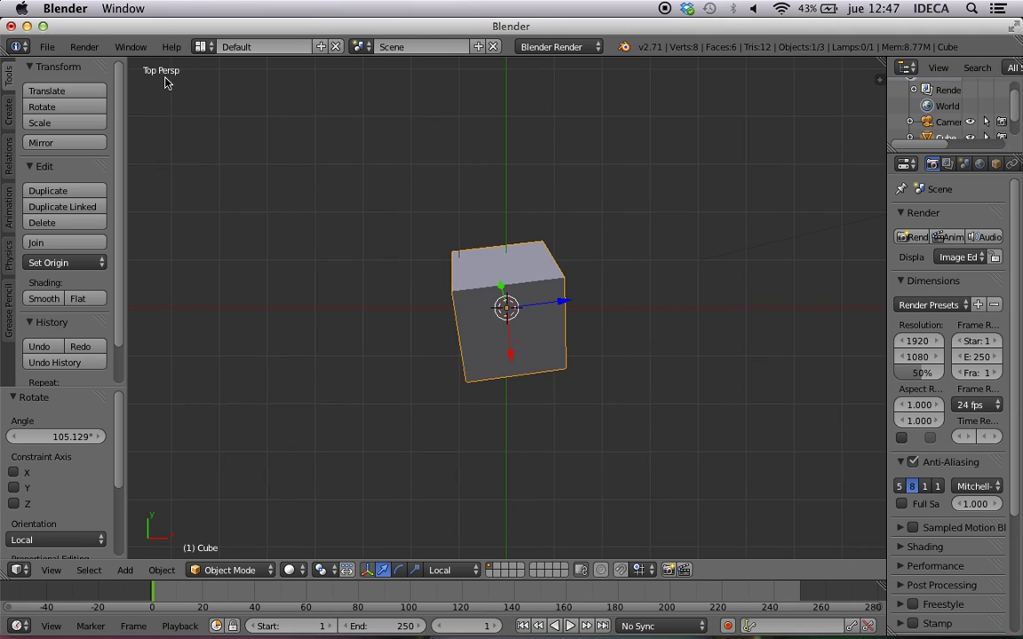
key("KP_1")
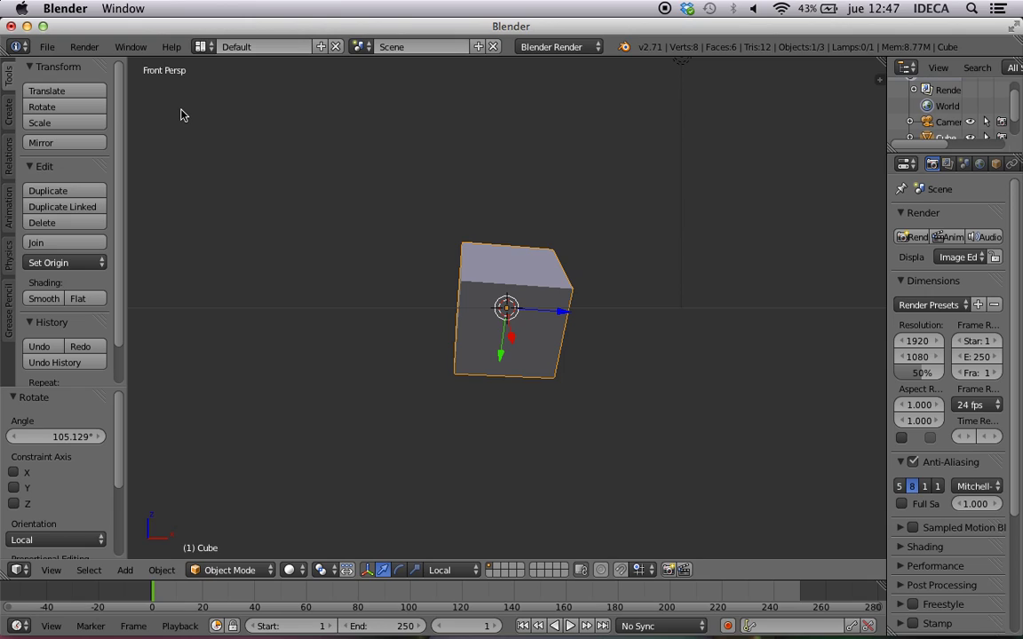
key("KP_7")
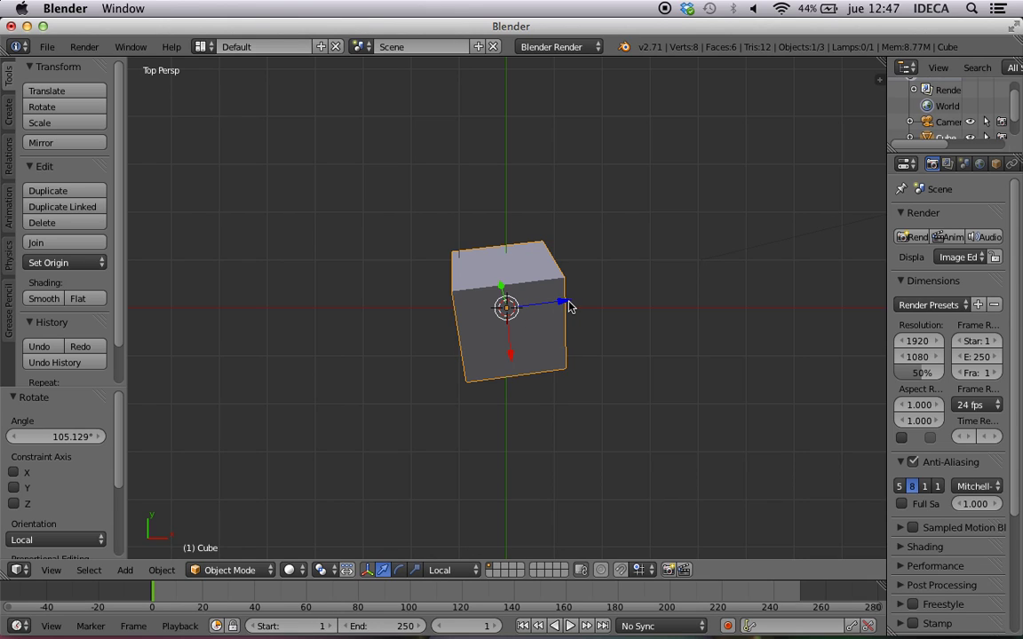
View the rotated cube along its local top axis, check the active transform orientation, and return to the standard top view.
key("shift+KP_7")
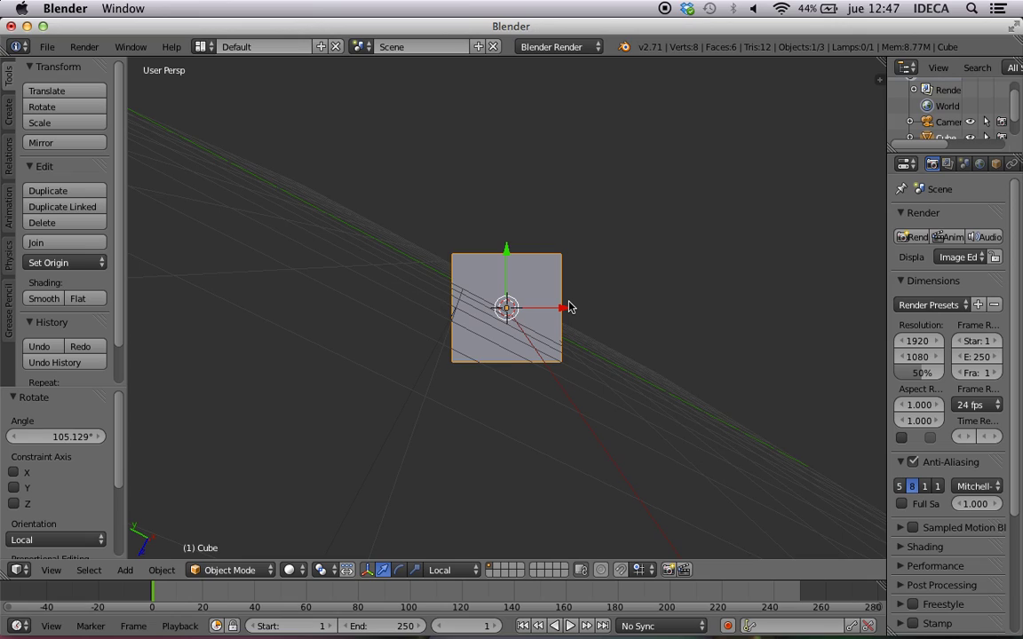
left_click(454, 570)
left_click(444, 569)
key("KP_7")
Turn on the on-screen display of pressed keys in the 3D viewport's properties.
key("n")
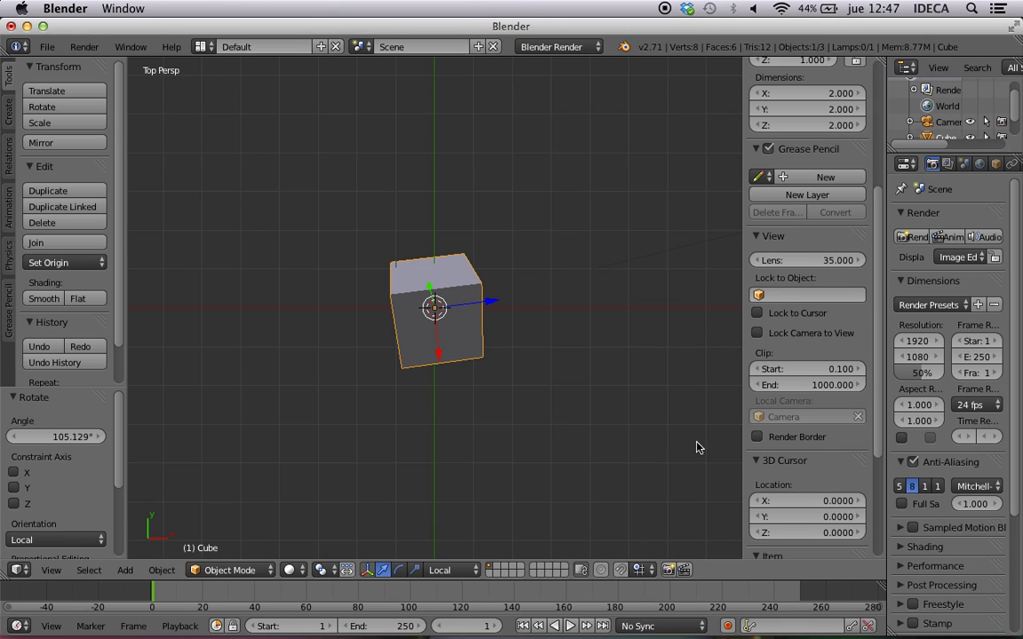
scroll(797, 487, "down", 5)
left_click(818, 551)
key("n")
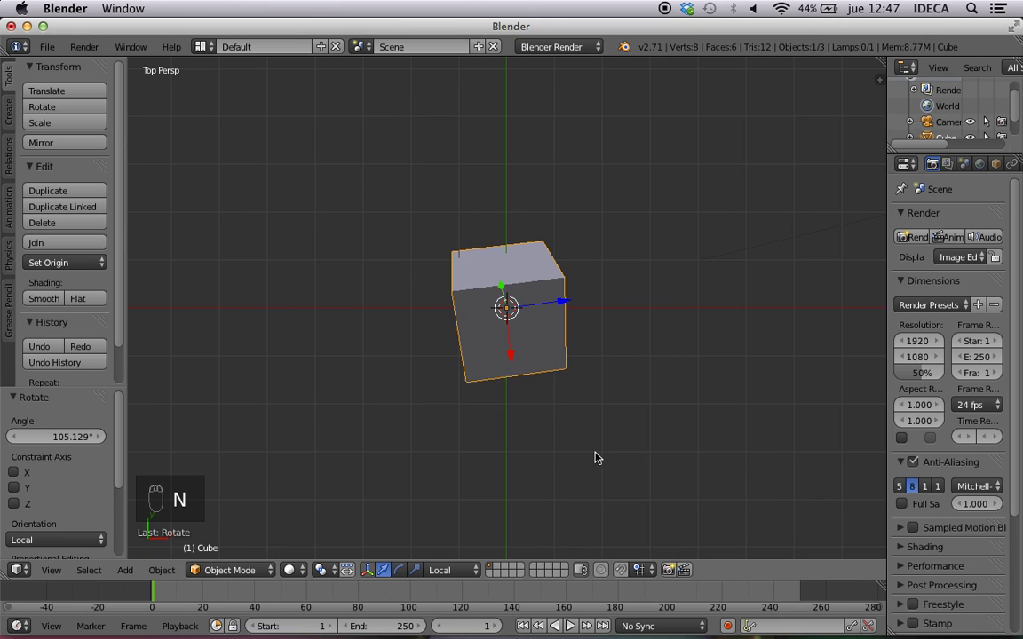
Compare the standard top and front views with views aligned to the cube's local top, front and right sides.
key("KP_7")
key("KP_7")
key("KP_7")
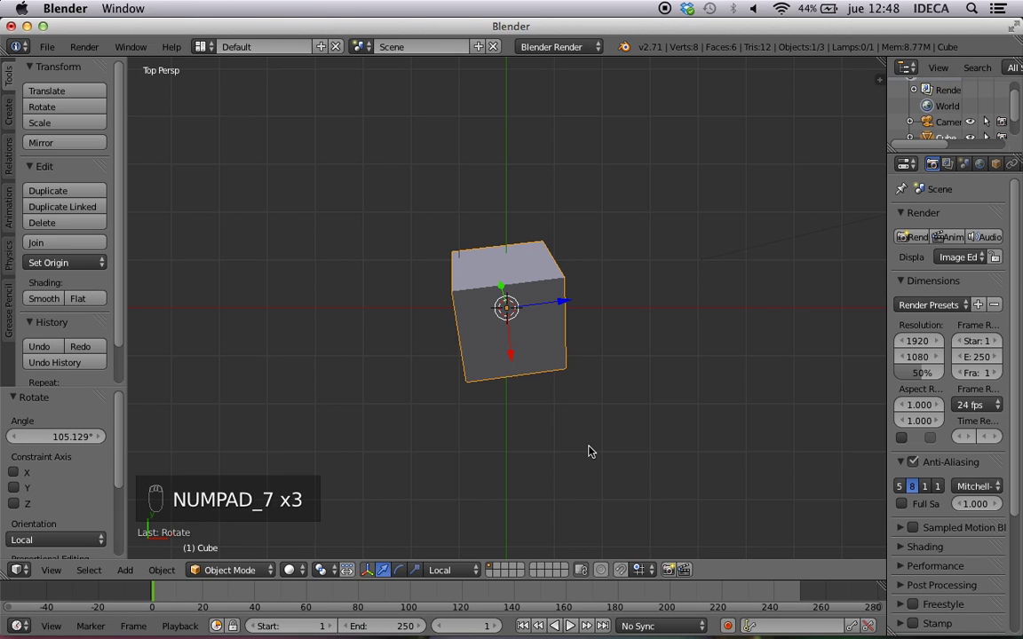
key("shift+KP_7")
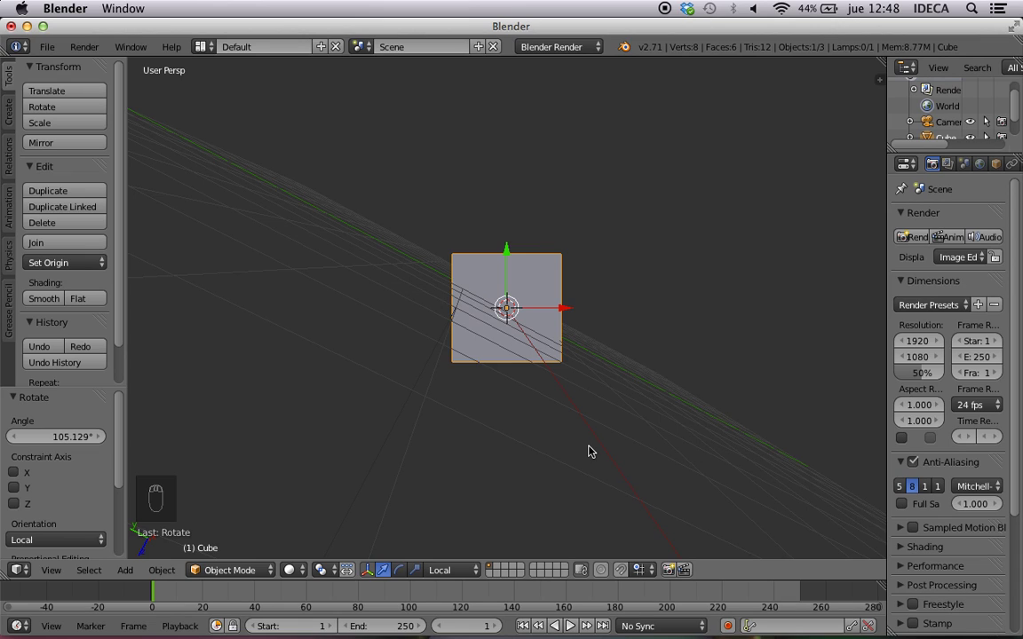
key("KP_1")
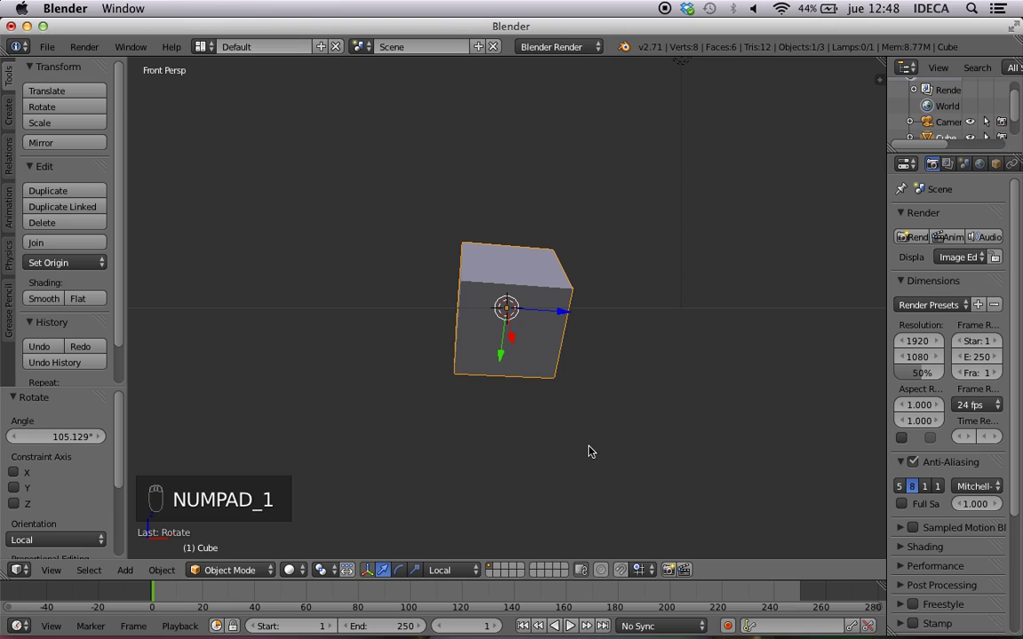
key("shift+KP_1")
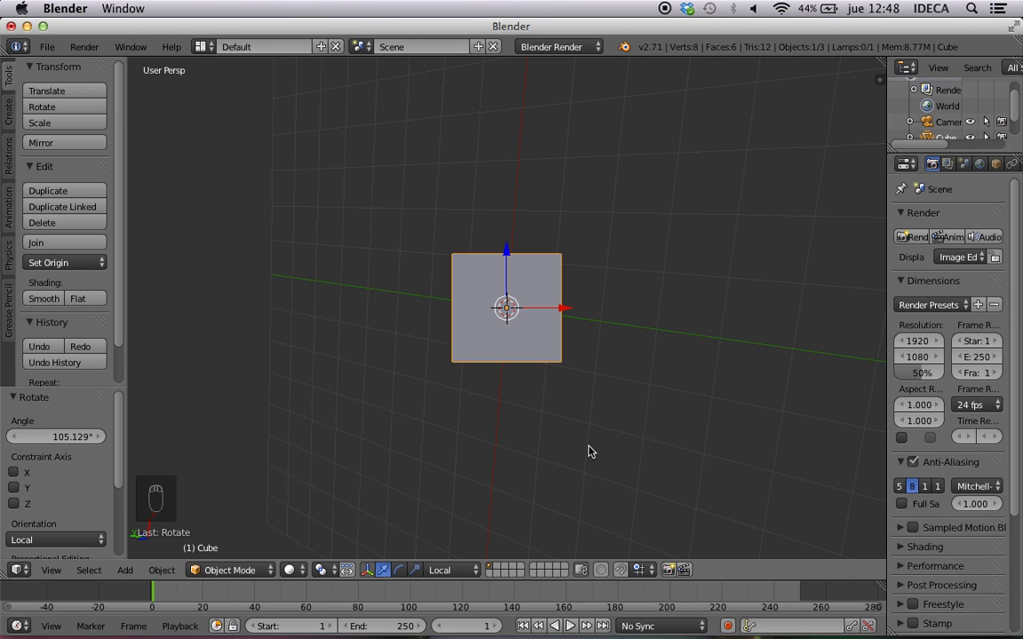
key("shift+KP_3")
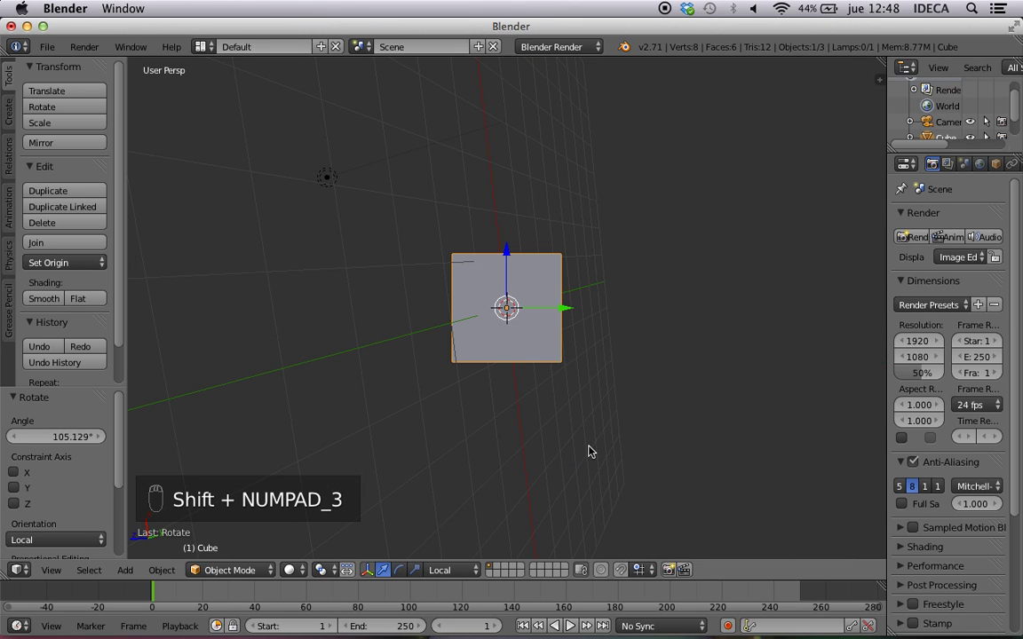
Open the list of transform orientations with the rotated cube seen from an oblique perspective.
middle_click_drag(594, 466, 406, 366)
key("KP_1")
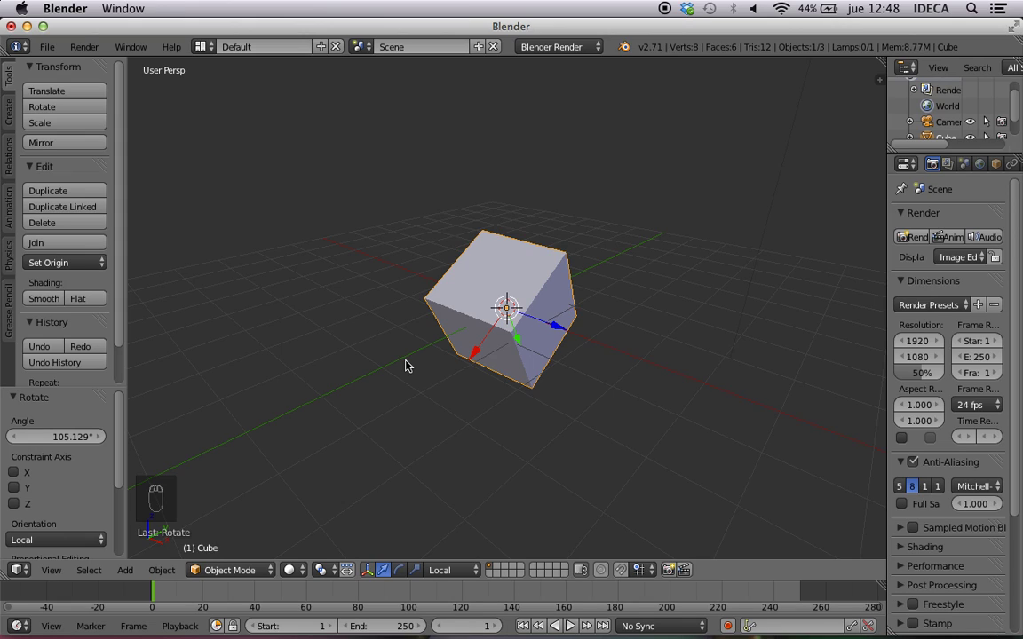
left_click(453, 570)
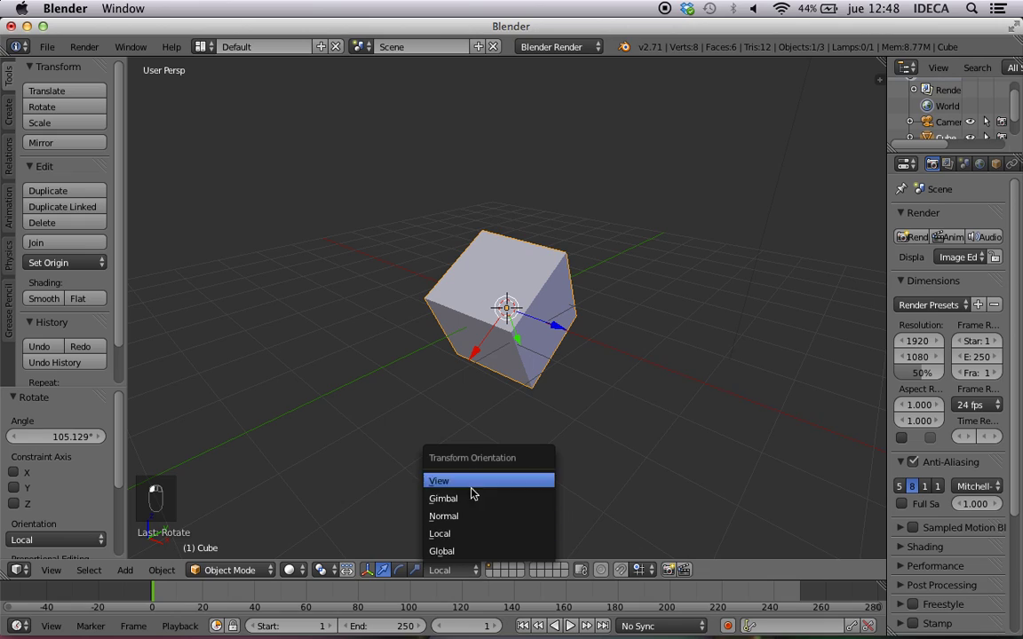